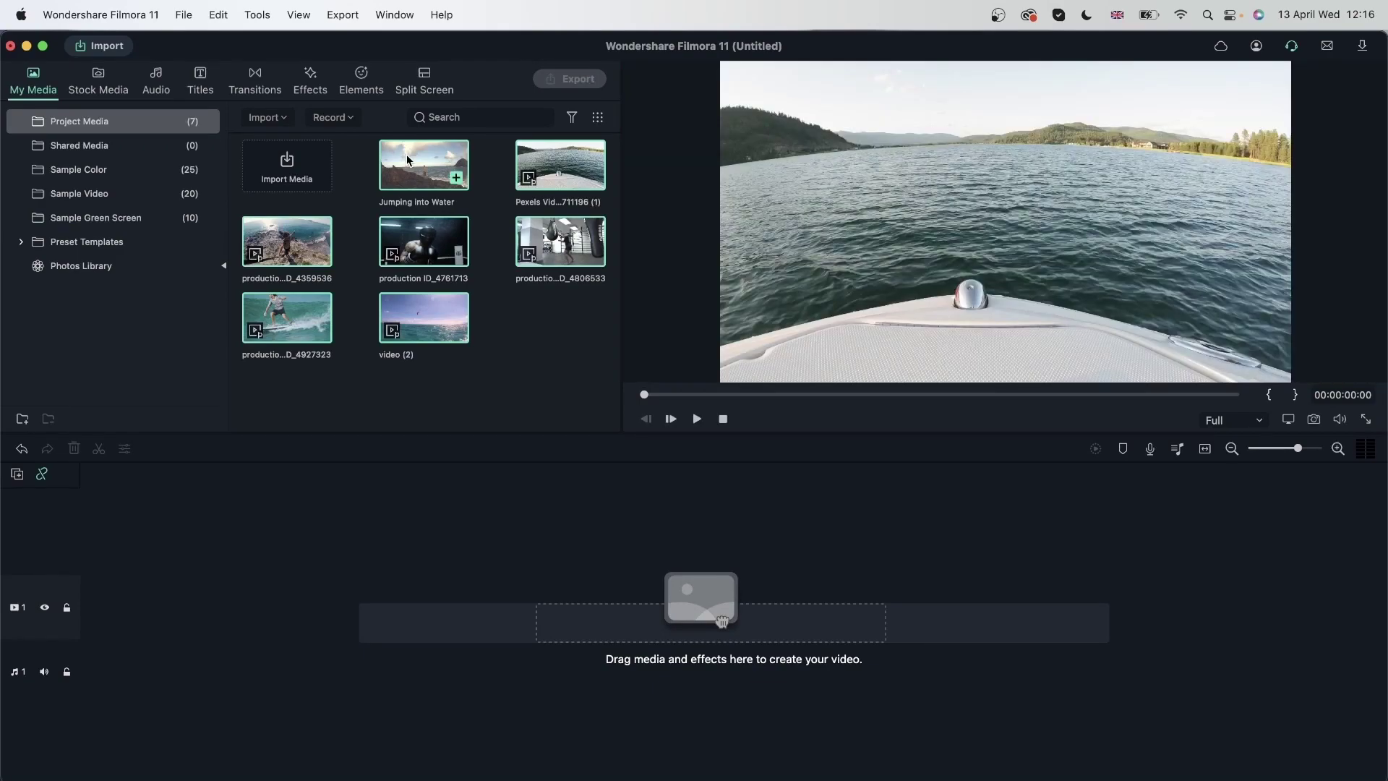
Place all seven imported clips on the timeline, keeping the 1920x1080 25.00fps project settings
left_click_drag(409, 160, 83, 616)
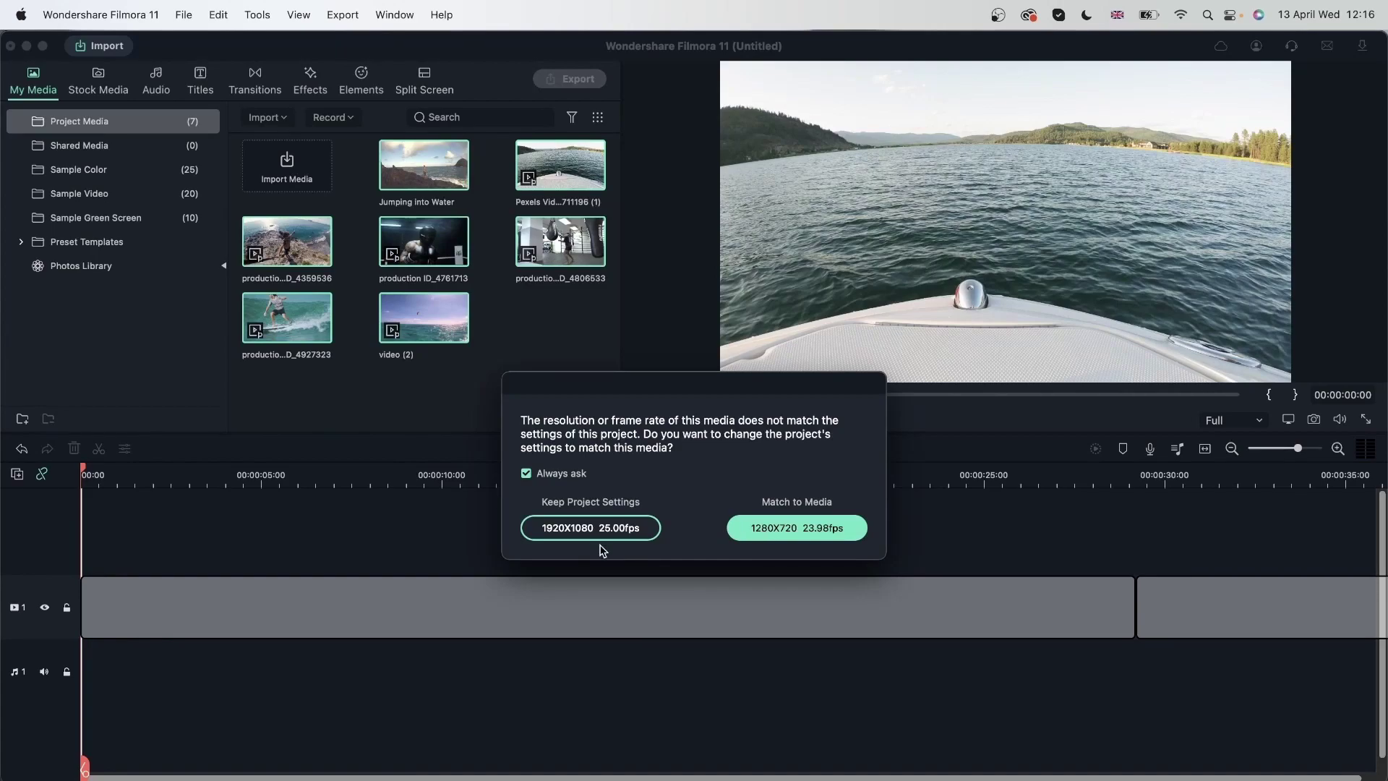
left_click(644, 527)
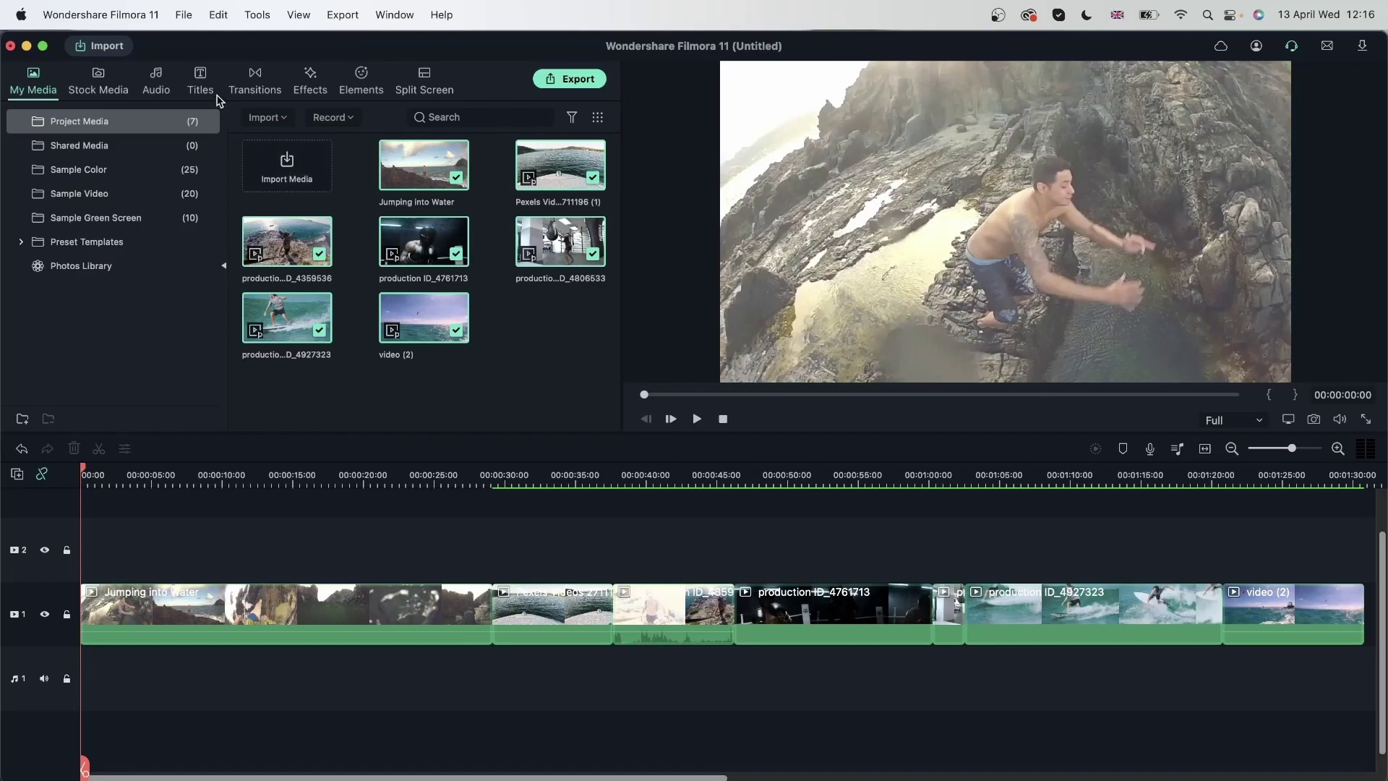
Browse Effects > Filmstock > Cinematic and download the 8MM DIRT ORGANIC FILM GRAIN overlay
left_click(310, 81)
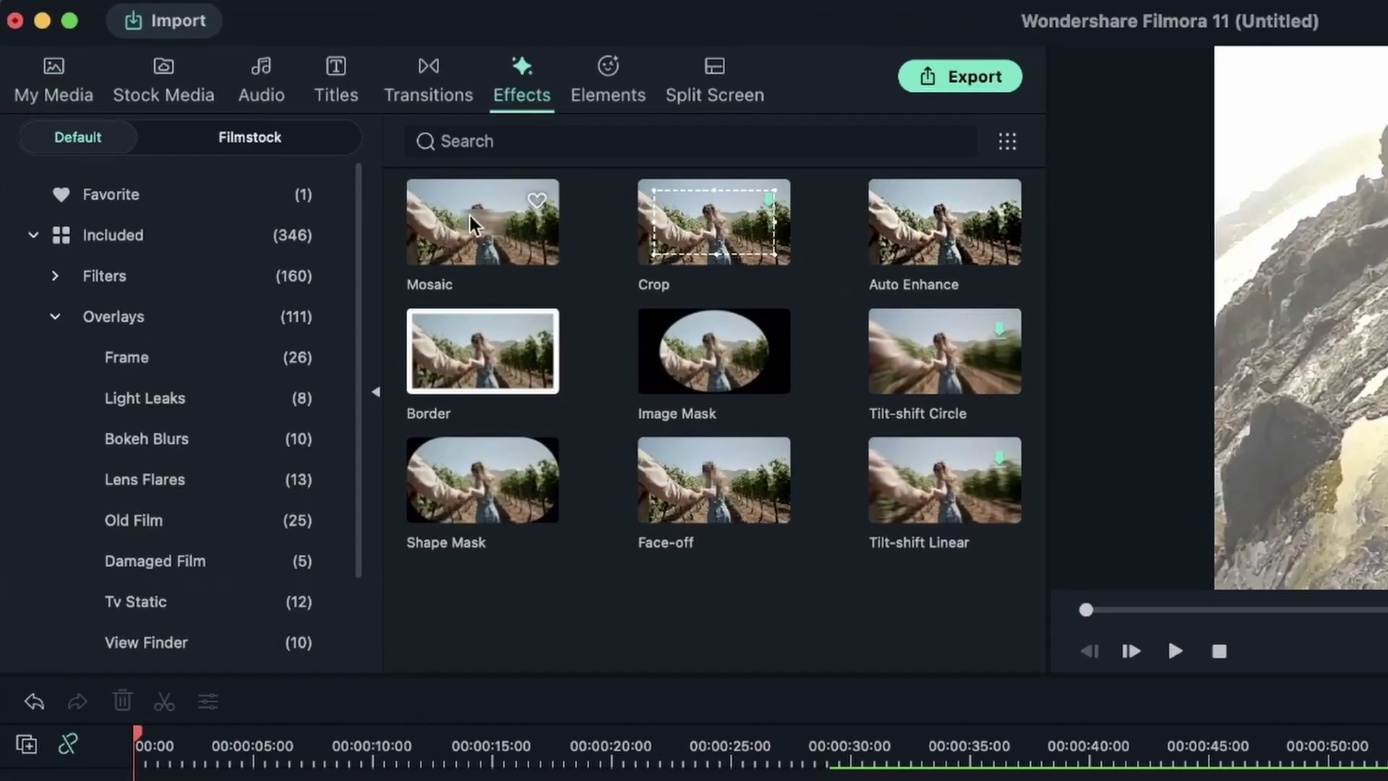
left_click(131, 276)
left_click(218, 137)
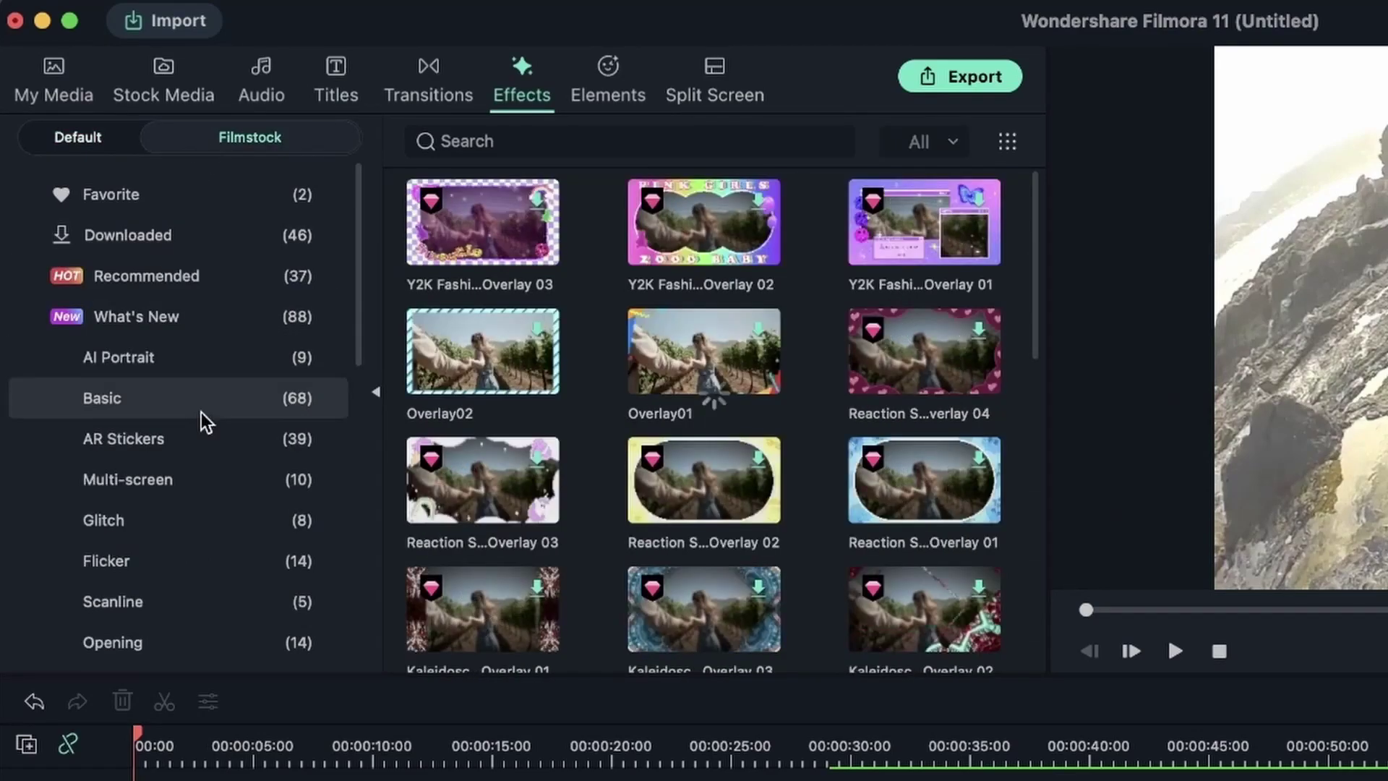
left_click(184, 313)
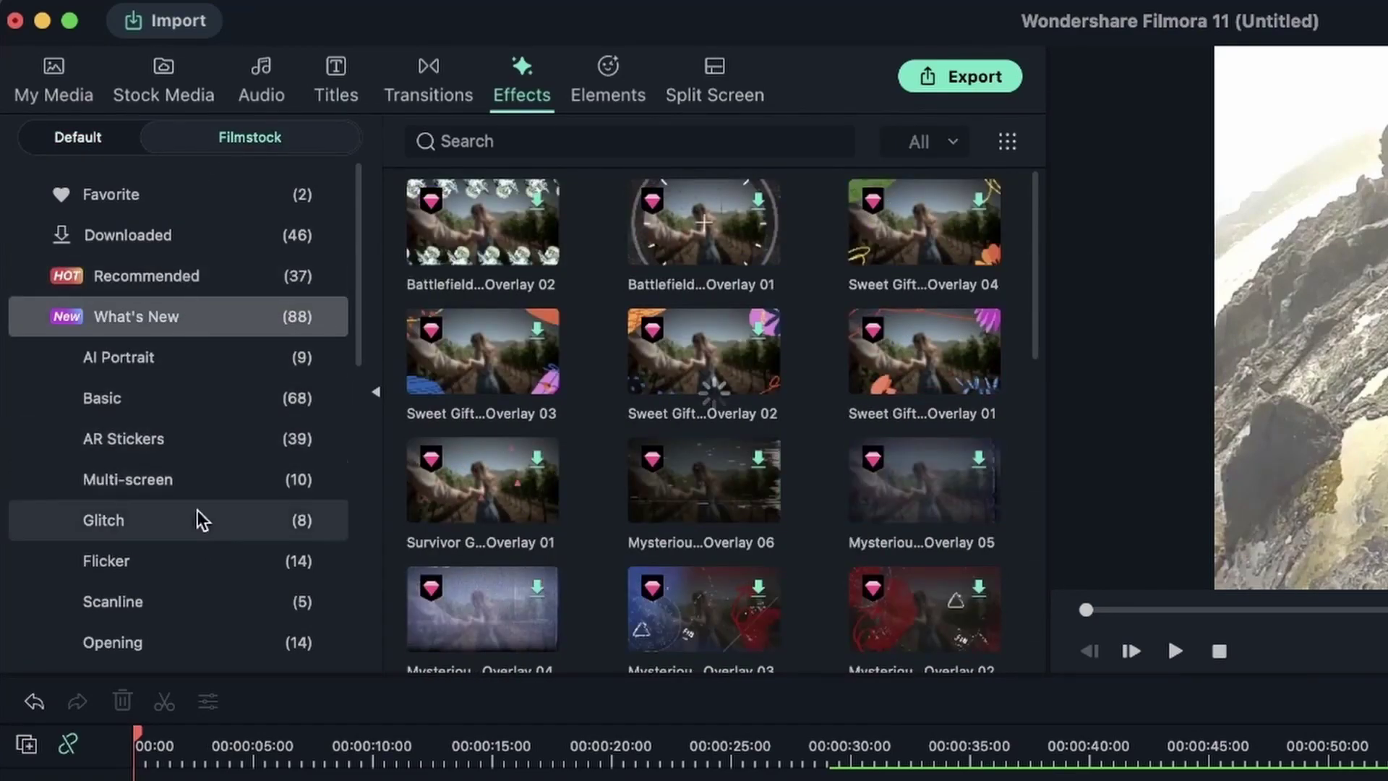
scroll(178, 590, "down", 5)
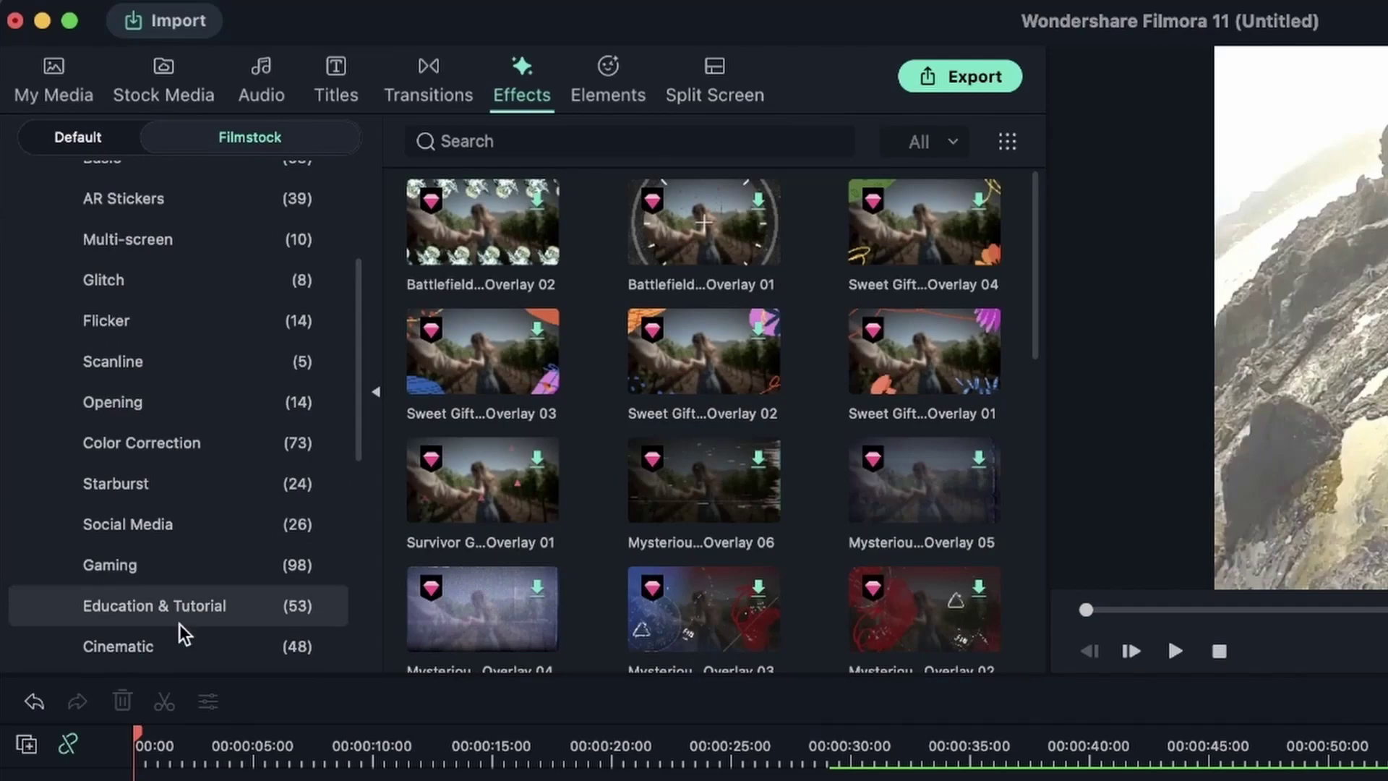
left_click(118, 648)
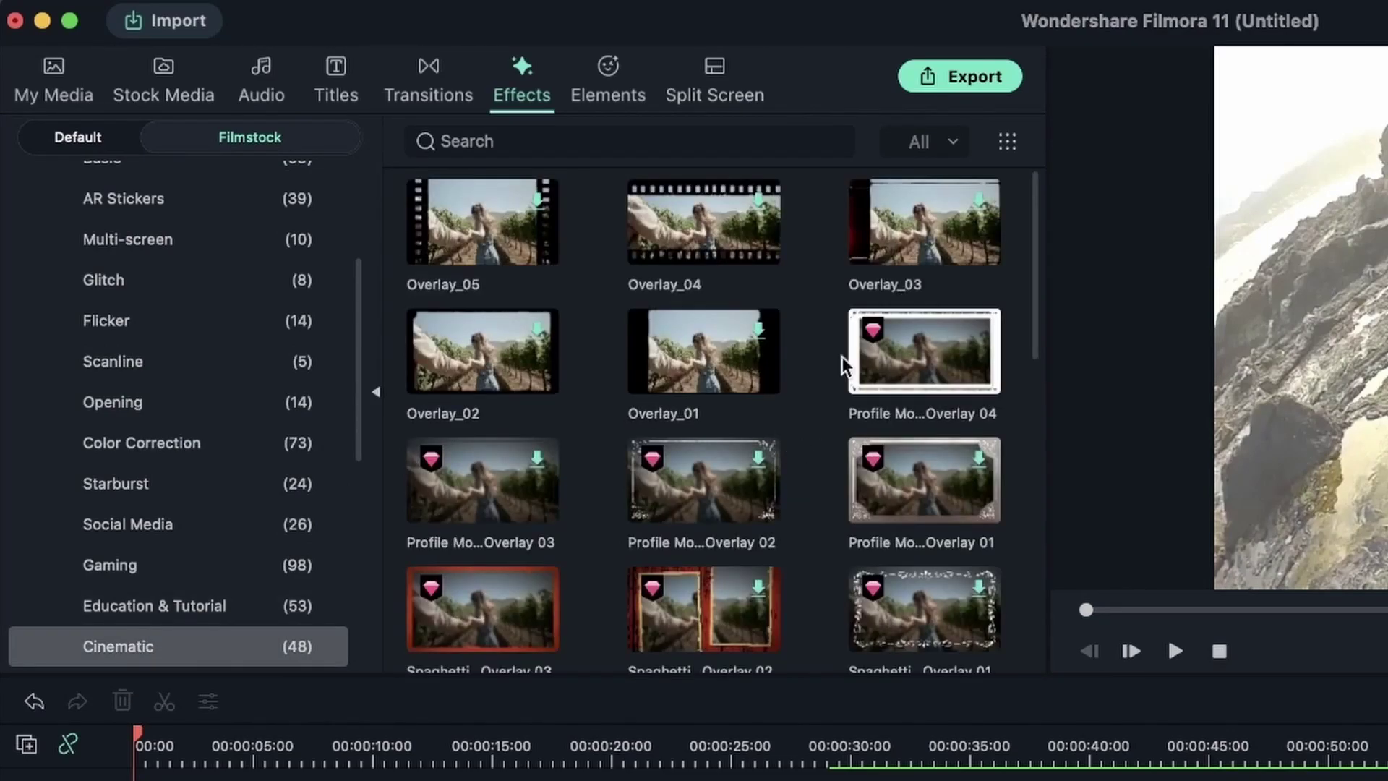
scroll(860, 362, "down", 10)
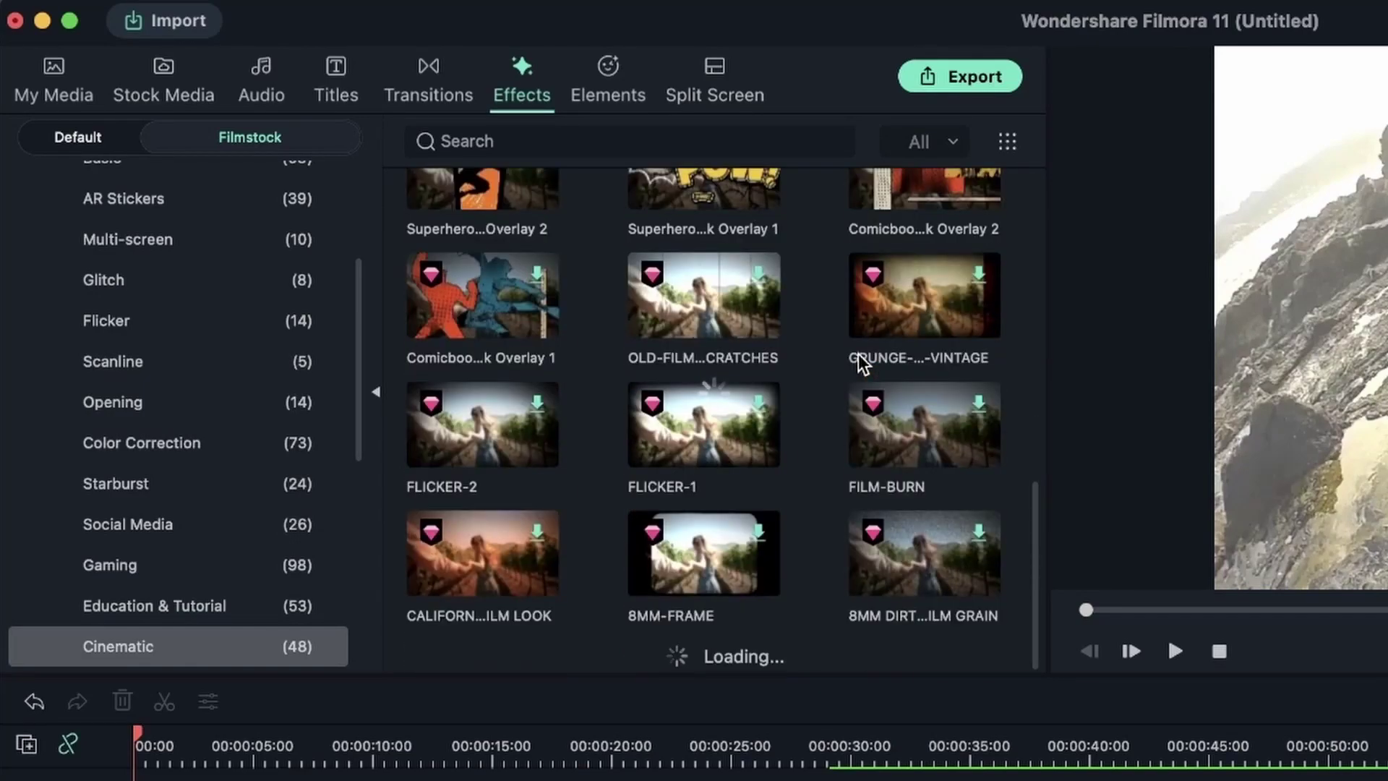
scroll(903, 376, "down", 3)
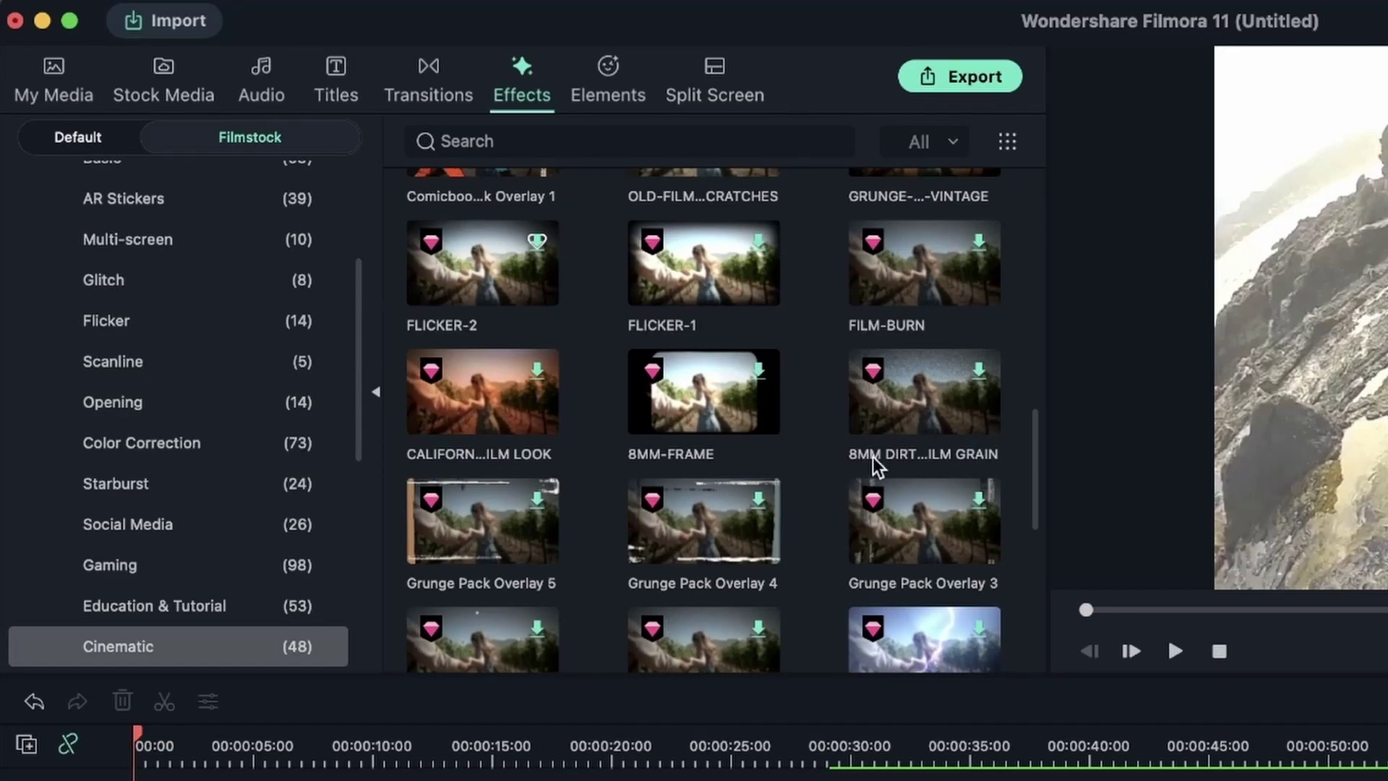
left_click(977, 371)
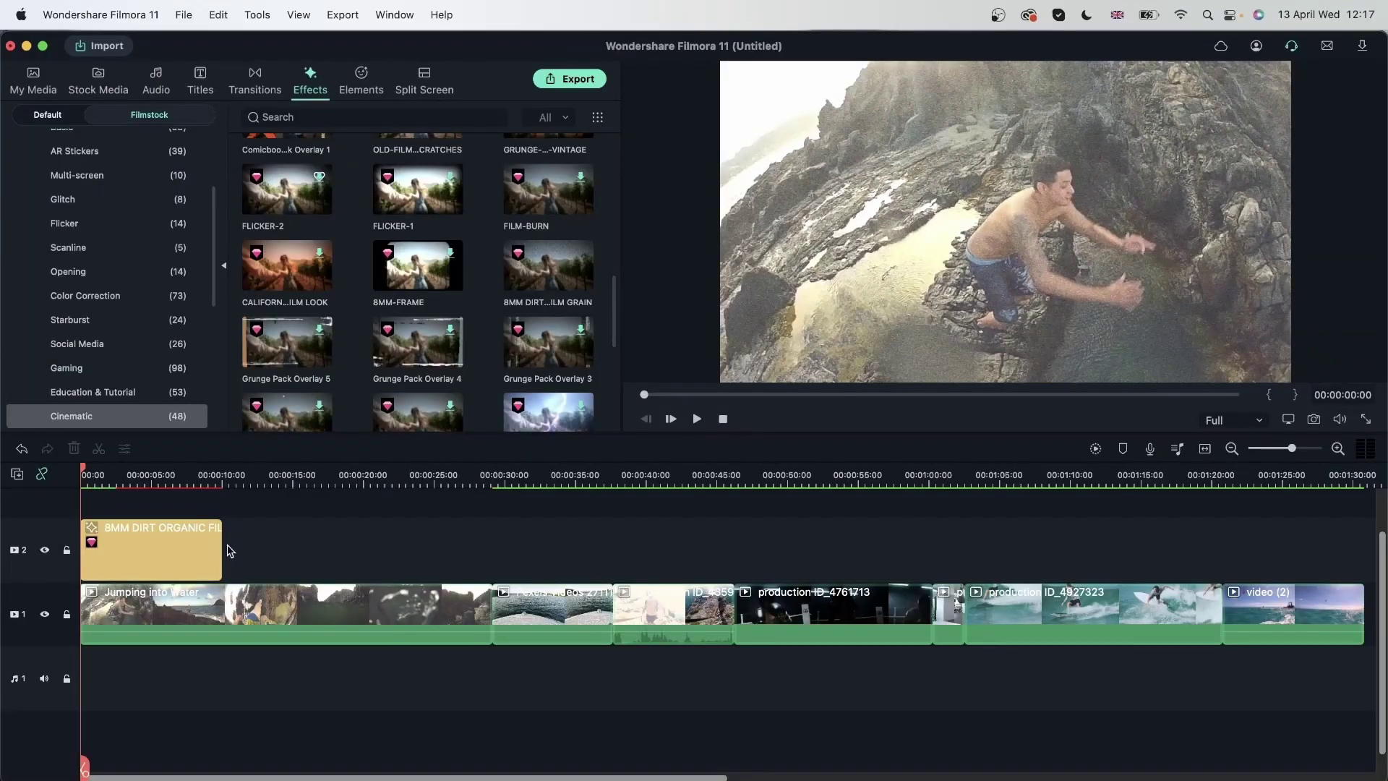
Extend the film grain overlay to about 00:00:58 and add CALIFORNIA VINTAGE FILM LOOK above it at 50 opacity
left_click_drag(220, 545, 904, 545)
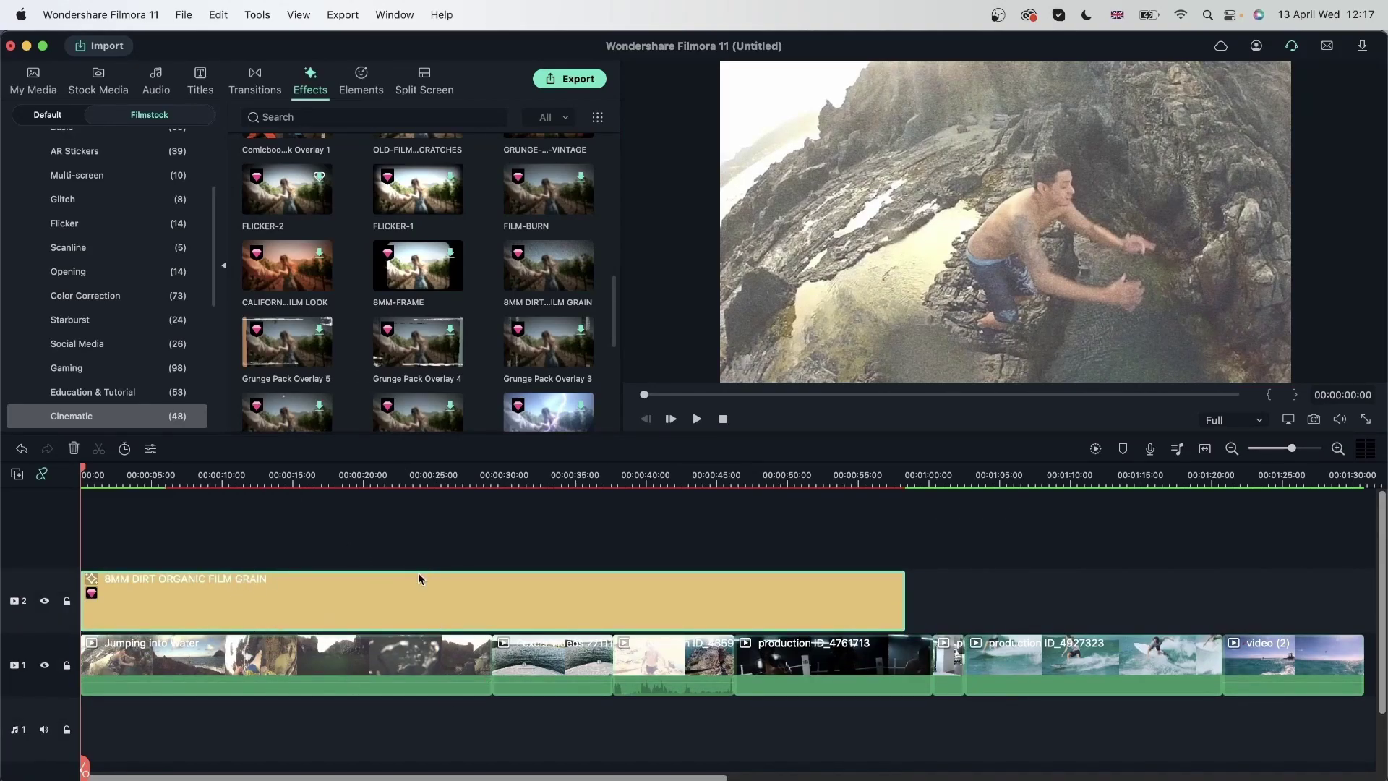
left_click(318, 253)
left_click_drag(319, 257, 905, 538)
double_click(669, 543)
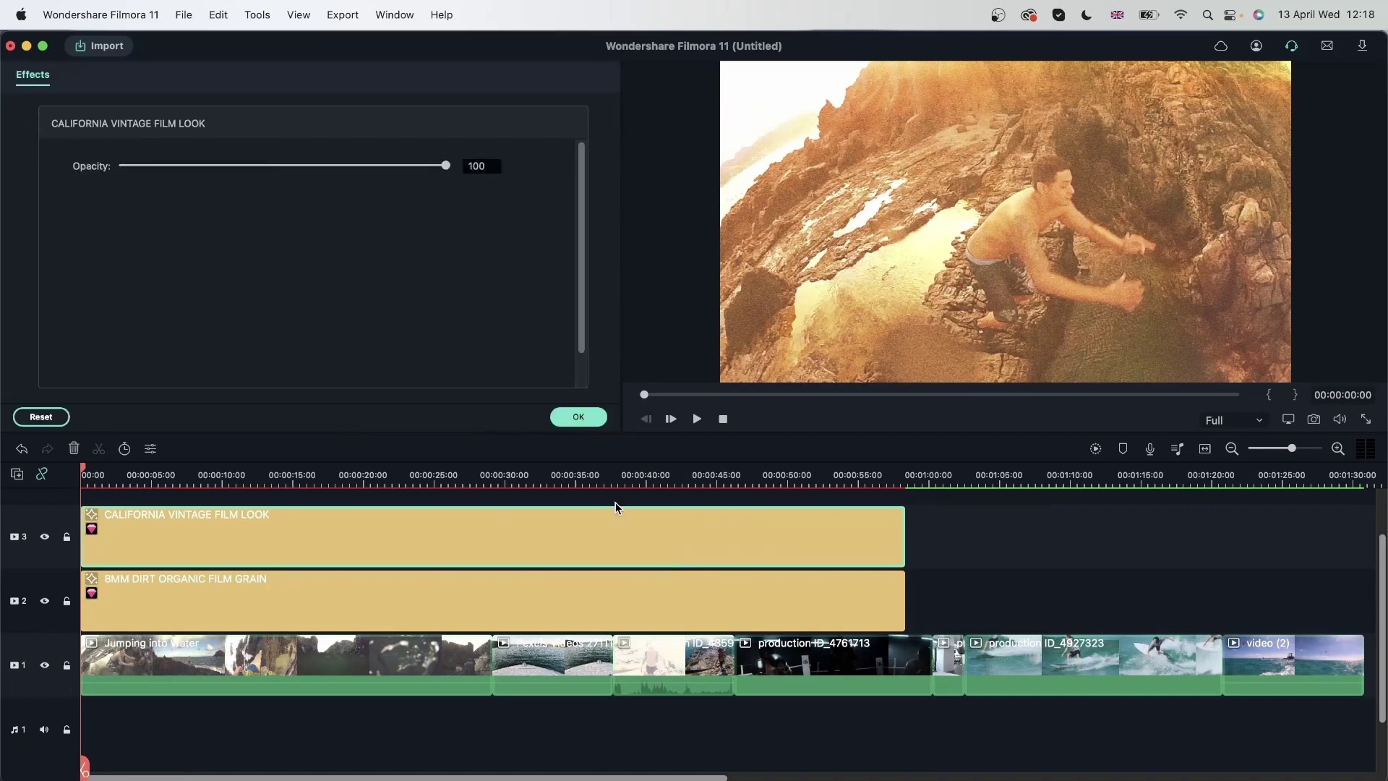
left_click(282, 166)
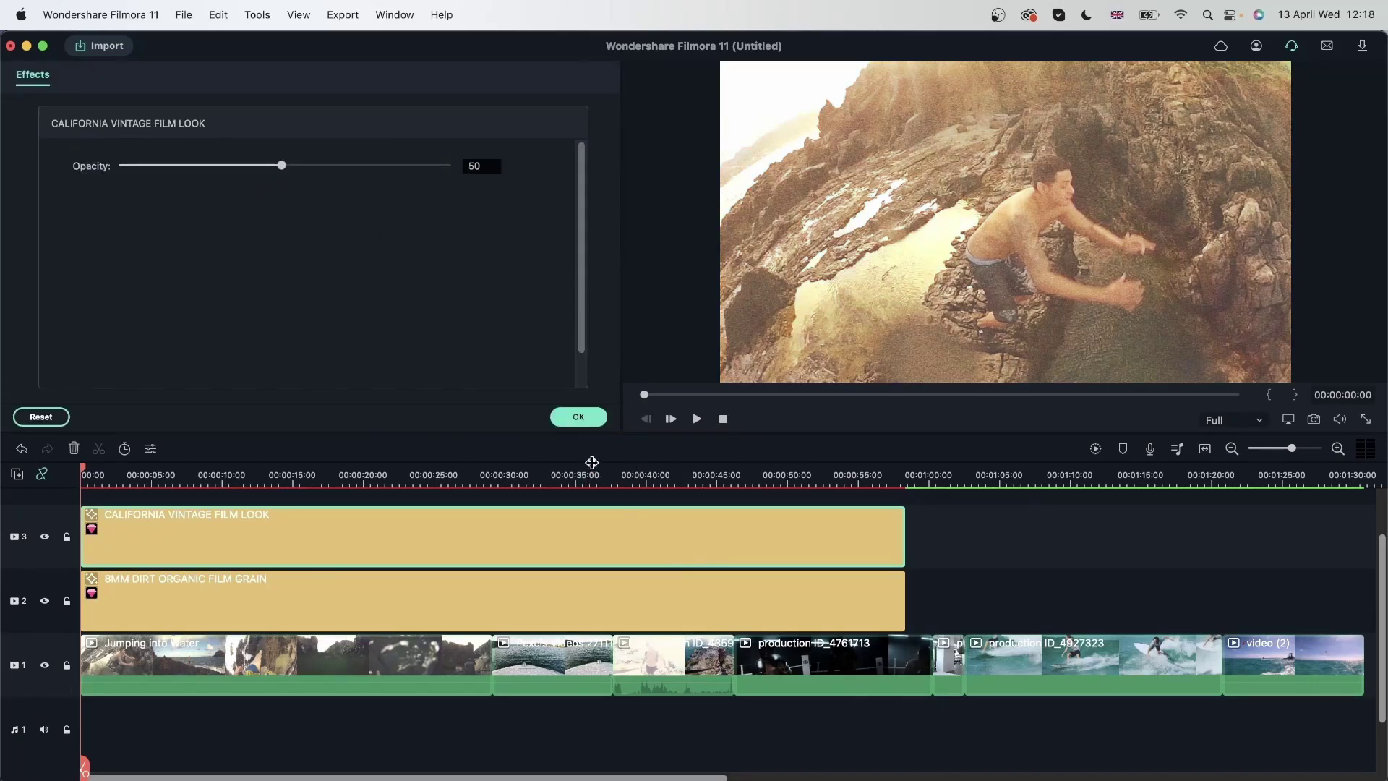
left_click(578, 416)
Lower the film grain overlay's opacity and add Action Pack Overlay 2 on a new top track
double_click(450, 592)
left_click(291, 167)
left_click(579, 417)
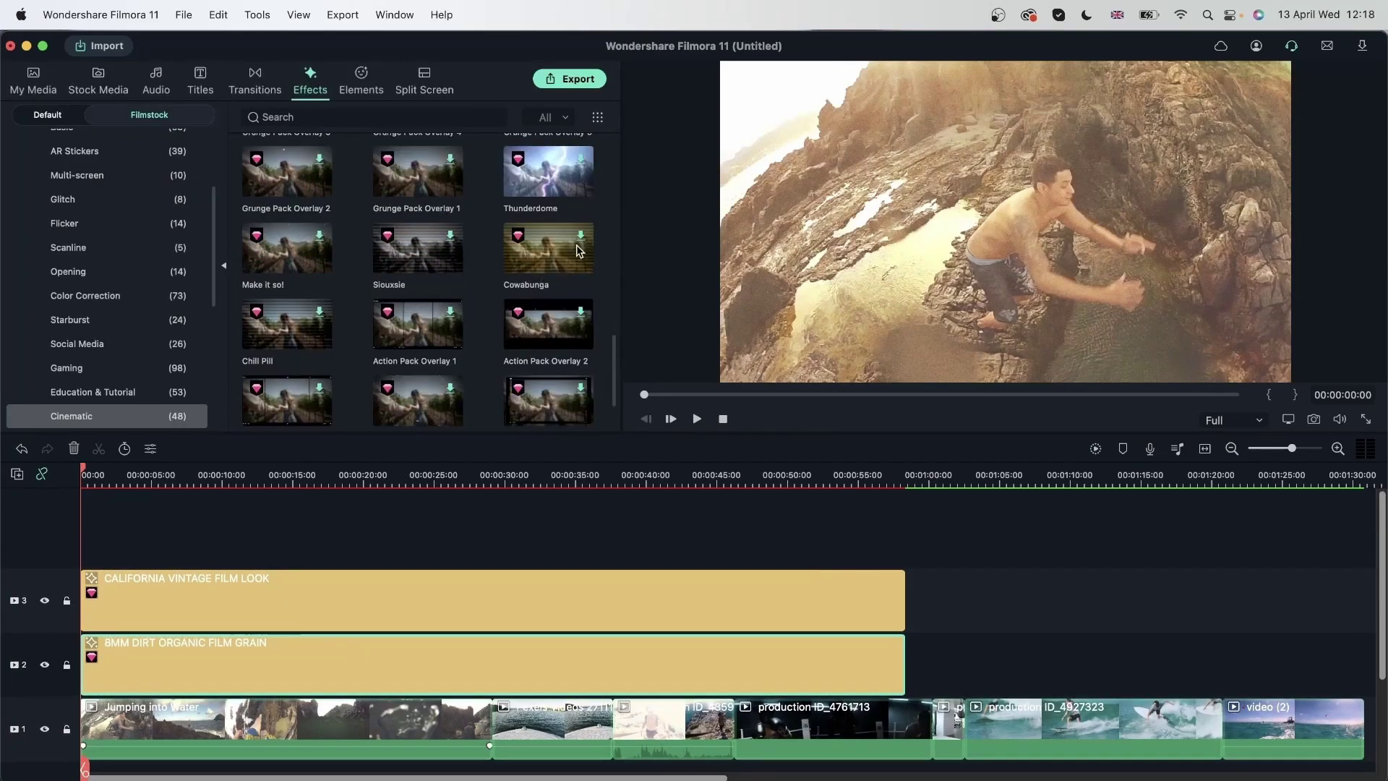
scroll(578, 247, "down", 3)
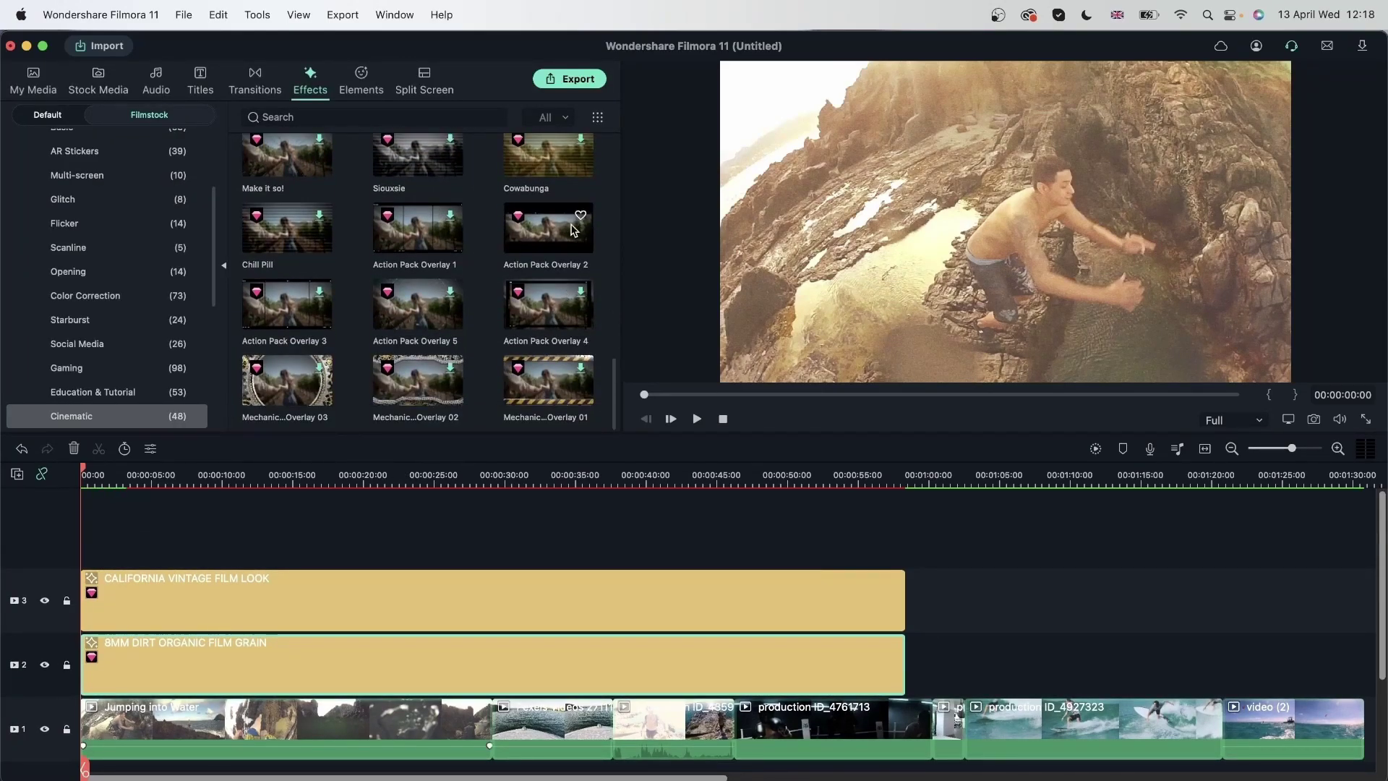
left_click_drag(568, 233, 84, 540)
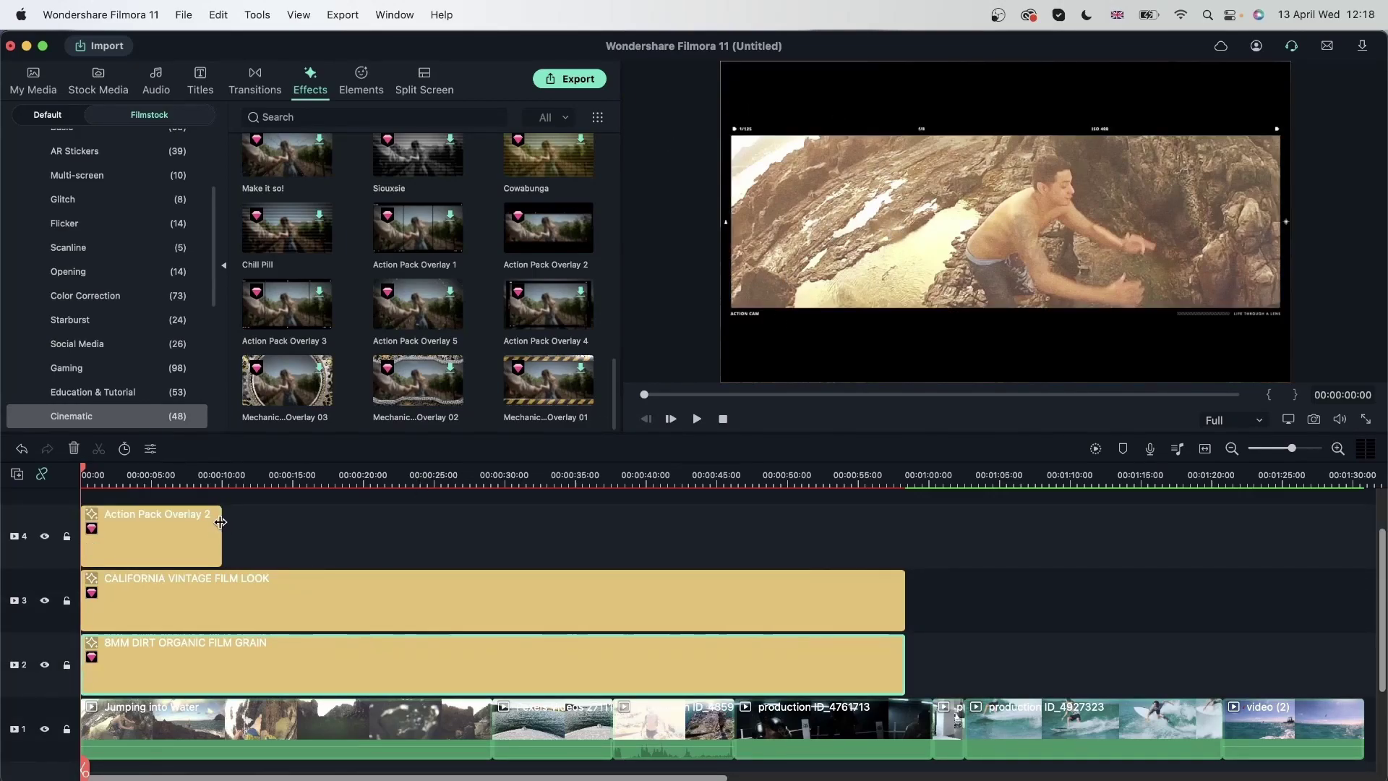
Stretch Action Pack Overlay 2 on track 4 to about 00:00:58, matching the other overlays
left_click_drag(220, 522, 905, 521)
scroll(196, 552, "up", 2)
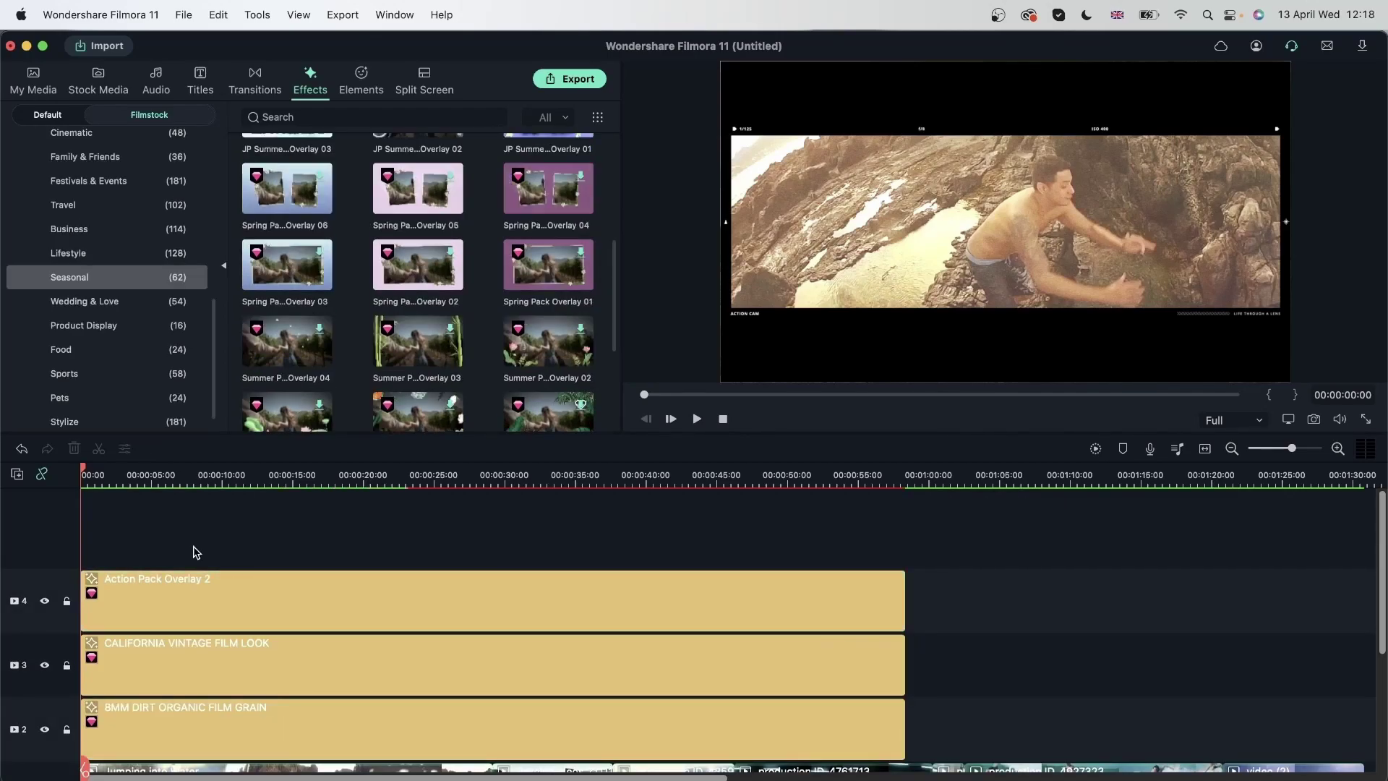
scroll(241, 708, "down", 2)
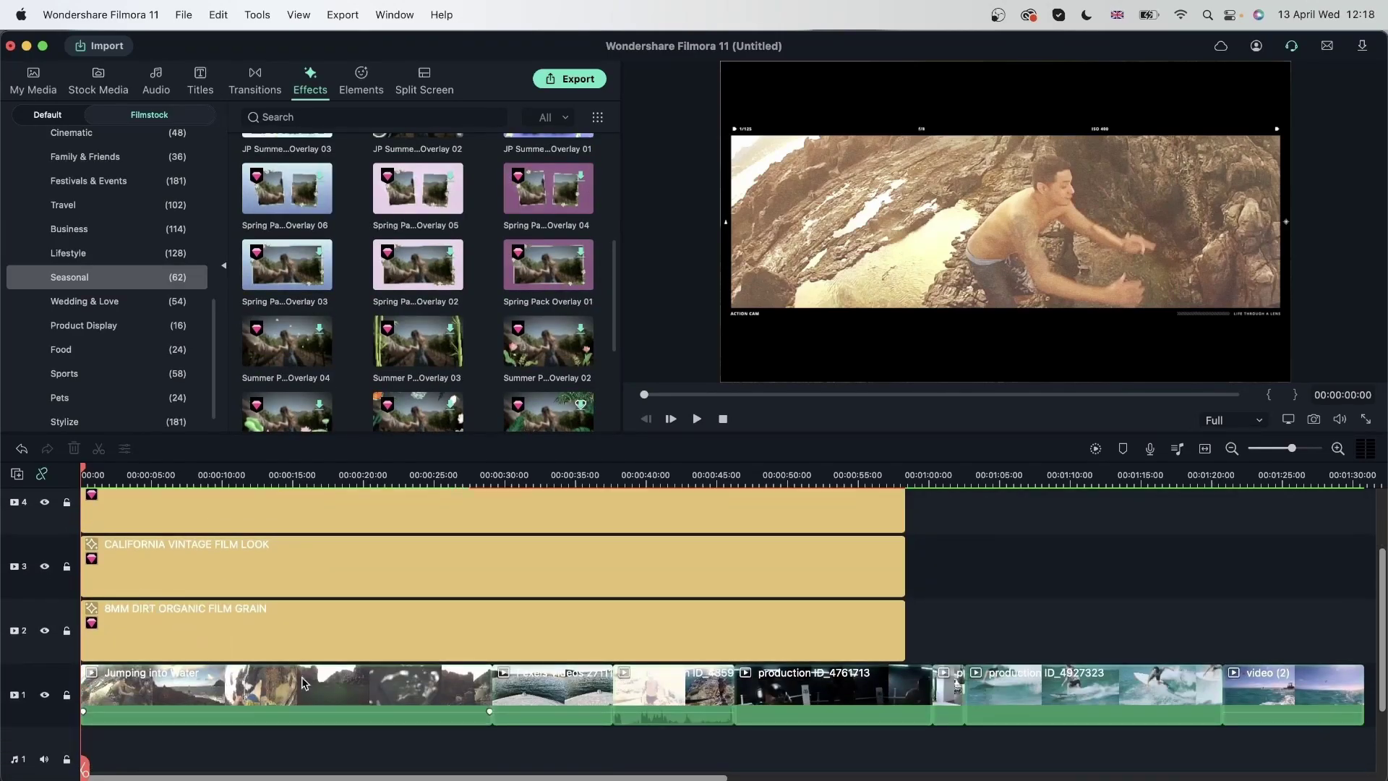
scroll(227, 680, "up", 2)
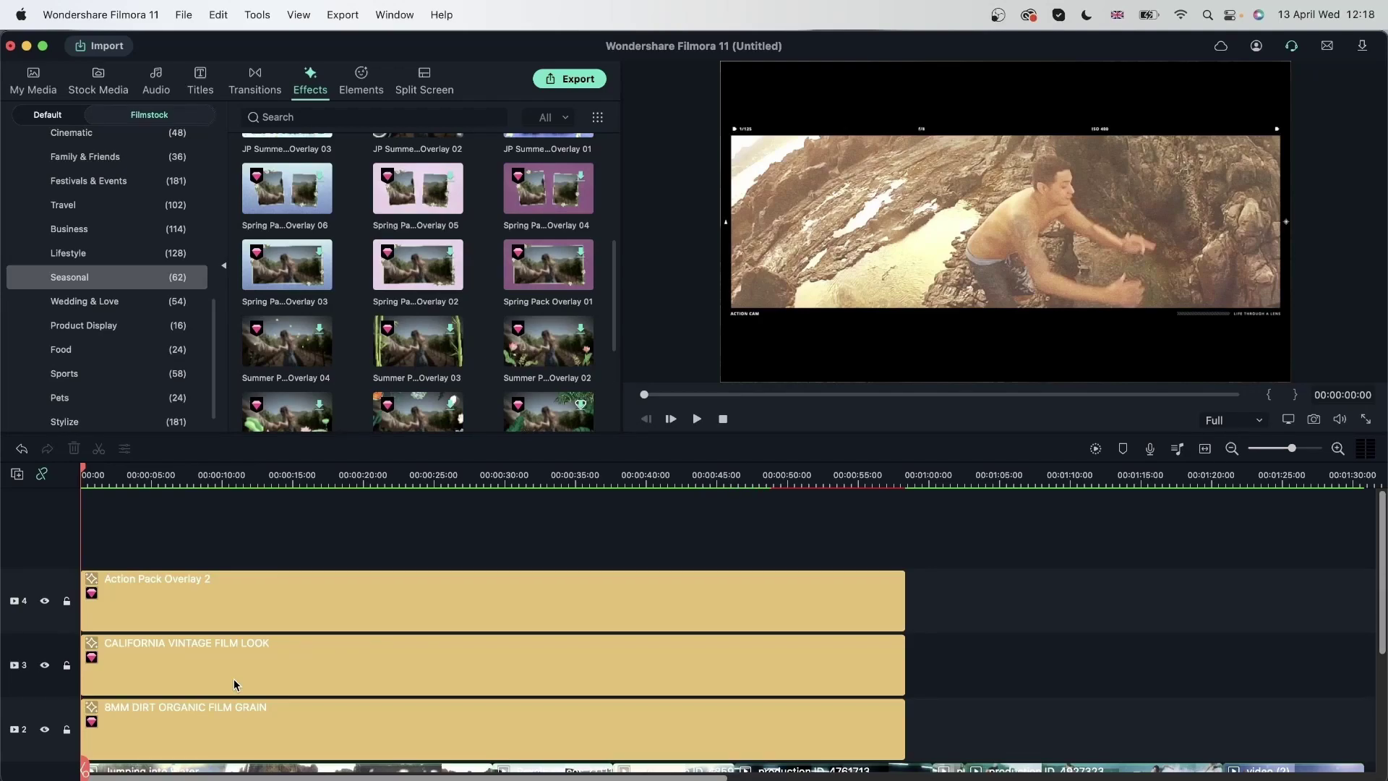
scroll(233, 679, "down", 2)
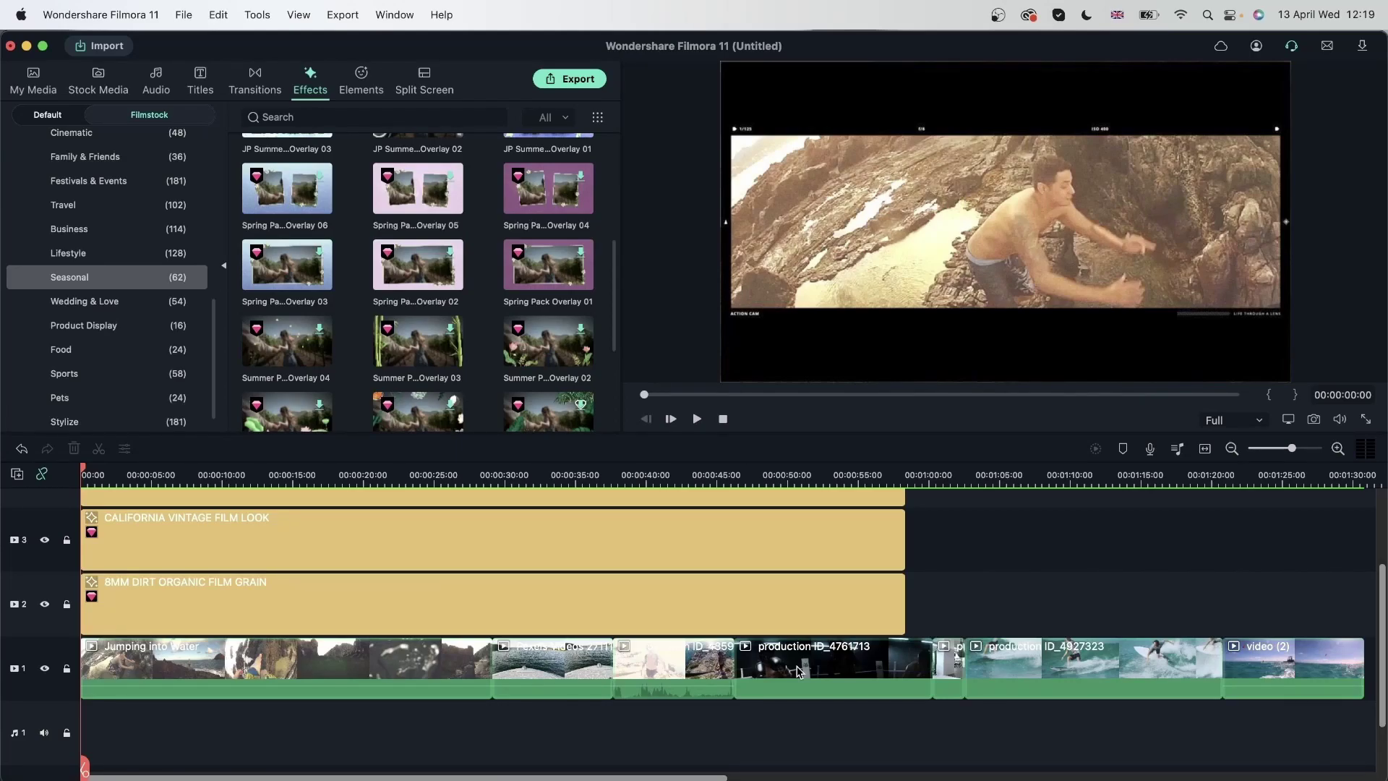
scroll(732, 603, "up", 2)
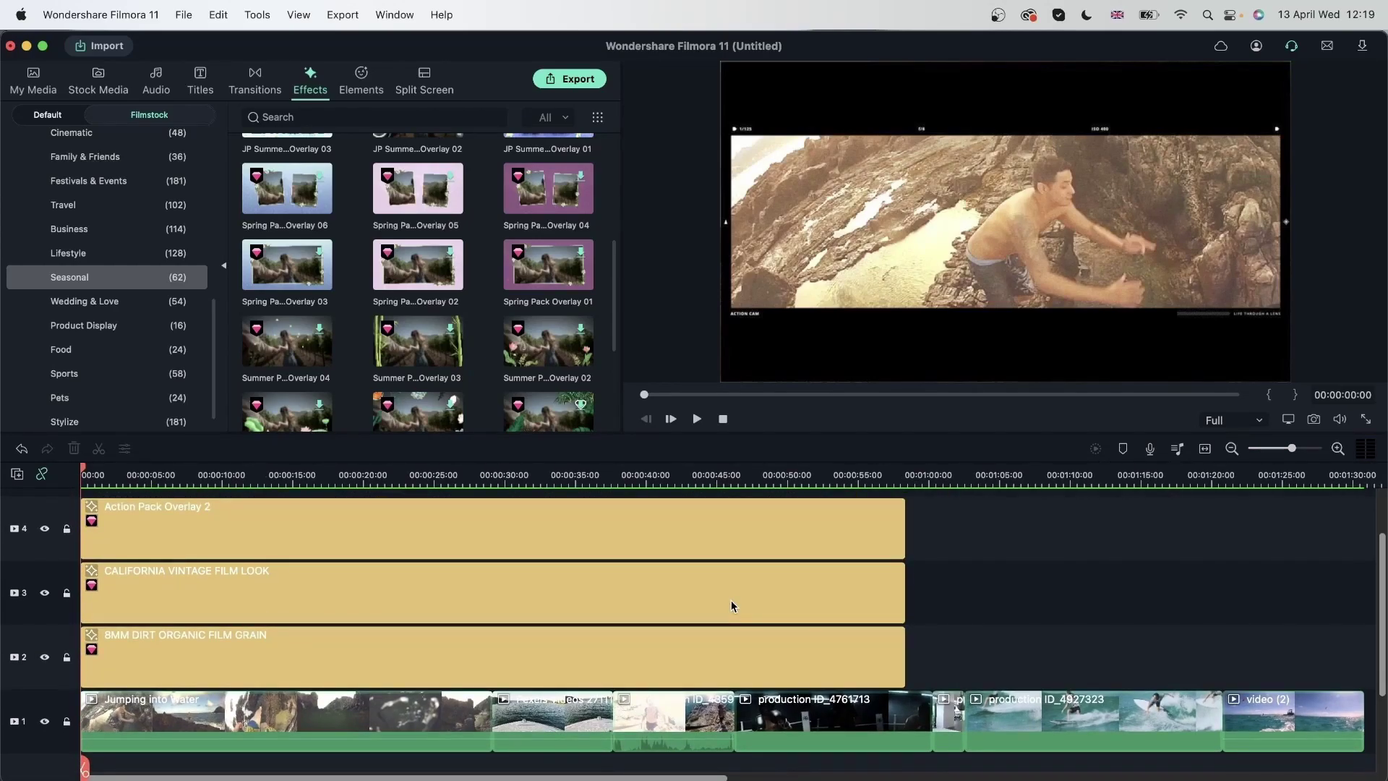
scroll(731, 606, "up", 3)
Show the Sports title templates and download the two Xtreme Sports Pack Opener titles
left_click(198, 80)
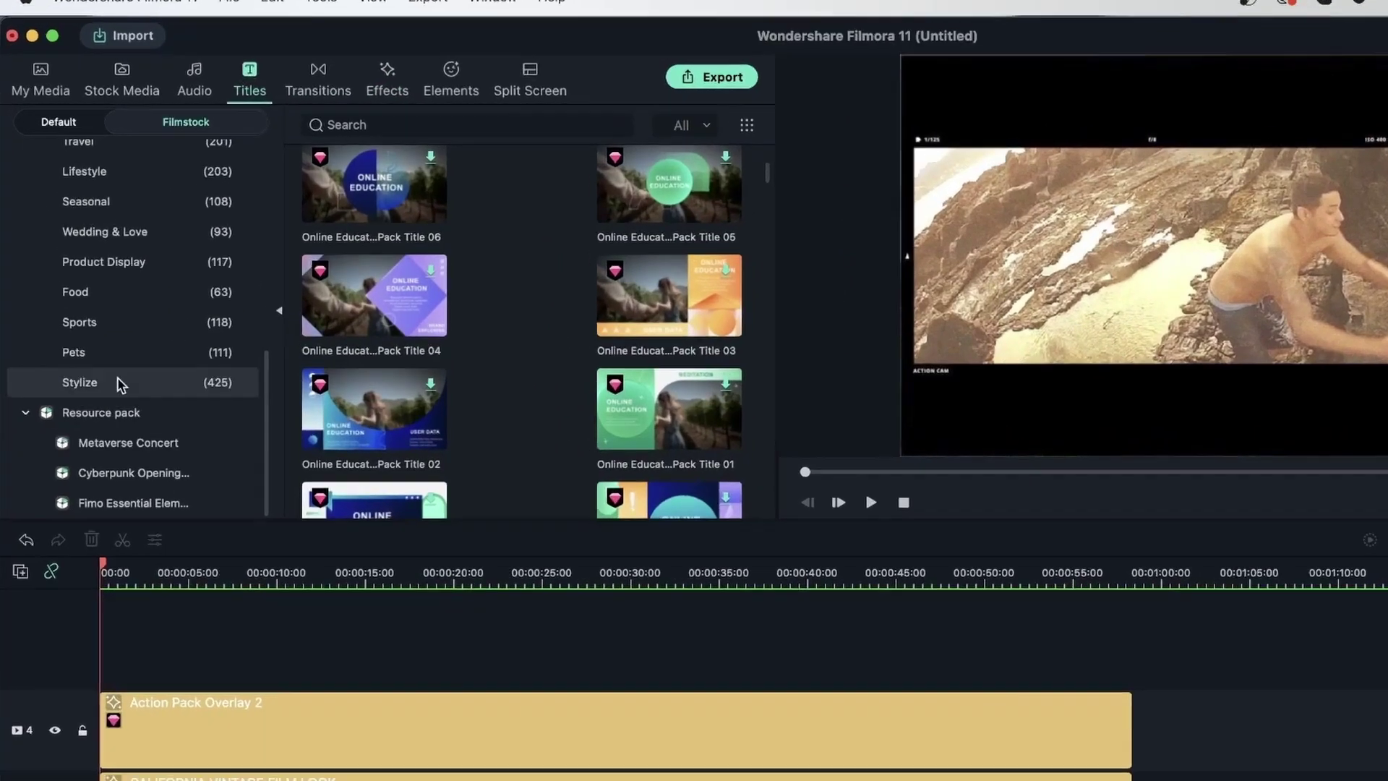
left_click(105, 266)
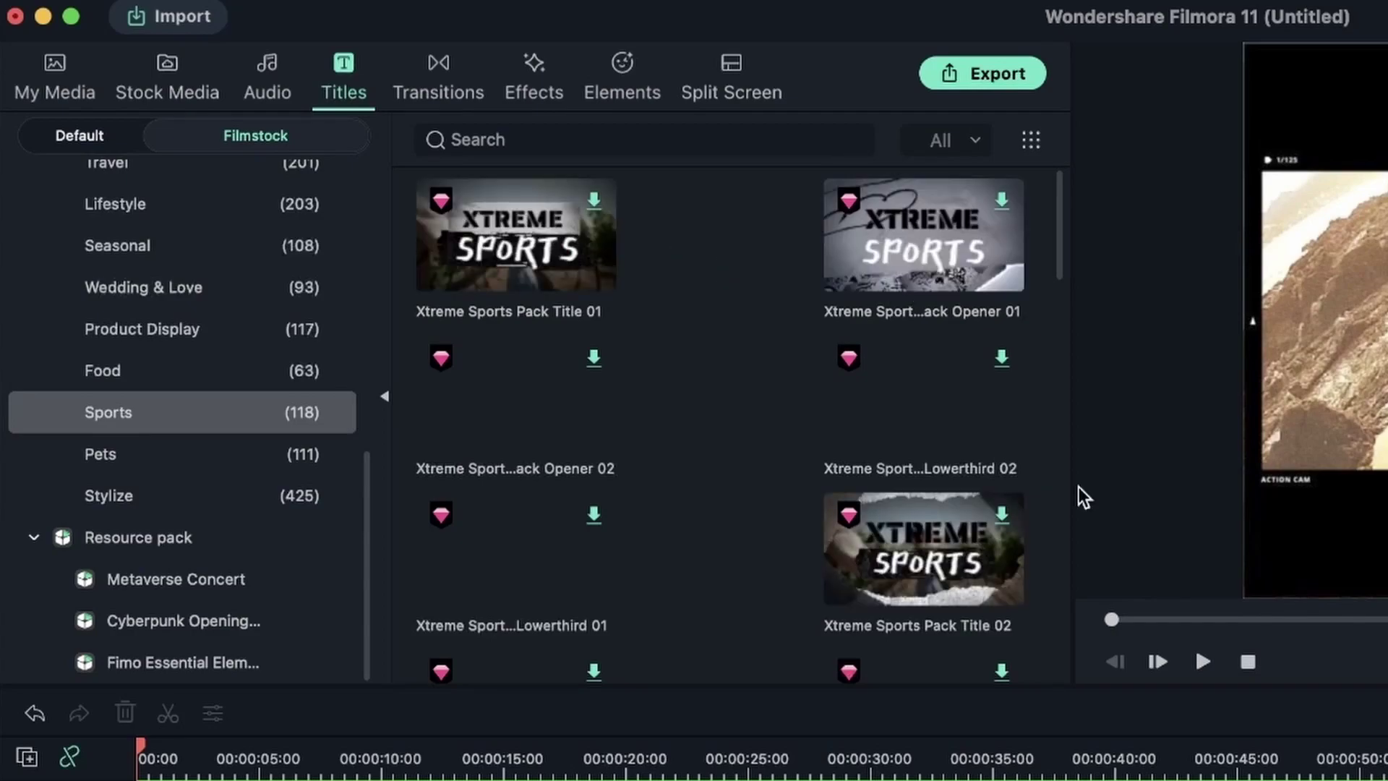
left_click(1003, 198)
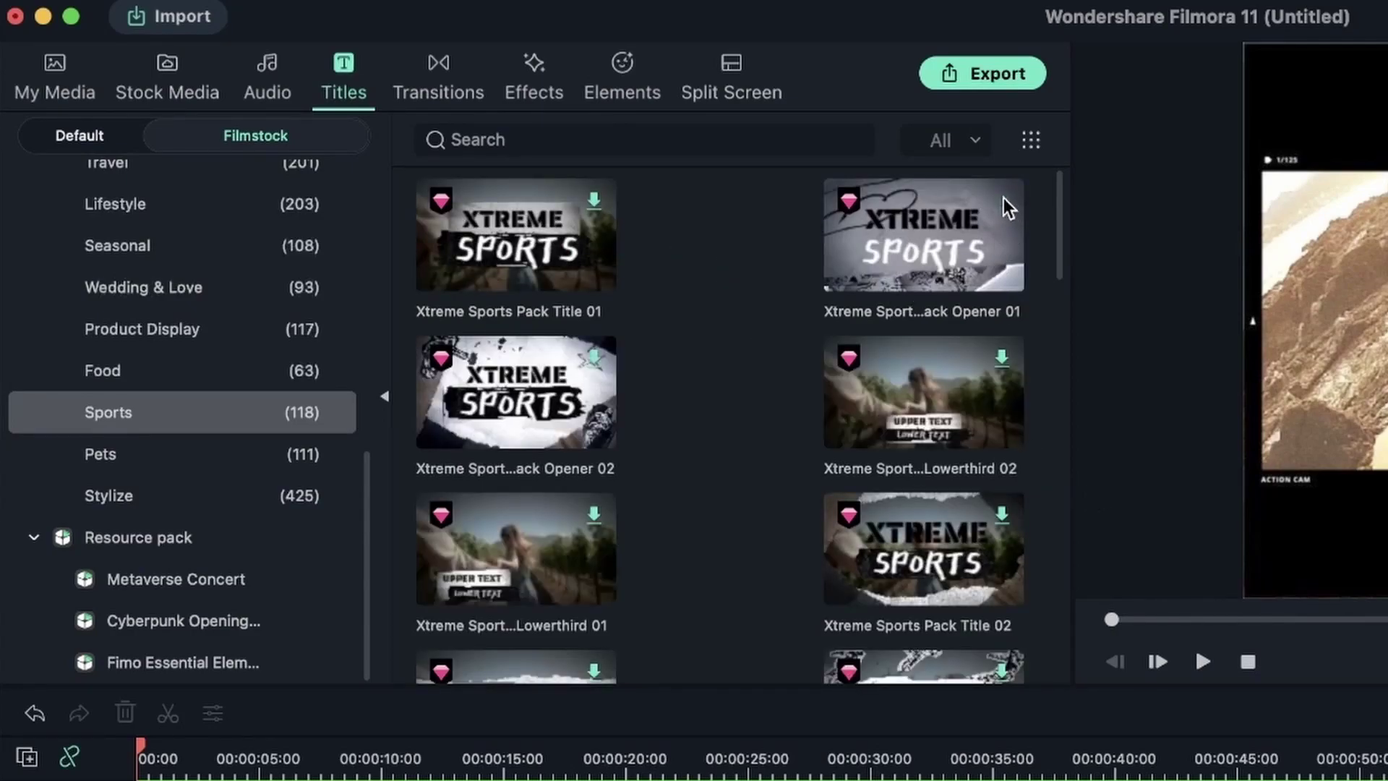
left_click(939, 215)
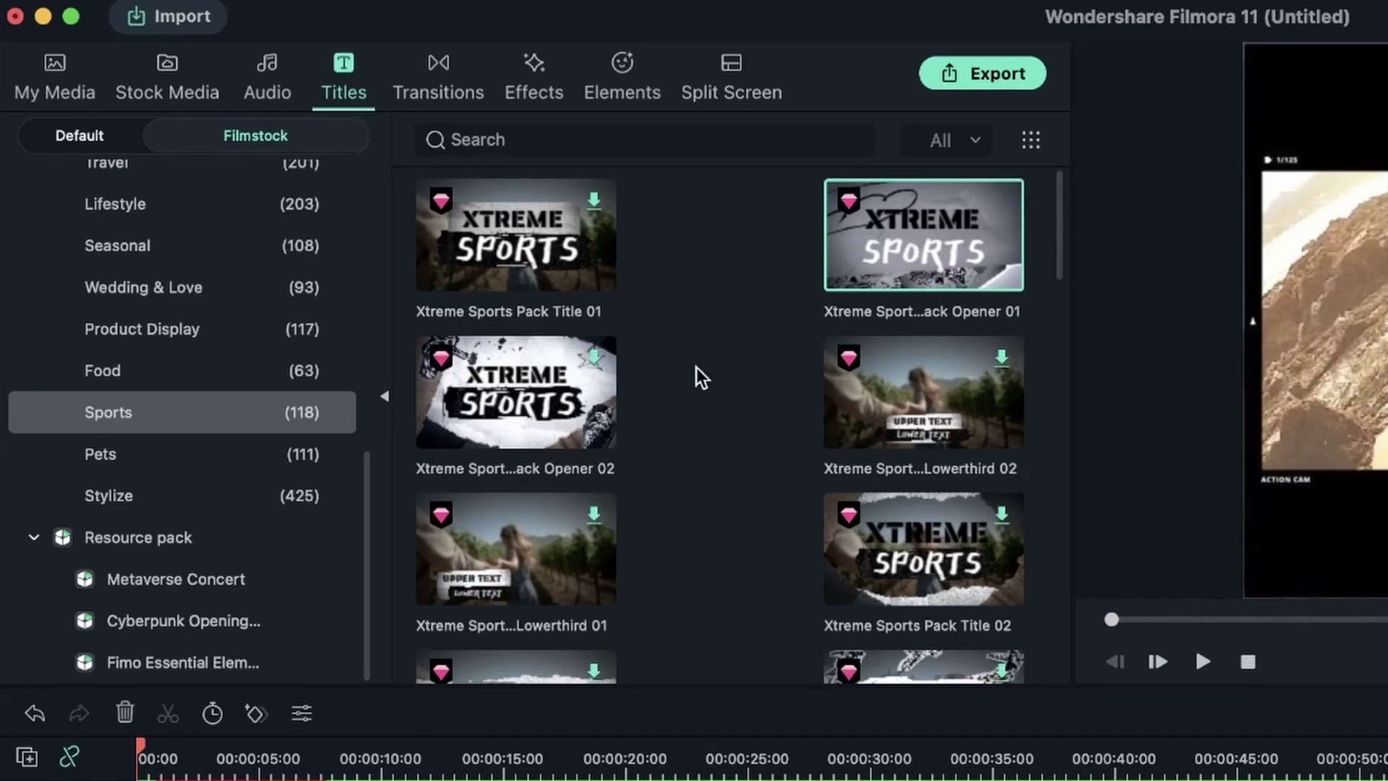
left_click(591, 357)
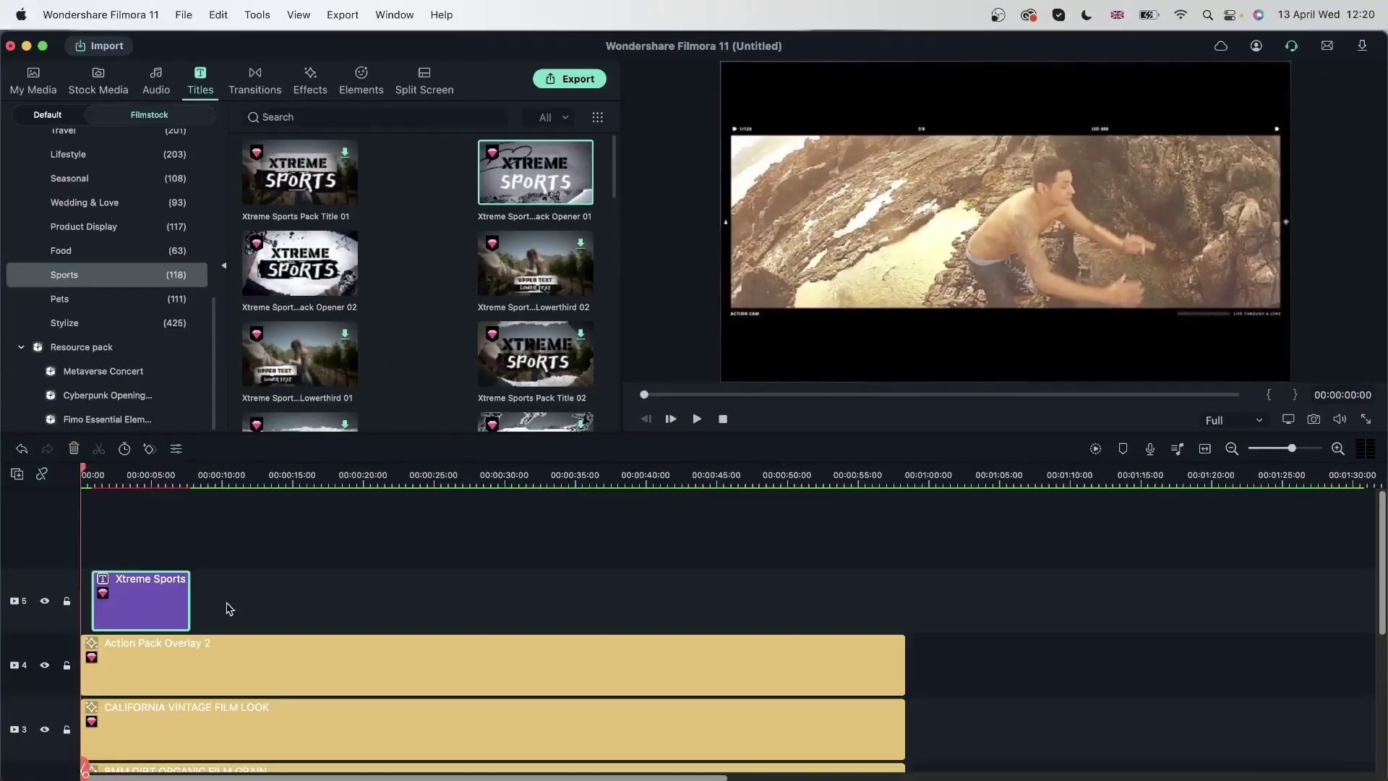
Select the Jumping into Water clip and set its speed to Fast > 2X
left_click(208, 602)
scroll(209, 601, "down", 5)
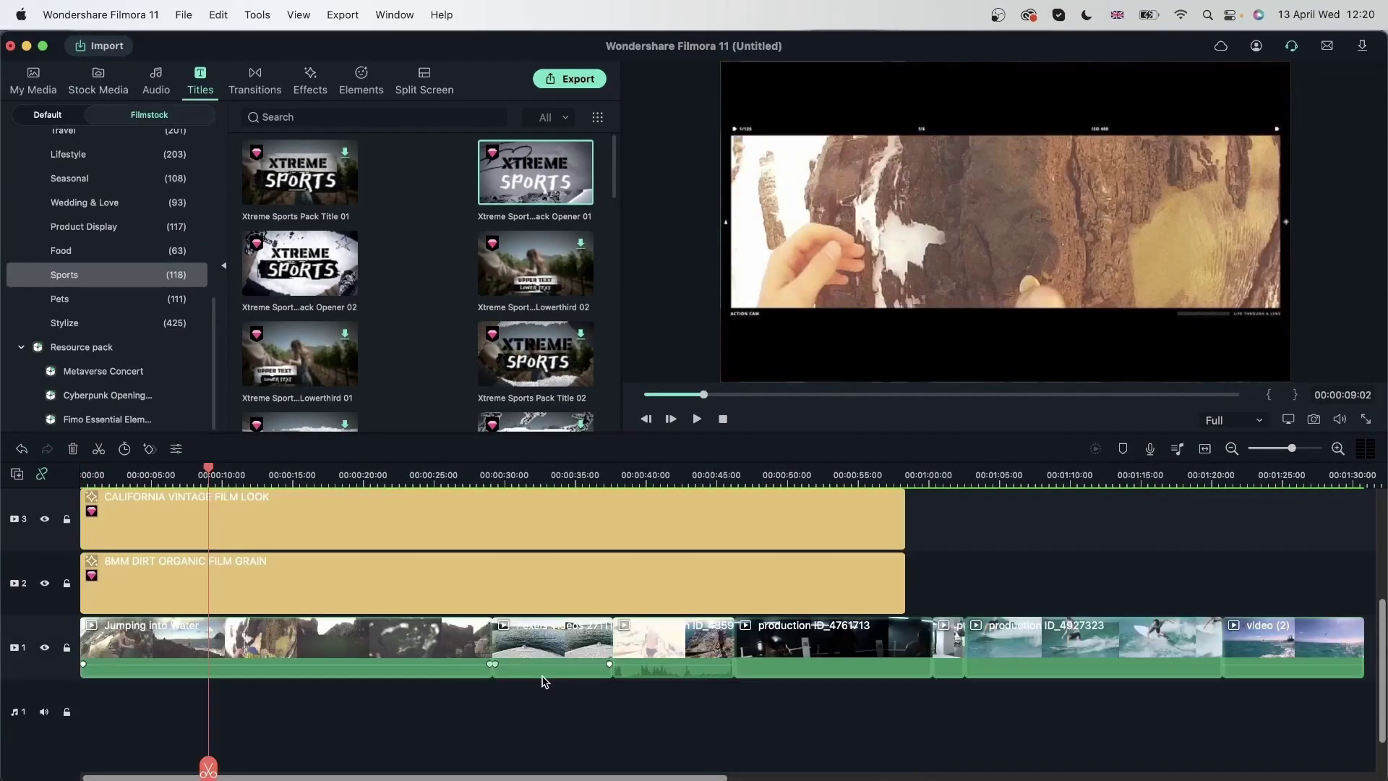
left_click(365, 656)
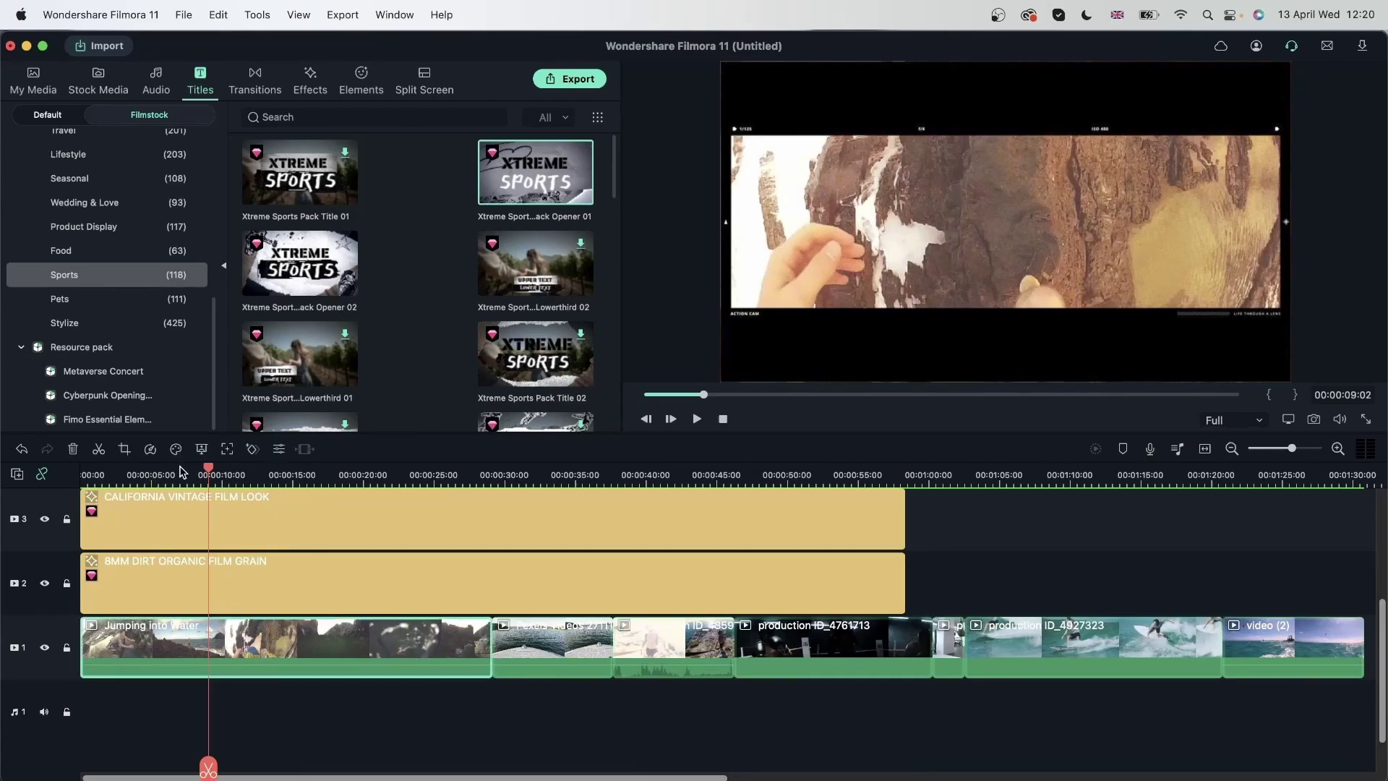
left_click_drag(209, 470, 300, 480)
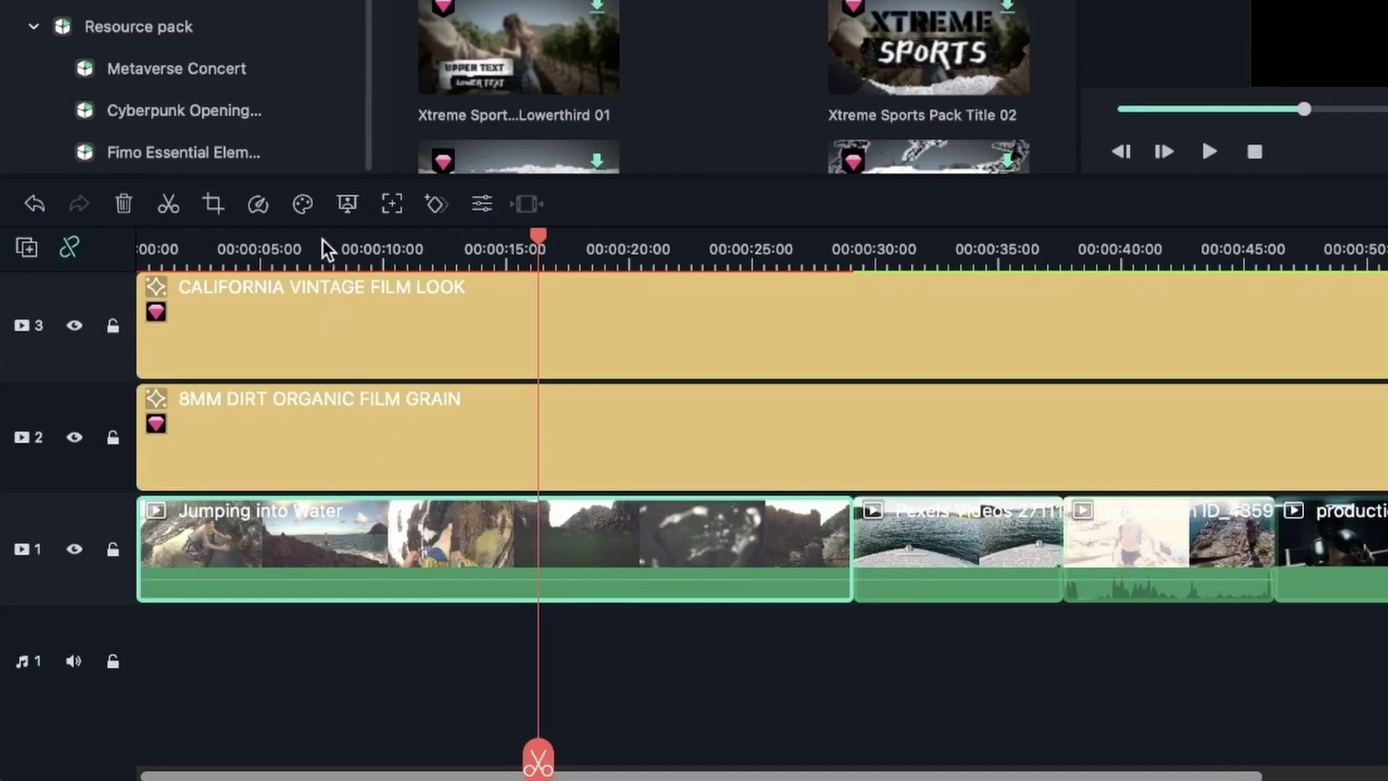
left_click(266, 210)
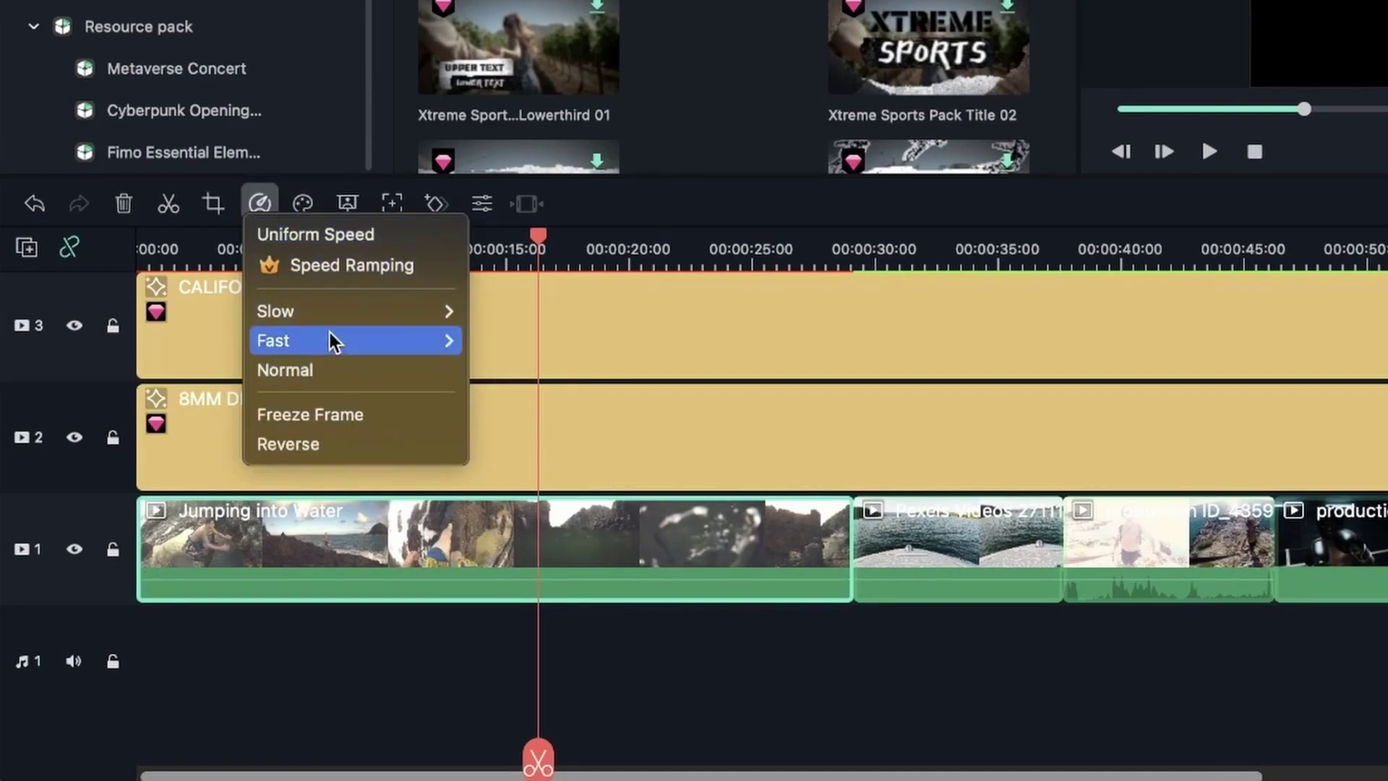
mouse_move(331, 340)
left_click(506, 340)
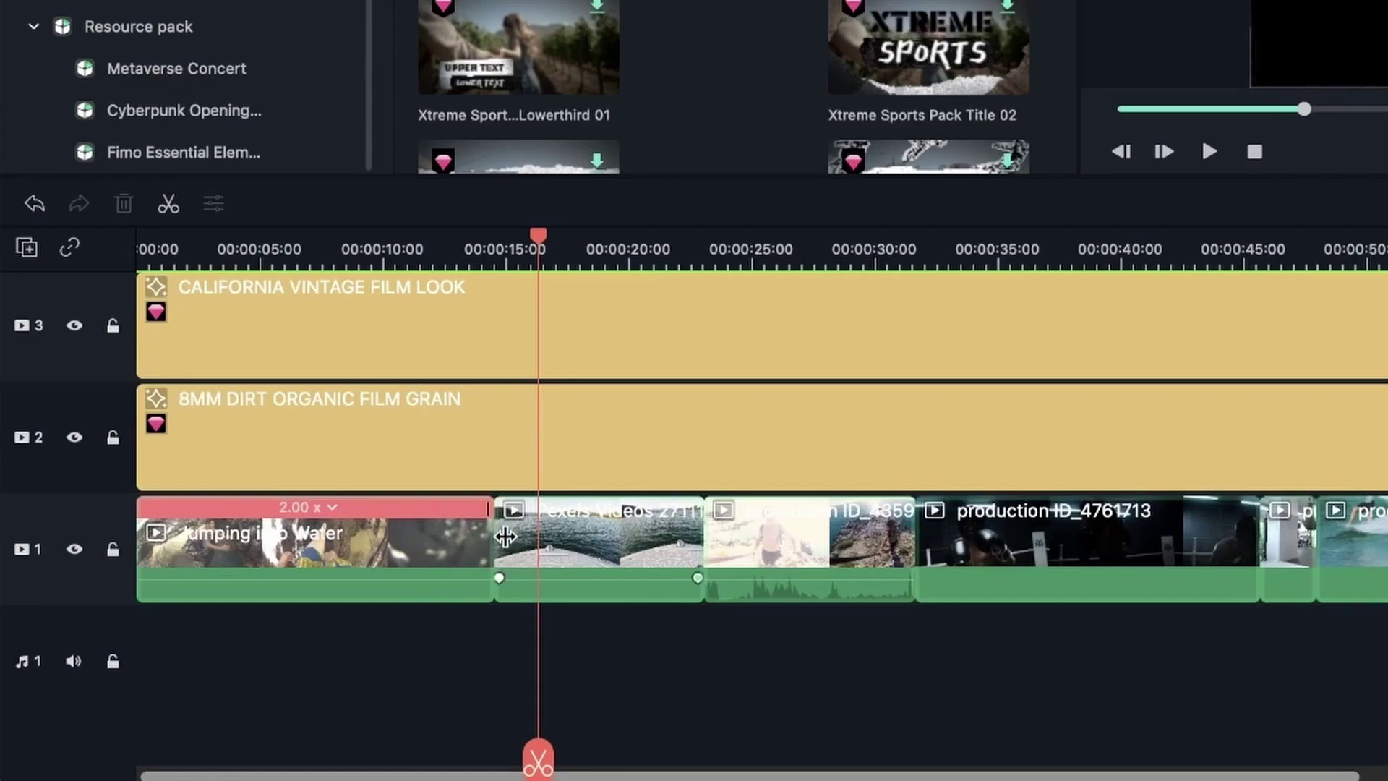
Reselect Jumping into Water and reapply 2x speed, leaving the playhead near 00:00:14
left_click(497, 244)
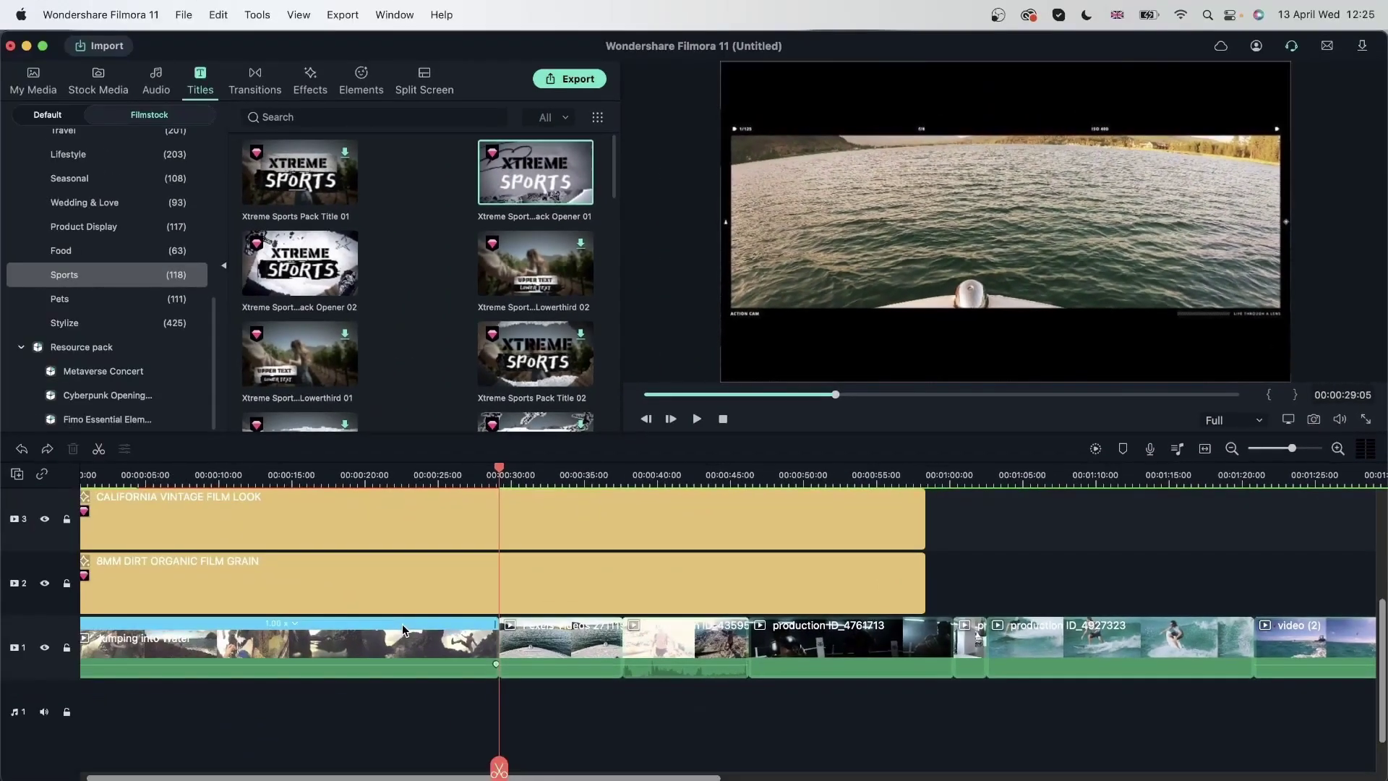
left_click(24, 710)
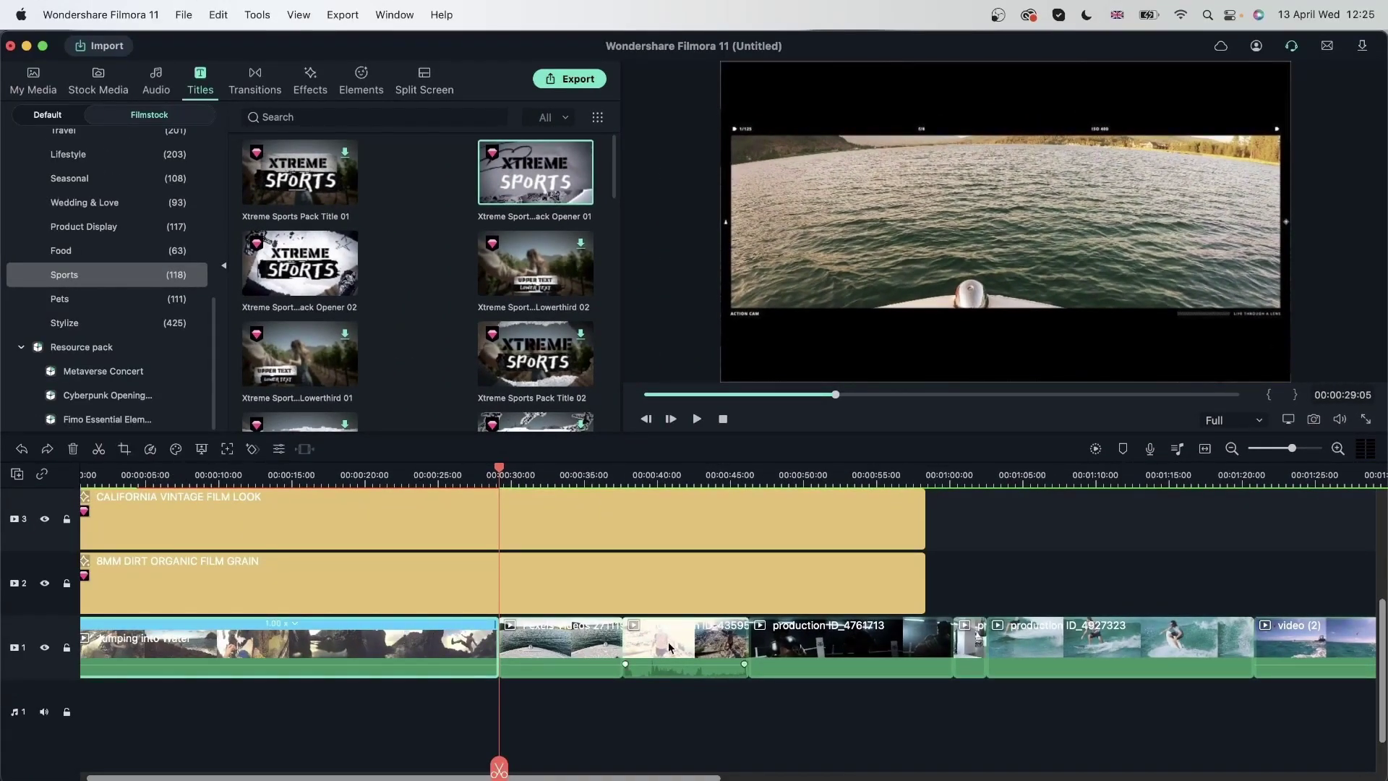
left_click(150, 449)
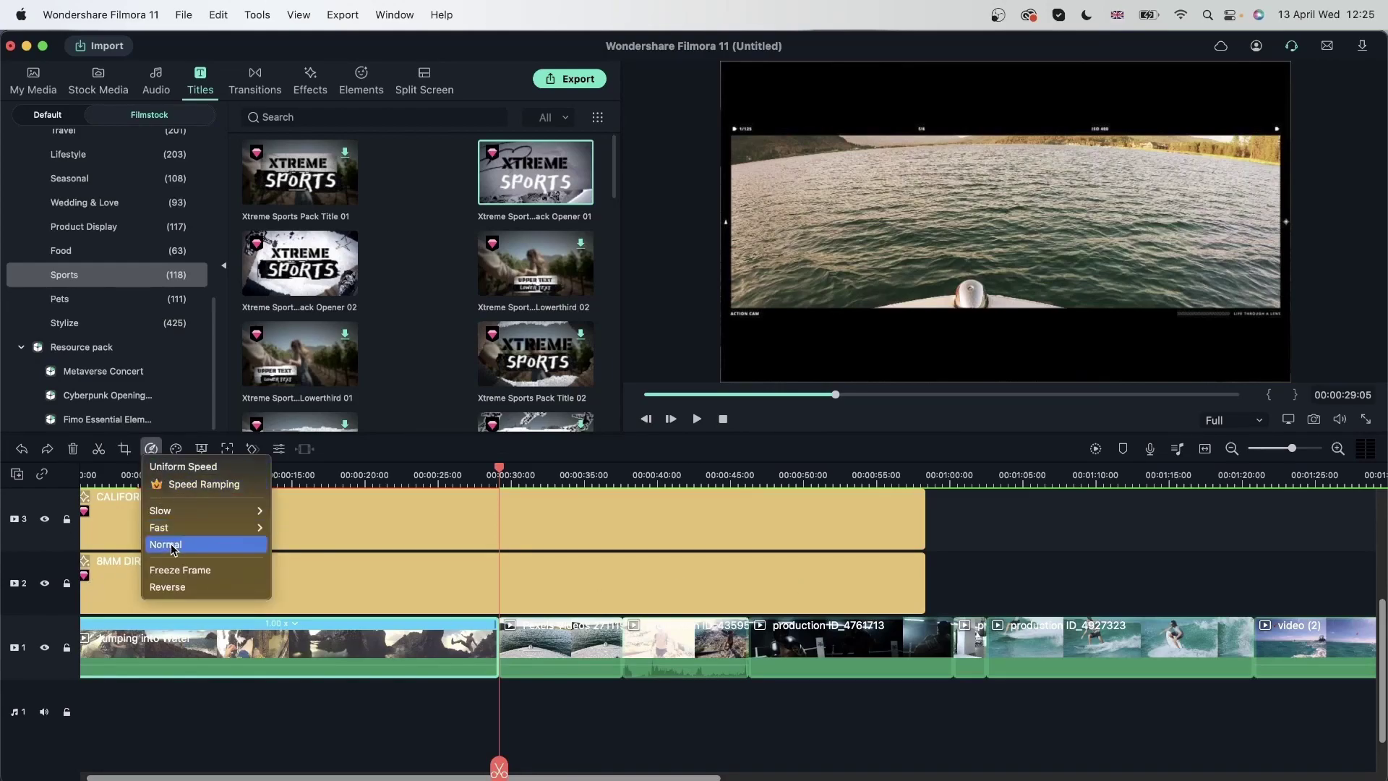
mouse_move(171, 527)
left_click(284, 527)
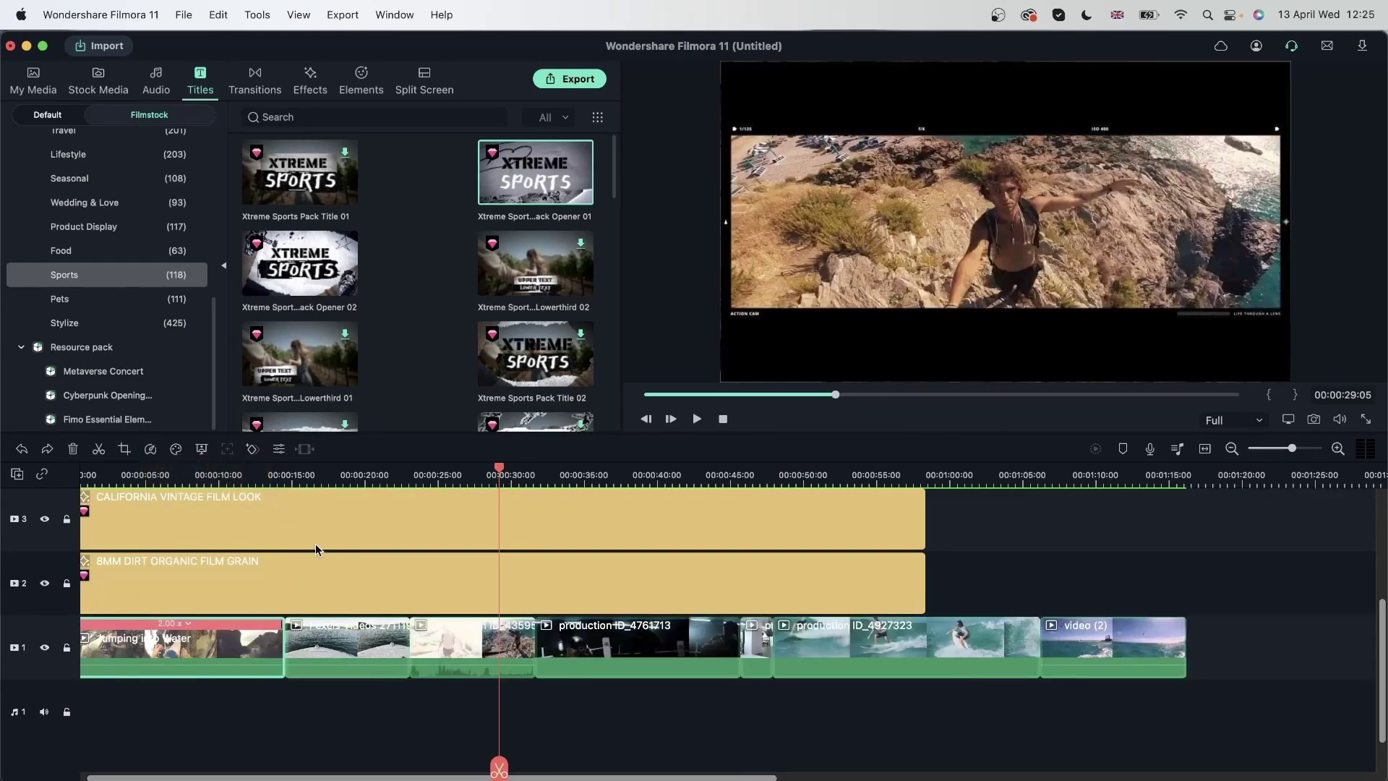
left_click(284, 476)
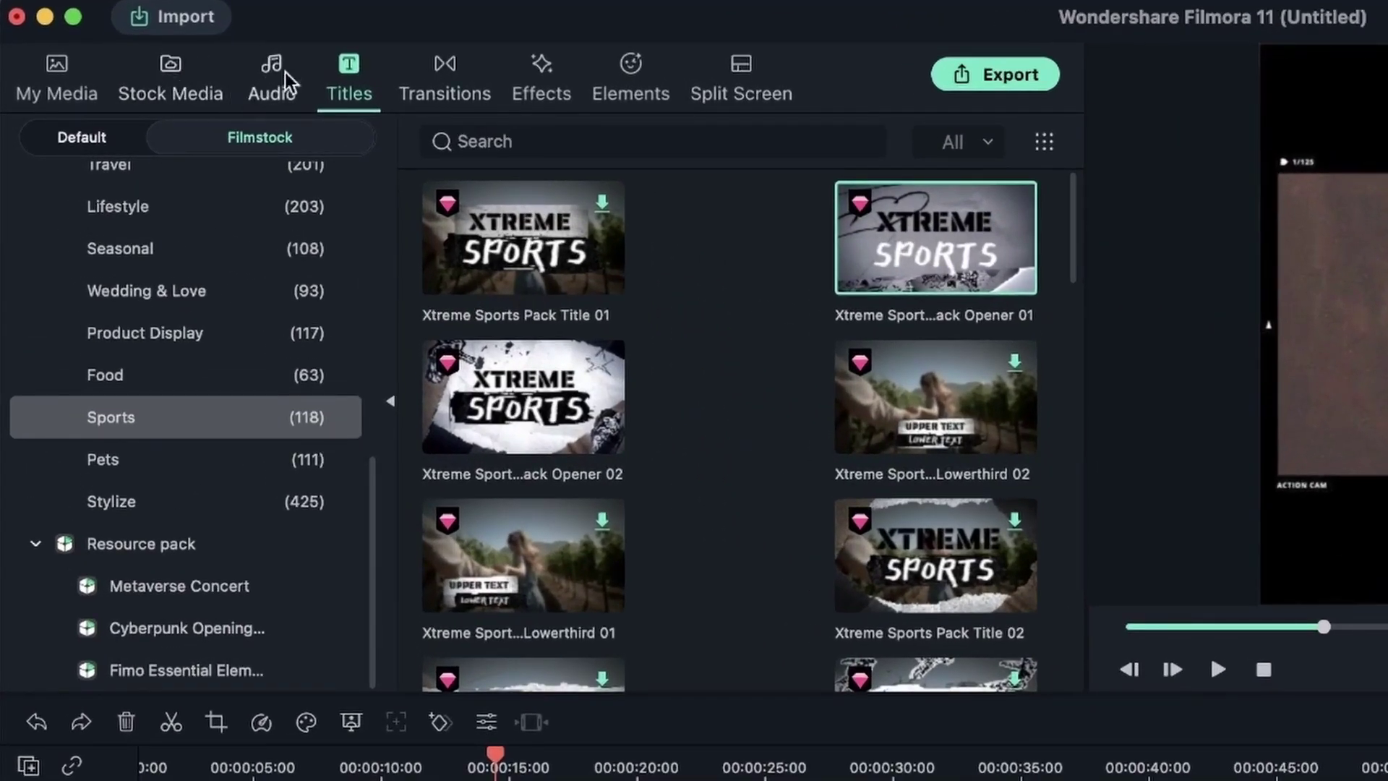
Download the skateboard and skull Sports elements and place them on new tracks near 00:00:25 and 00:00:12
left_click(658, 97)
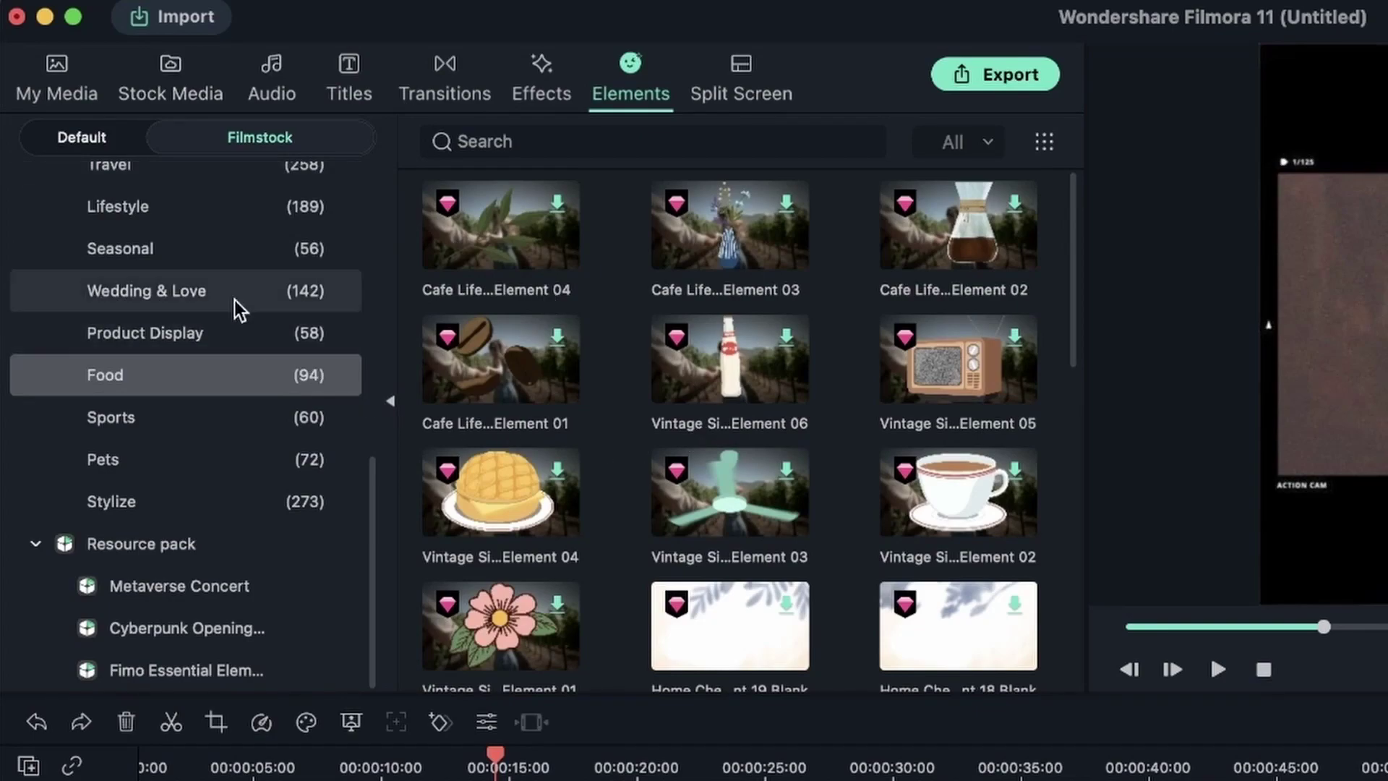
left_click(205, 421)
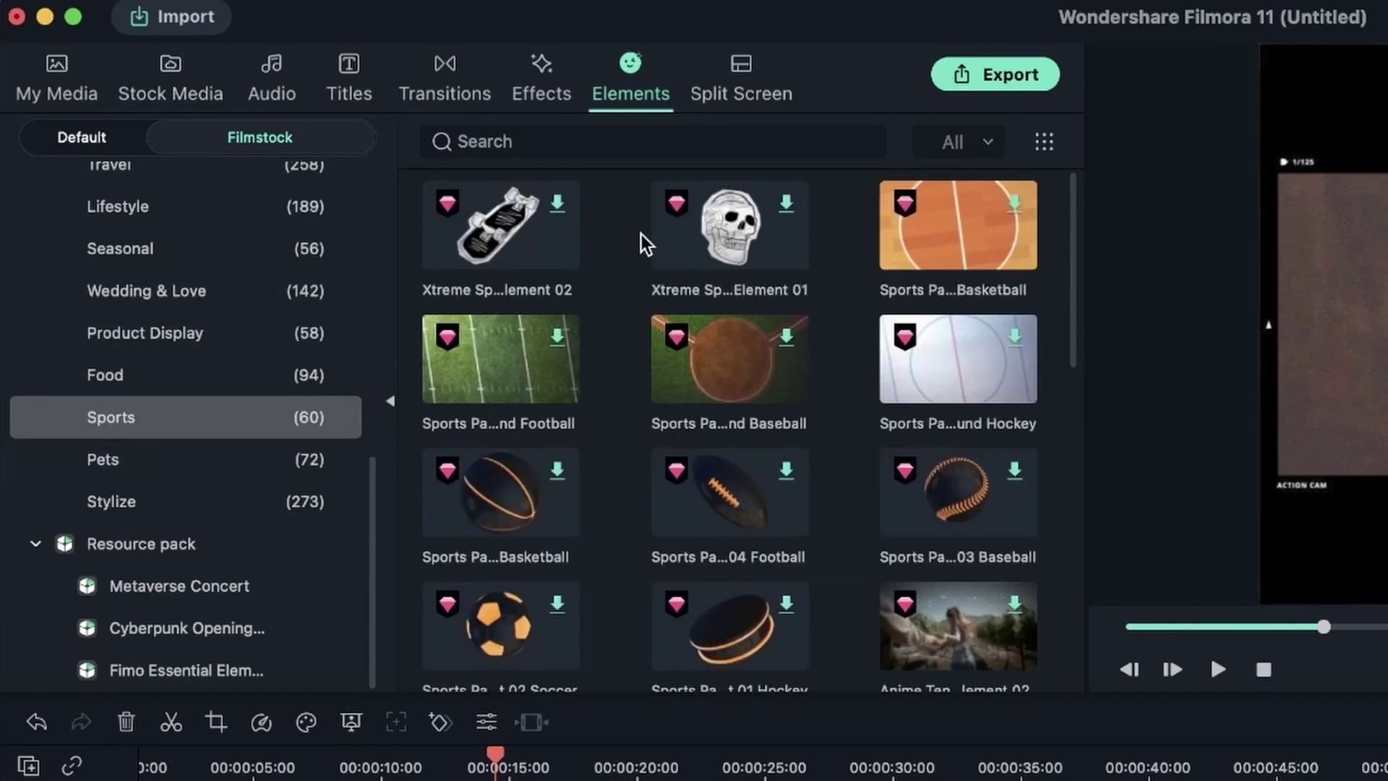
left_click(557, 204)
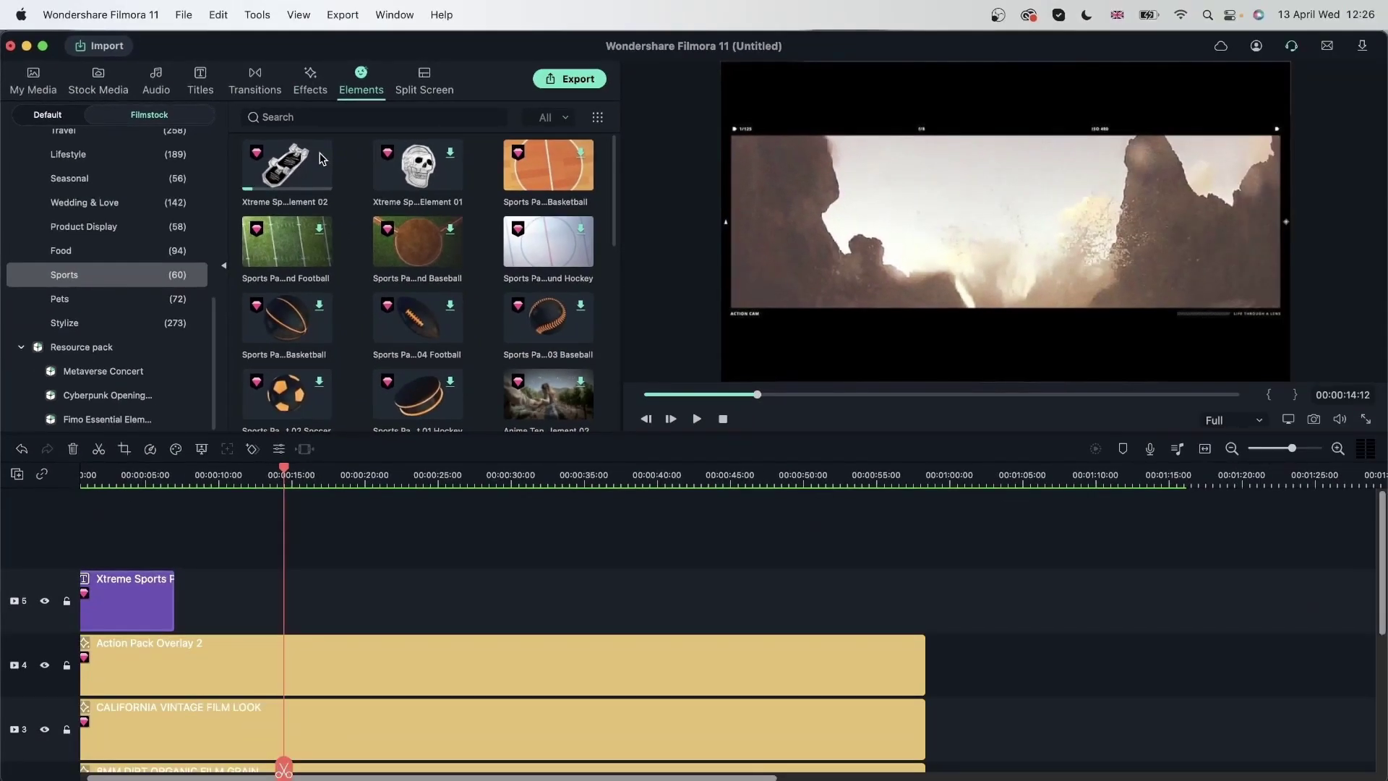
left_click_drag(293, 185, 467, 535)
left_click(452, 153)
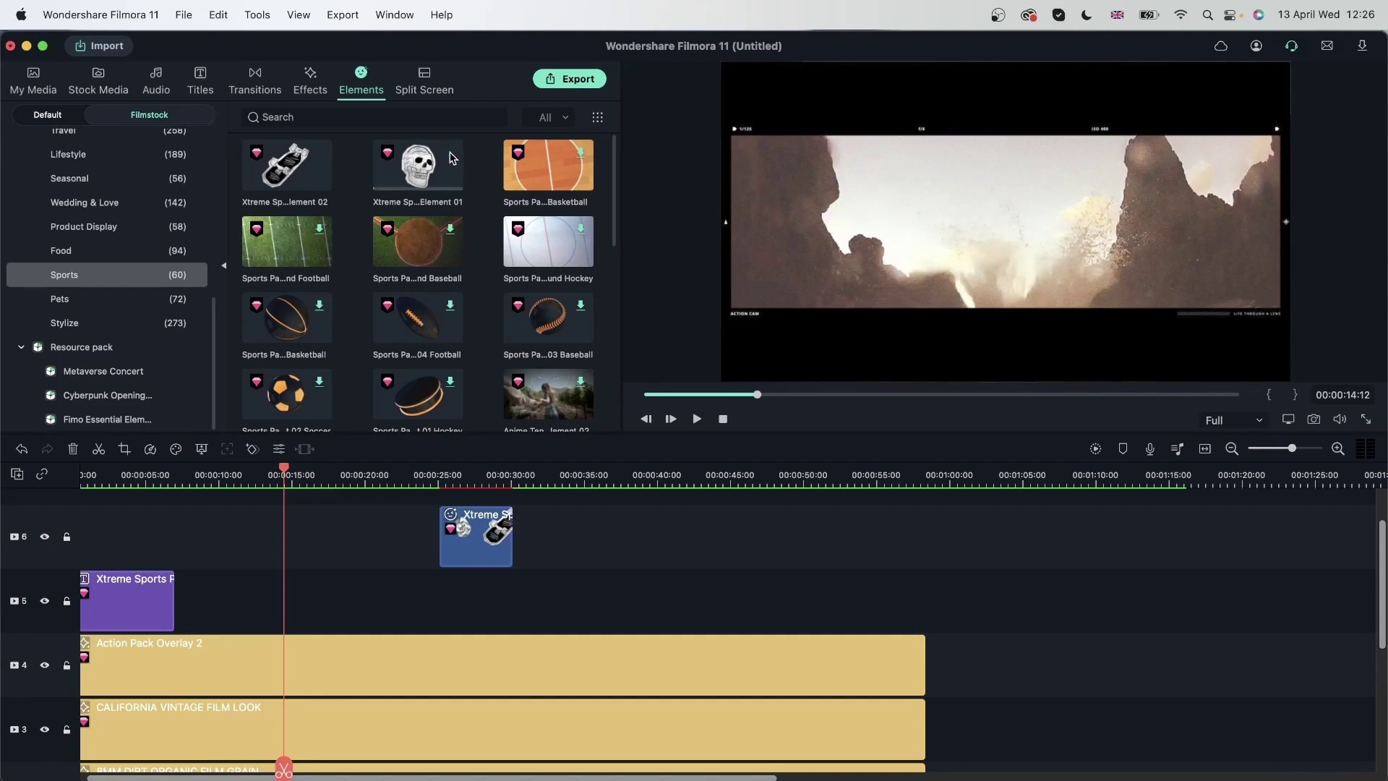
left_click_drag(415, 166, 274, 550)
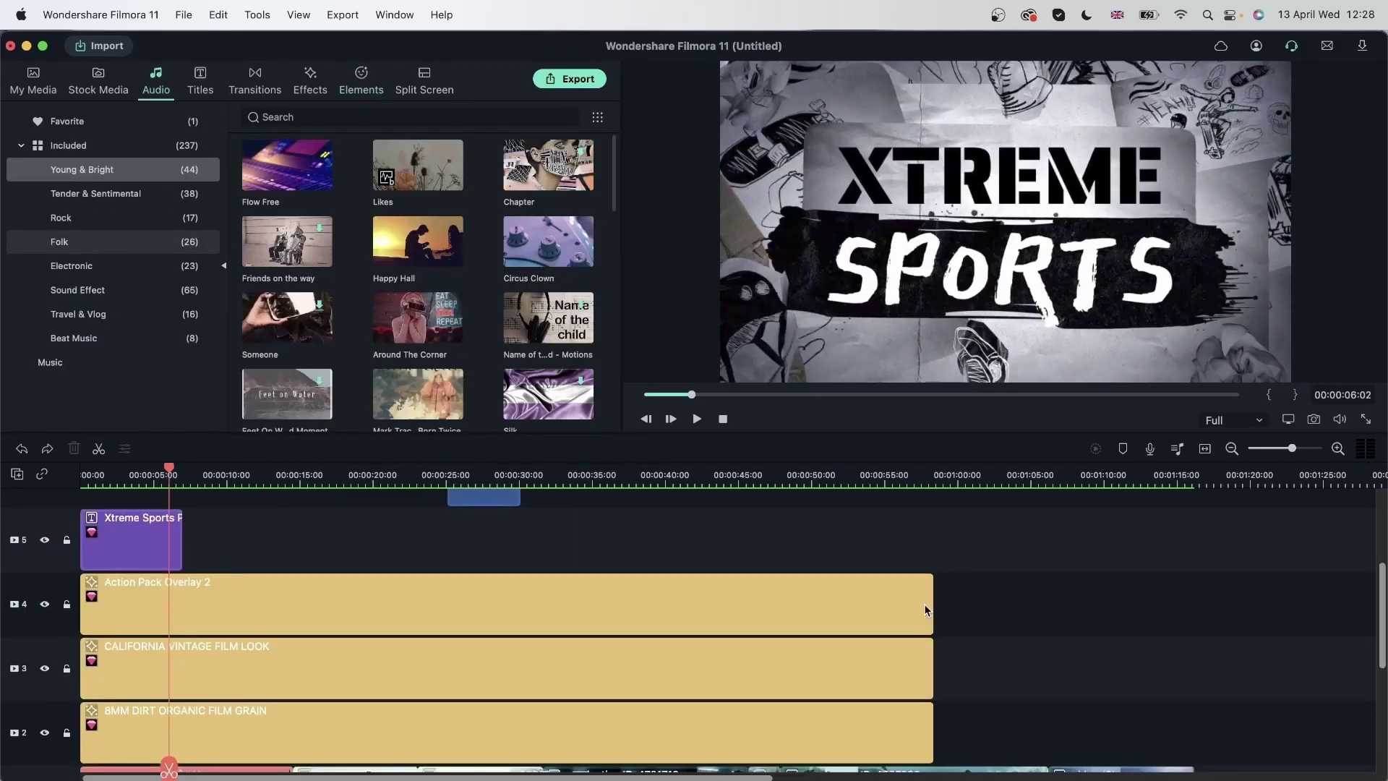
scroll(928, 604, "down", 2)
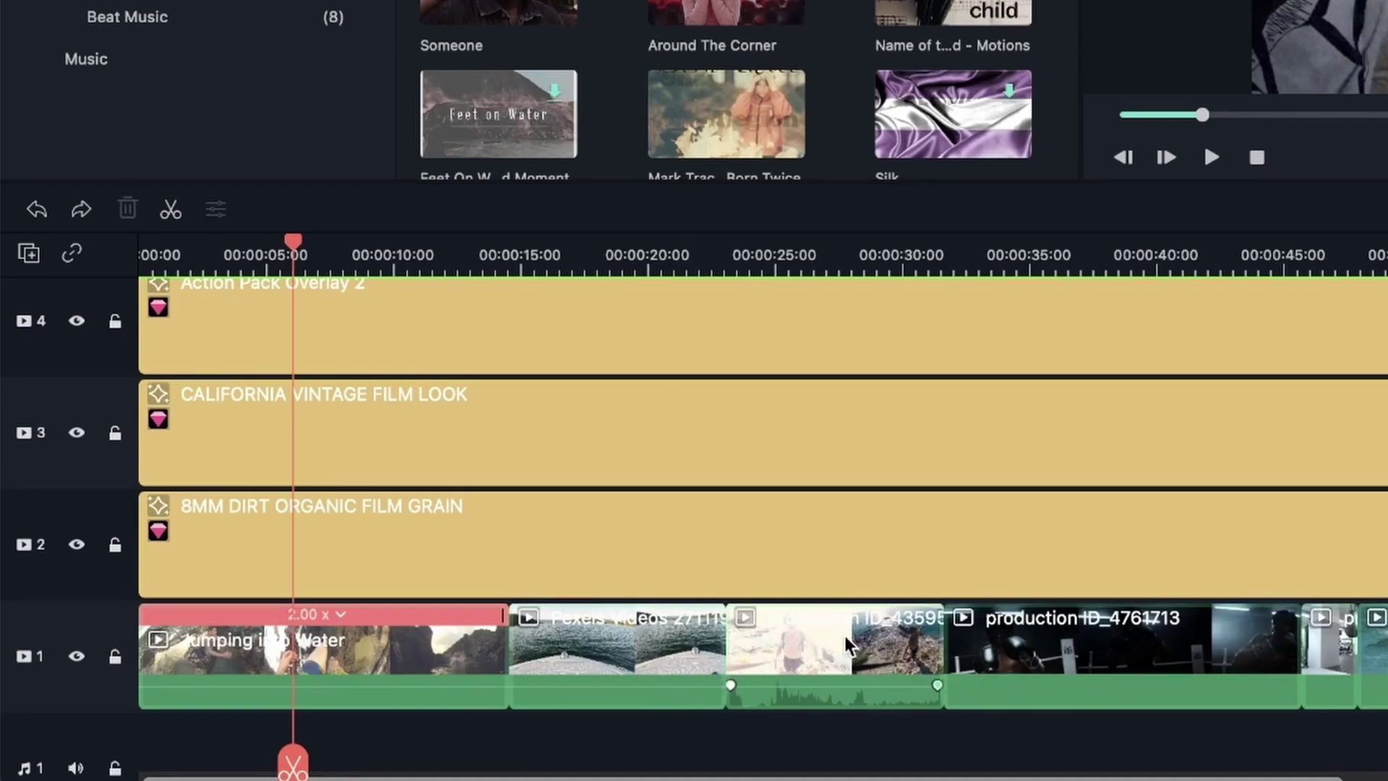
Delete the third clip, production ID_4359, from track 1
left_click(834, 655)
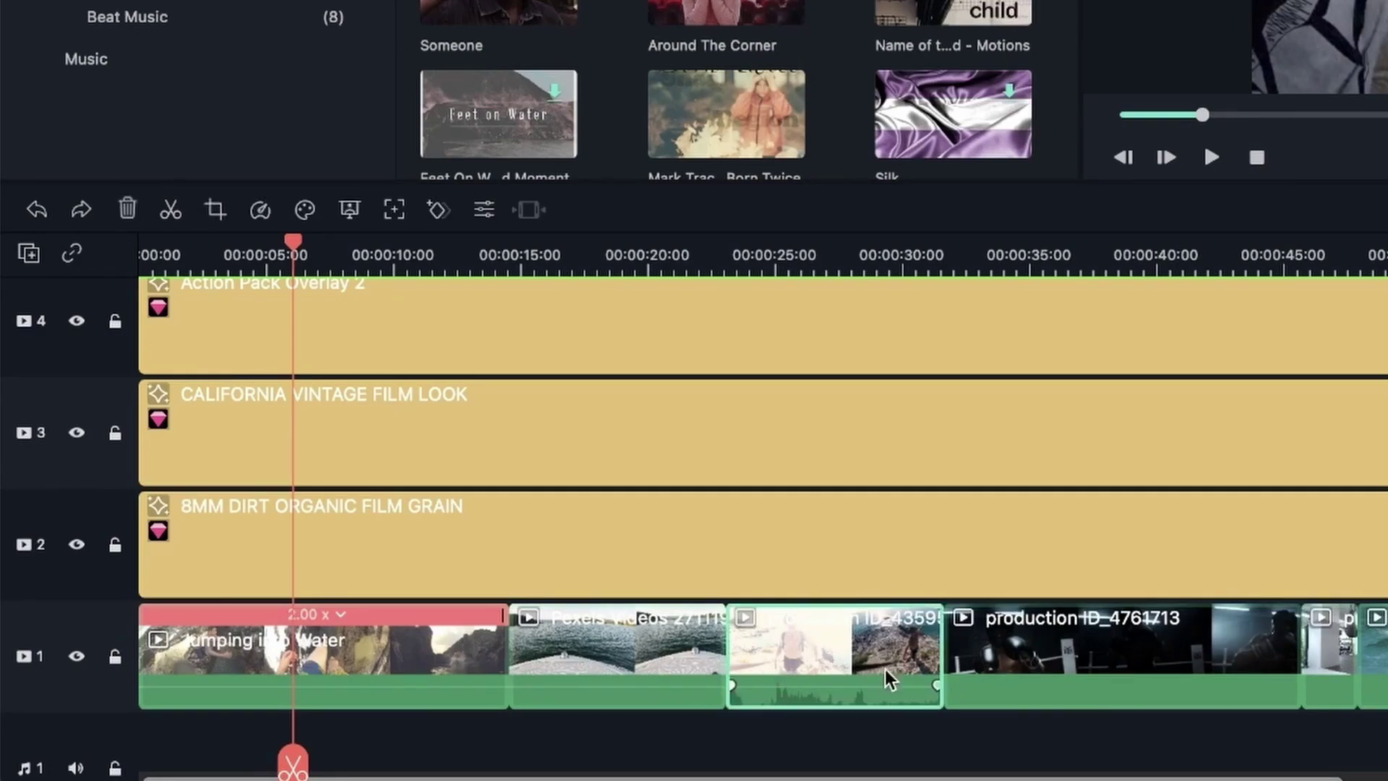
left_click(135, 212)
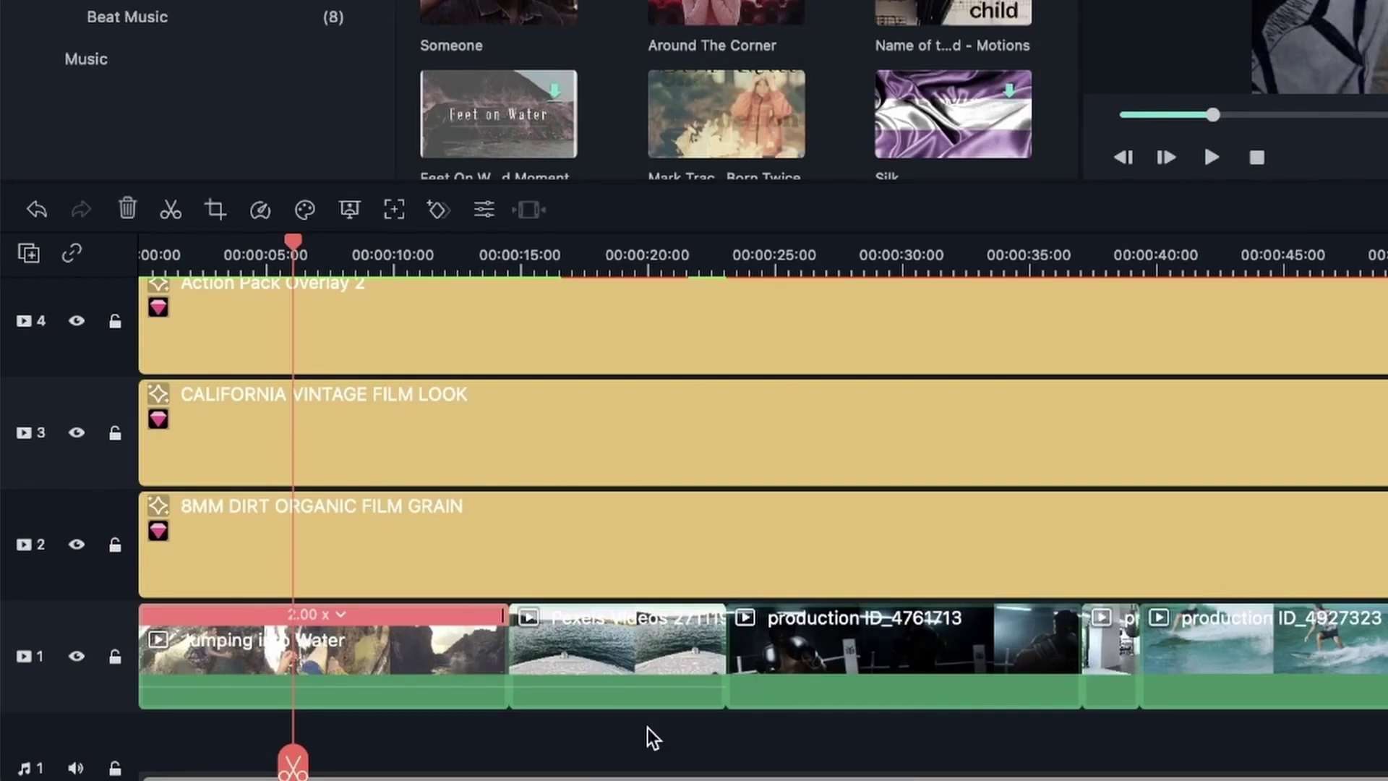
Delete the third clip and its leftover gap, turn on auto ripple, then undo to restore production ID_4359
key("super+z")
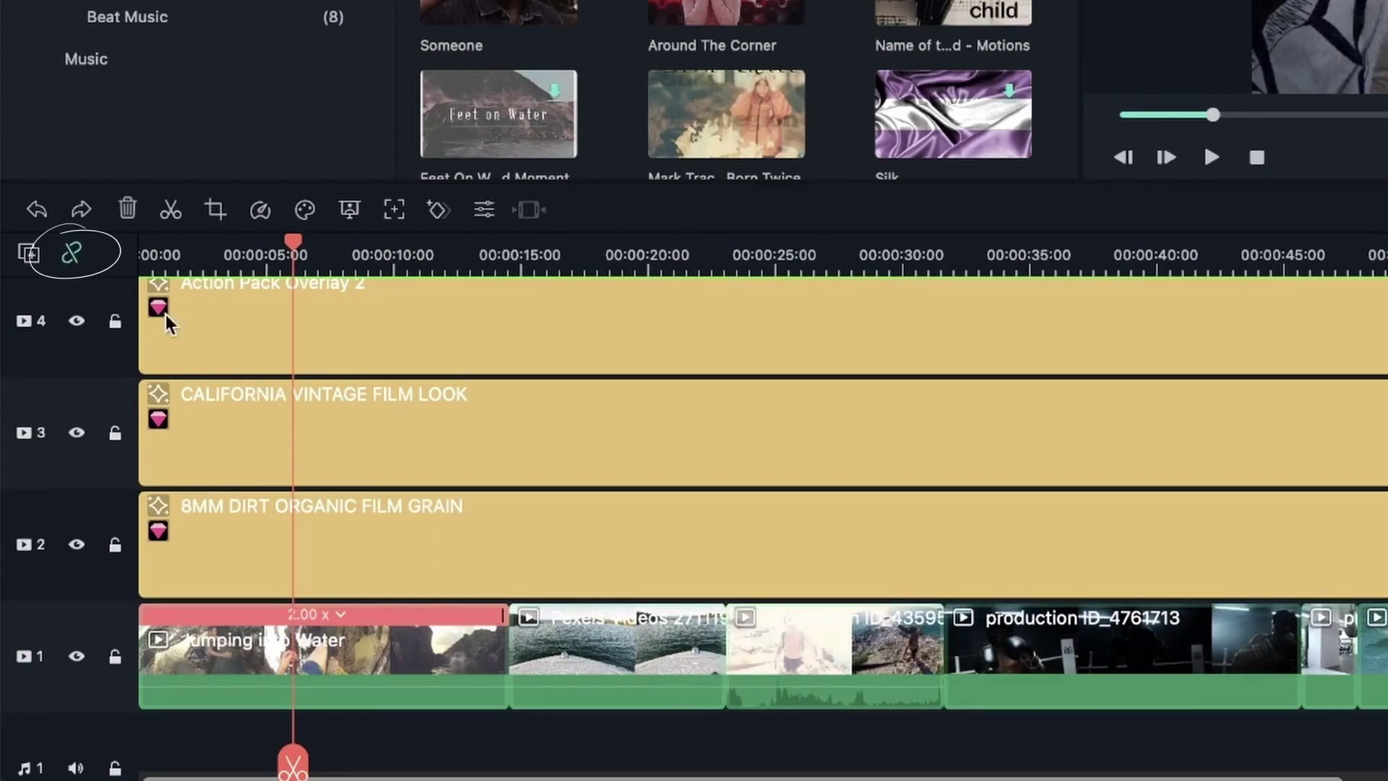
left_click(845, 674)
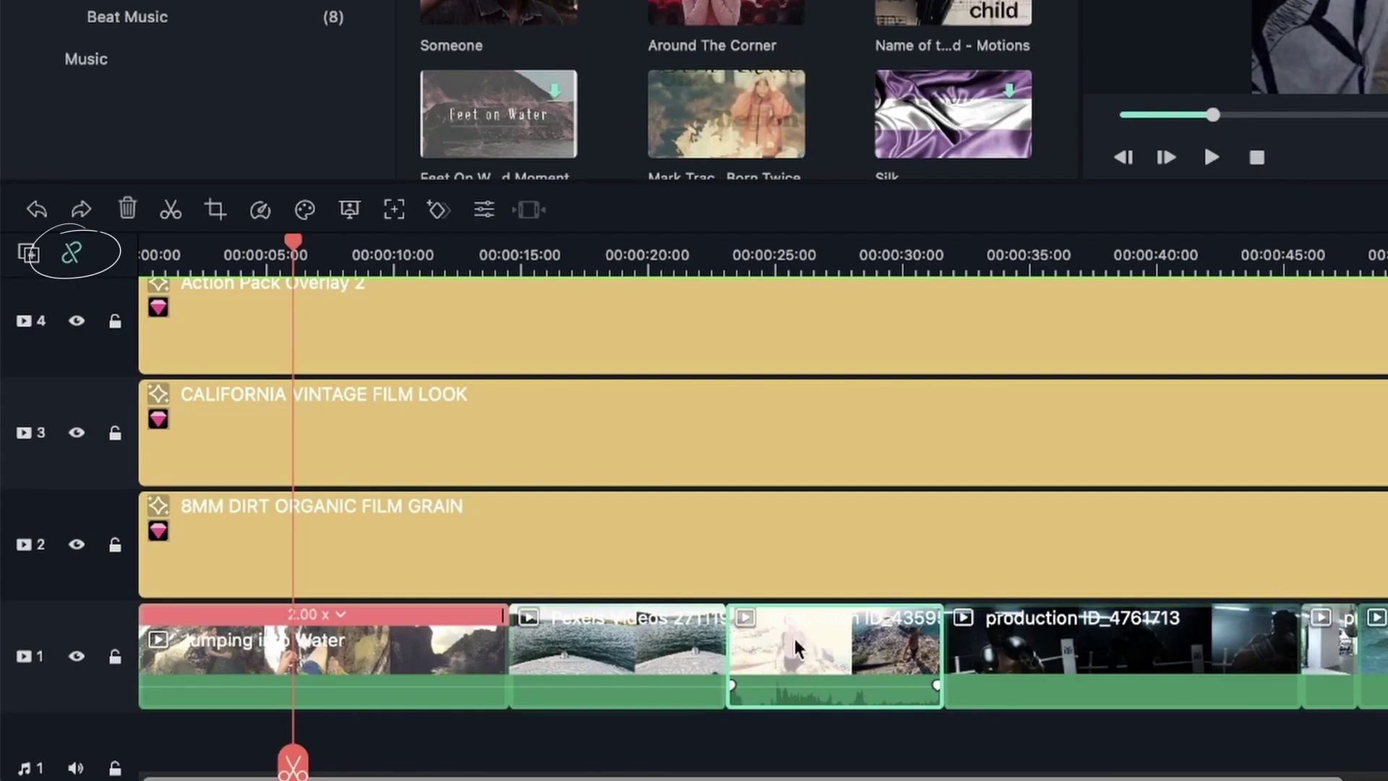
left_click(127, 209)
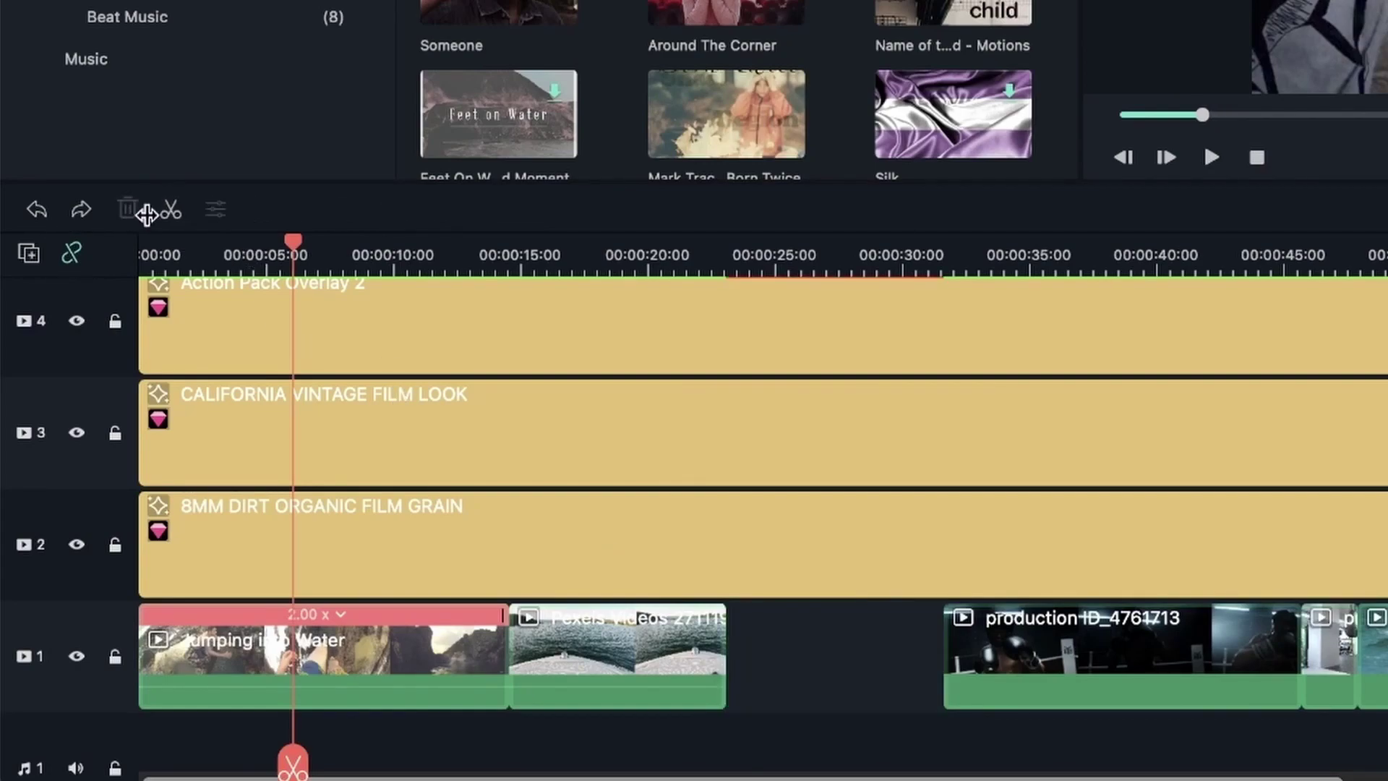
left_click(849, 652)
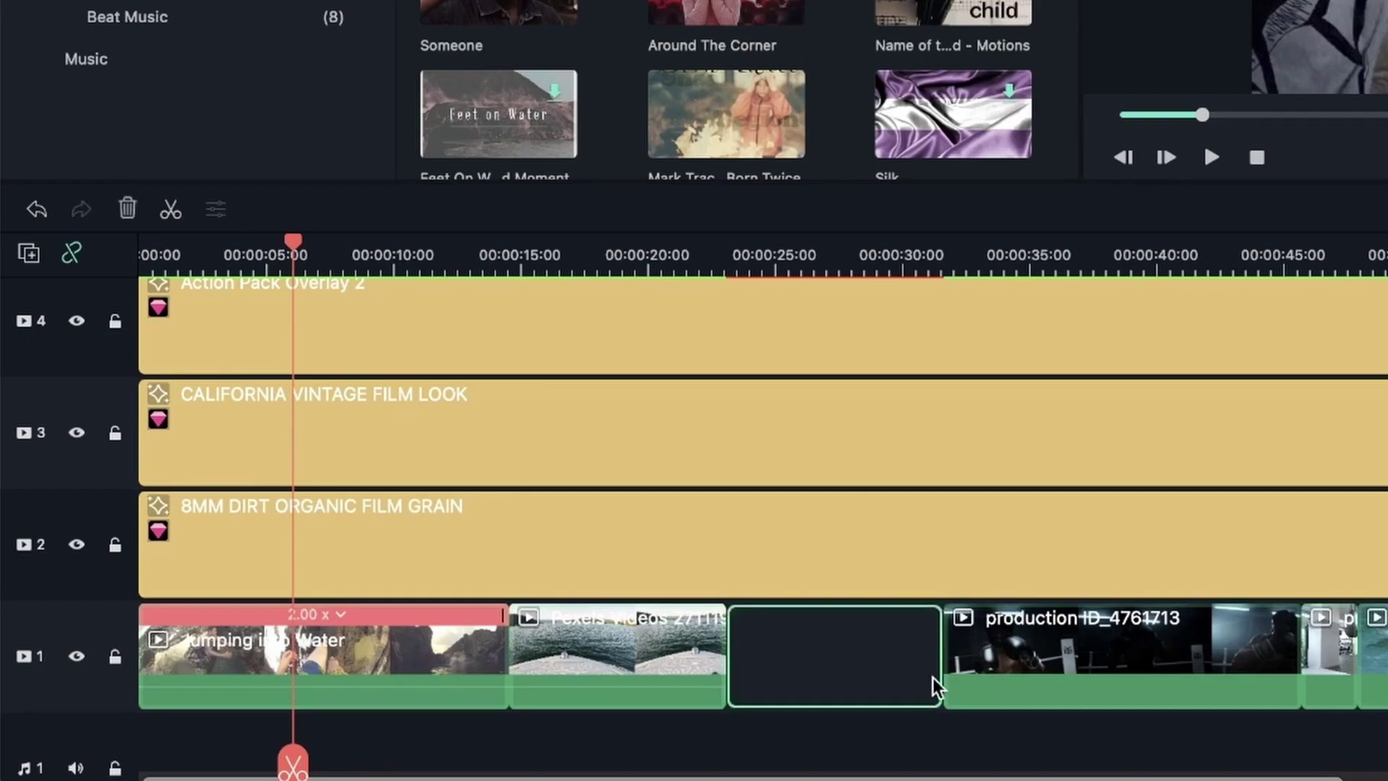
left_click(130, 211)
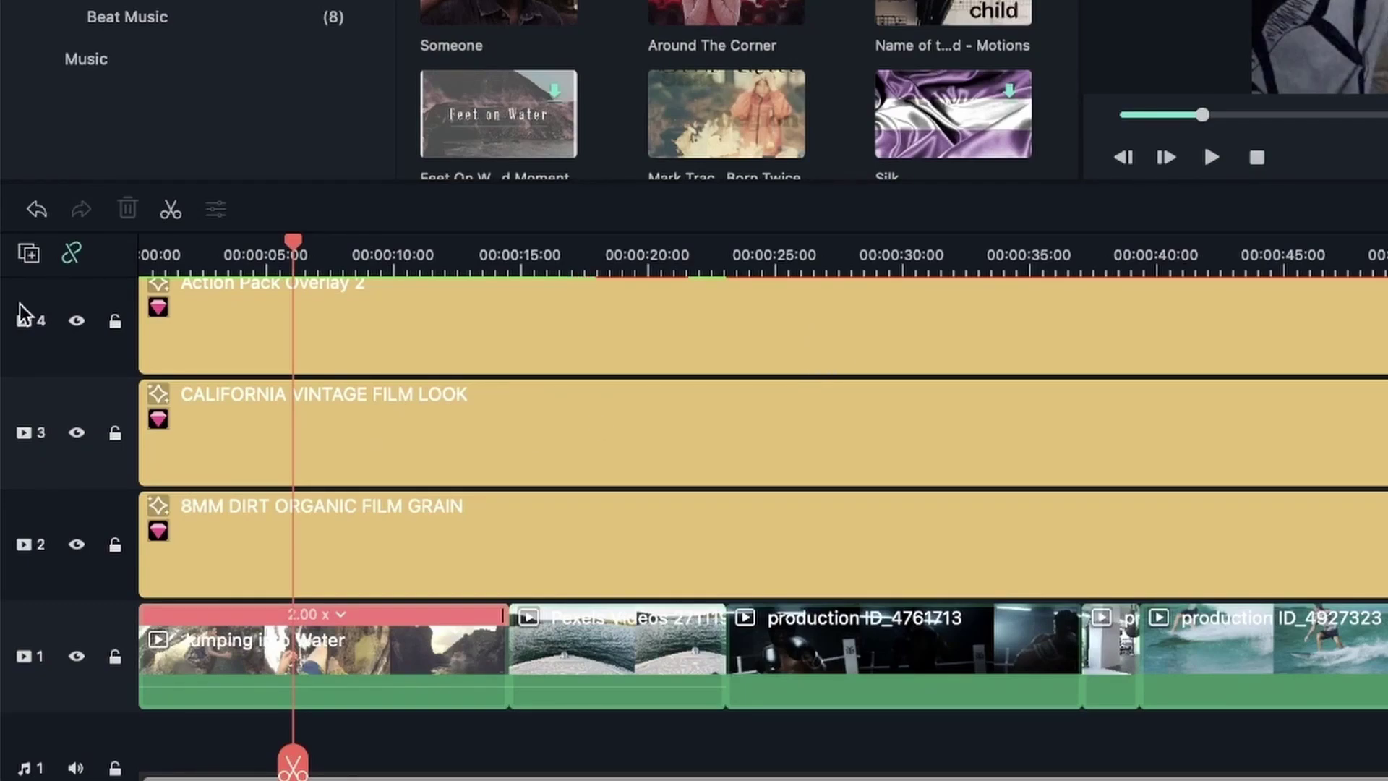
left_click(70, 252)
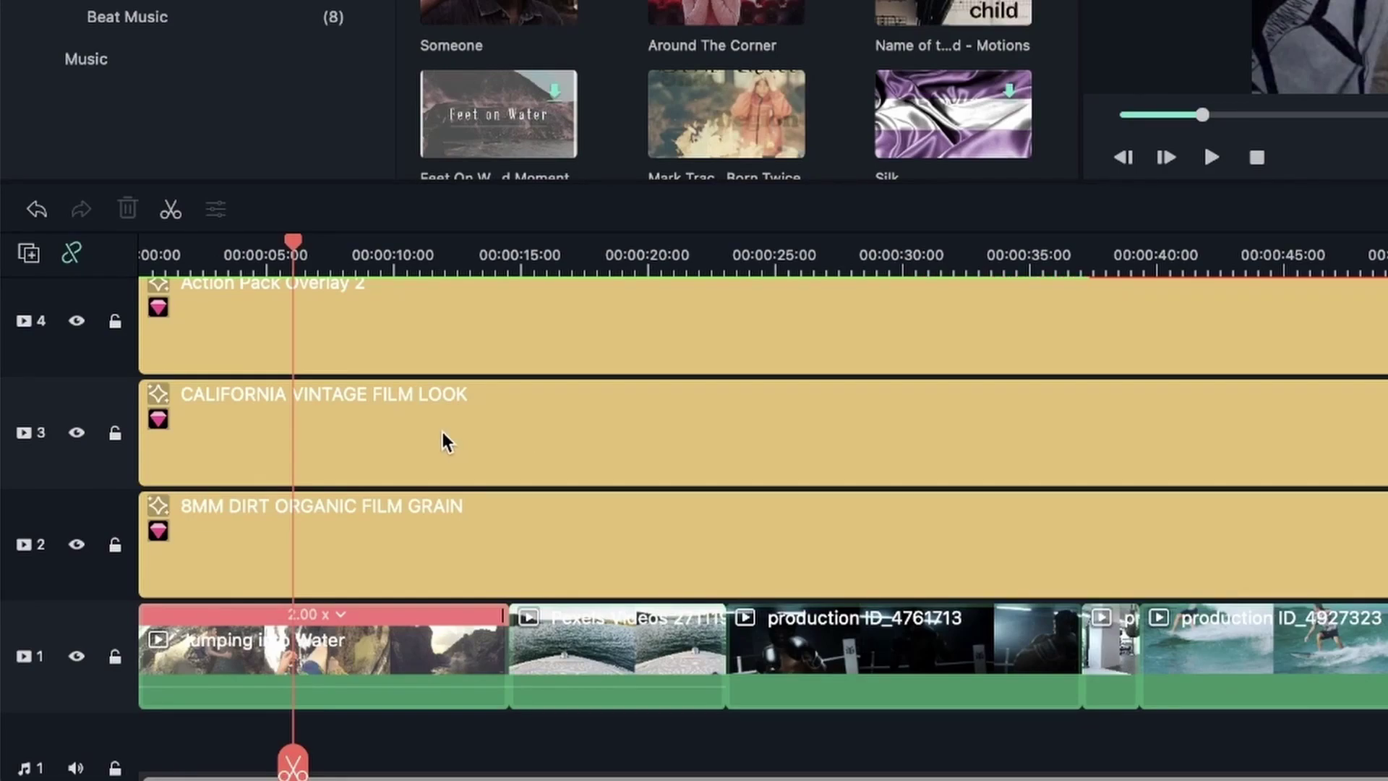
key("super+z")
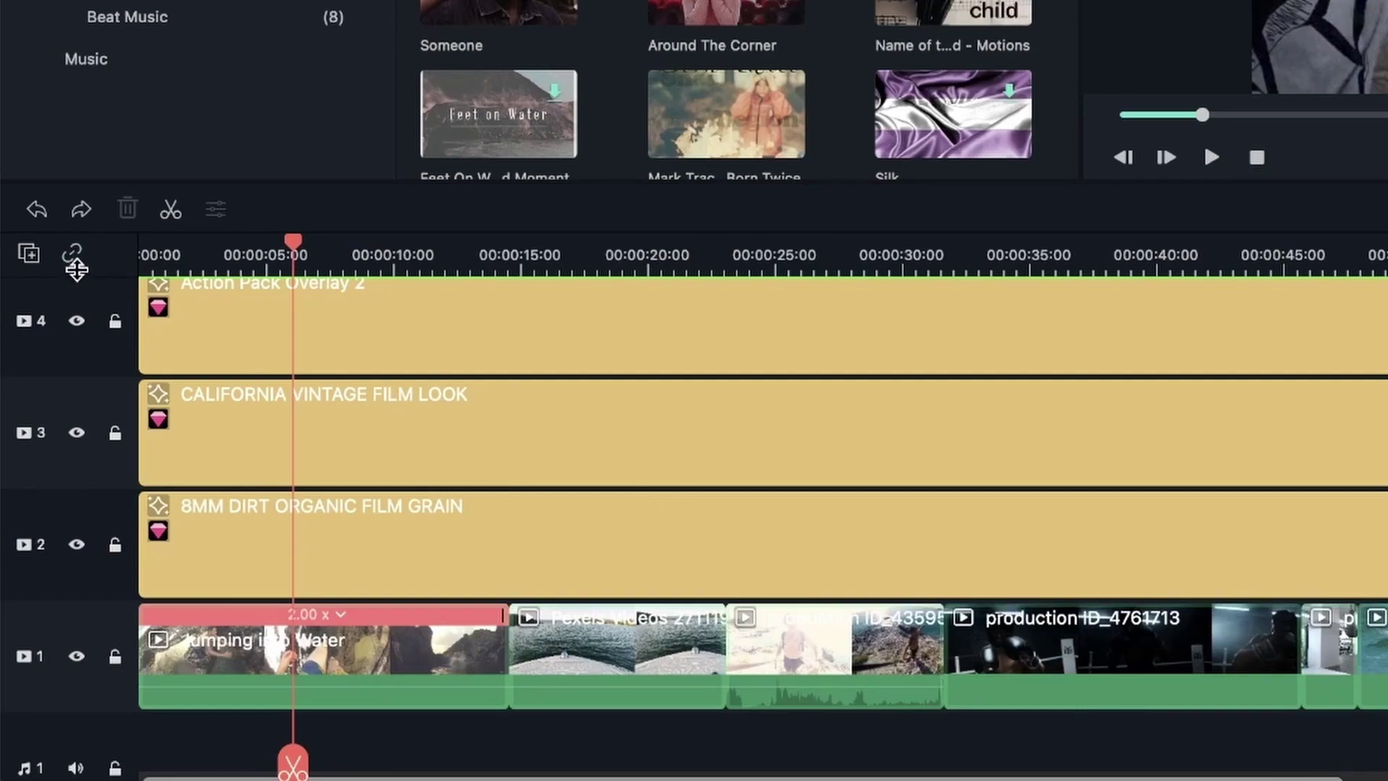
Turn on auto ripple and place the Circus Clown music on audio track 2 at 00:00:23
scroll(532, 504, "down", 5)
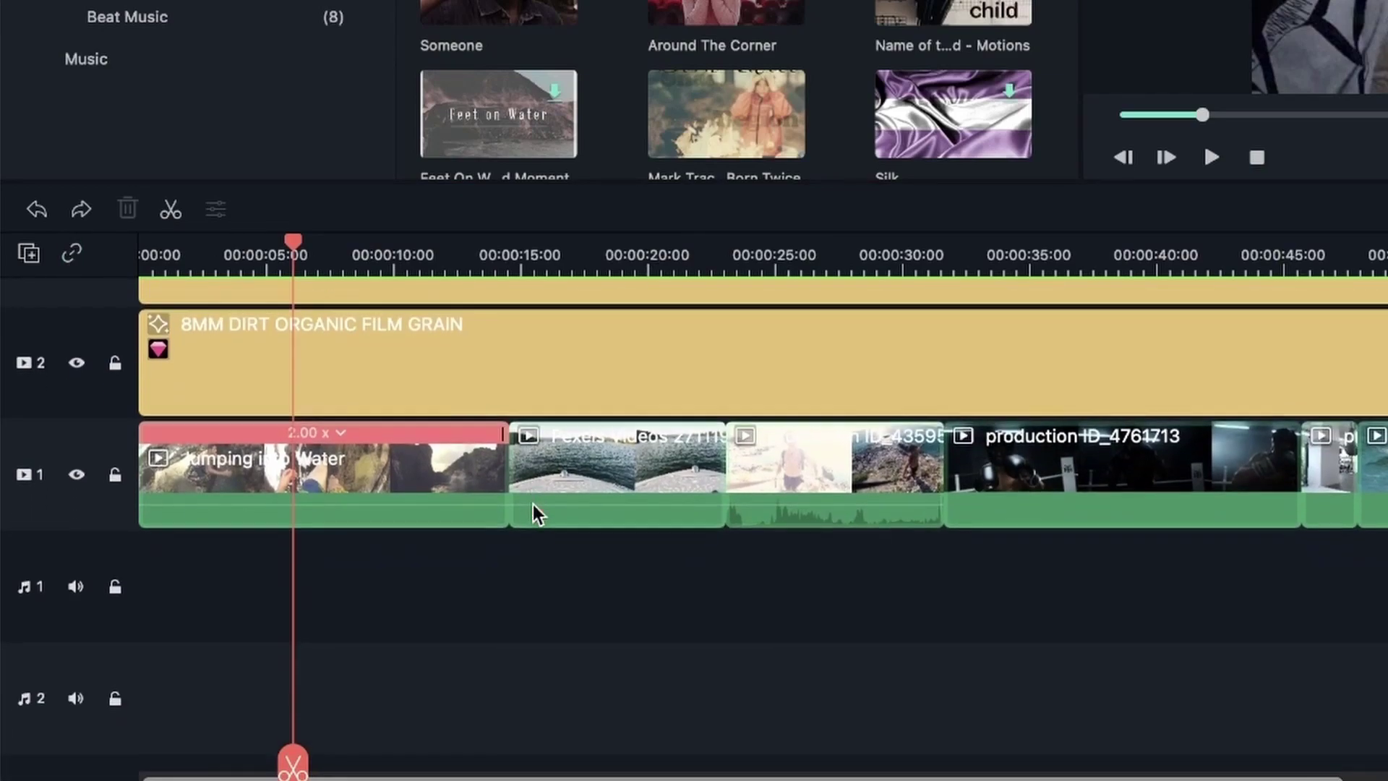
left_click(73, 254)
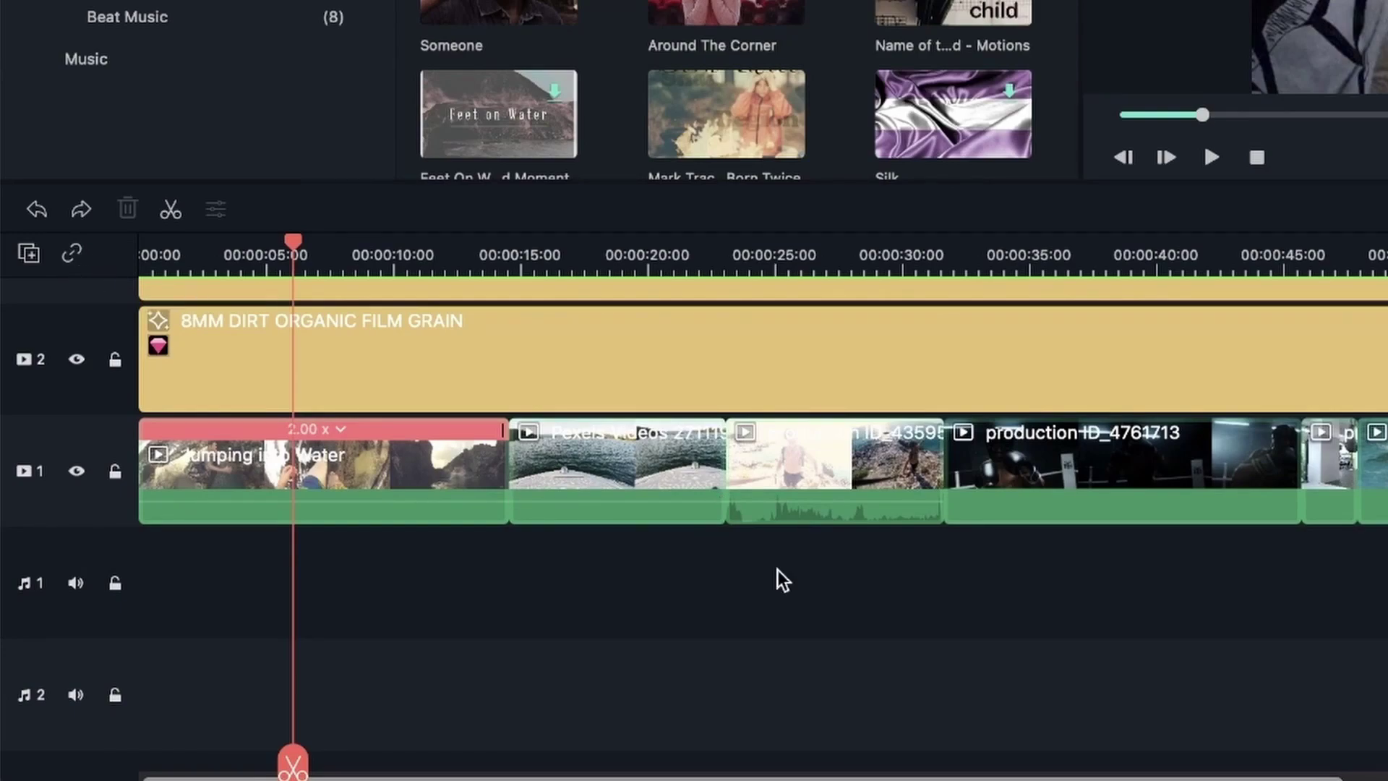
scroll(780, 576, "down", 3)
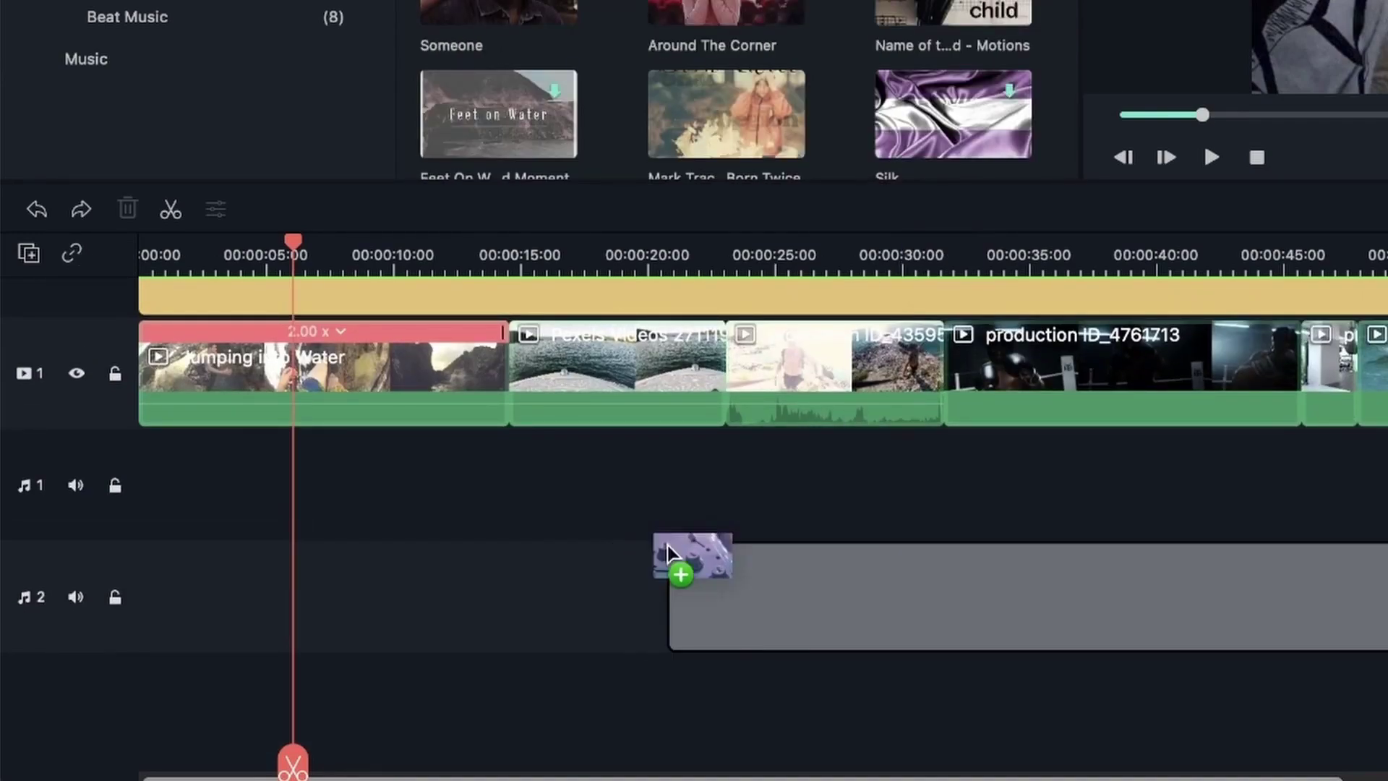
left_click_drag(715, 527, 725, 609)
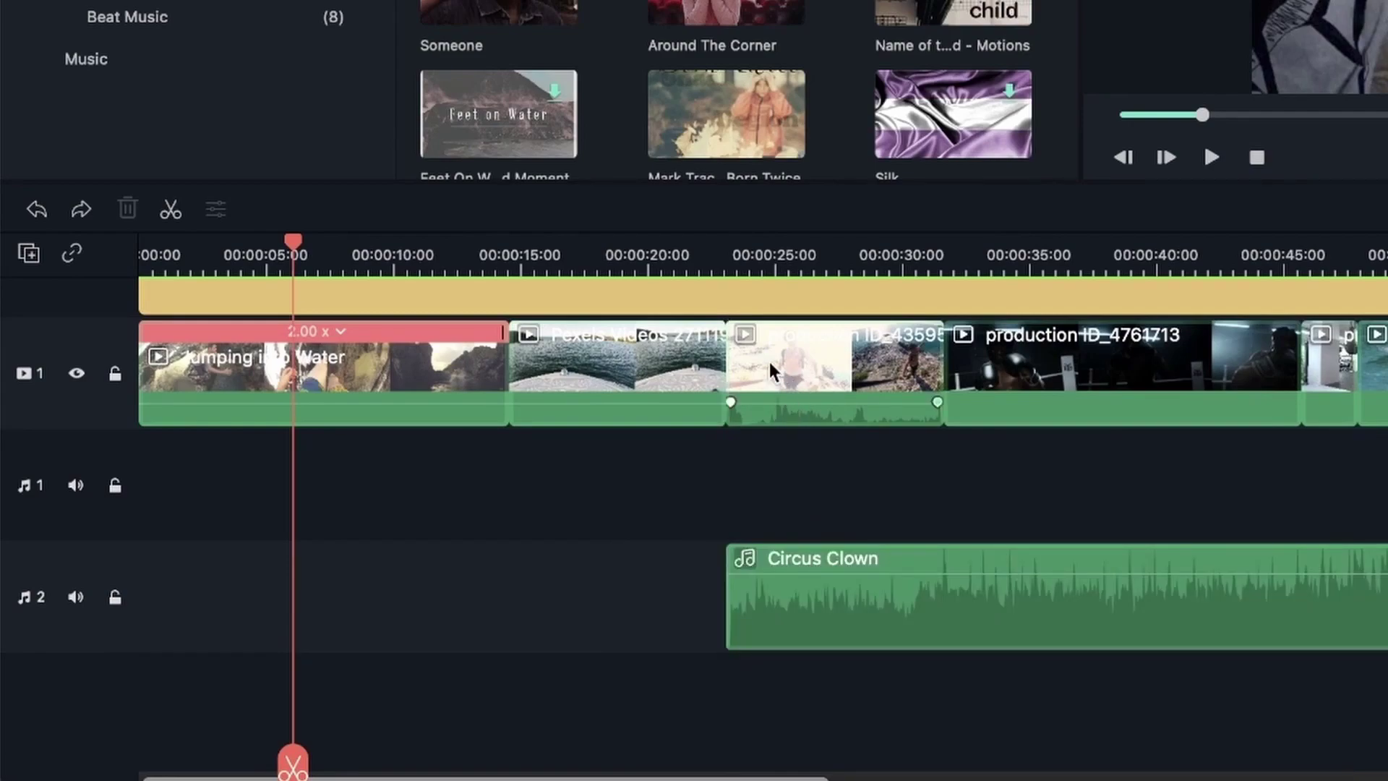
Split Circus Clown at about 00:00:31, delete the remainder, and trim its end slightly earlier
left_click(951, 251)
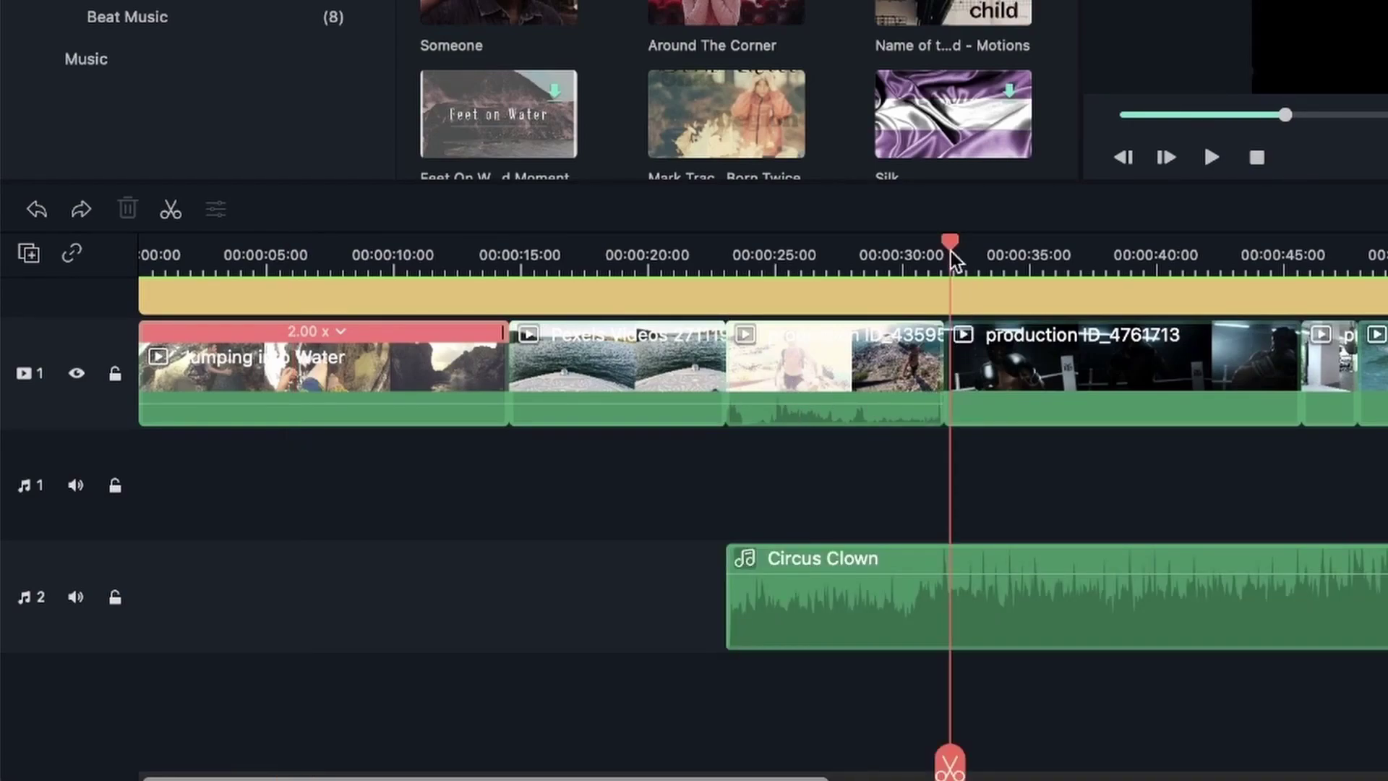
left_click(994, 601)
left_click(949, 765)
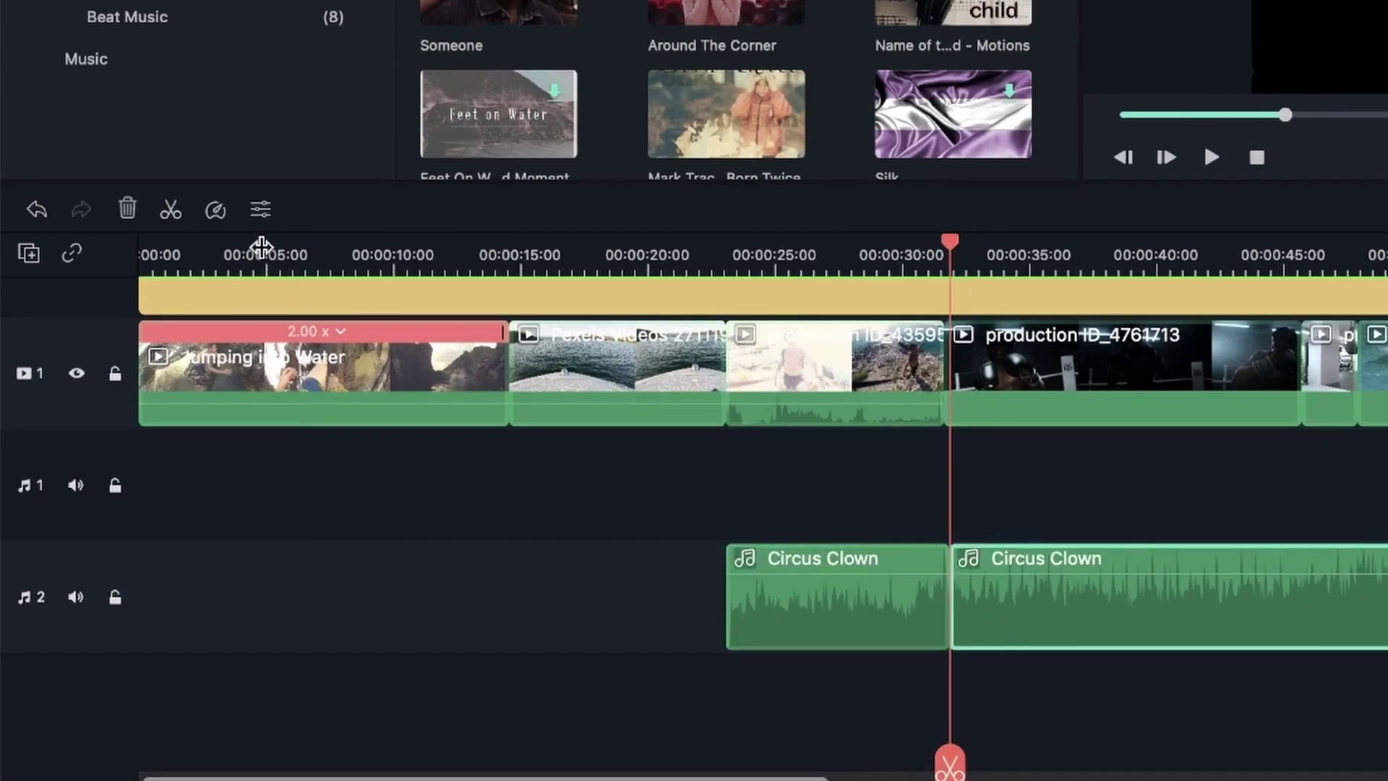
left_click(128, 210)
left_click(864, 602)
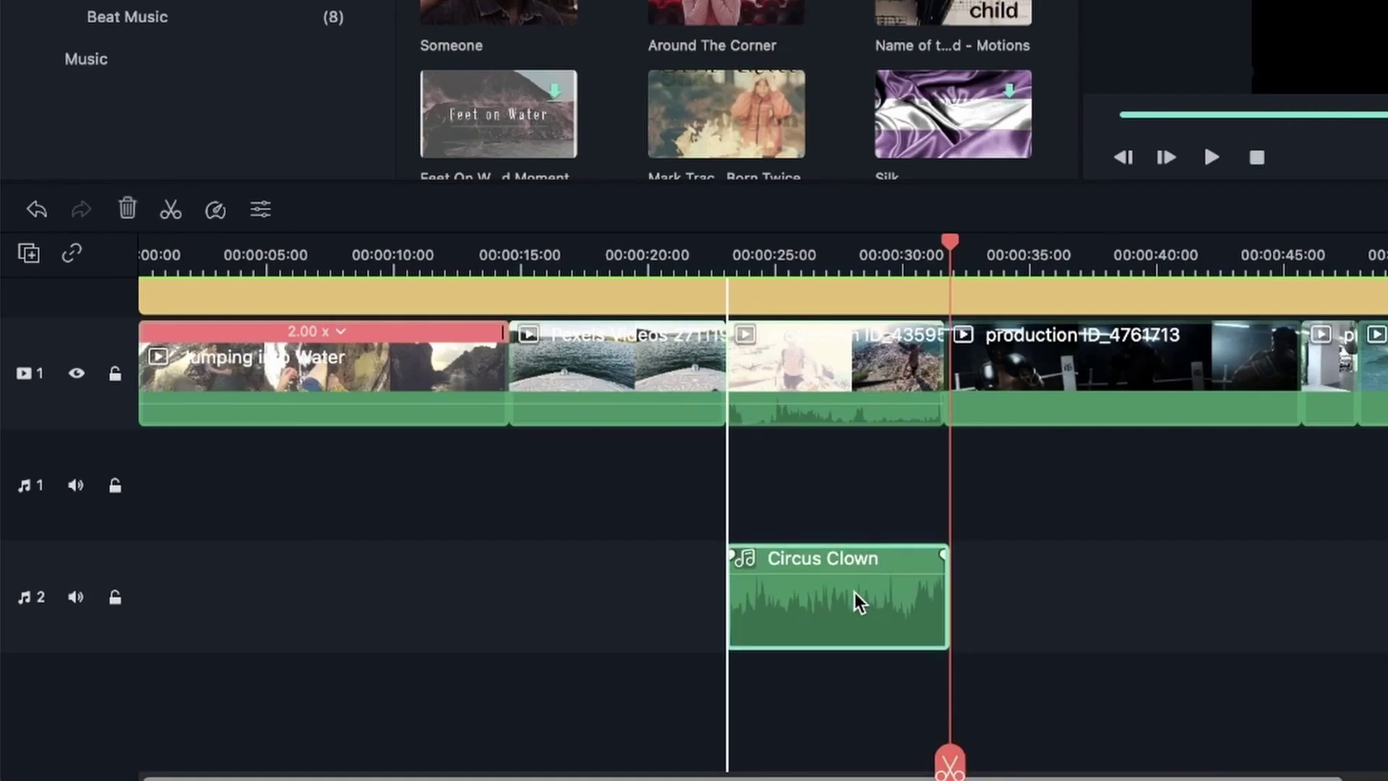
left_click_drag(951, 570, 943, 567)
left_click(972, 585)
left_click(648, 249)
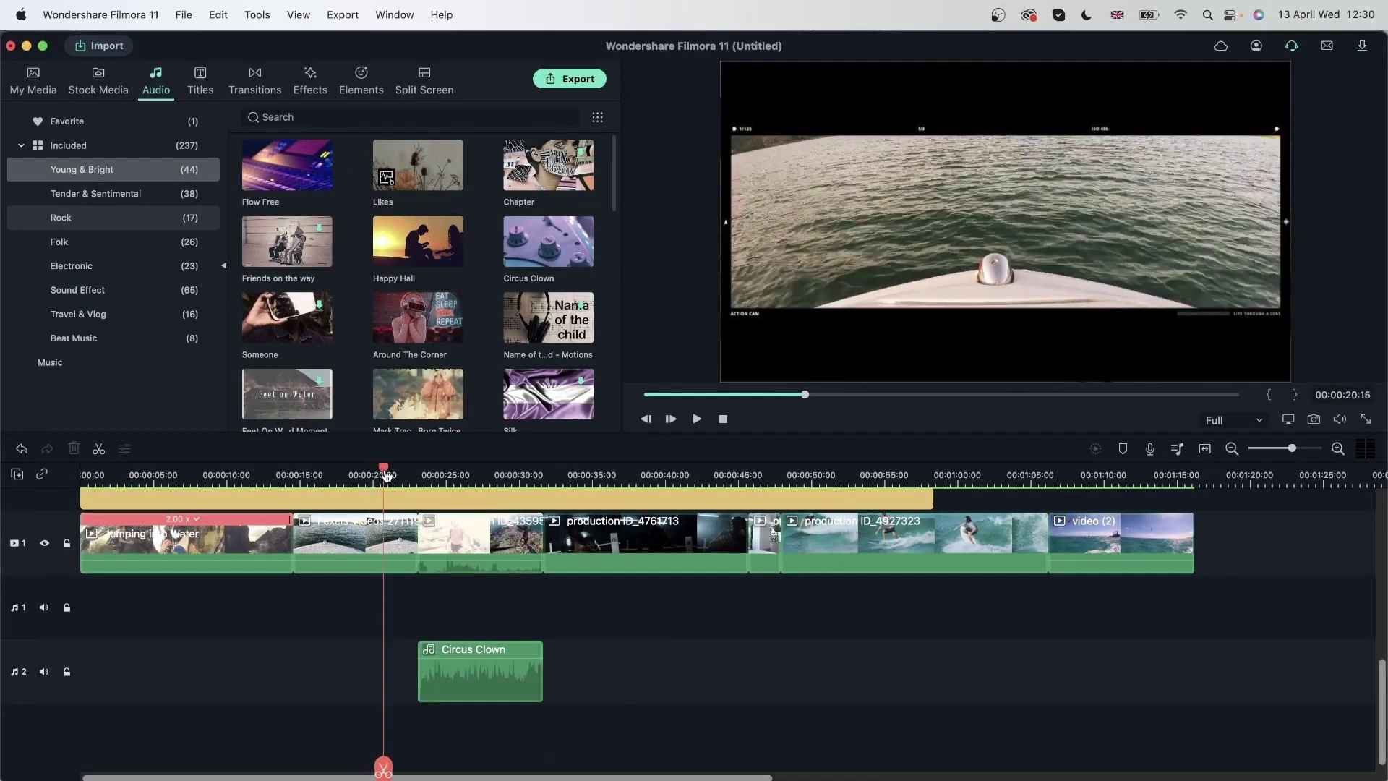
left_click_drag(388, 476, 496, 475)
left_click(504, 678)
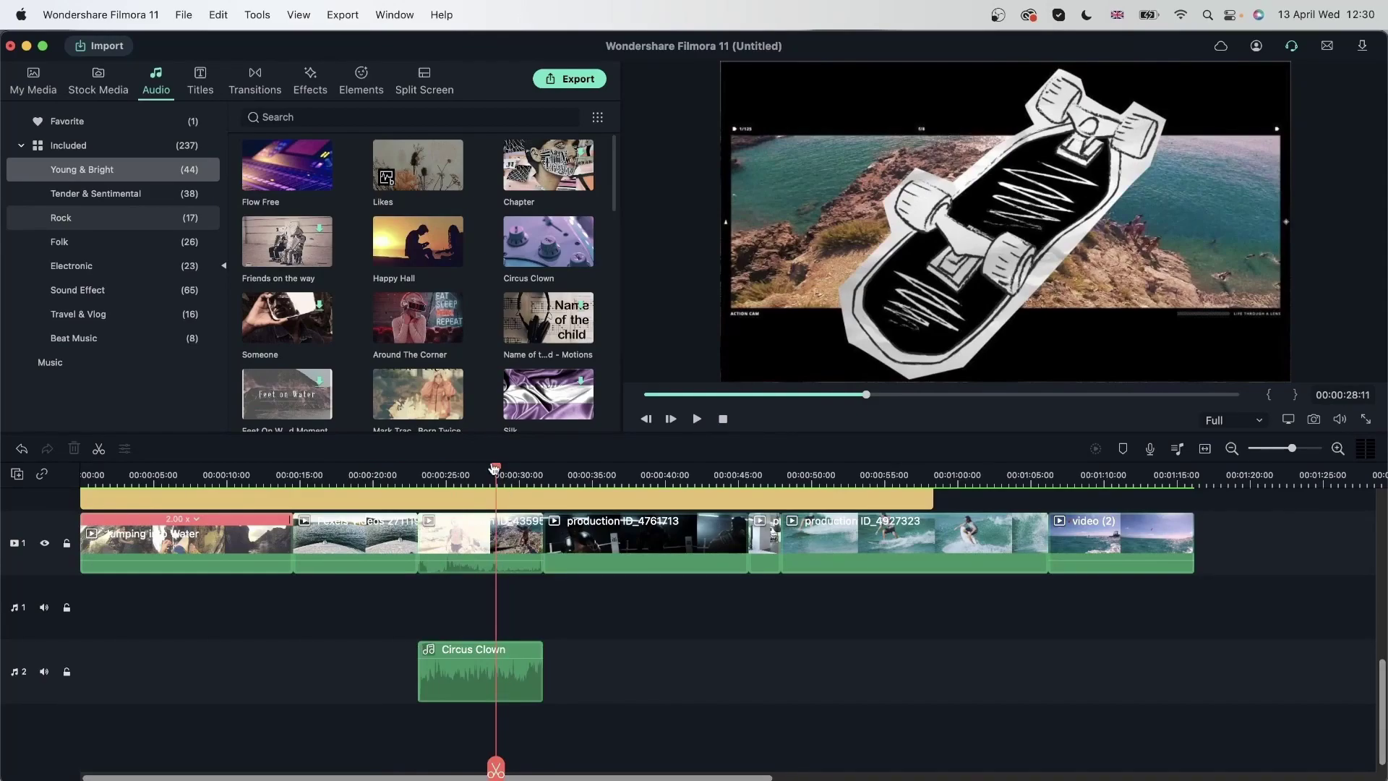
left_click_drag(493, 469, 377, 498)
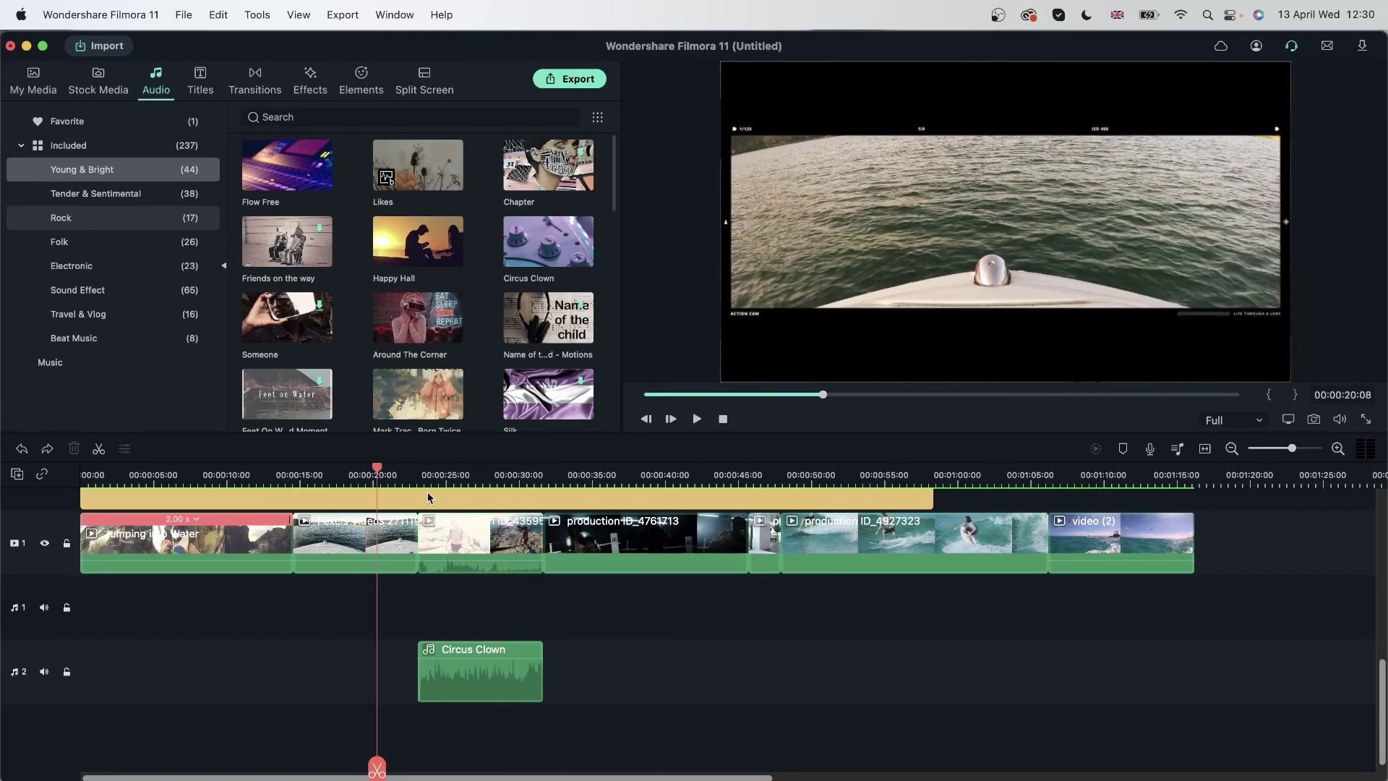
left_click(497, 544)
left_click(73, 449)
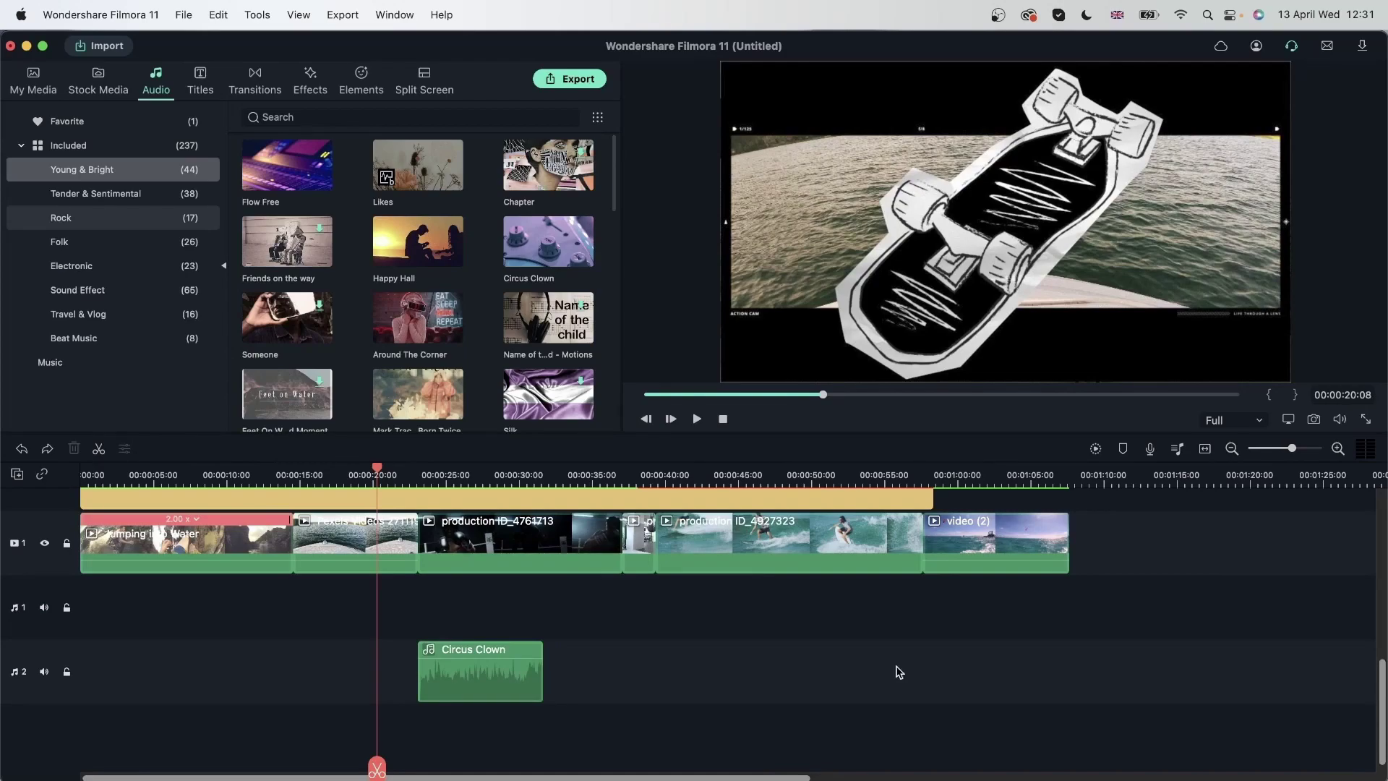
left_click_drag(1144, 538, 570, 571)
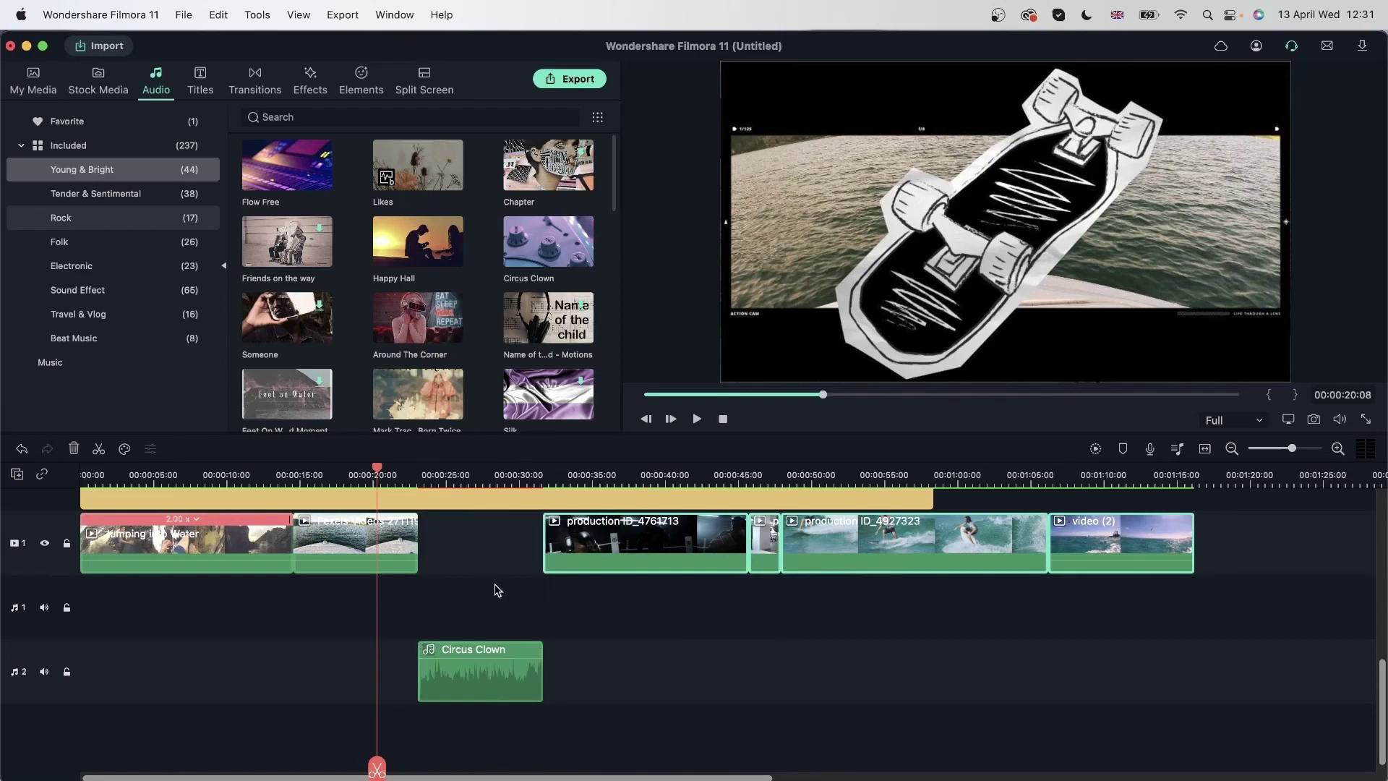
left_click(496, 552)
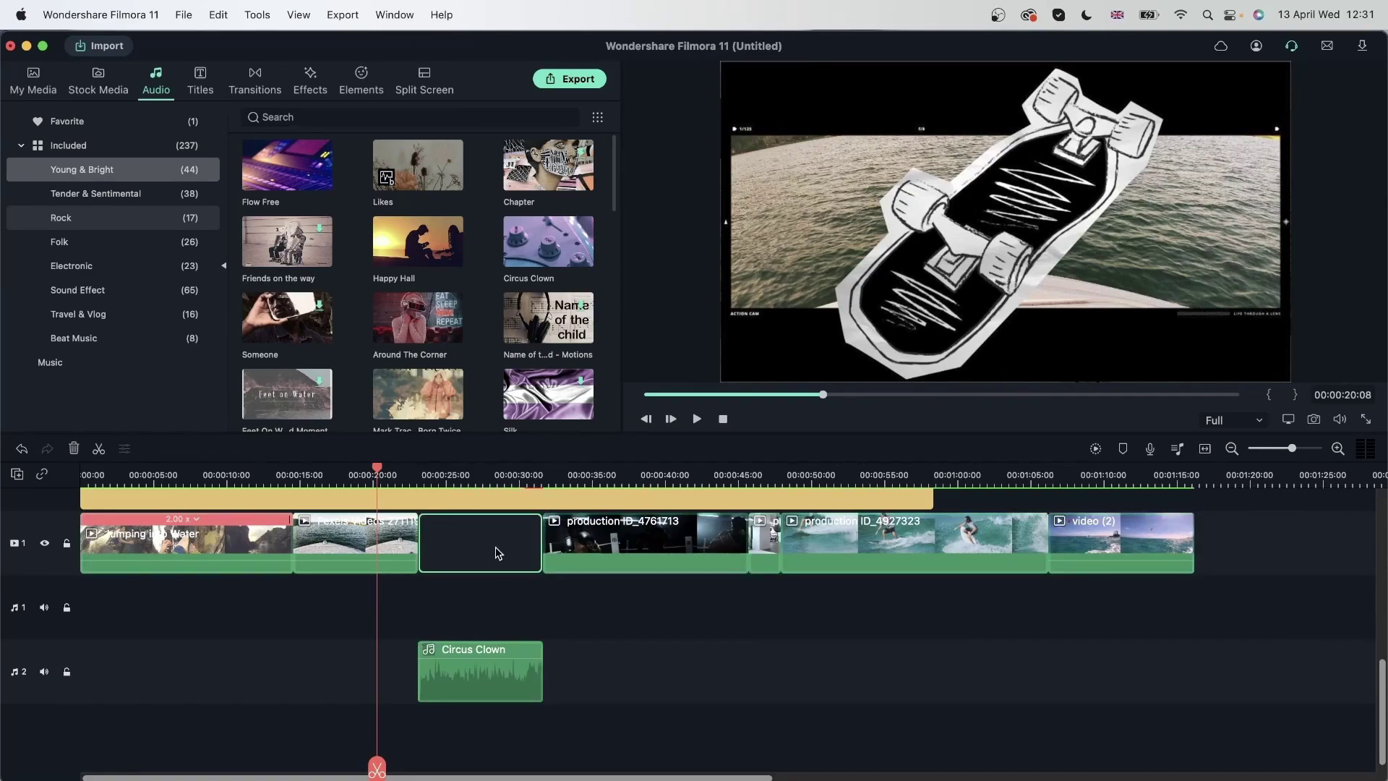
key("Delete")
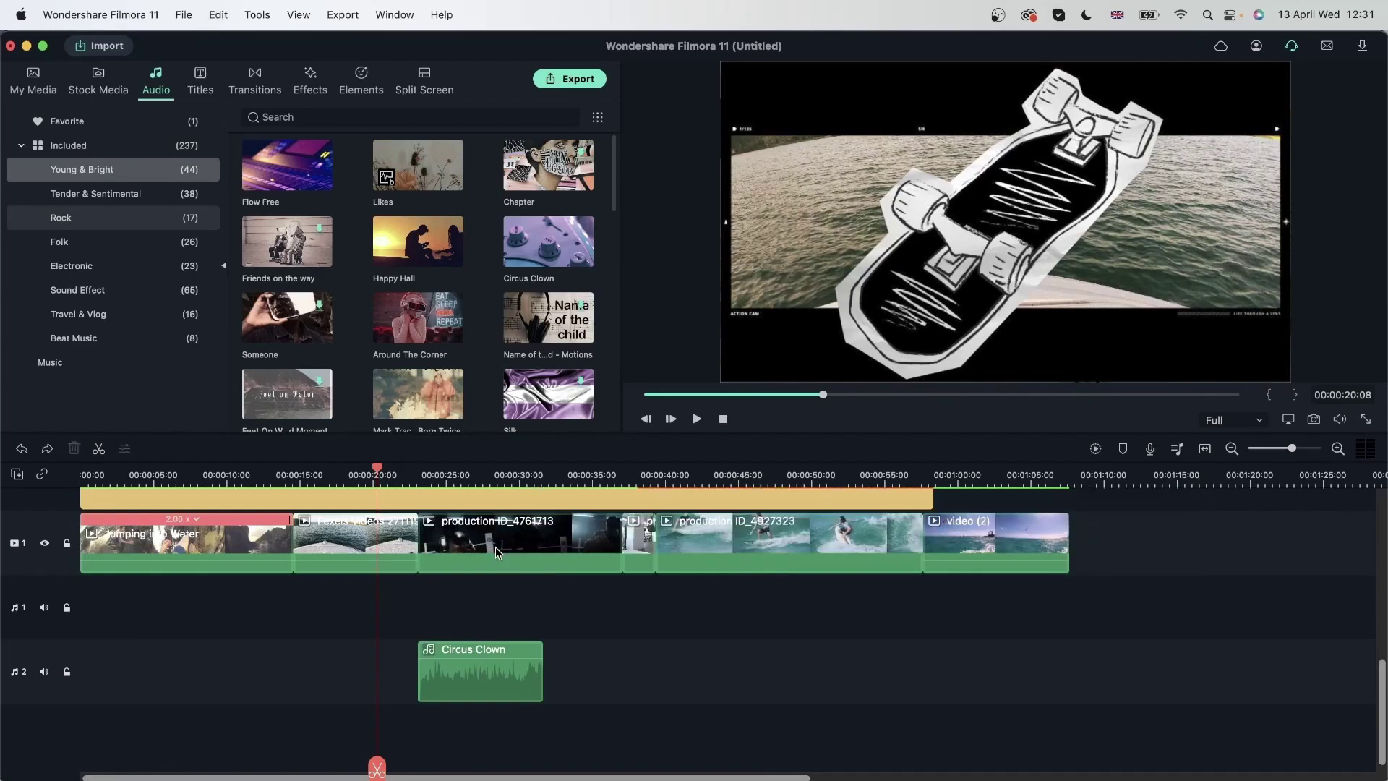
key("super+z")
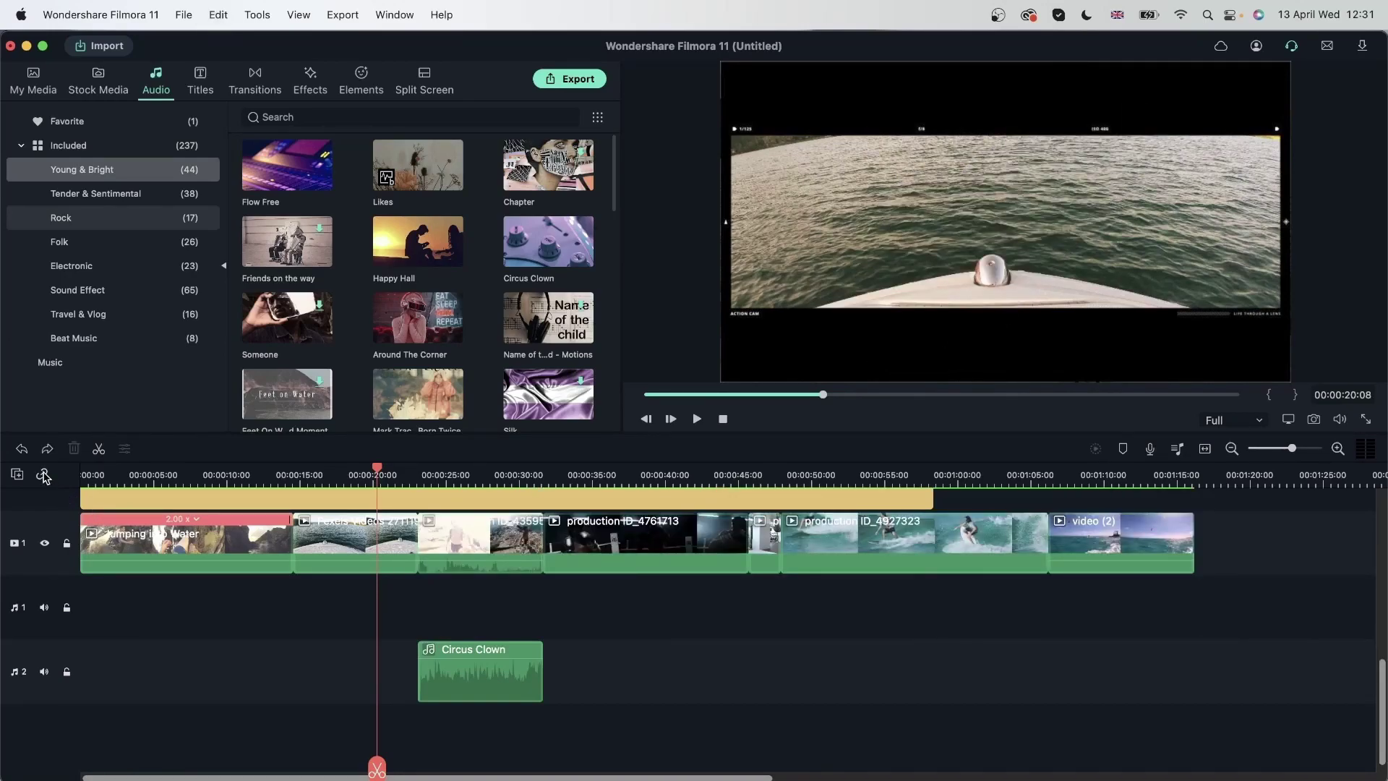
left_click(42, 474)
left_click(475, 548)
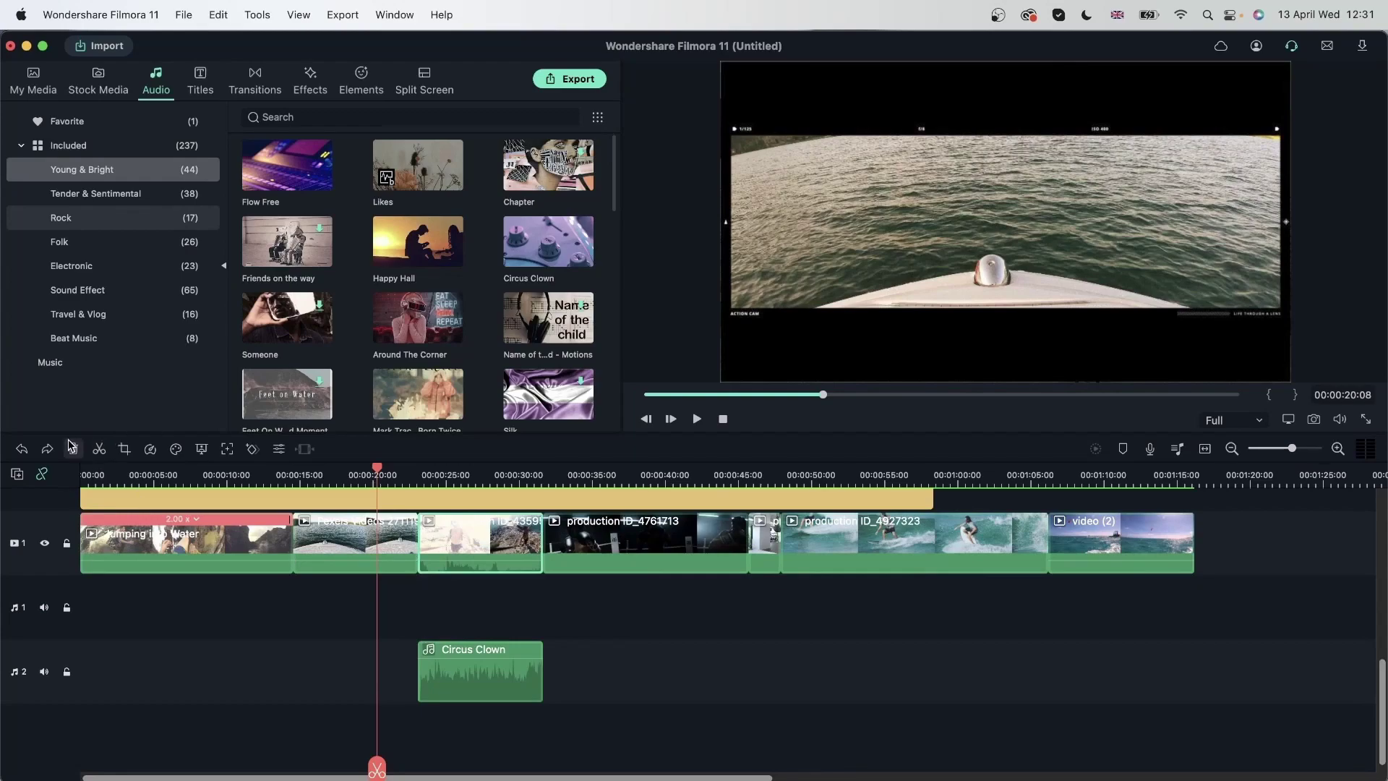
left_click(74, 448)
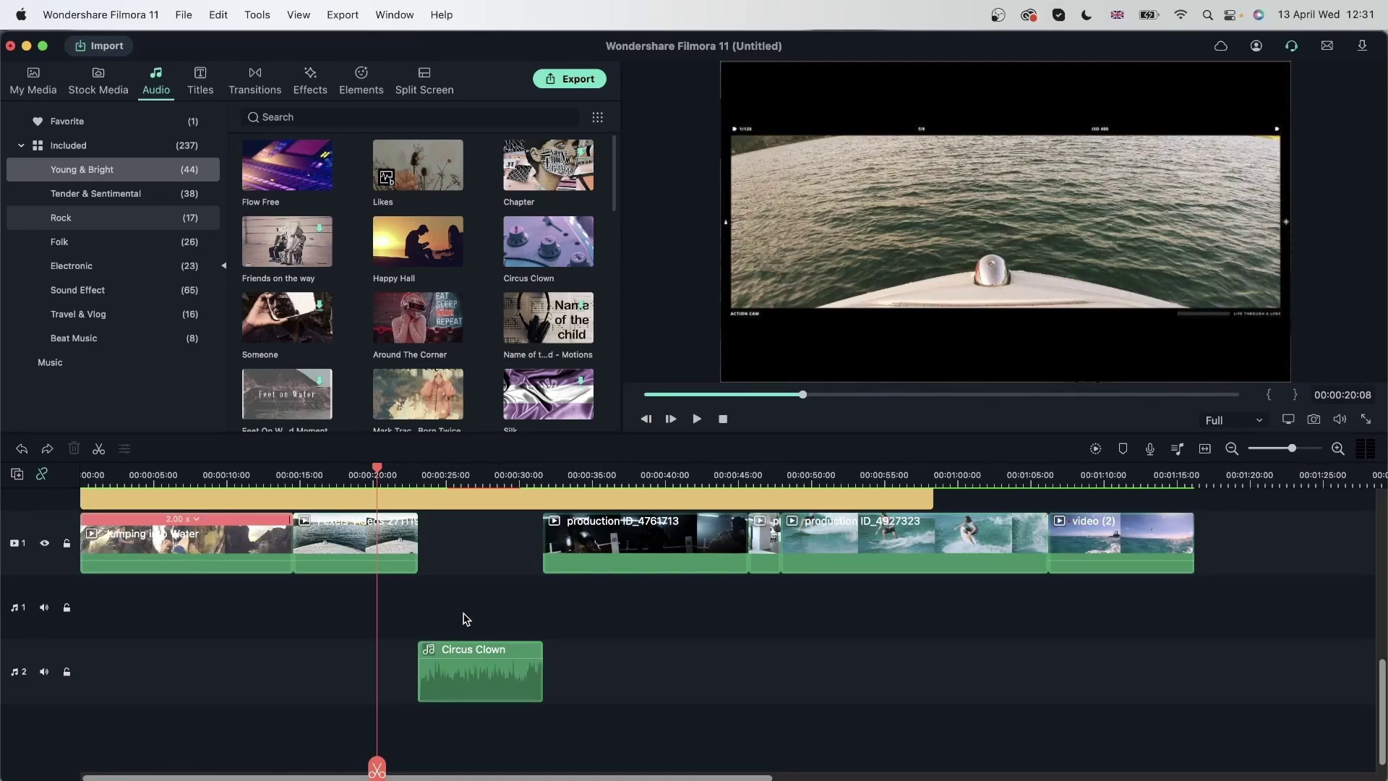
left_click(477, 563)
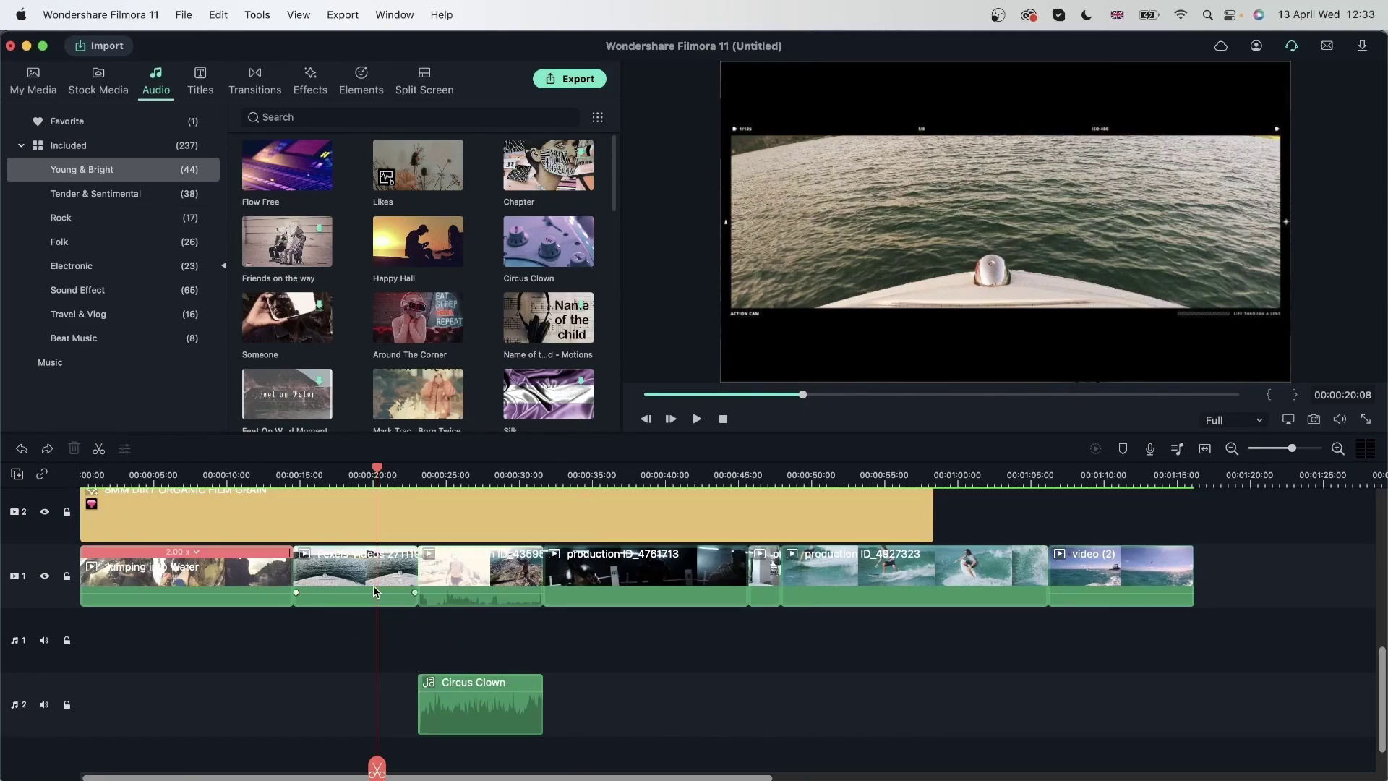
Turn off Ripple Edit and set the Pexels clip speed to 13.26x, leaving a gap after it
double_click(328, 571)
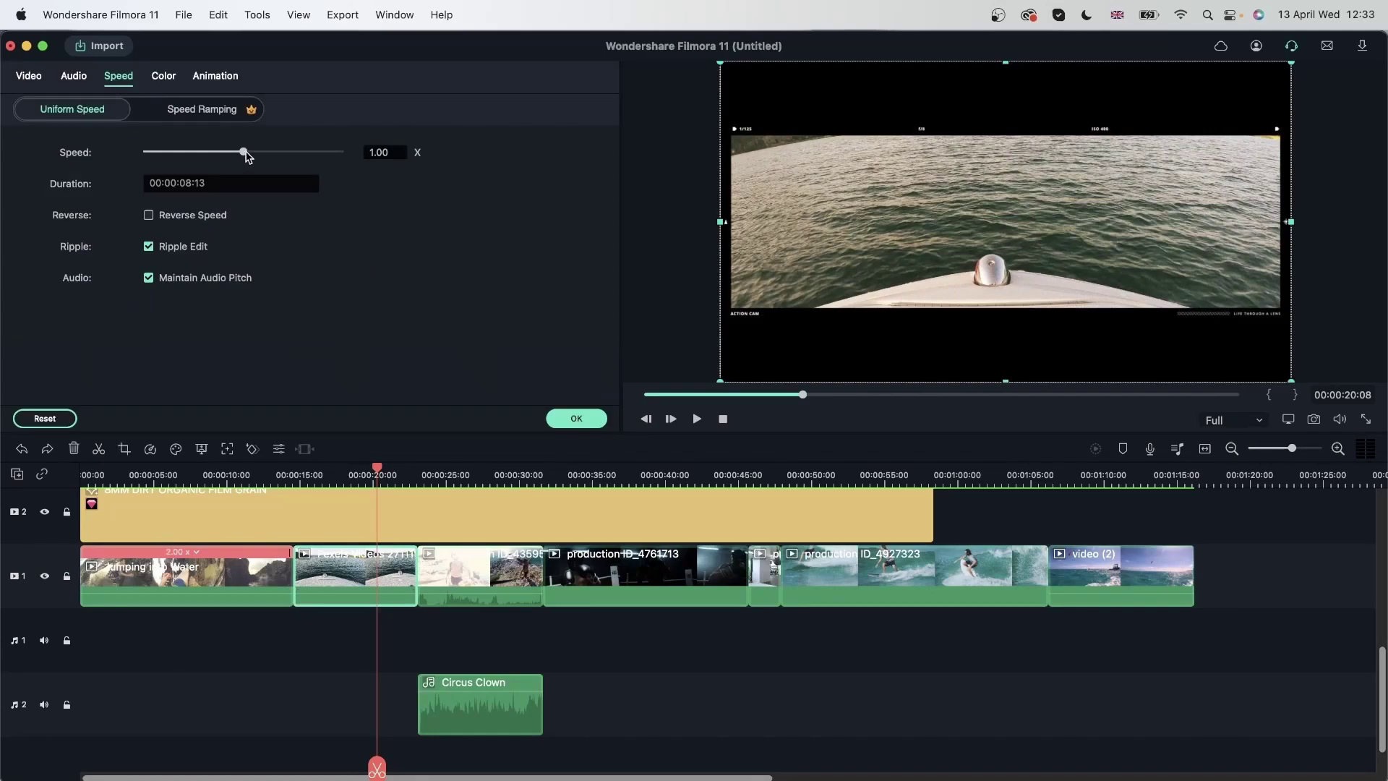
left_click_drag(244, 152, 257, 152)
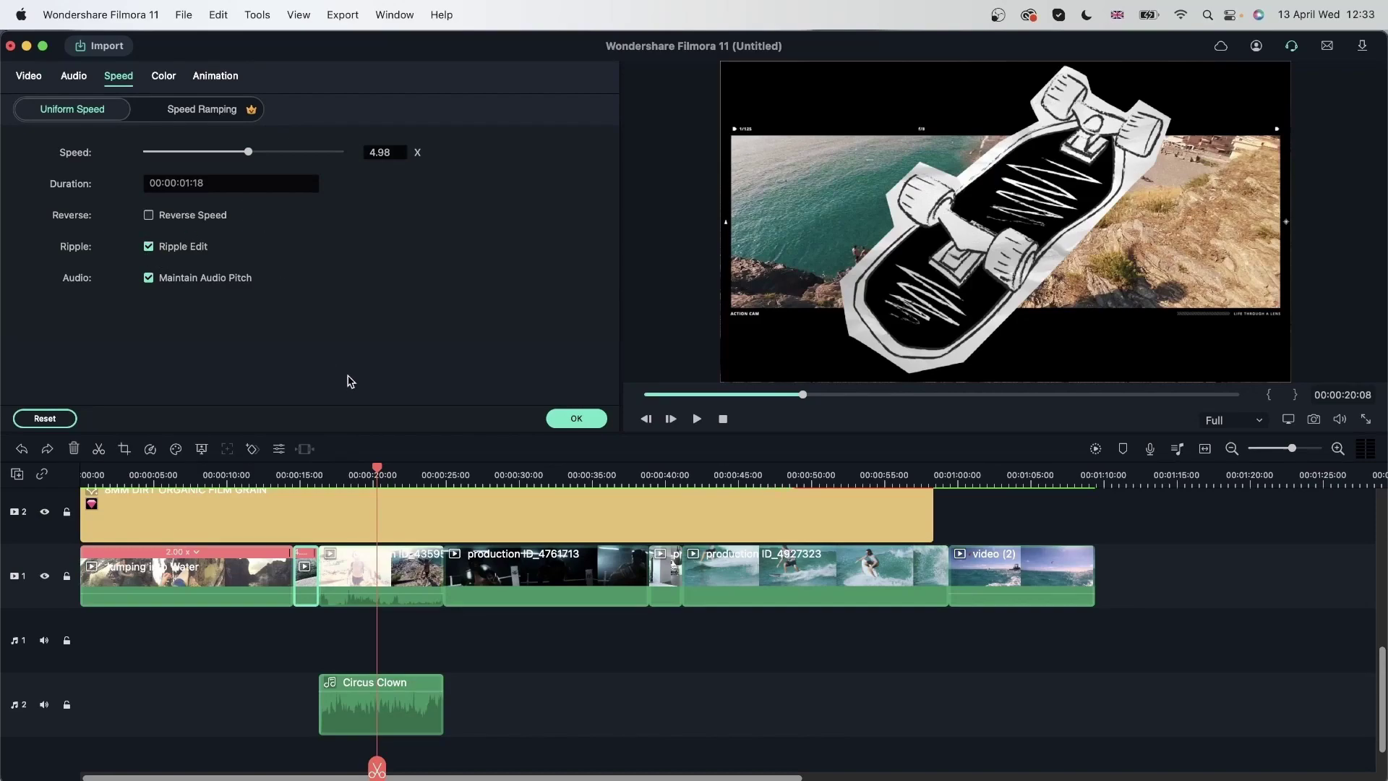
key("super+z")
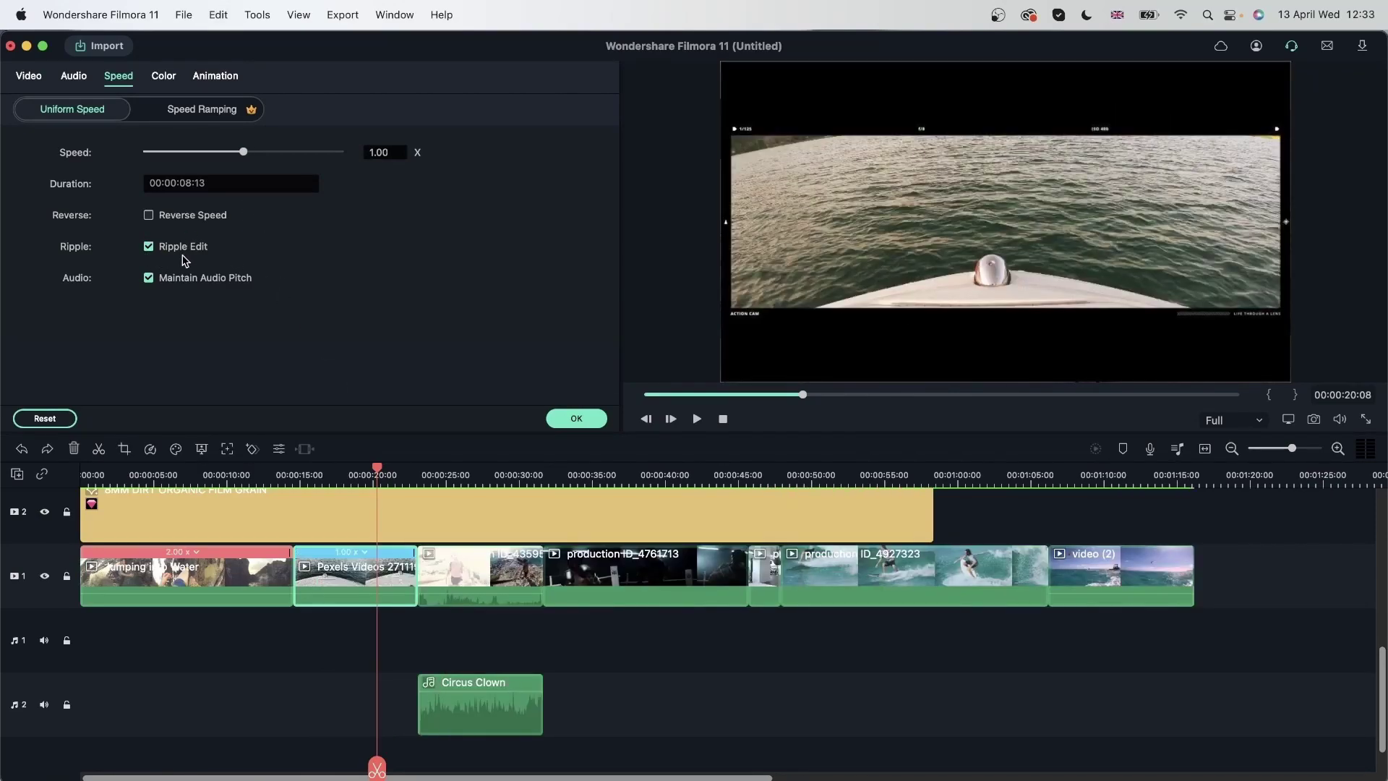
left_click(150, 247)
left_click(254, 153)
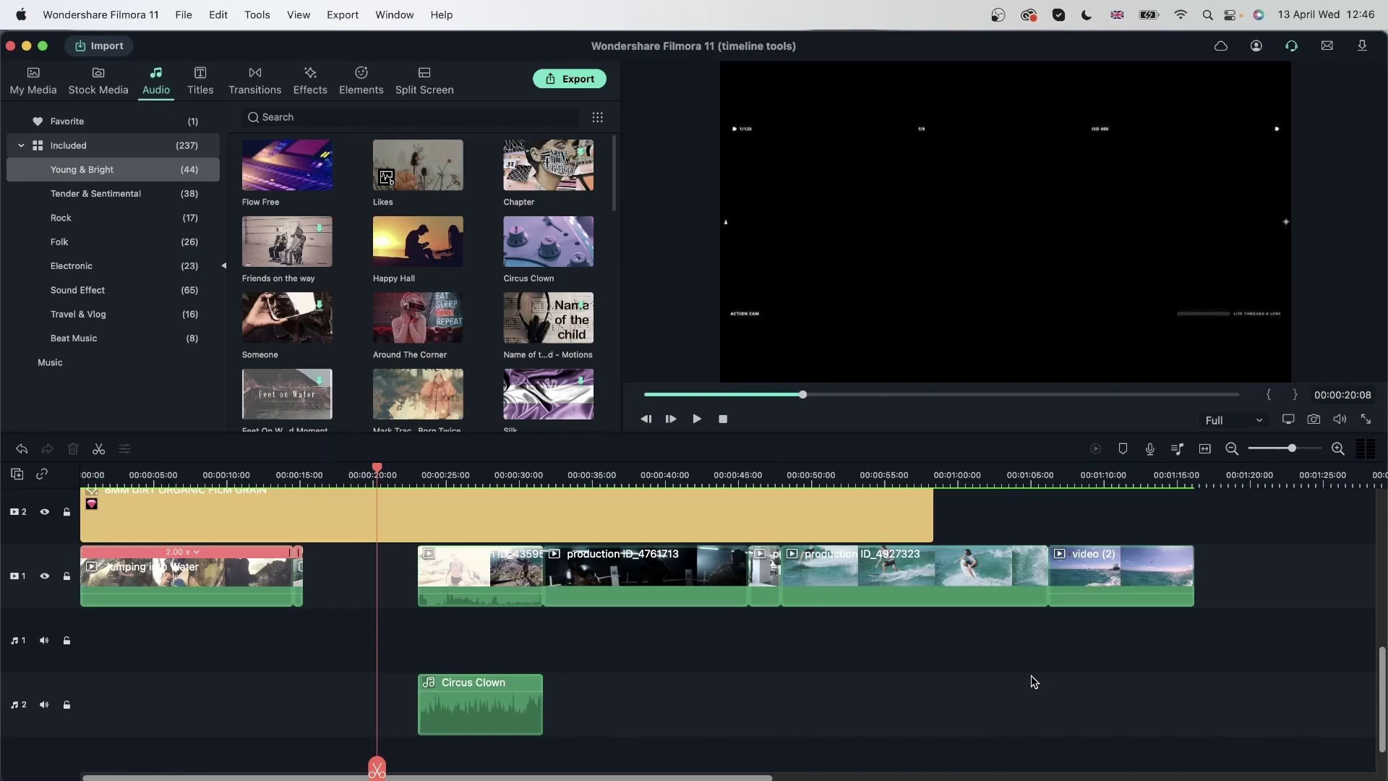
Drag the clips later along the timeline to start near 00:00:45
scroll(962, 669, "up", 3)
scroll(633, 635, "up", 4)
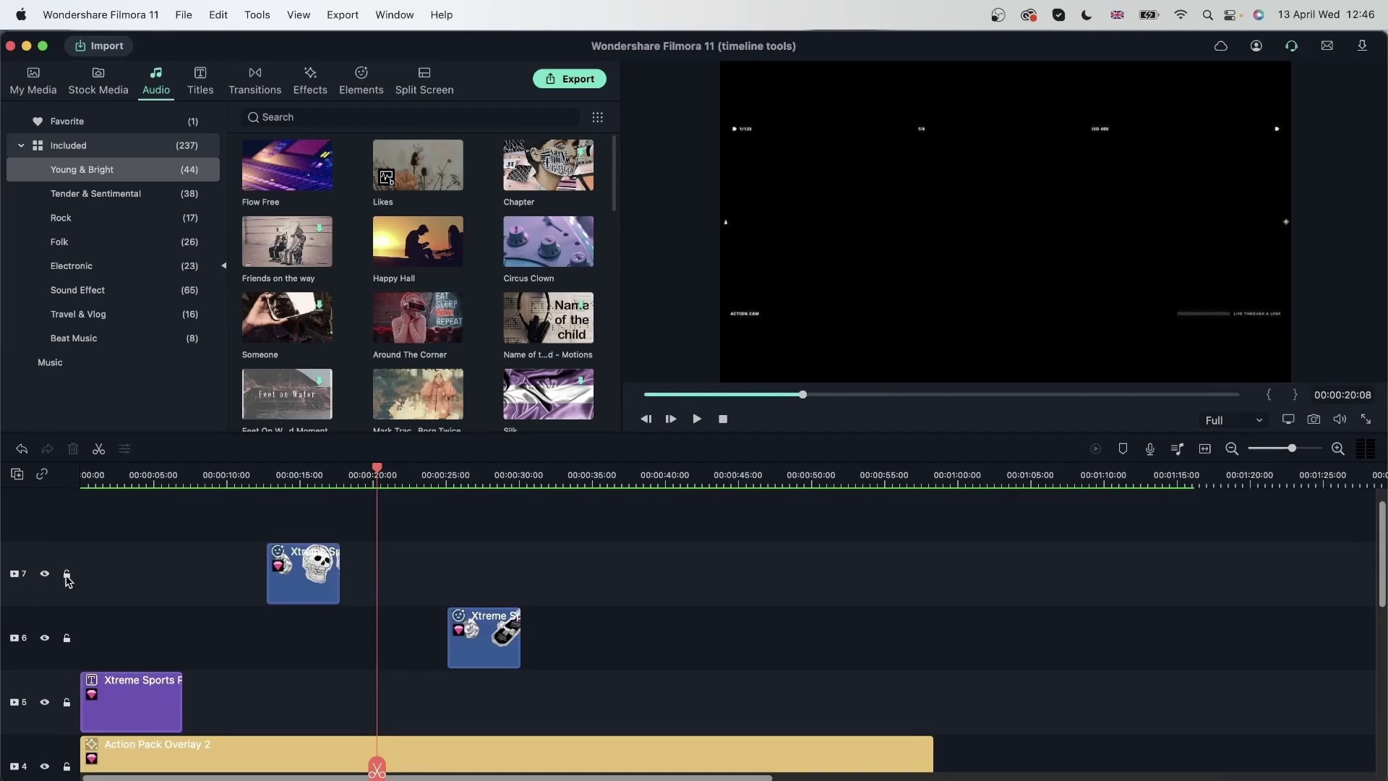
scroll(666, 644, "down", 7)
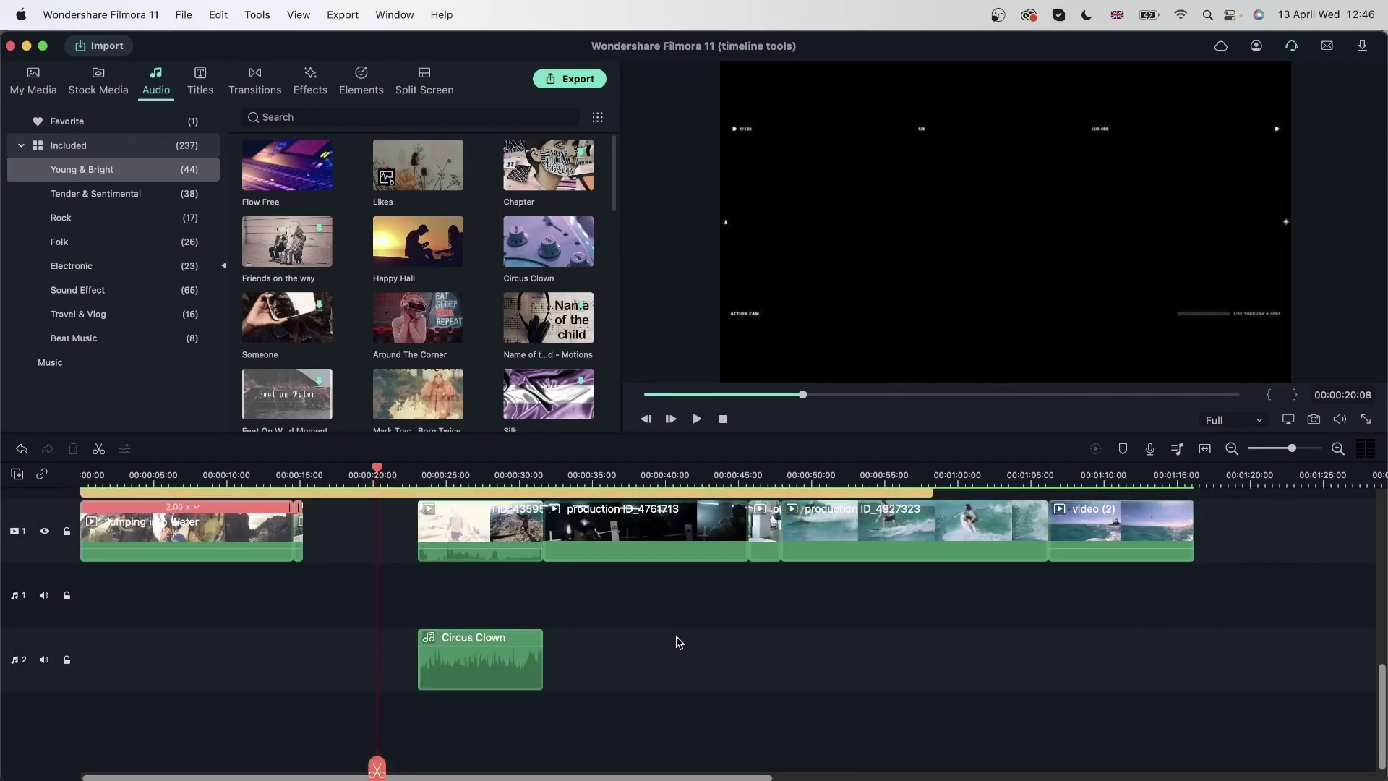
scroll(1012, 670, "up", 2)
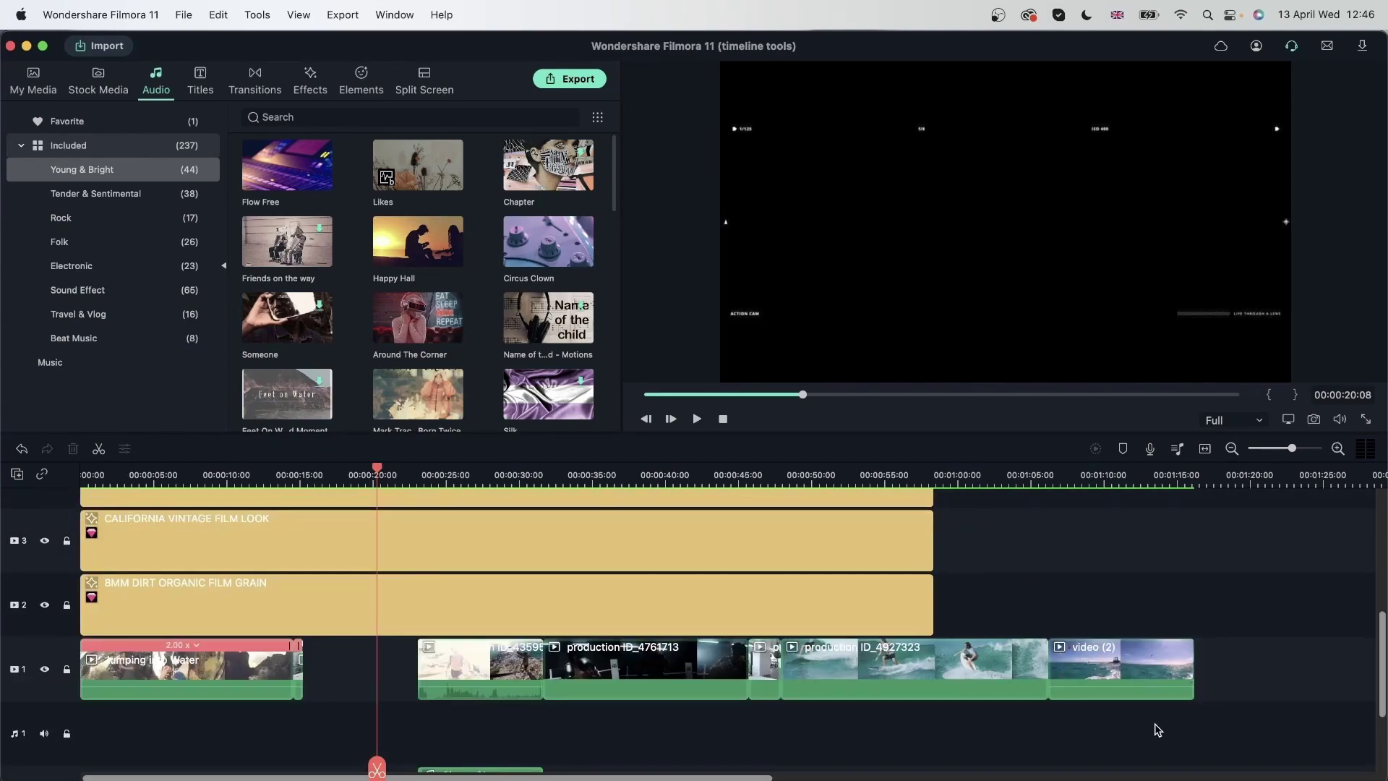
scroll(1142, 731, "down", 2)
scroll(940, 651, "up", 6)
scroll(506, 629, "down", 6)
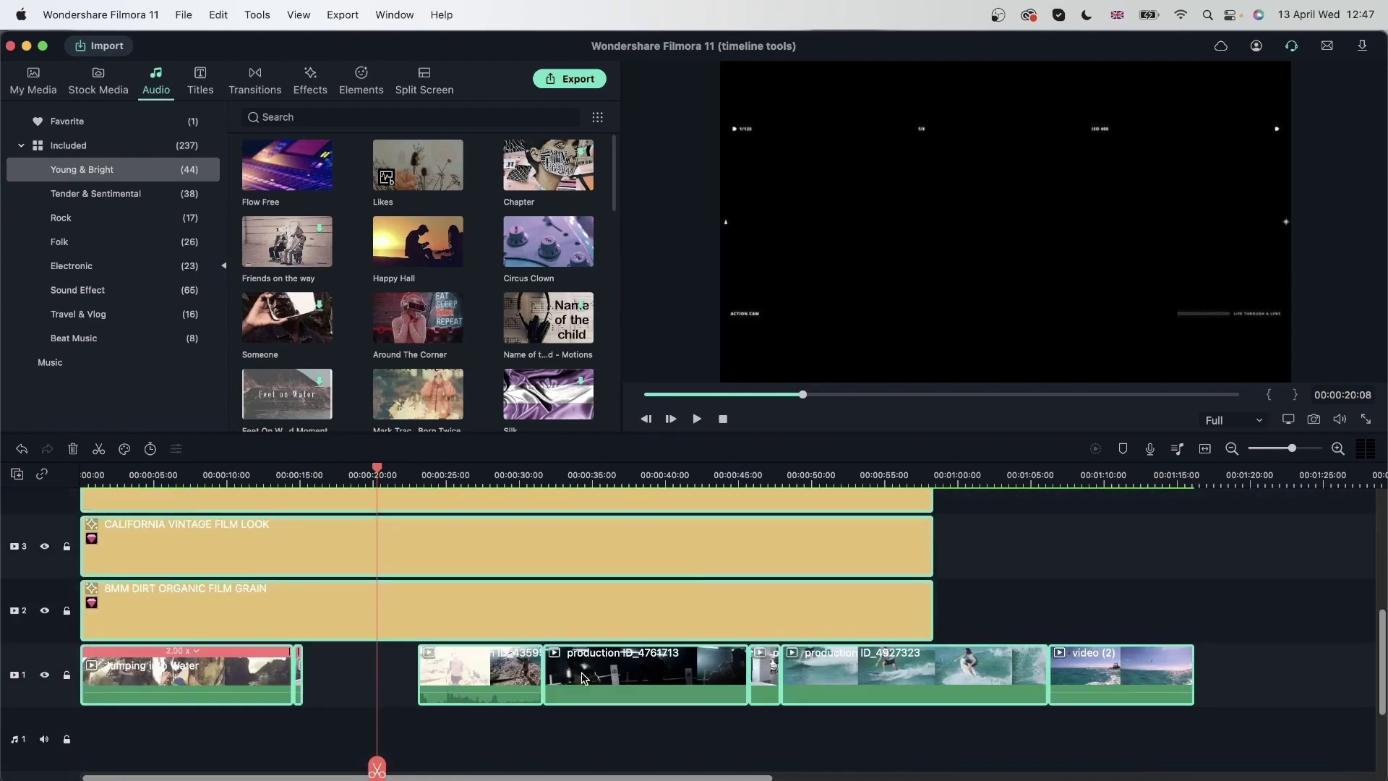
left_click_drag(389, 616, 560, 618)
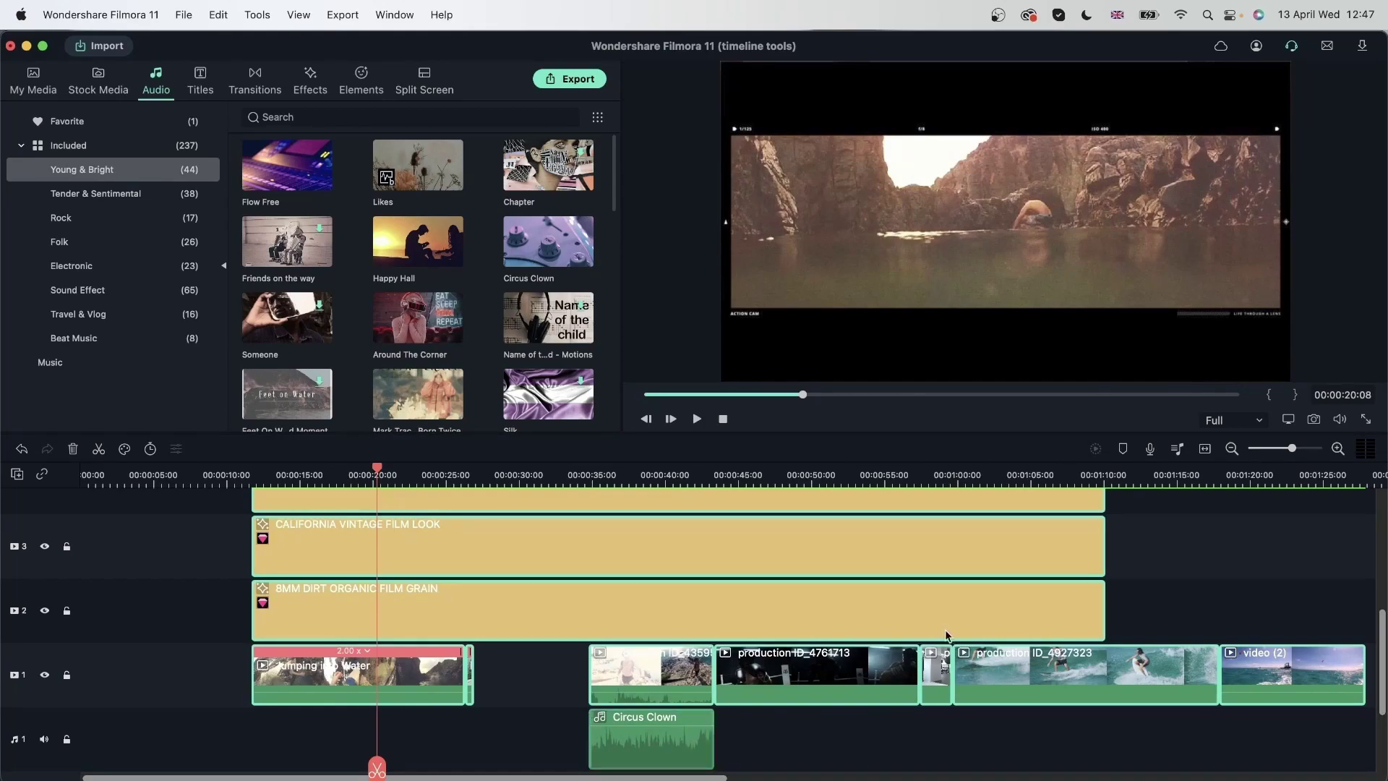
left_click_drag(544, 567, 1041, 659)
Undo the clip moves and the speed change to restore the full-speed Pexels clip
scroll(1261, 697, "down", 3)
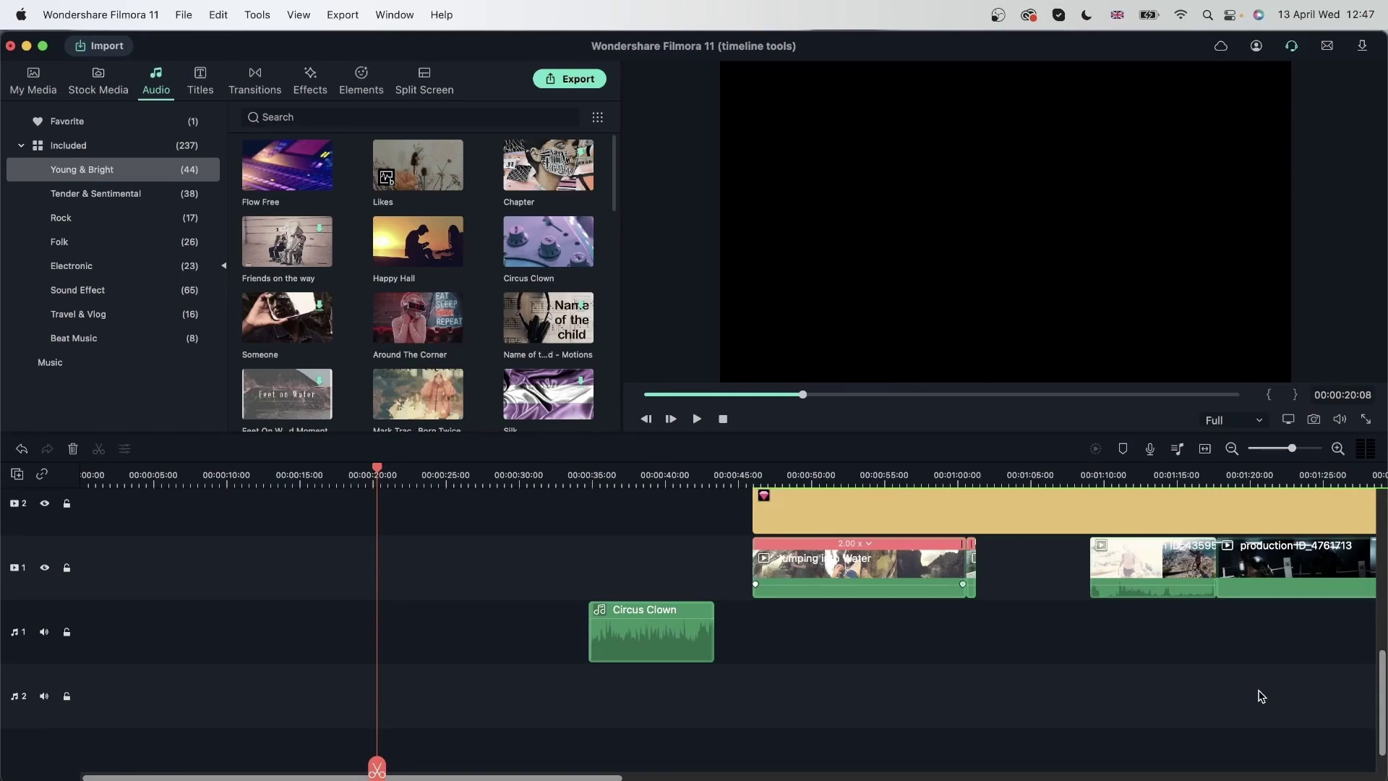
key("super+z")
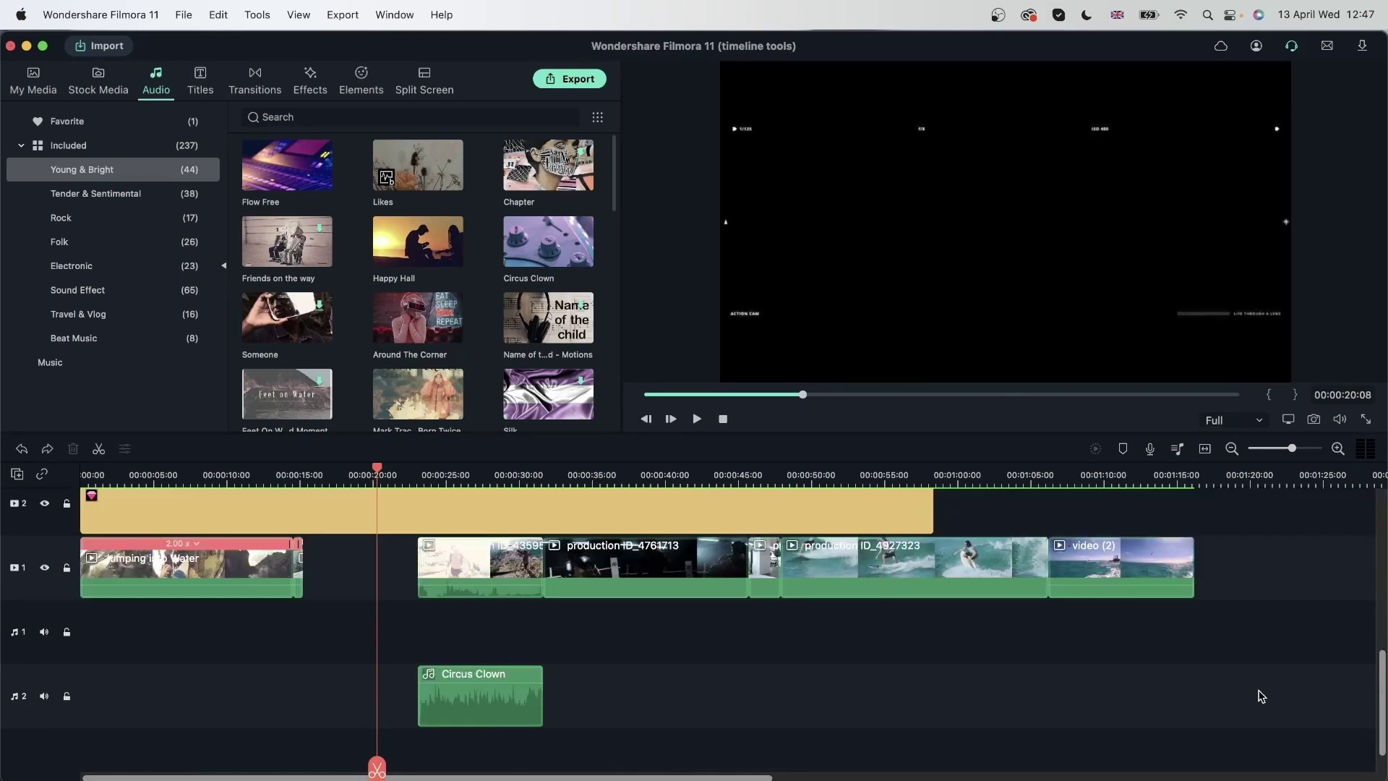
key("super+z")
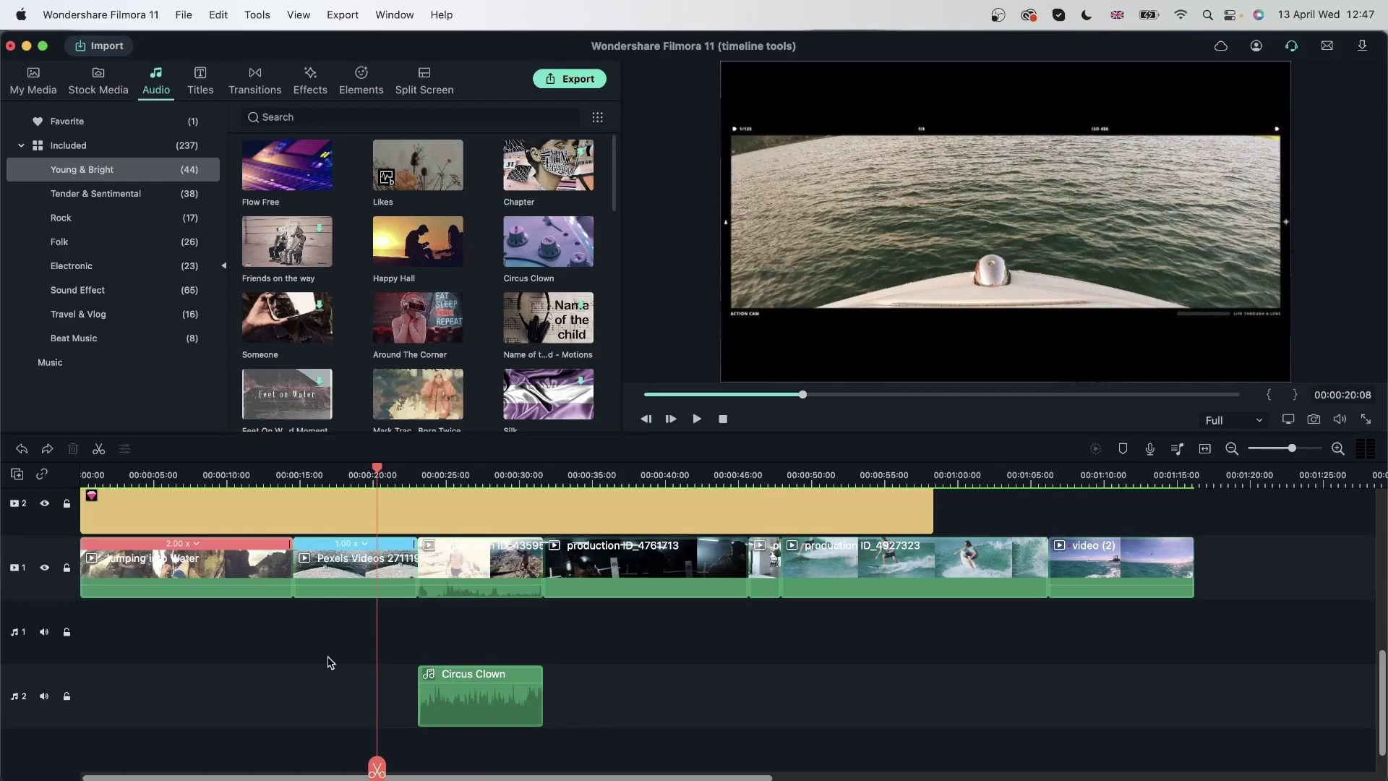
scroll(569, 657, "up", 3)
scroll(570, 657, "down", 4)
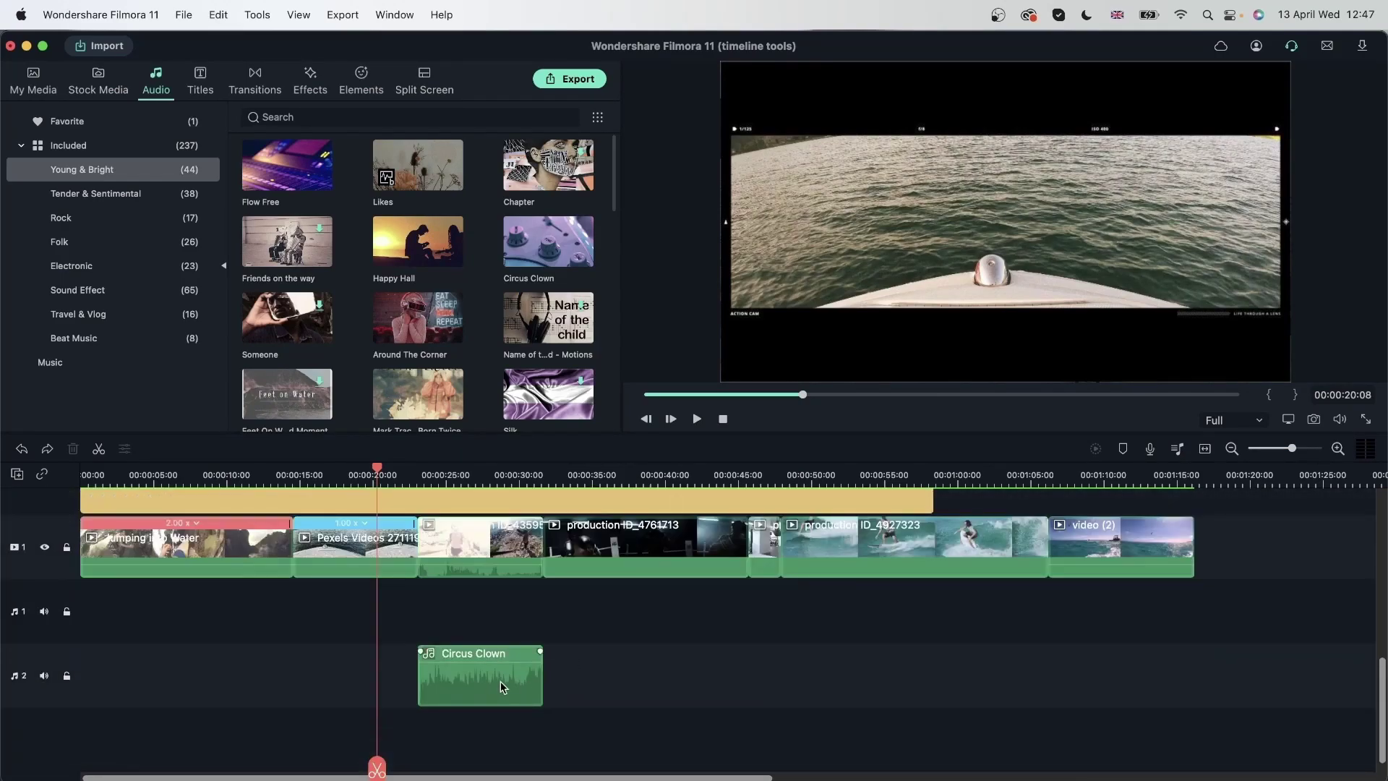
Move Circus Clown to audio track 1 and shift the track-6 Xtreme clip earlier to about 00:00:17
left_click_drag(500, 680, 509, 618)
scroll(362, 631, "up", 5)
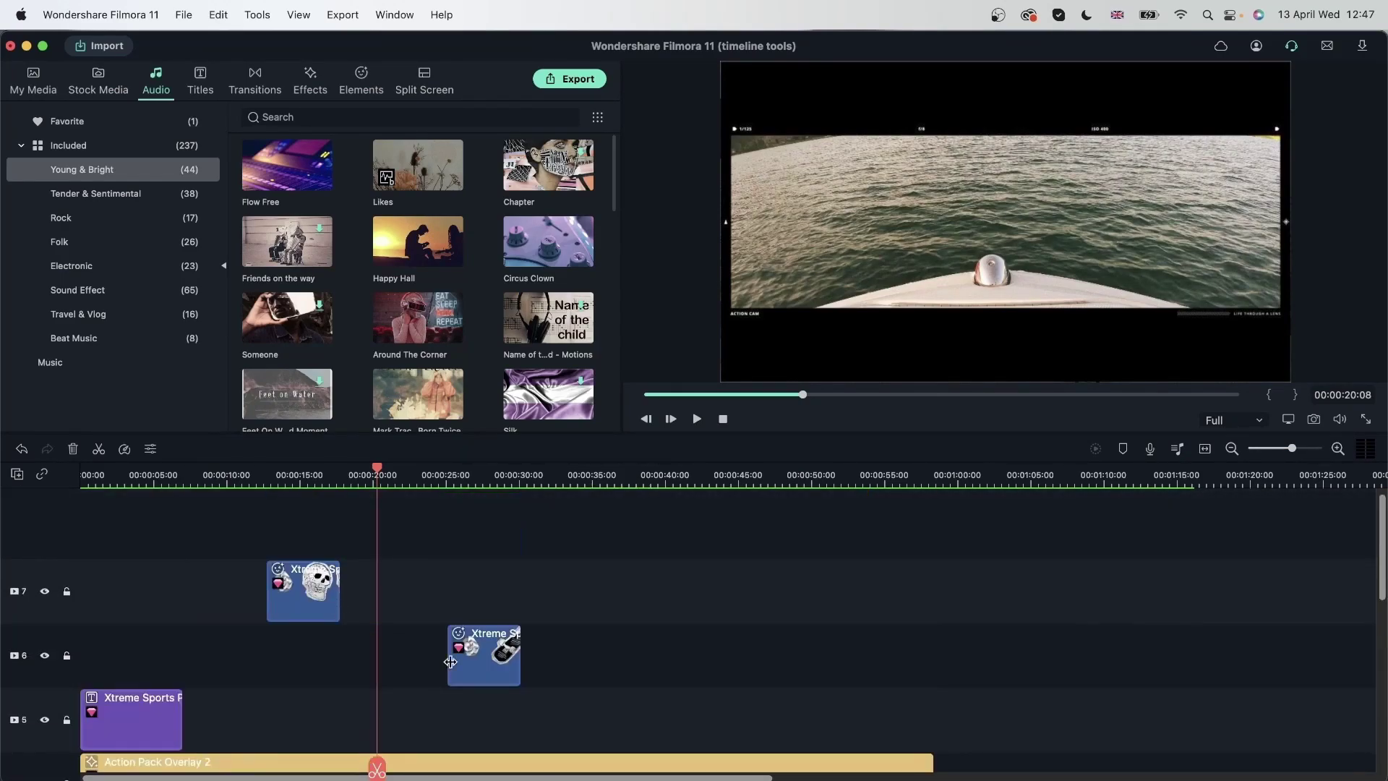
left_click_drag(499, 676, 373, 670)
left_click(603, 687)
scroll(636, 679, "down", 5)
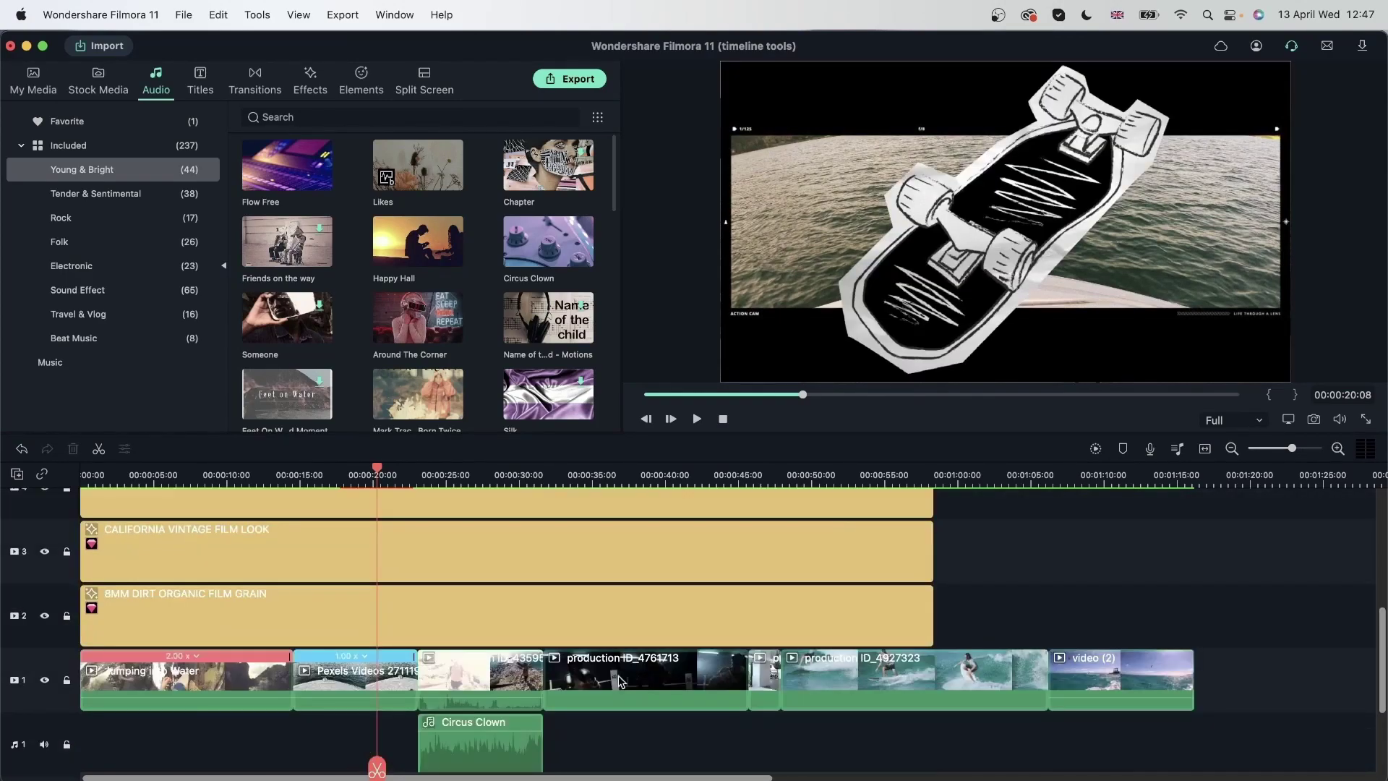
scroll(632, 668, "up", 3)
scroll(632, 668, "up", 2)
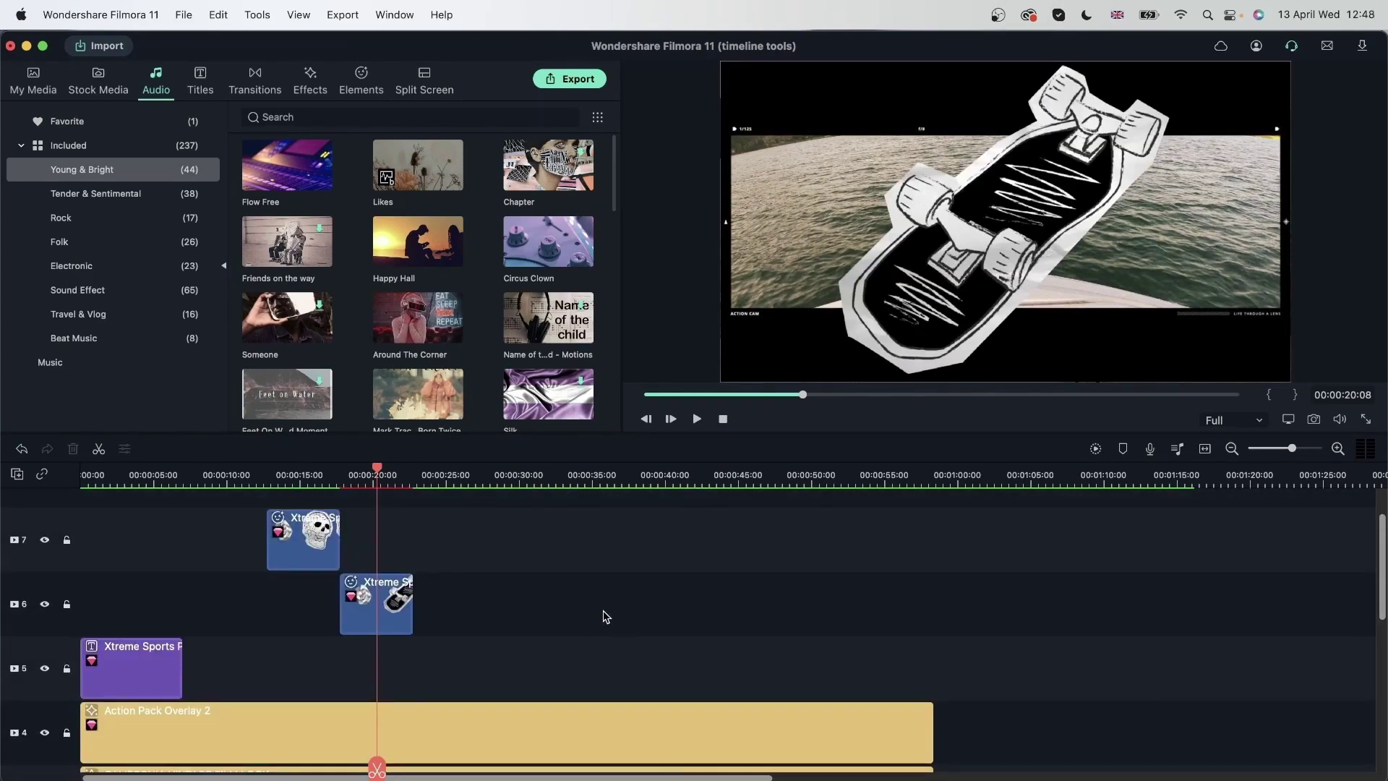
Select the two Xtreme Sports clips on tracks 6 and 7 and group them together
left_click_drag(504, 631, 417, 635)
left_click_drag(510, 647, 983, 576)
key("super+z")
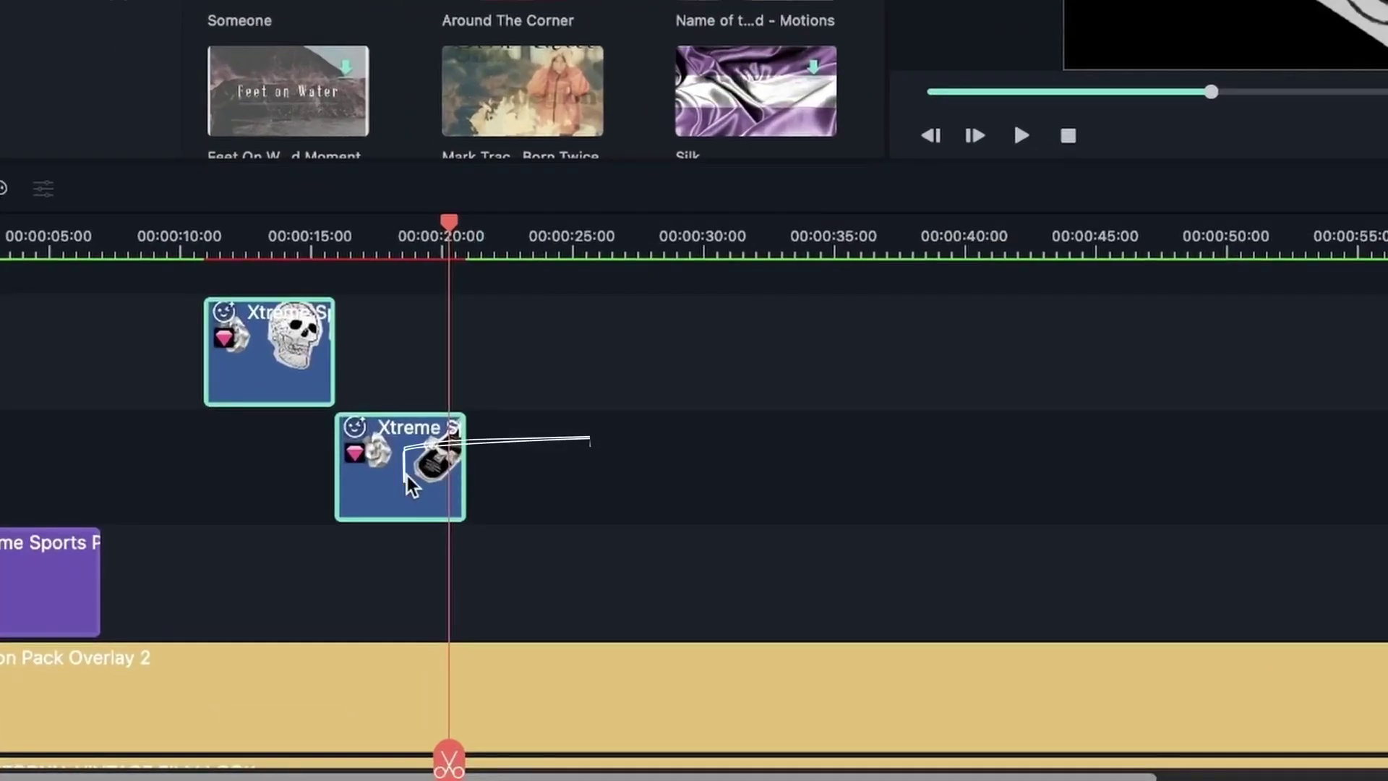
right_click(352, 613)
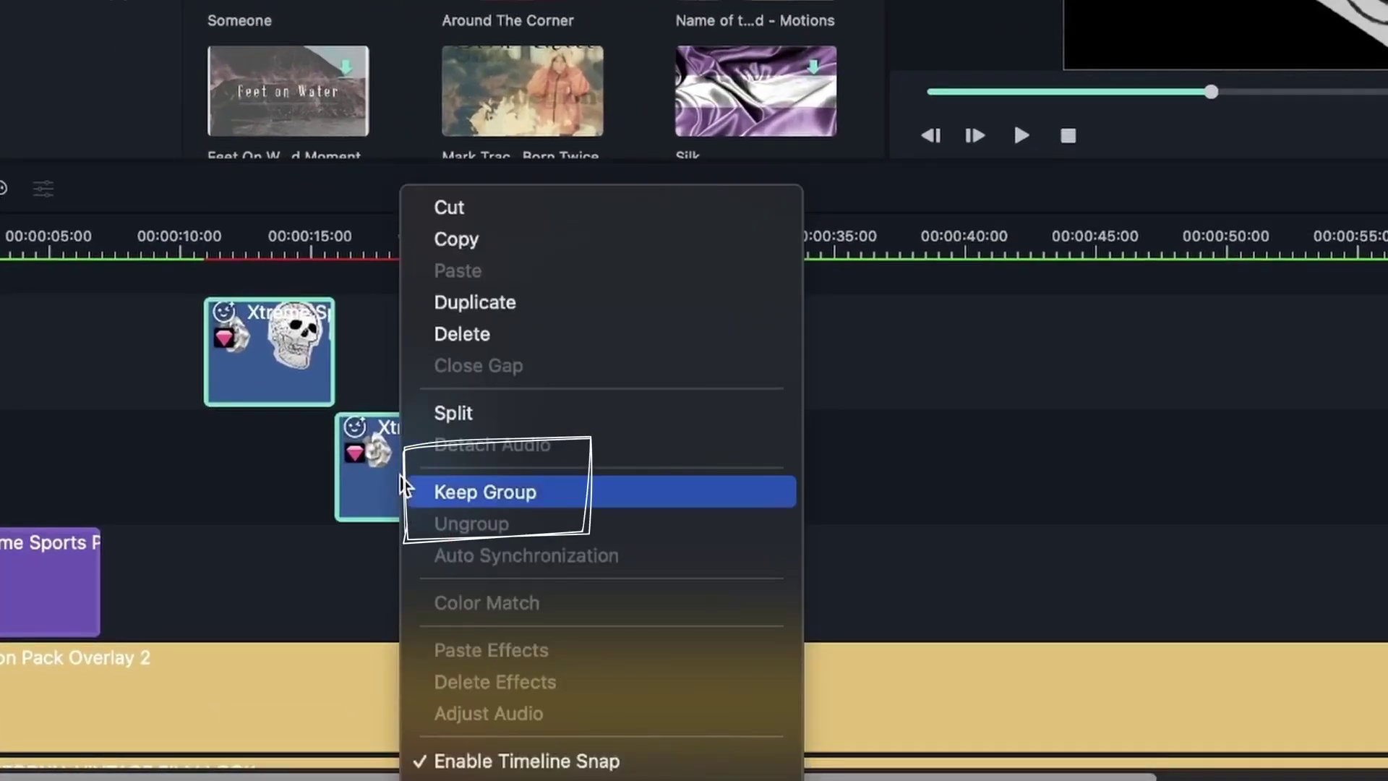
left_click(498, 501)
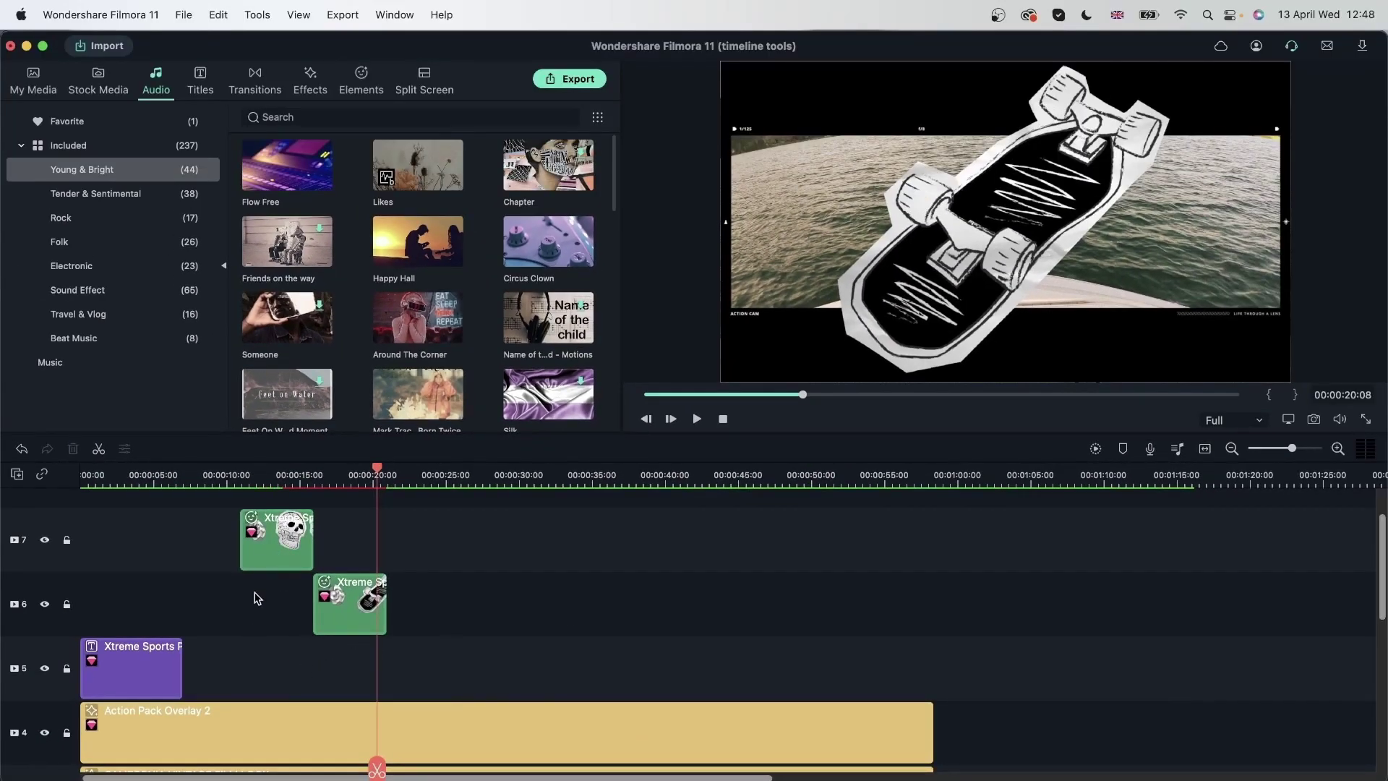
Reposition the grouped sticker clips to start around 00:00:11 and 00:00:16
scroll(506, 558, "up", 2)
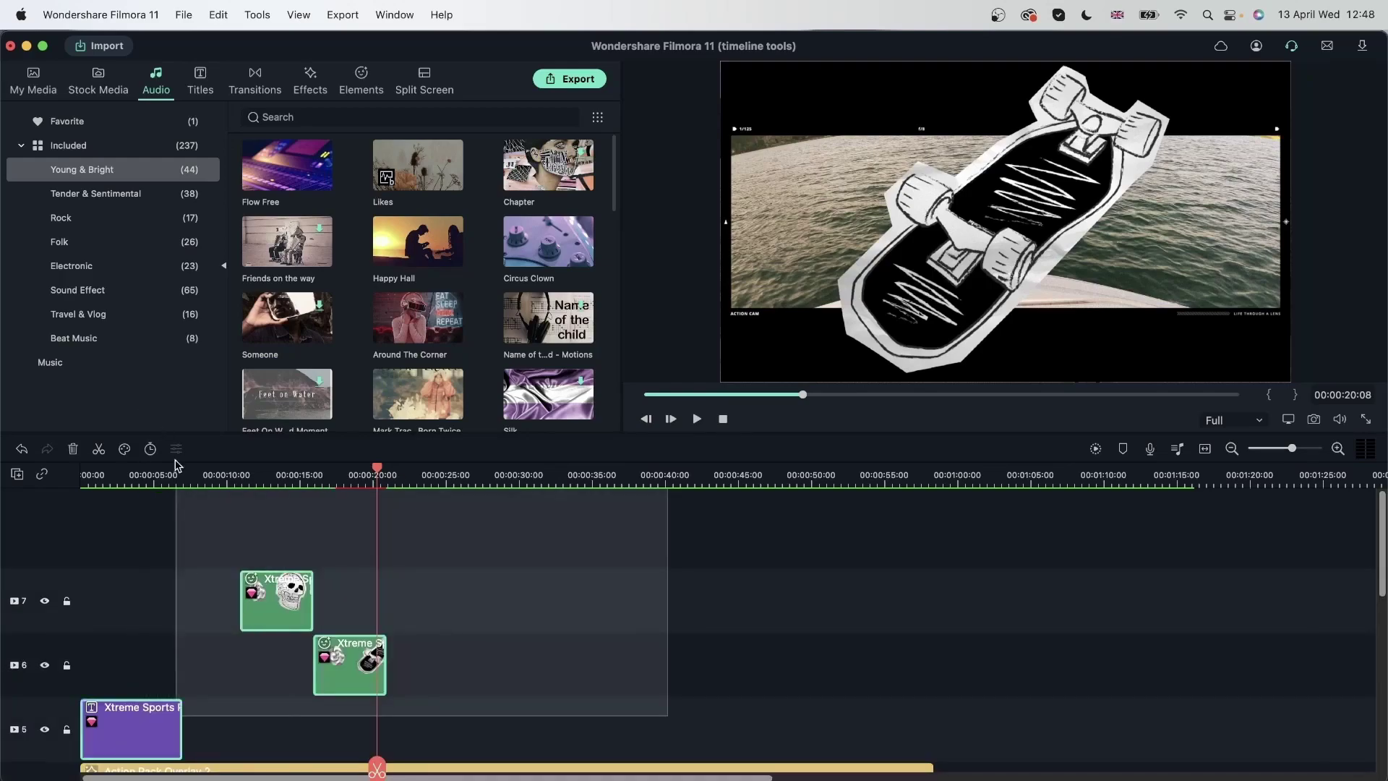
left_click(356, 668)
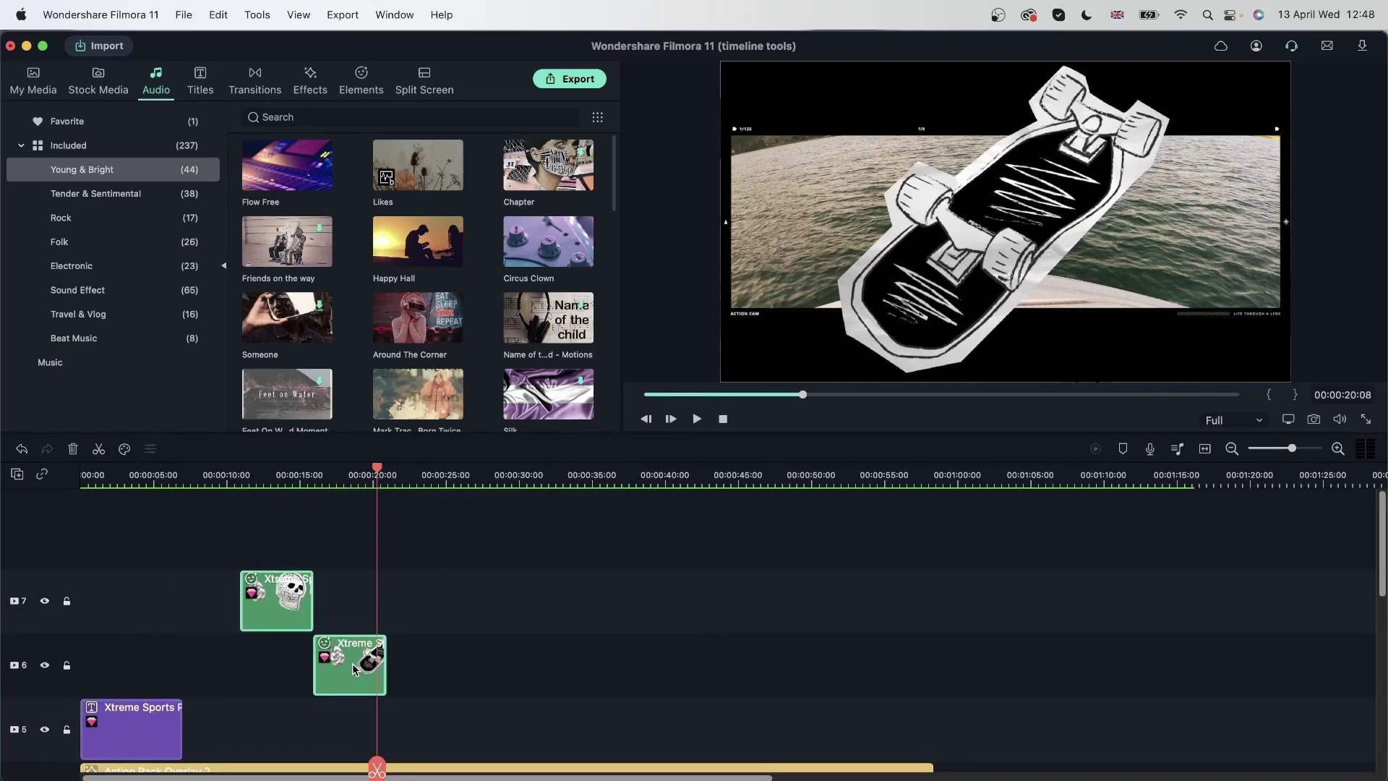
mouse_move(353, 665)
left_mouse_down()
mouse_move(1090, 668)
mouse_move(263, 668)
mouse_move(403, 640)
mouse_move(922, 639)
mouse_move(495, 579)
mouse_move(501, 611)
mouse_move(1200, 678)
mouse_move(361, 672)
left_mouse_up()
left_click(742, 664)
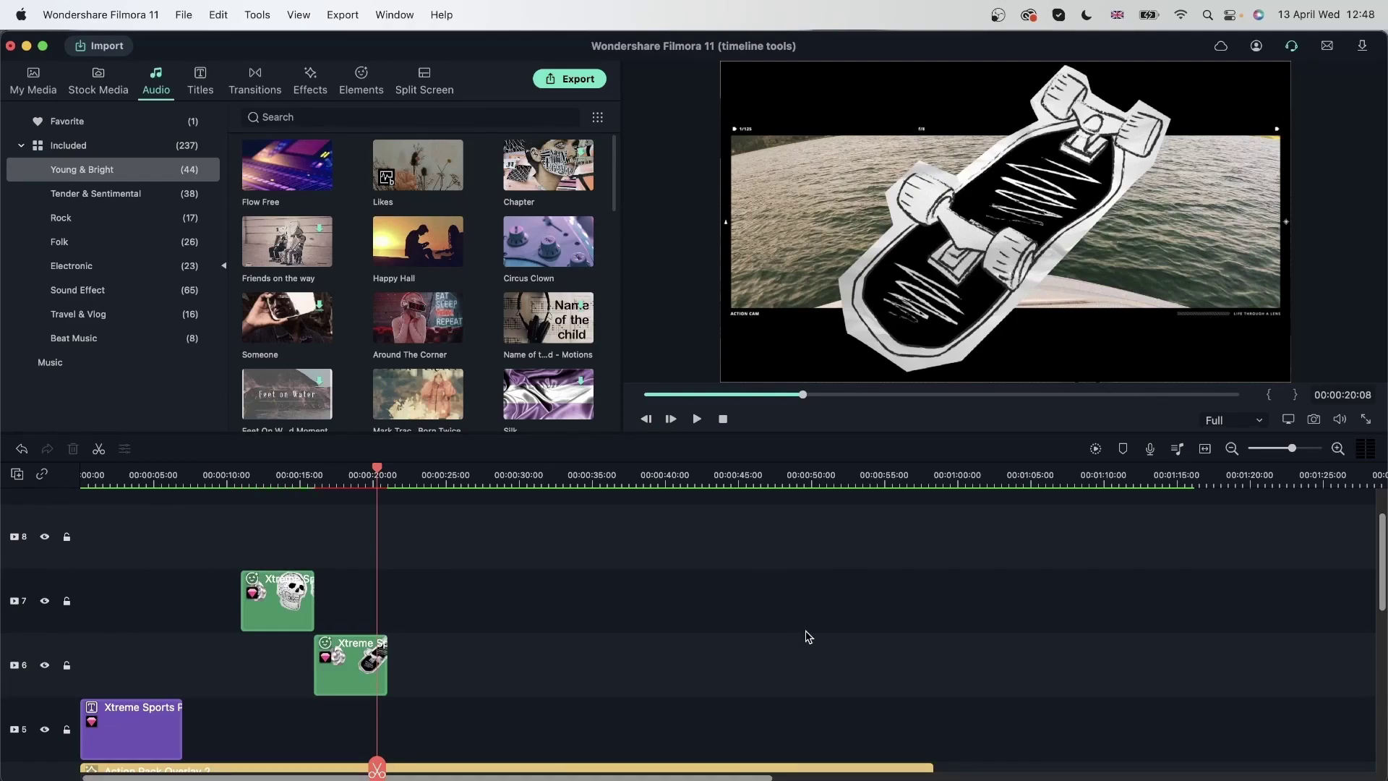
Group the three effect clips on tracks 2–4 with Keep Group
scroll(805, 632, "down", 5)
scroll(805, 635, "down", 3)
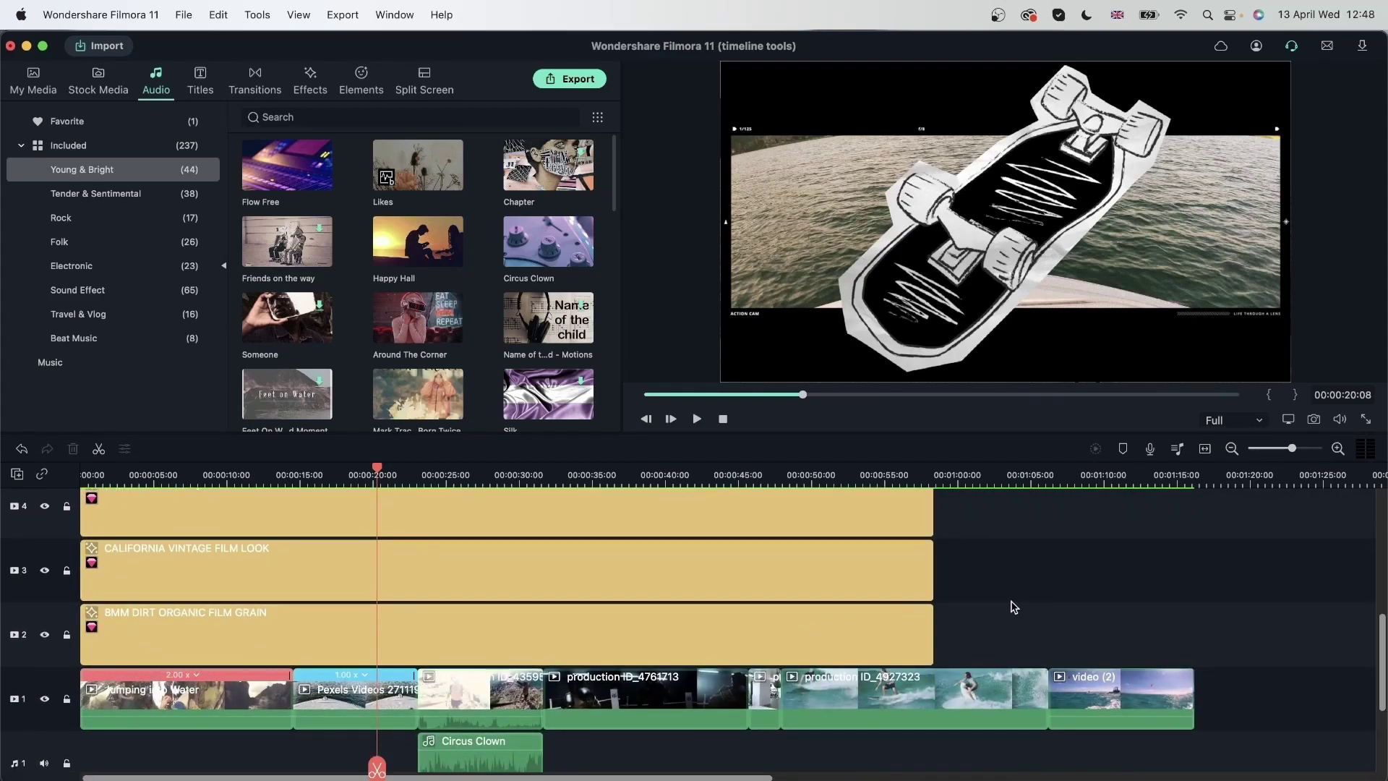
scroll(1012, 606, "up", 2)
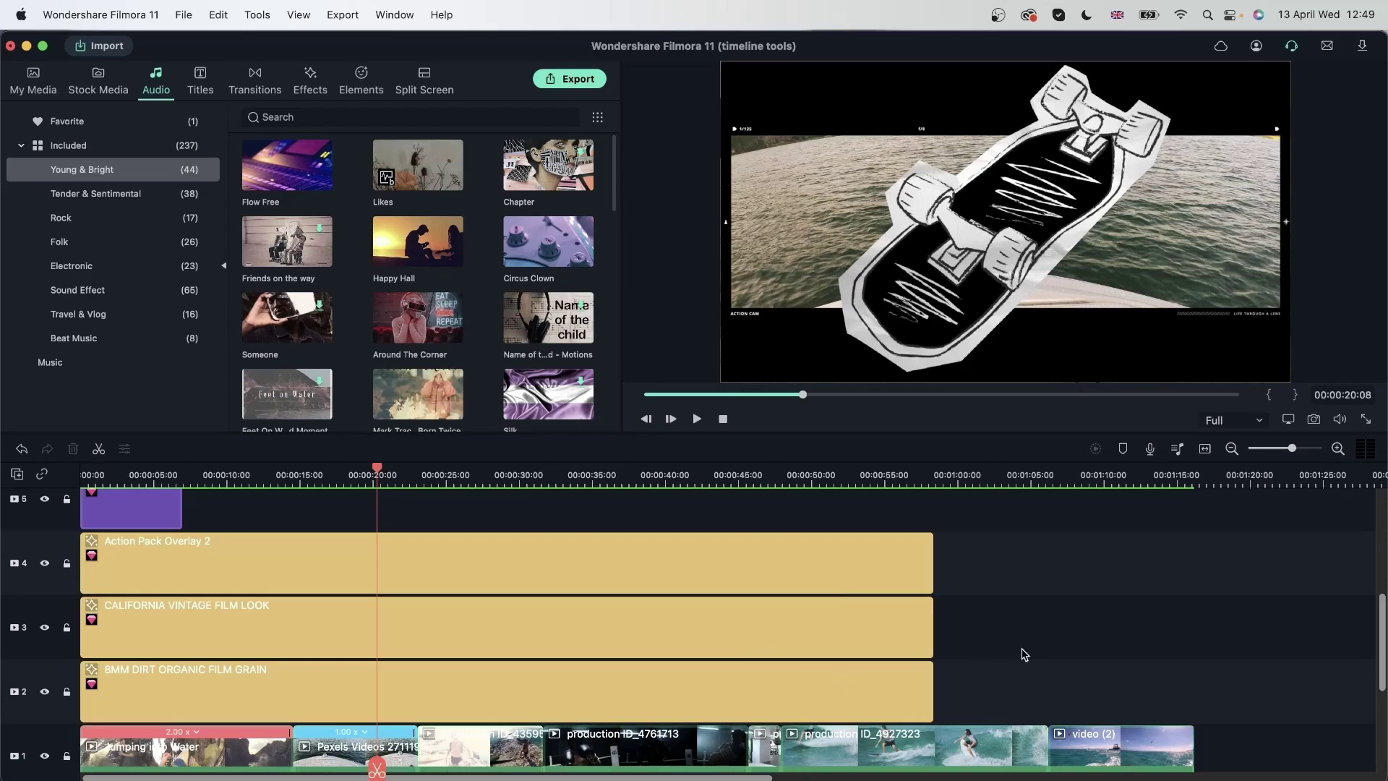
left_click_drag(1026, 689, 812, 566)
right_click(830, 561)
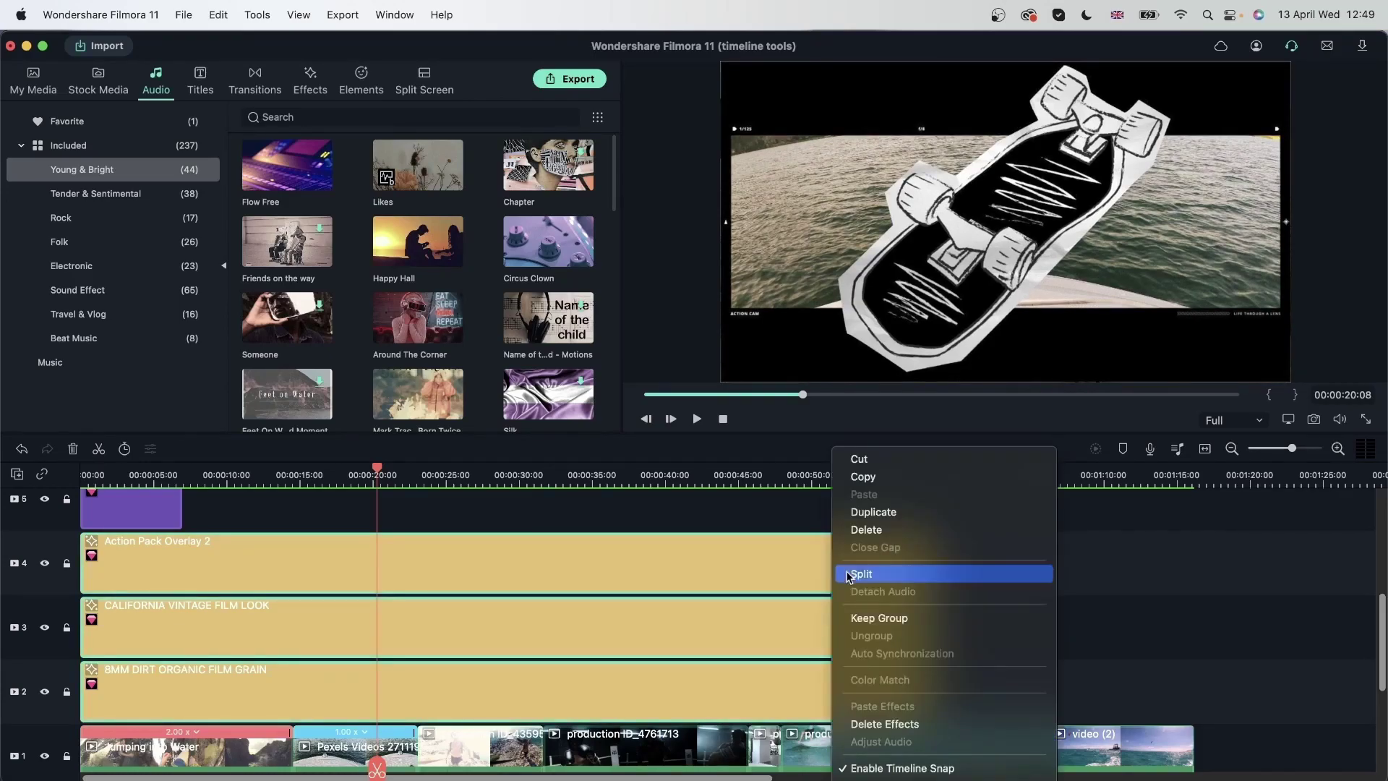
left_click(905, 623)
Drag the grouped effect clips later so they start around 00:00:09
left_click(1191, 567)
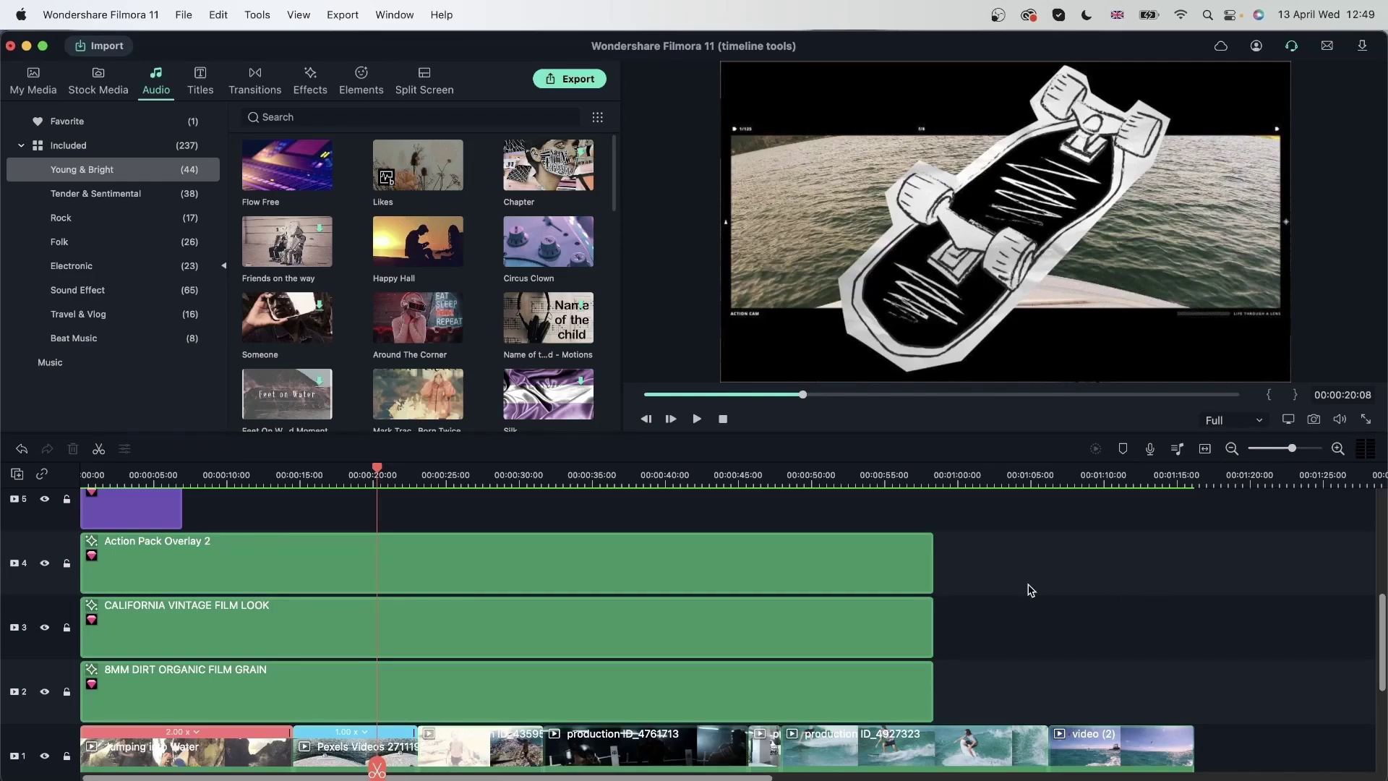
left_click(830, 551)
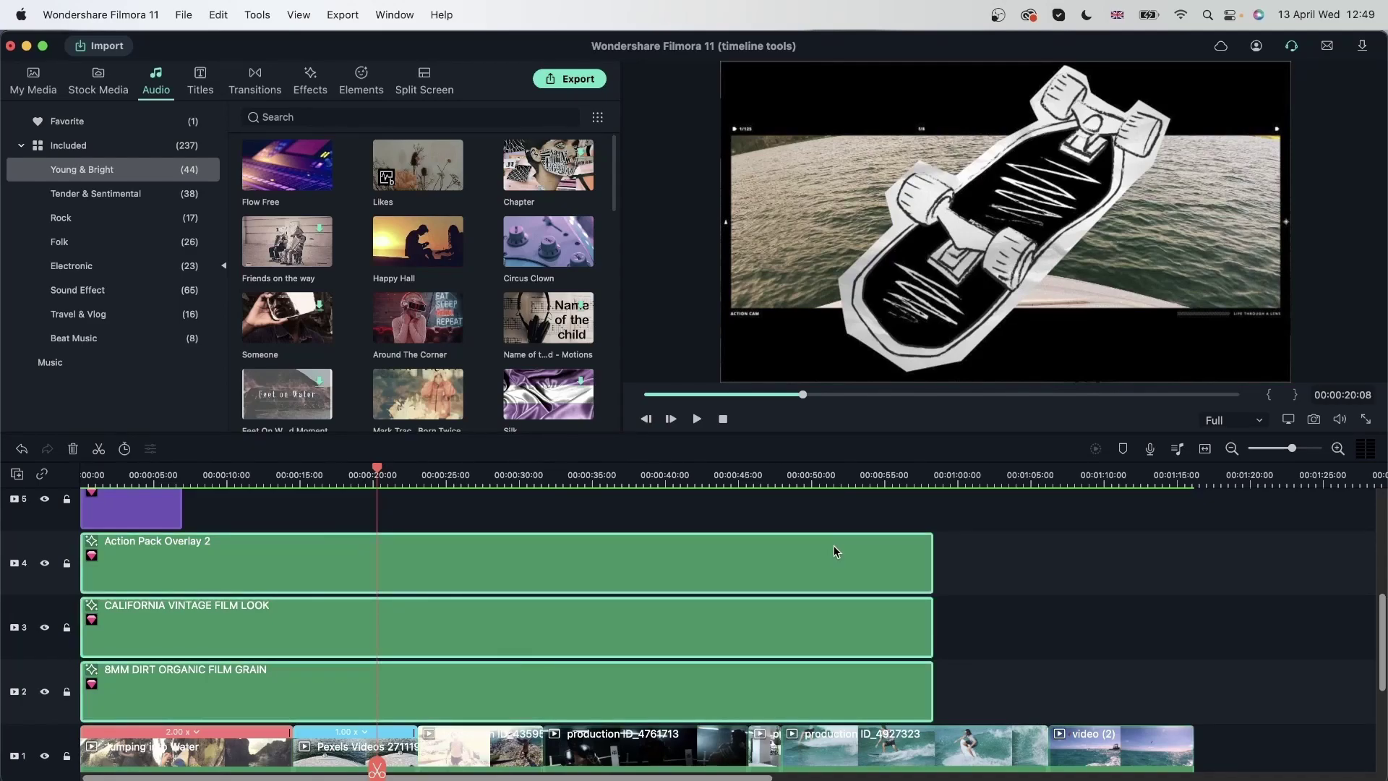
left_click_drag(262, 571, 389, 584)
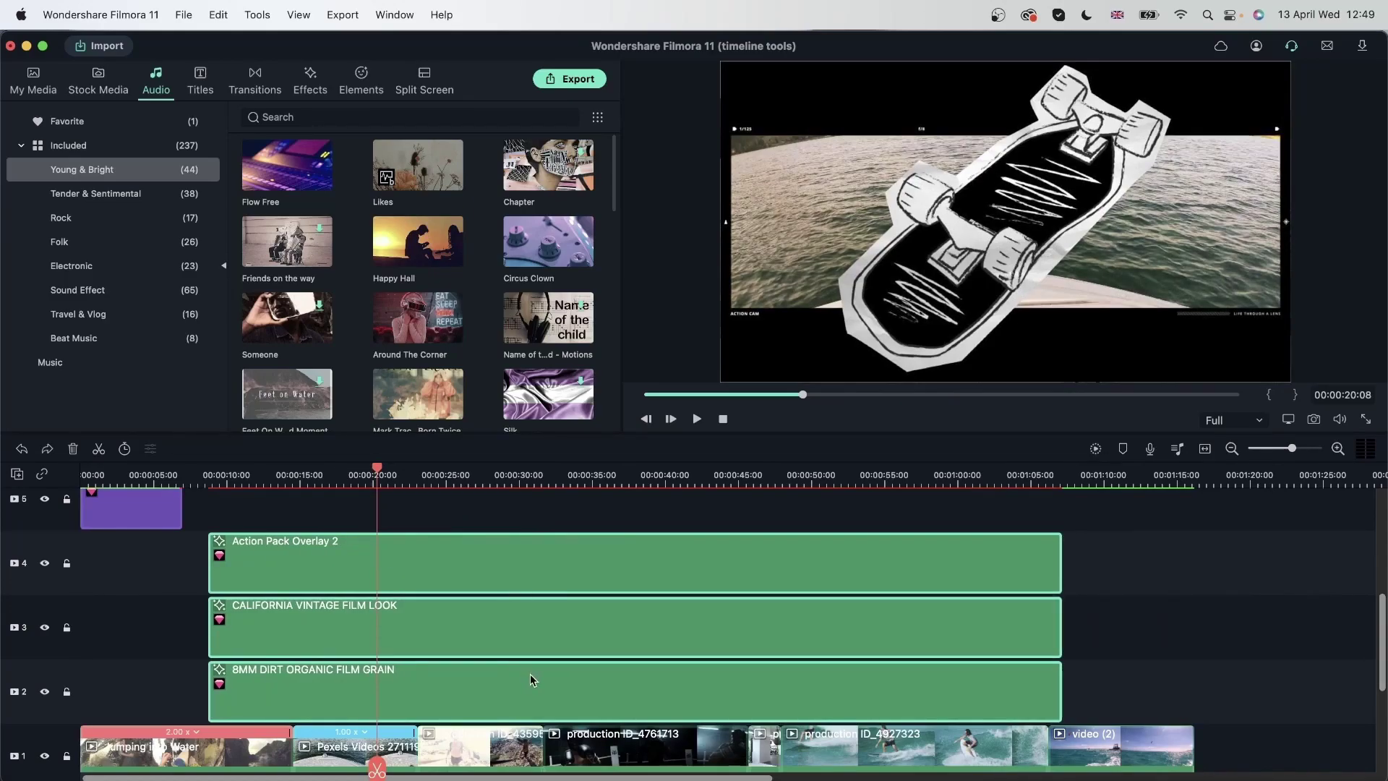
Set the grouped effect clips' duration to 00:00:10:10
left_click(126, 450)
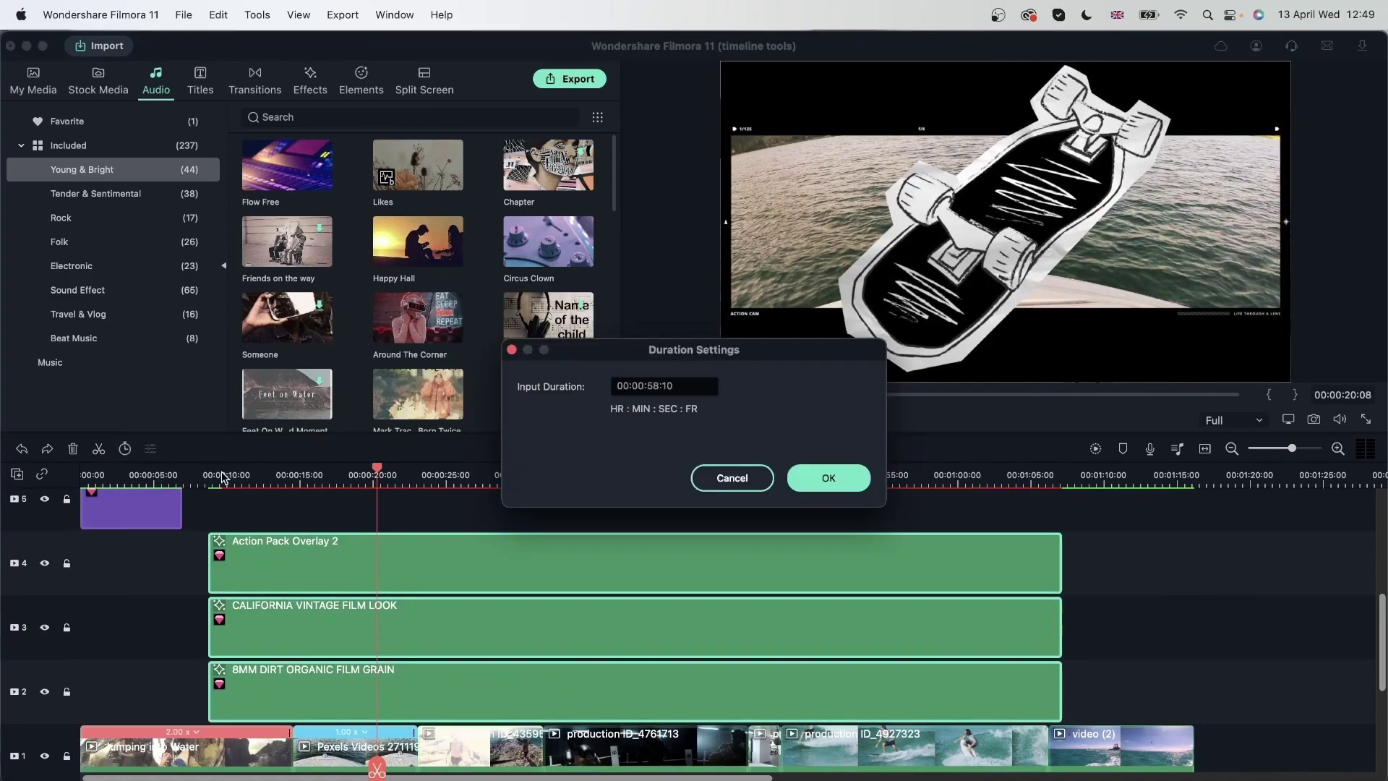
left_click(658, 386)
double_click(653, 385)
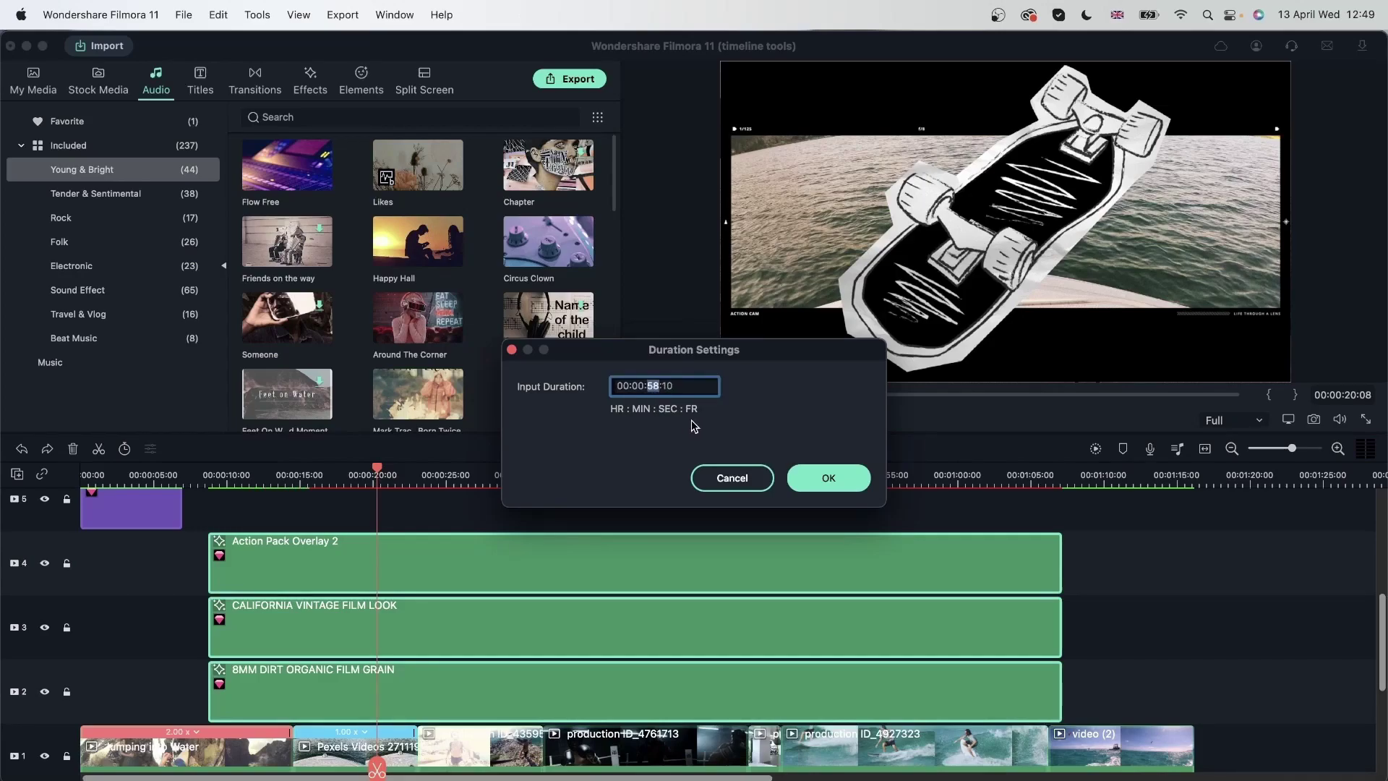
type("10")
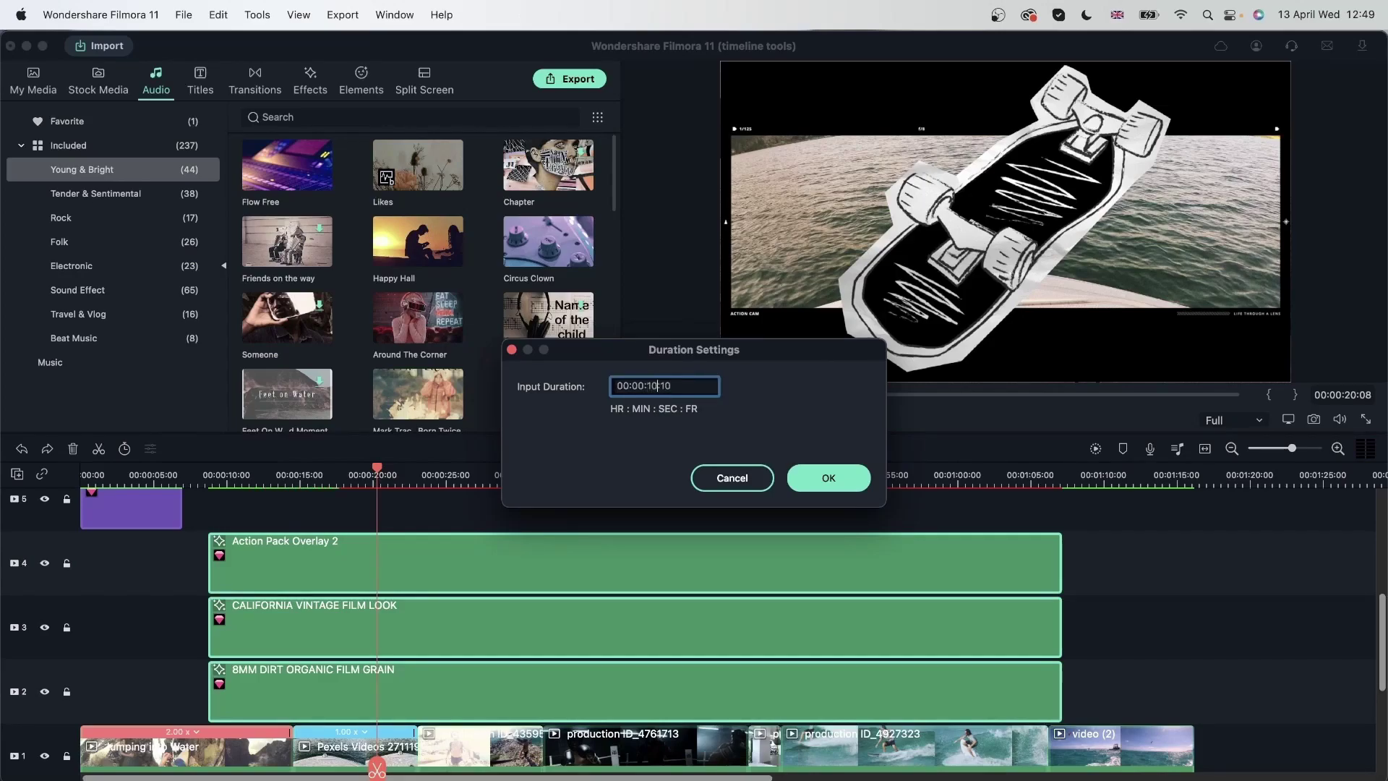
left_click(808, 478)
Select several of the later video clips on track 1
left_click(575, 605)
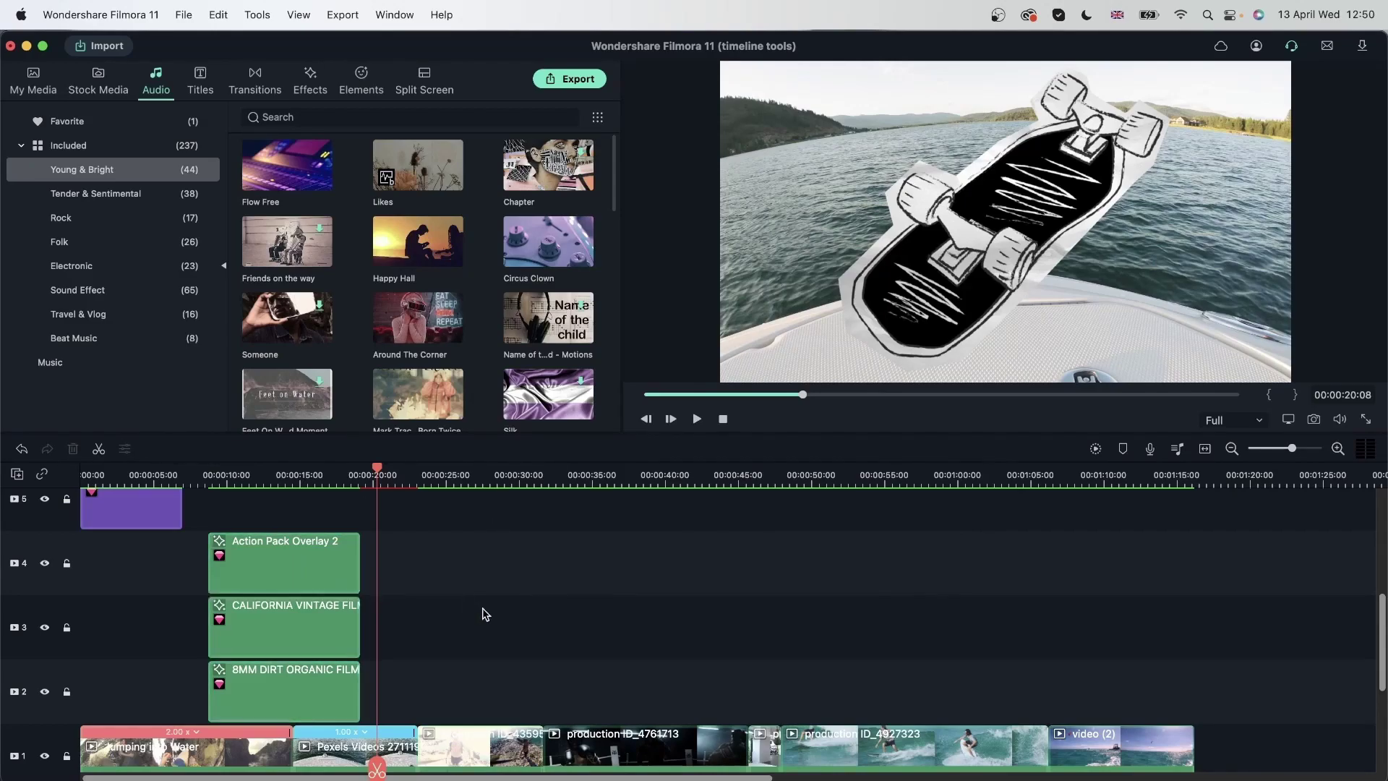
left_click_drag(484, 613, 482, 607)
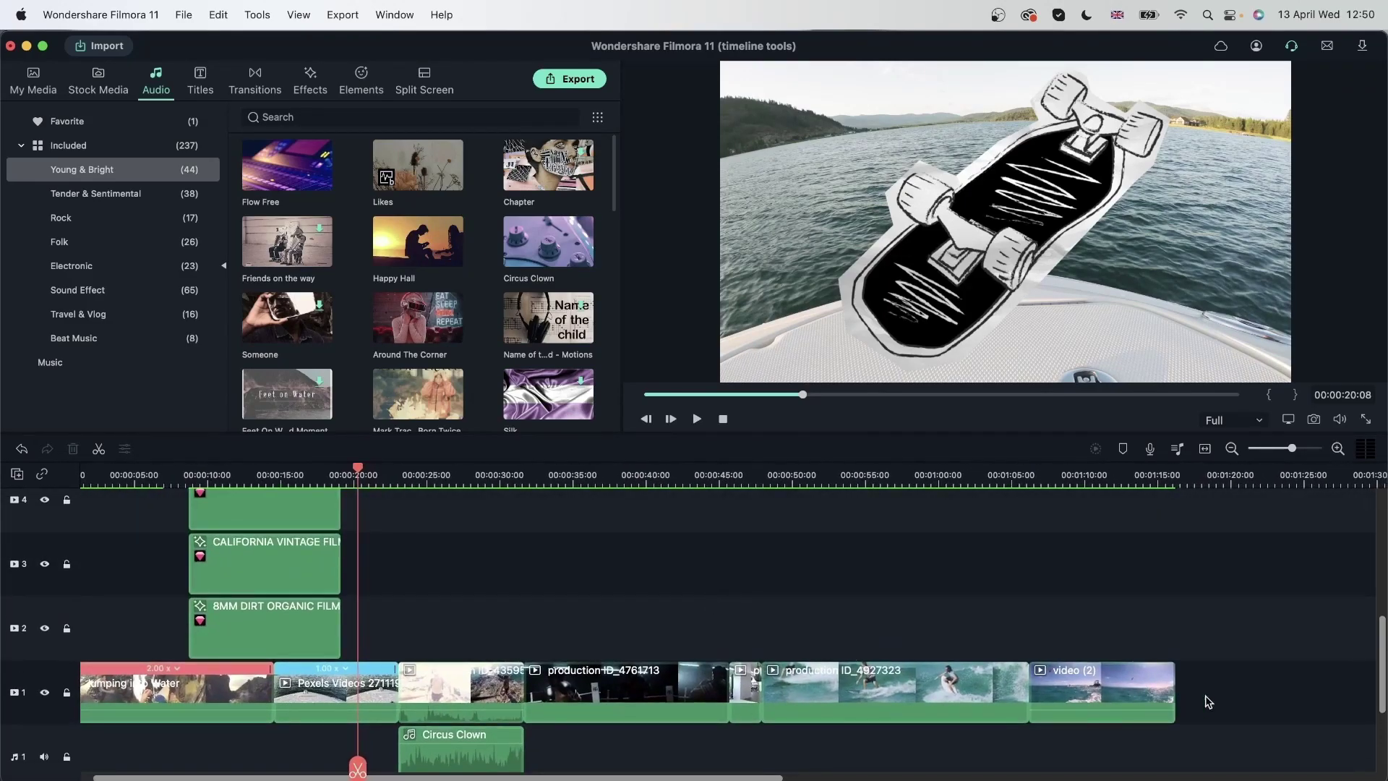
left_click_drag(1214, 702, 479, 704)
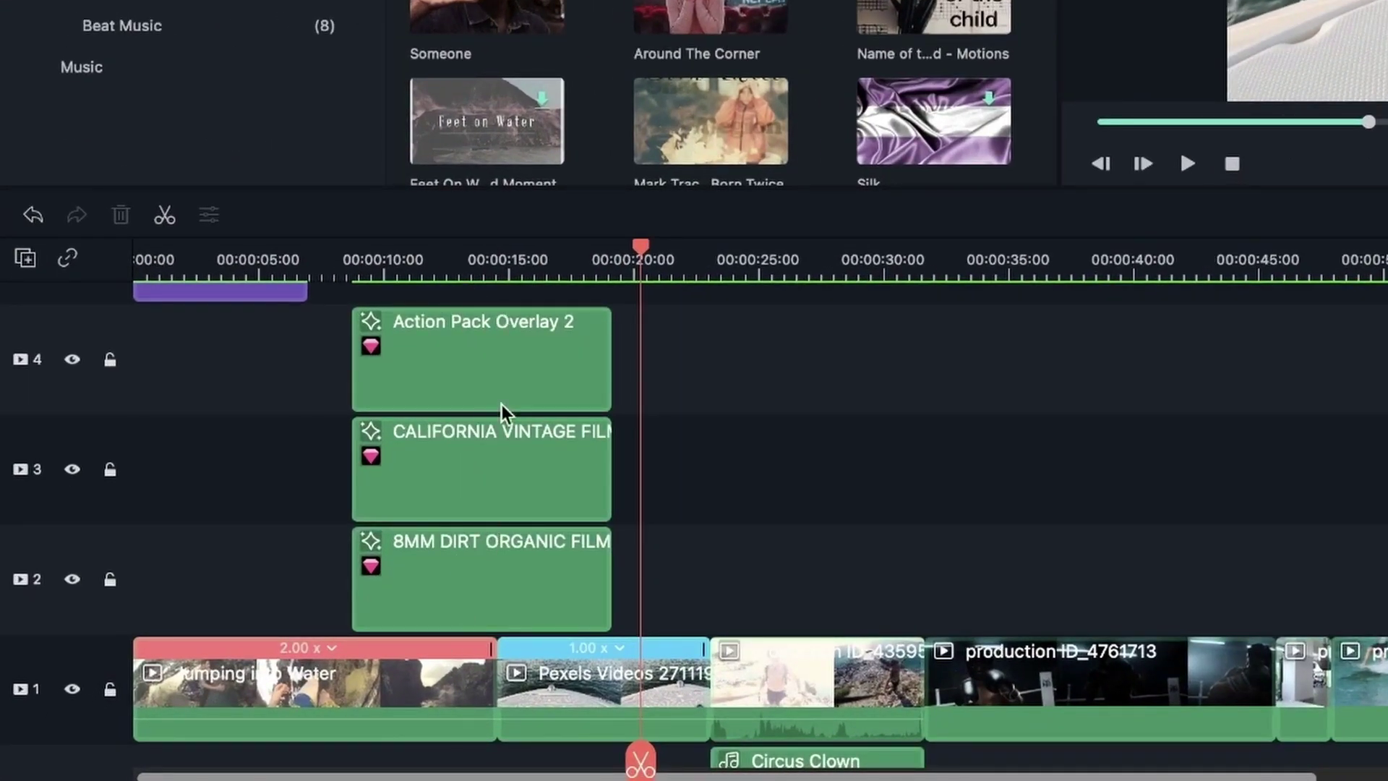
Ungroup the three grouped effect clips
left_click(505, 468)
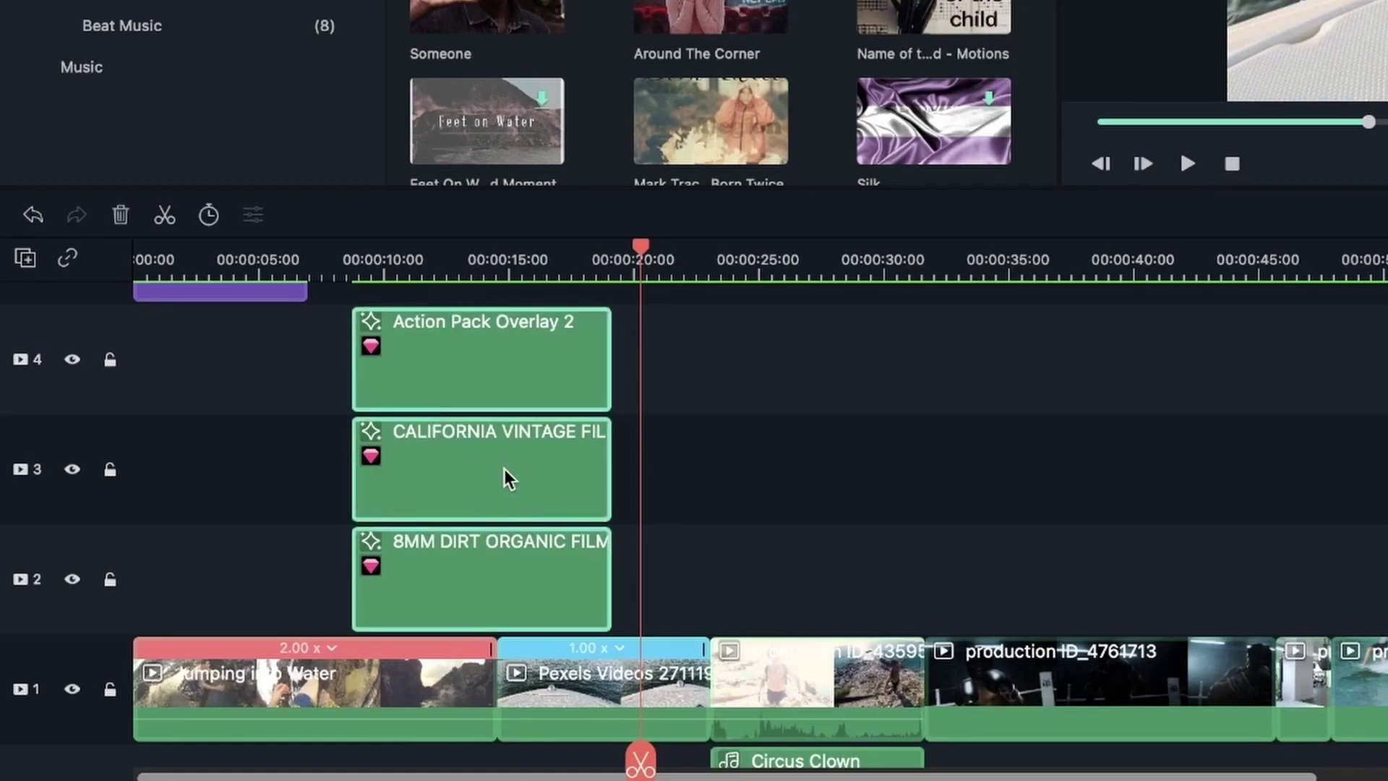
right_click(505, 469)
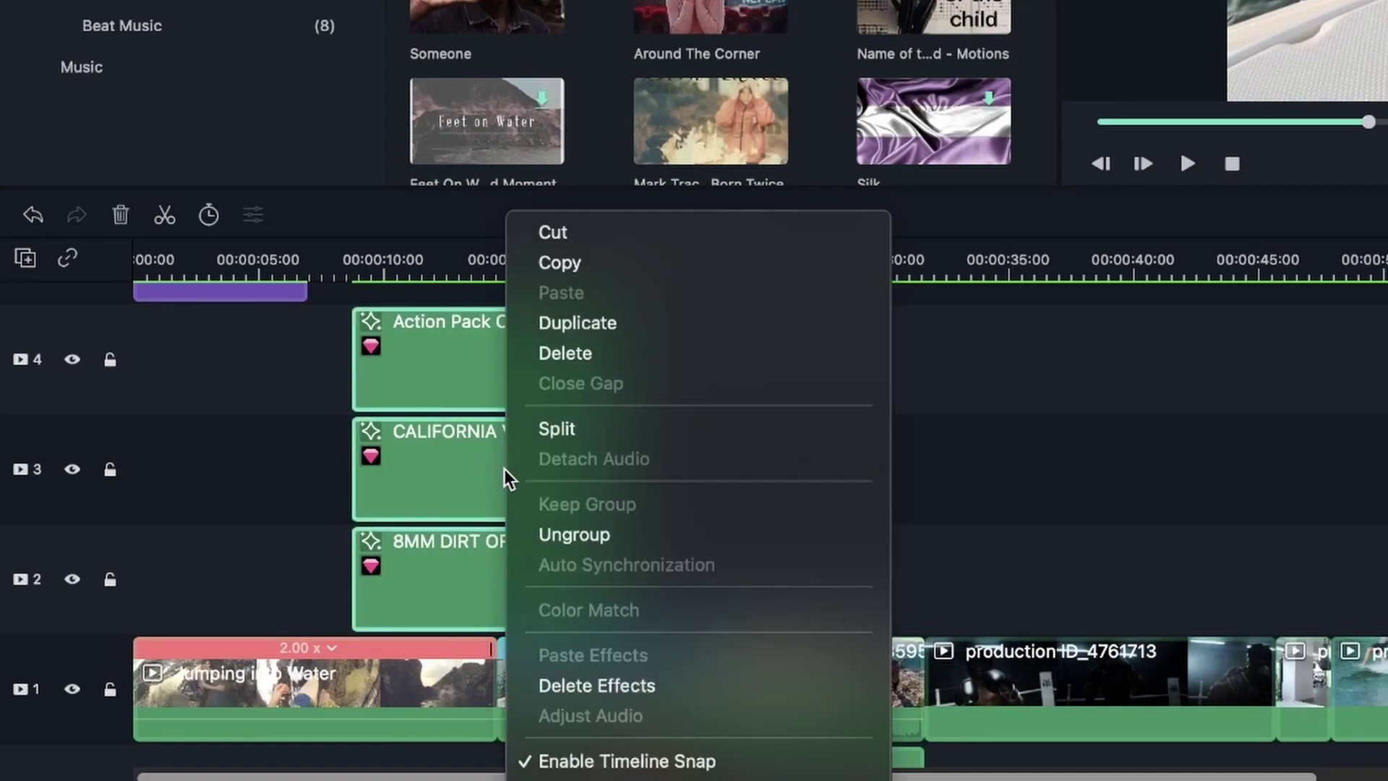
left_click(593, 539)
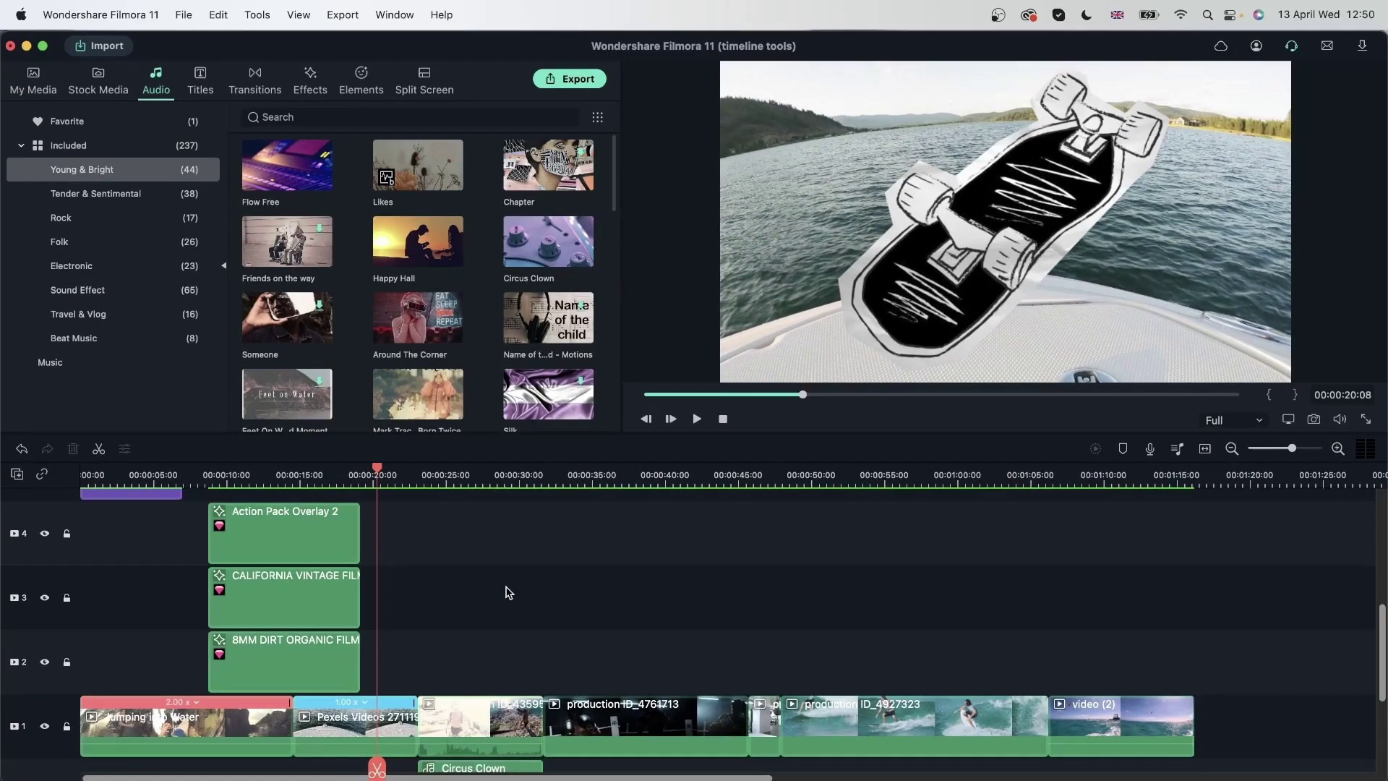
Select each effect clip individually, then drag the 8MM DIRT ORGANIC FILM GRAIN clip alone
left_click(288, 535)
left_click(303, 593)
left_click(298, 665)
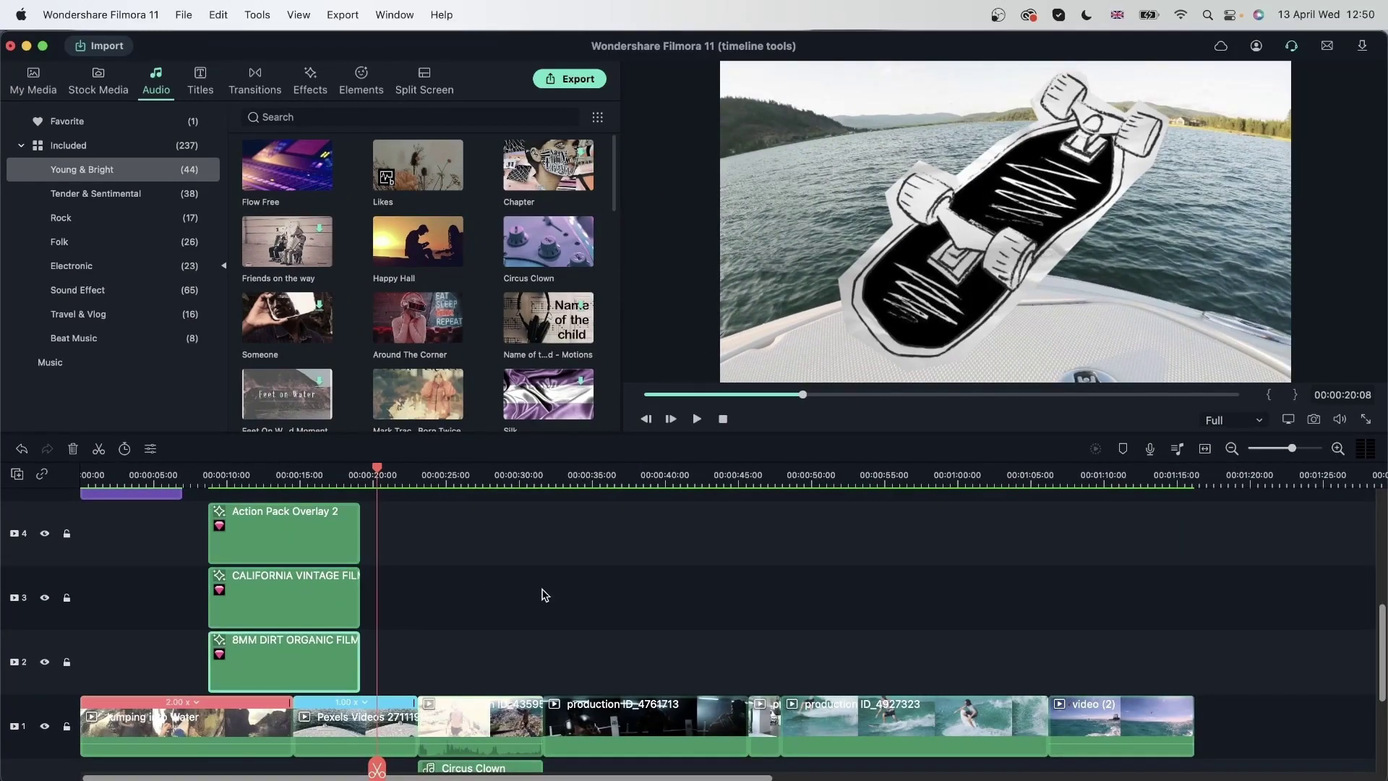
left_click(547, 589)
left_click(284, 659)
left_click_drag(847, 582, 297, 658)
Return the 8MM clip to track 2, then group the last three track-1 clips through video (2)
left_click(426, 656)
scroll(446, 670, "up", 1)
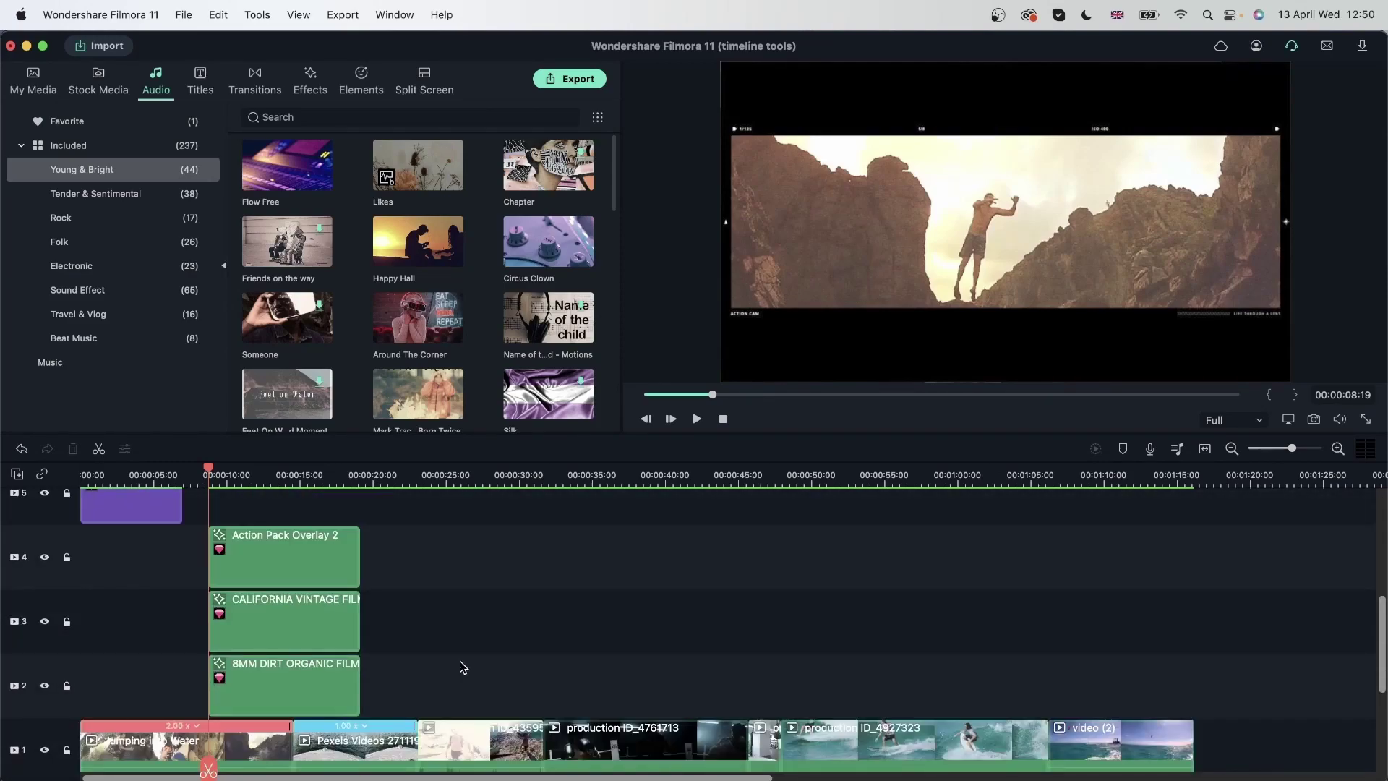
scroll(463, 666, "down", 5)
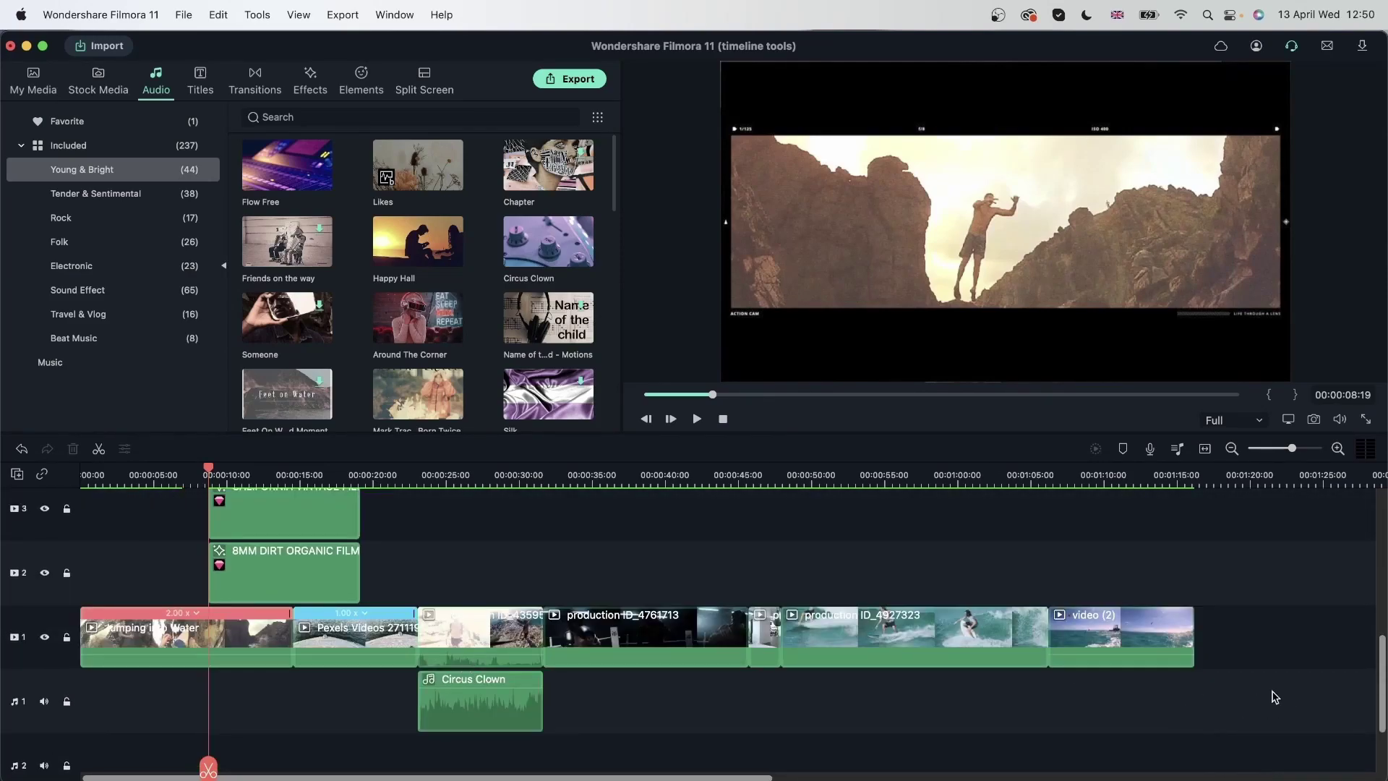
left_click_drag(1162, 675, 772, 595)
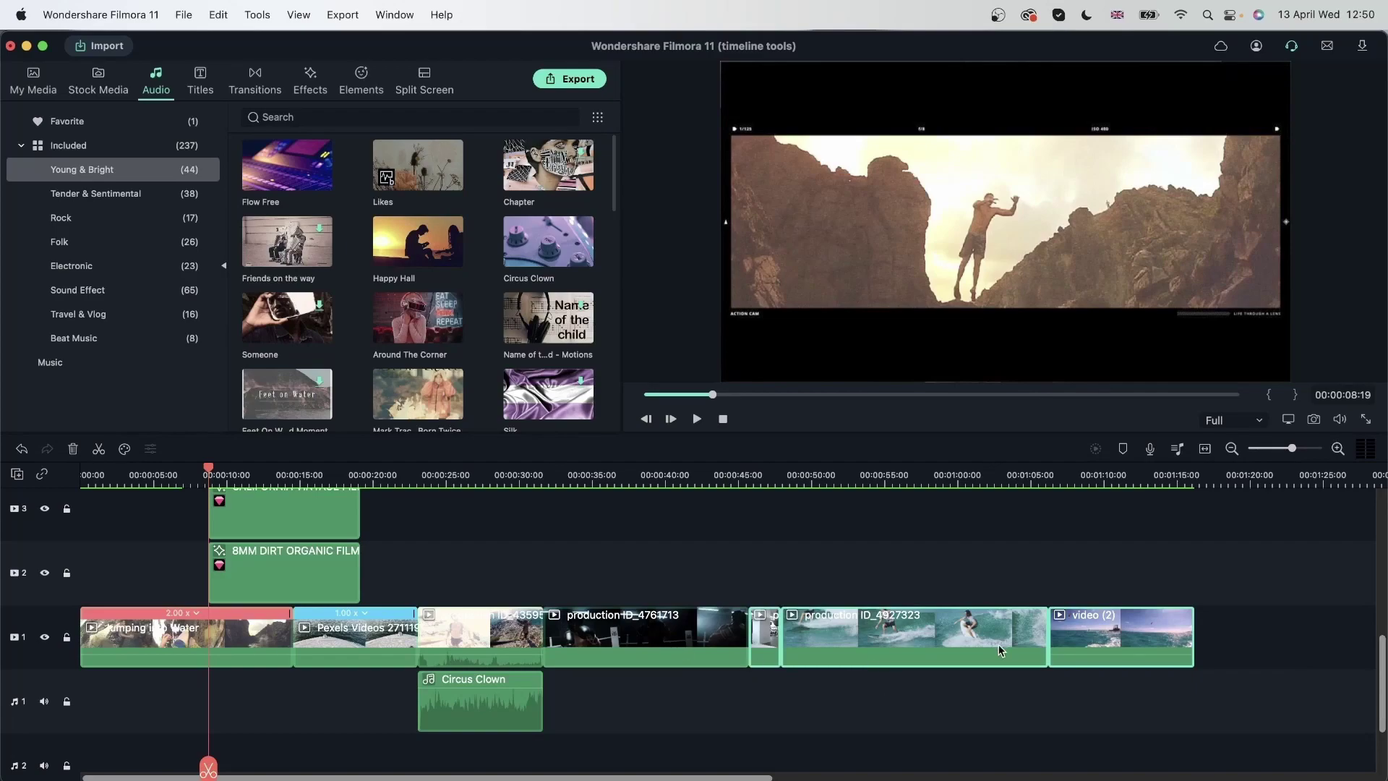
right_click(848, 643)
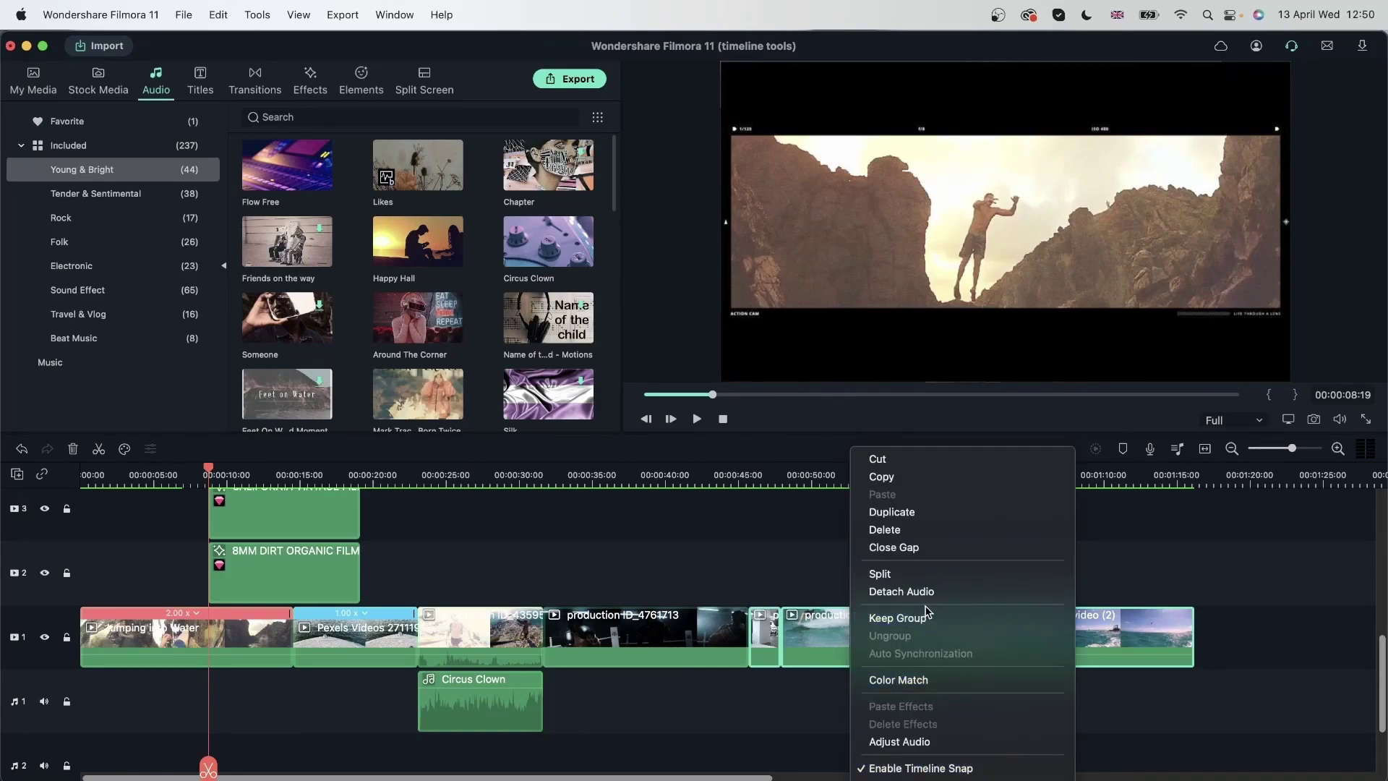
left_click(896, 618)
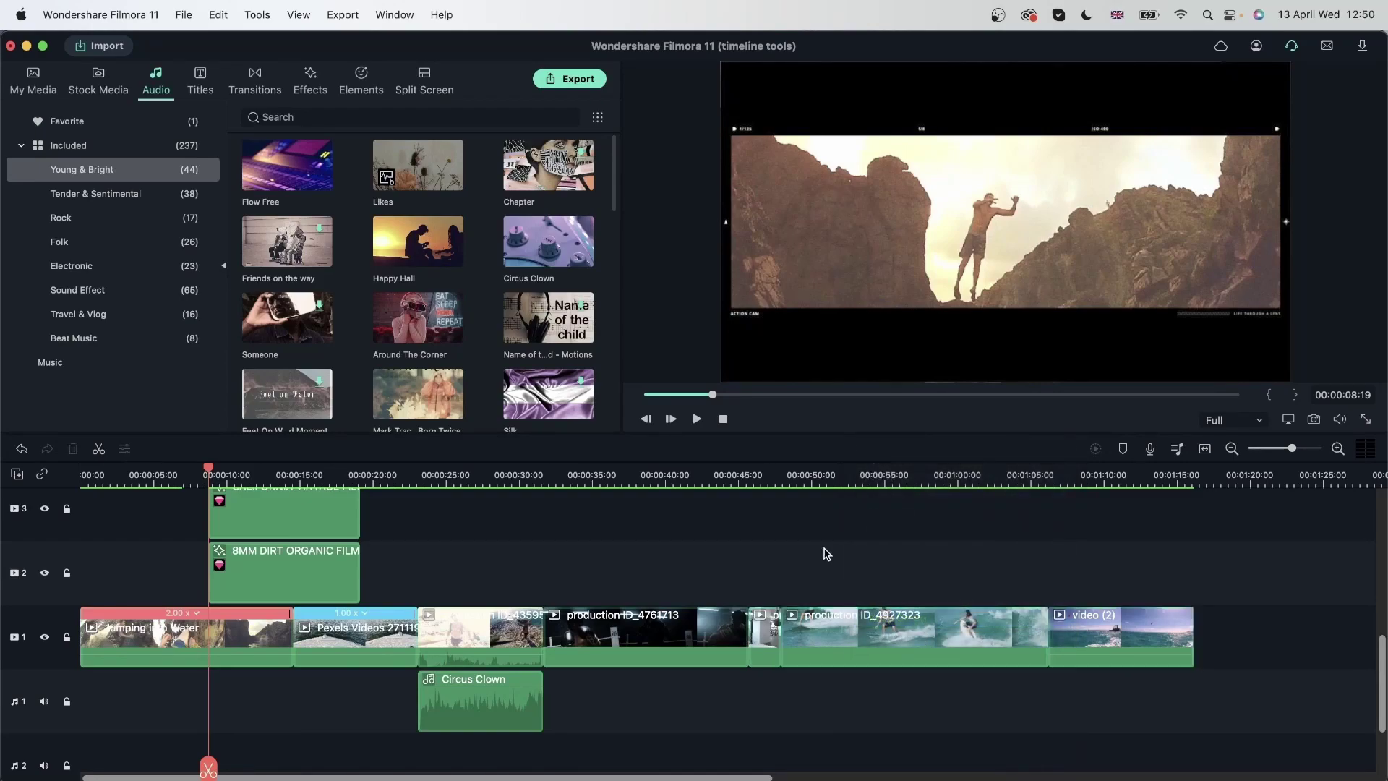
left_click(842, 636)
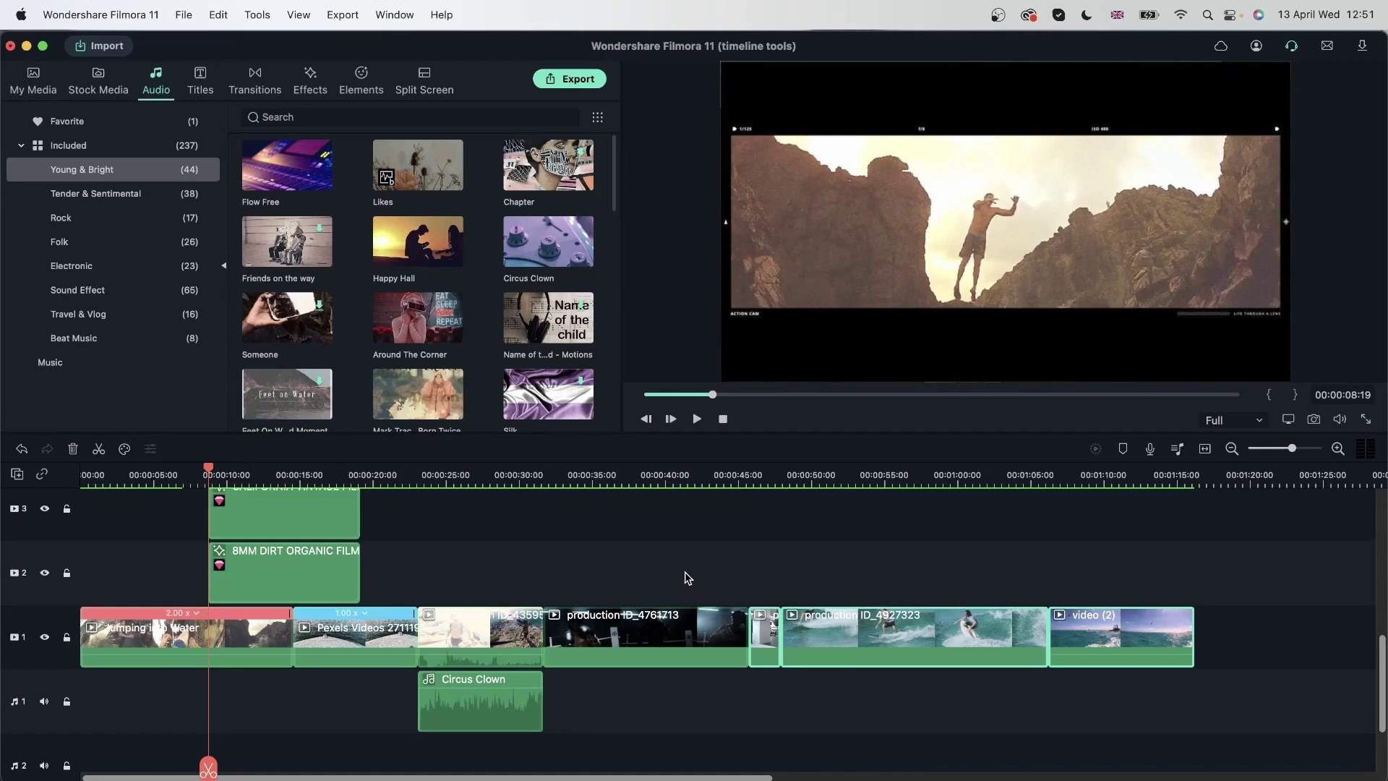
Colour-match the grouped clips to a later reference frame at level 73
left_click(124, 448)
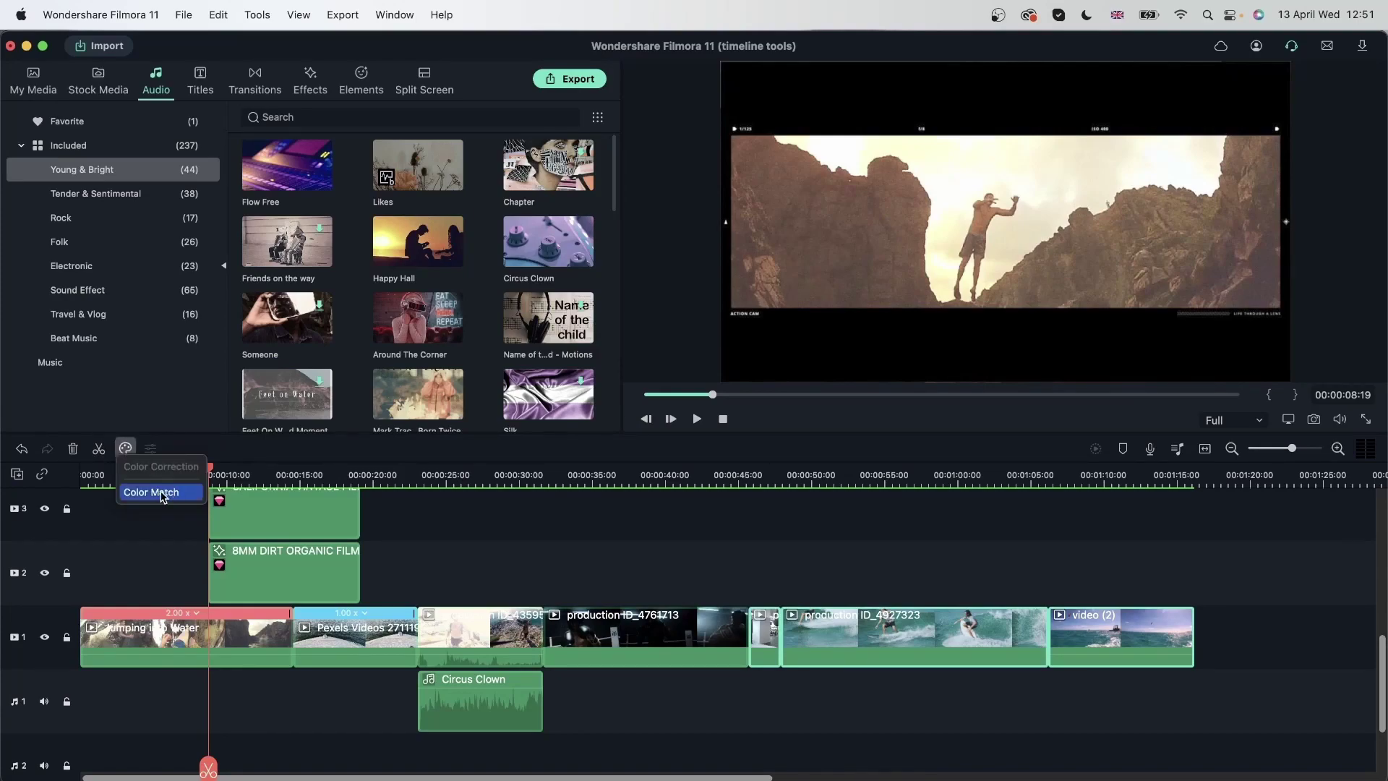
left_click(155, 493)
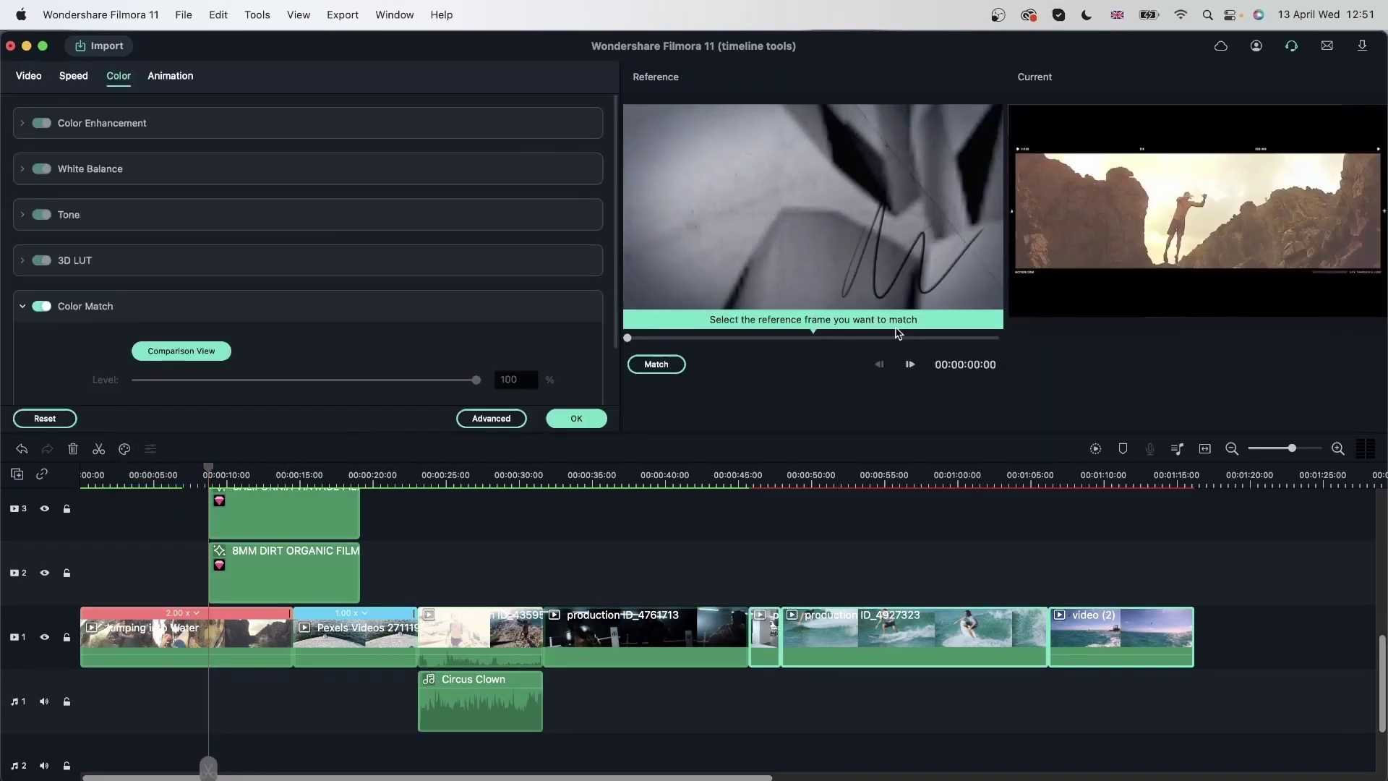
left_click_drag(628, 338, 641, 338)
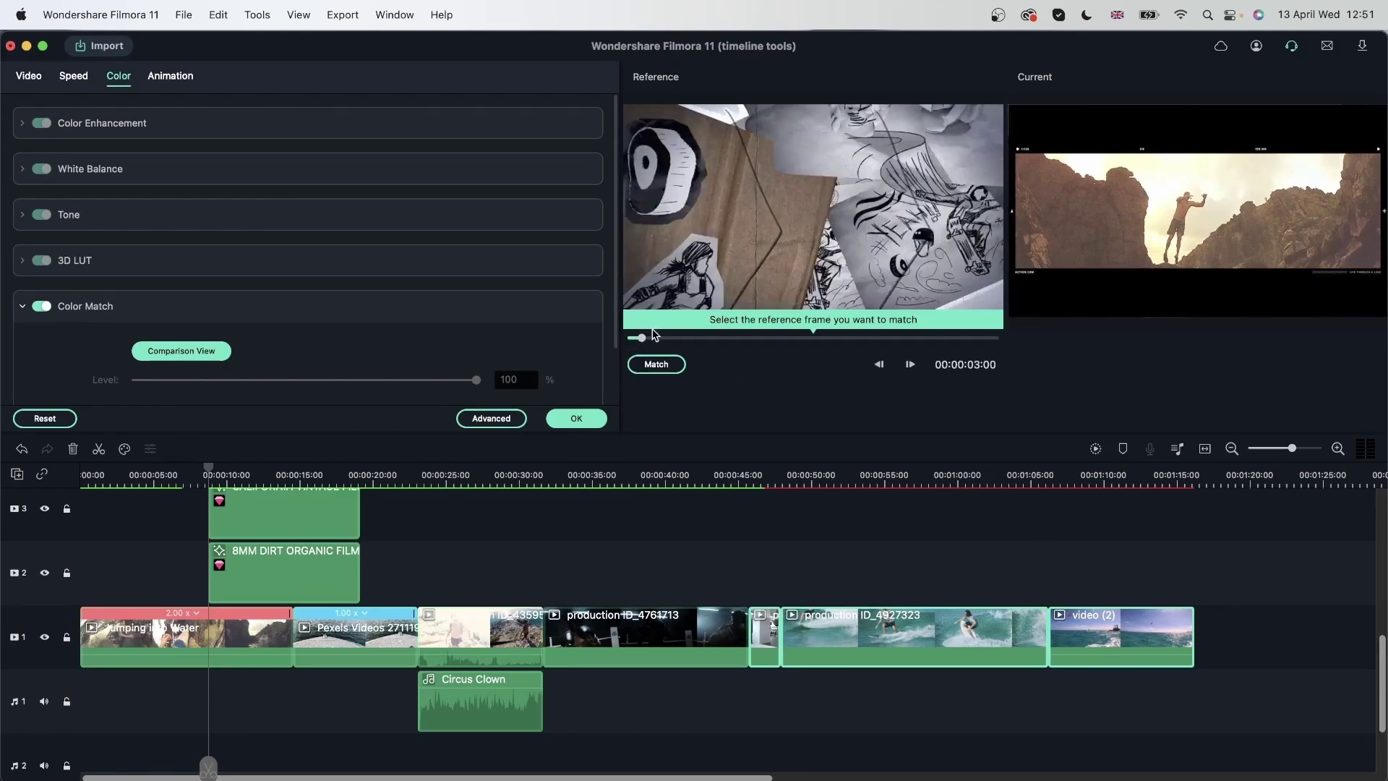
left_click_drag(641, 338, 760, 357)
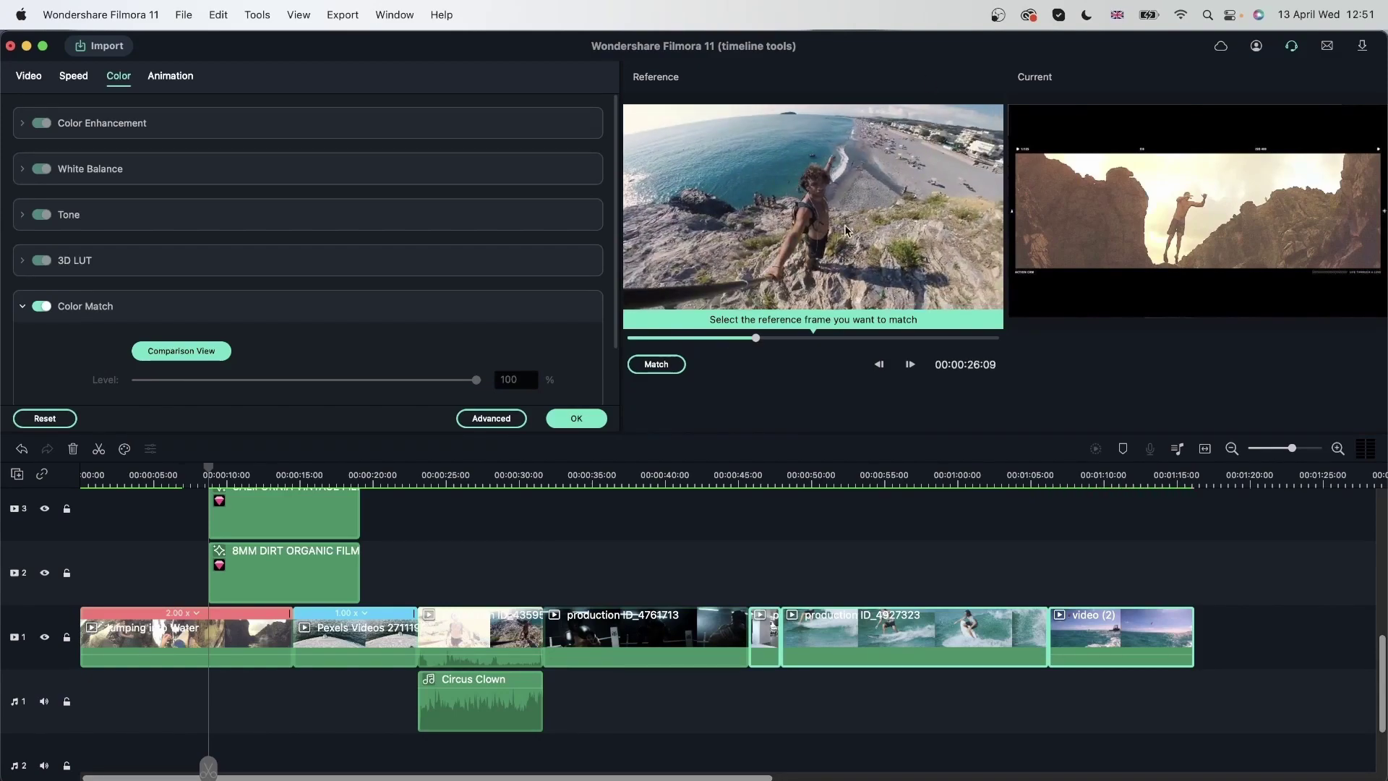
left_click(658, 364)
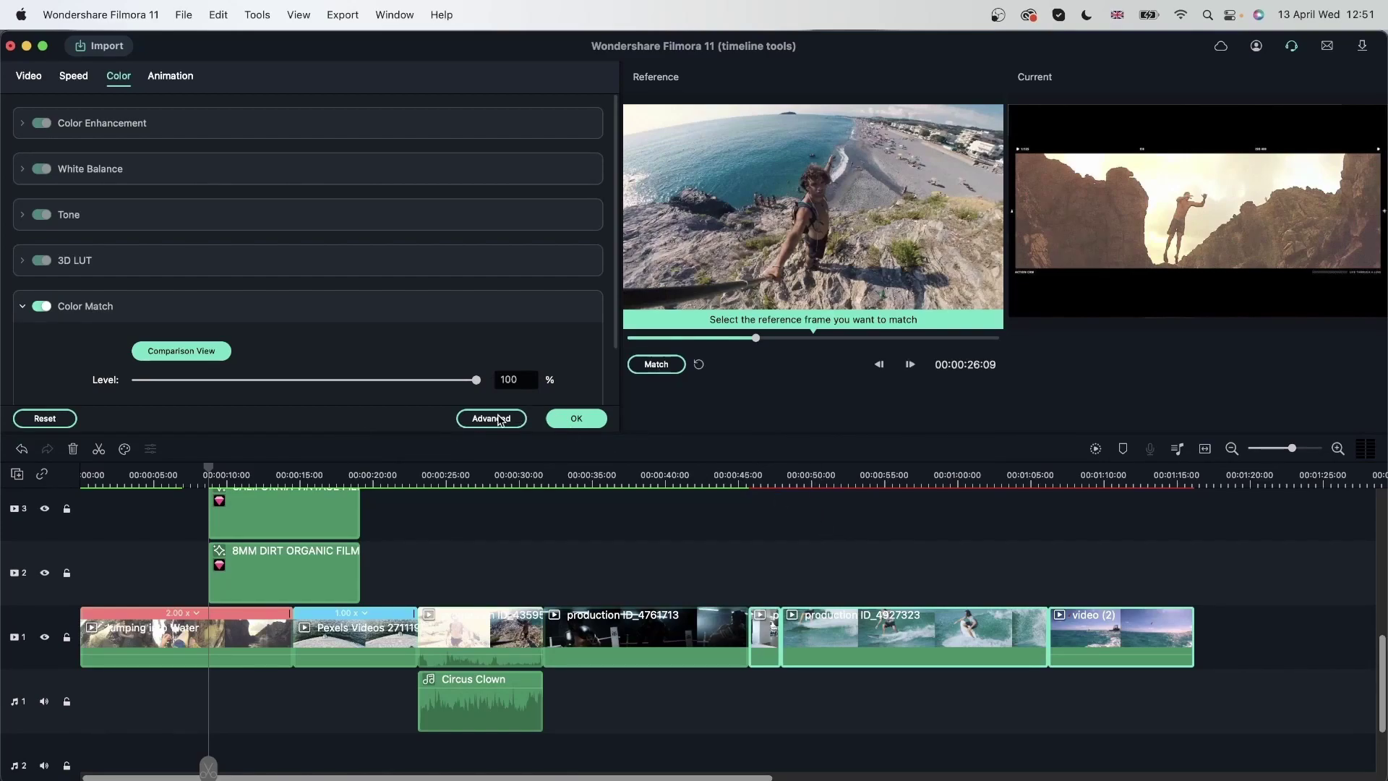
left_click(385, 380)
Confirm the colour match, then drag the clips after production_ID_4761713 right to about 00:00:49
left_click(576, 418)
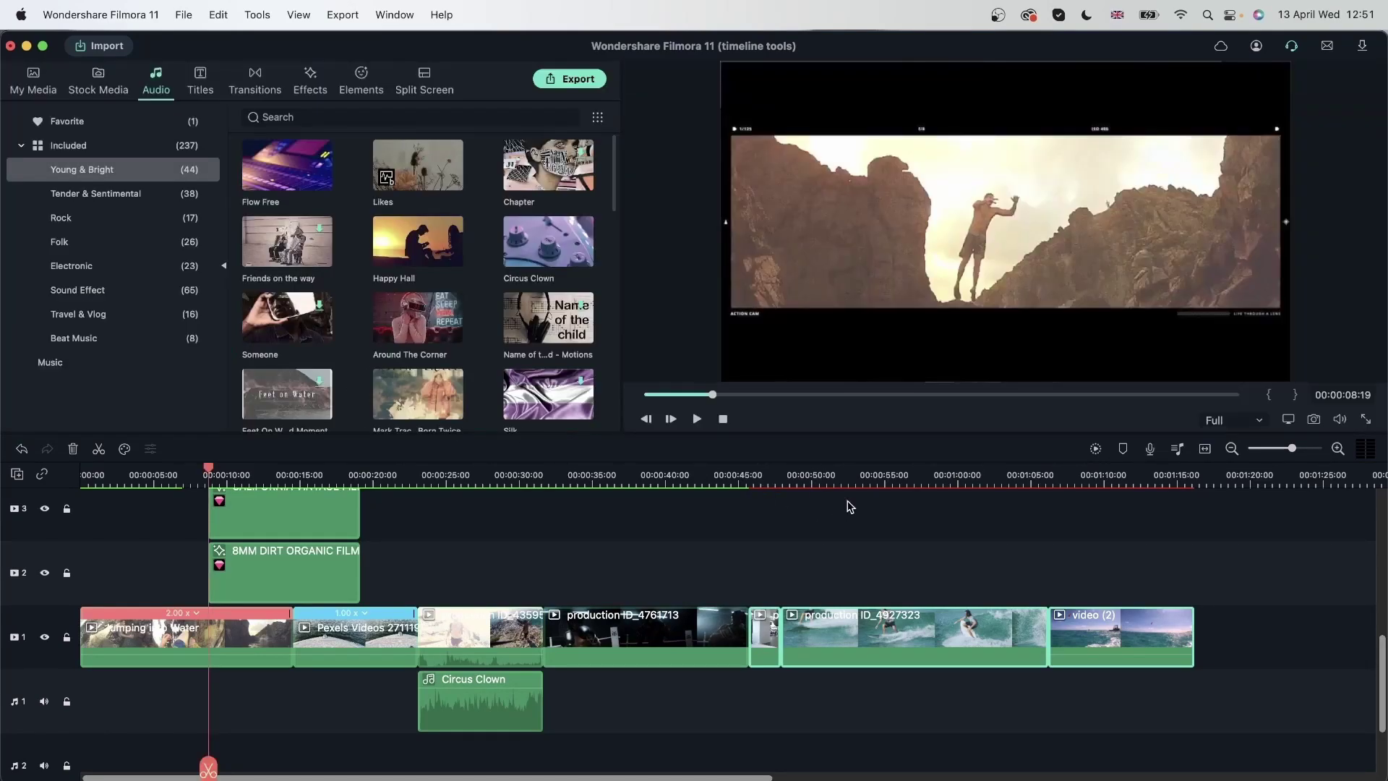
left_click(844, 479)
left_click(944, 477)
left_click(1041, 477)
left_click(1092, 475)
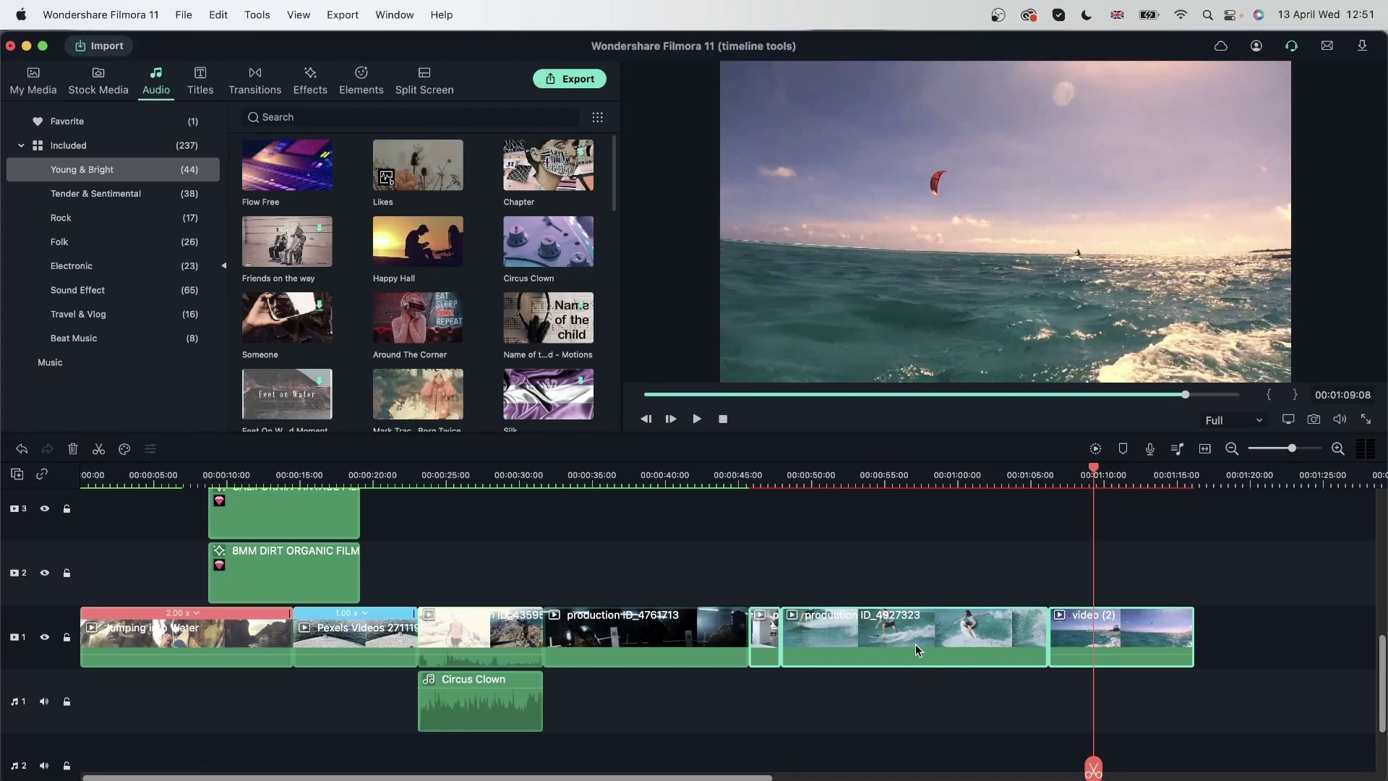
left_click_drag(917, 638, 931, 719)
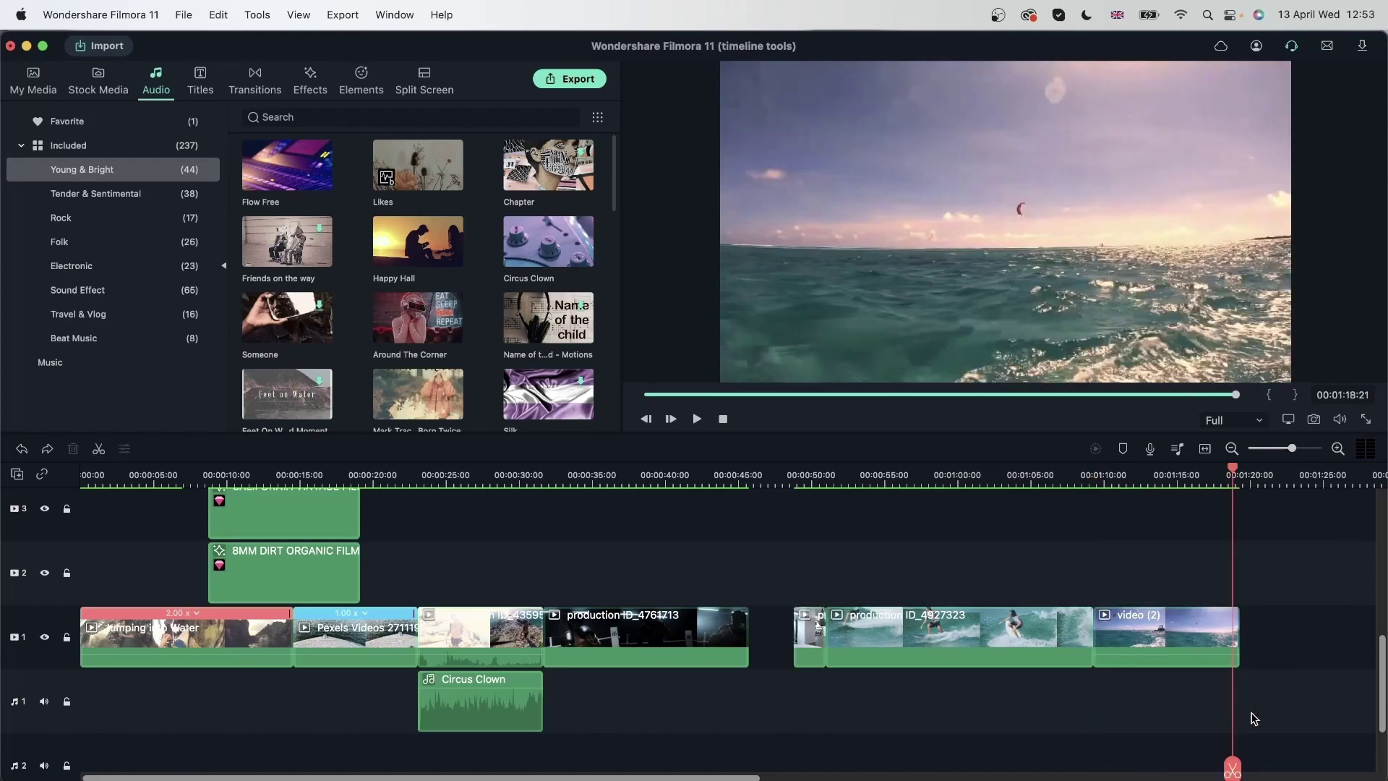
Delete the empty gap on track 1 so the later clips close up
left_click(764, 639)
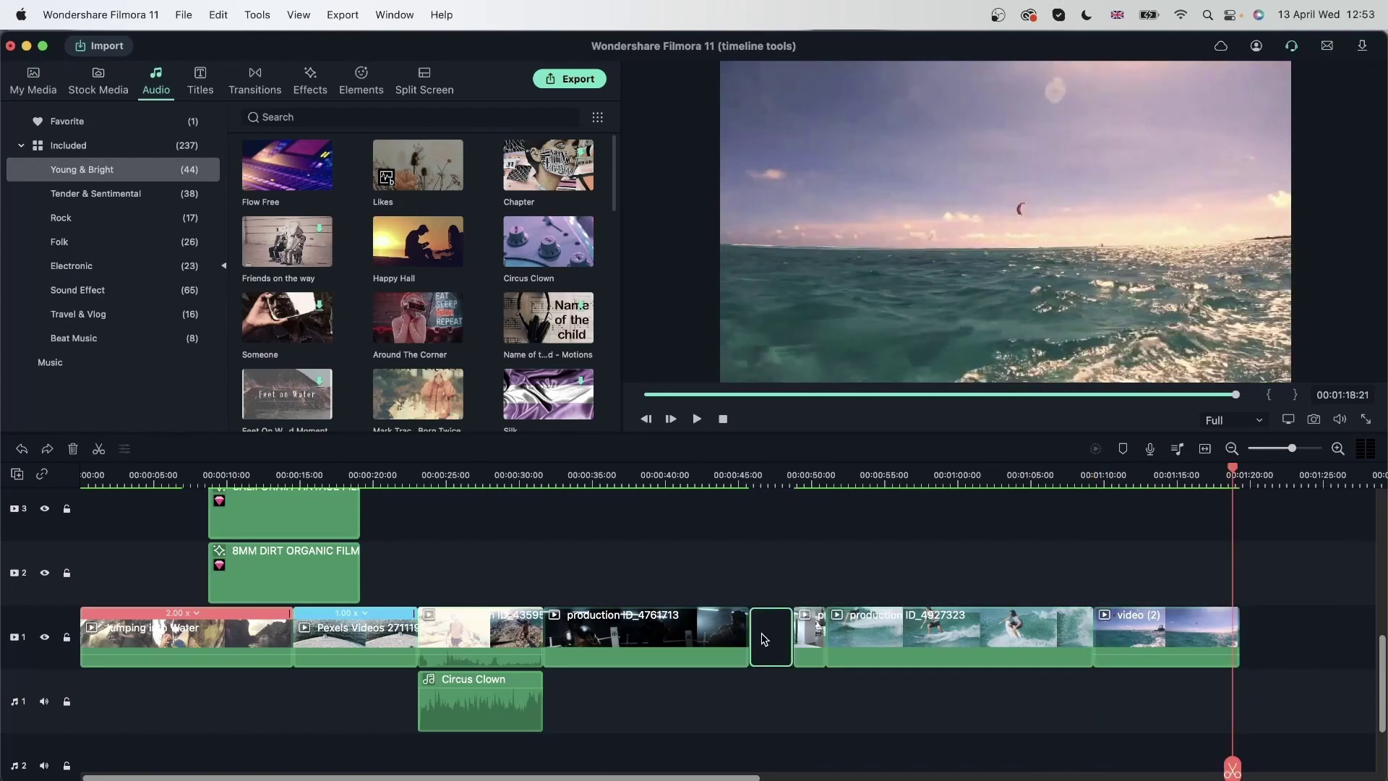
key("Delete")
scroll(514, 600, "up", 5)
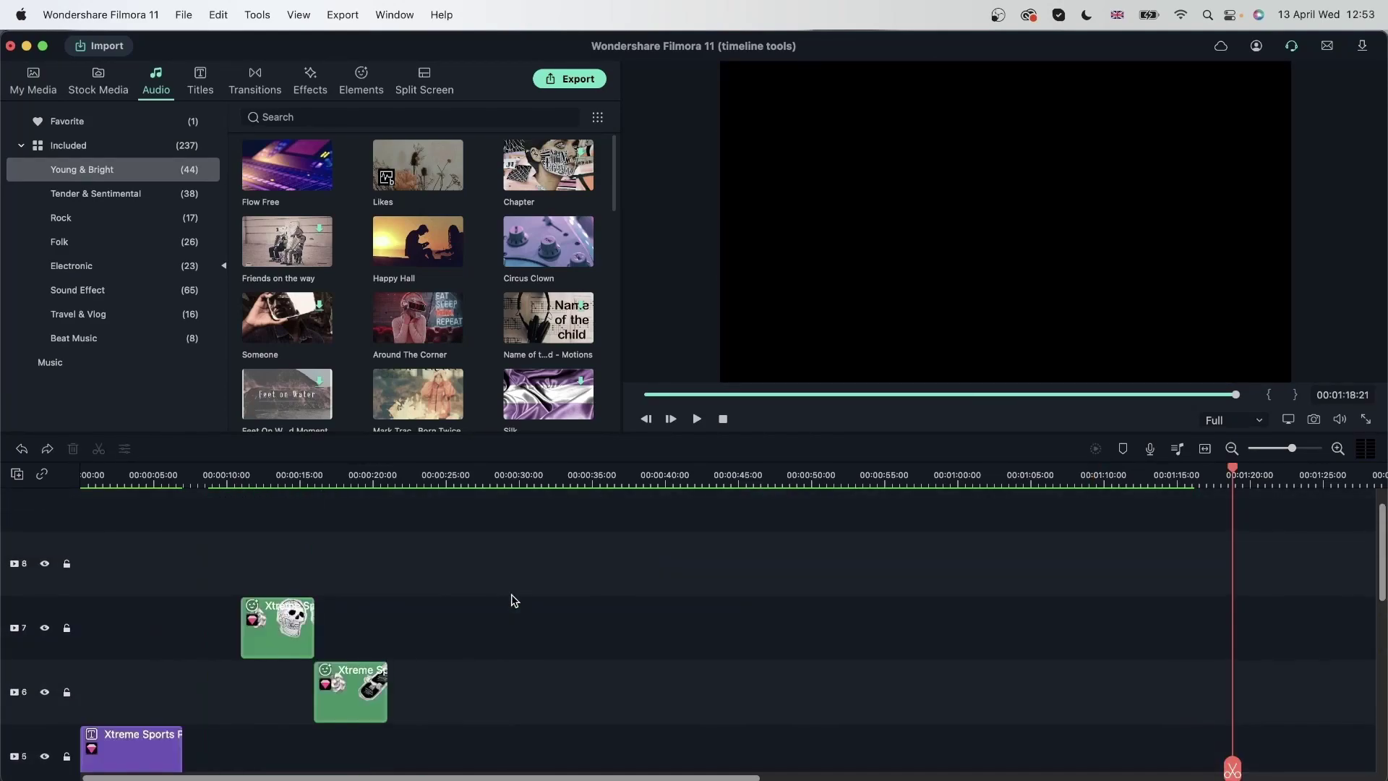
scroll(513, 600, "down", 7)
Zoom the timeline out to show the whole project through 00:01:18:21
left_click(1232, 448)
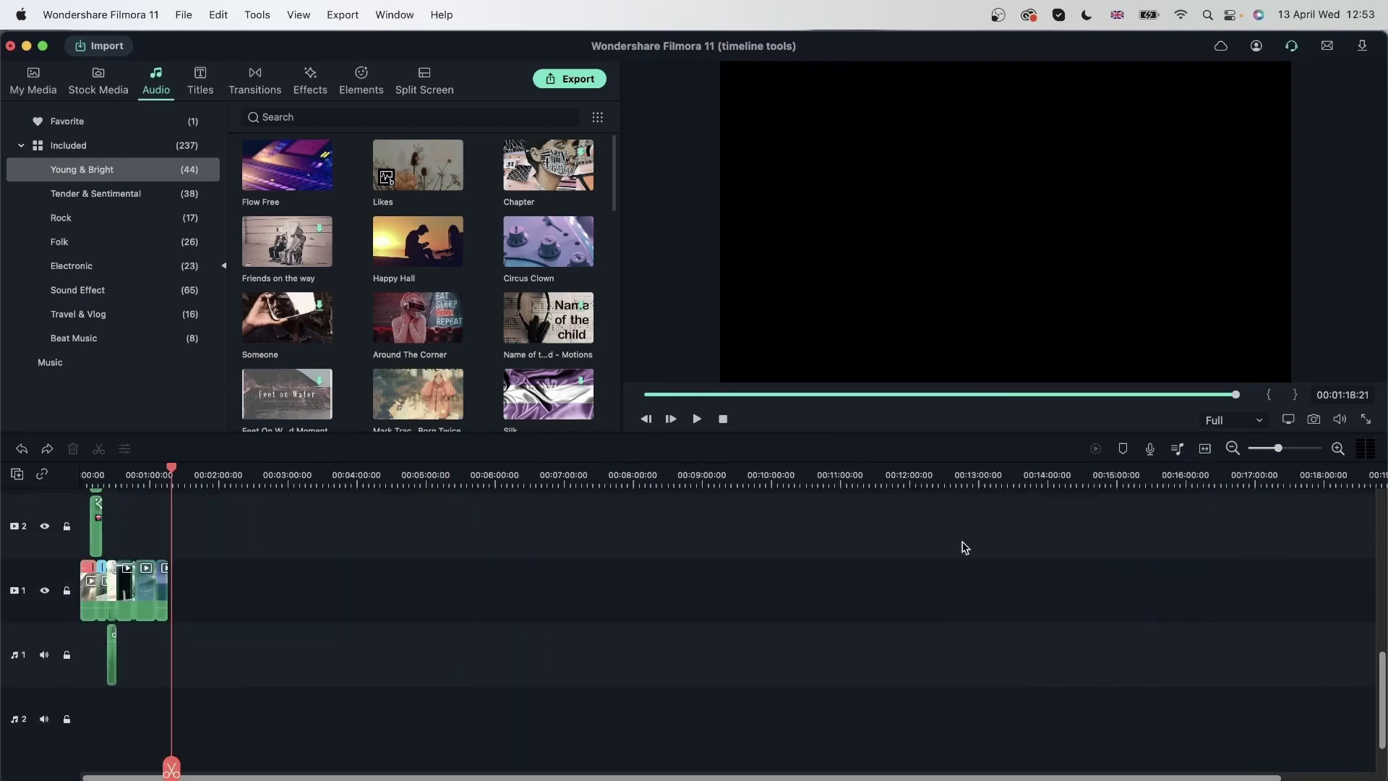
scroll(269, 766, "left", 5)
scroll(192, 612, "up", 4)
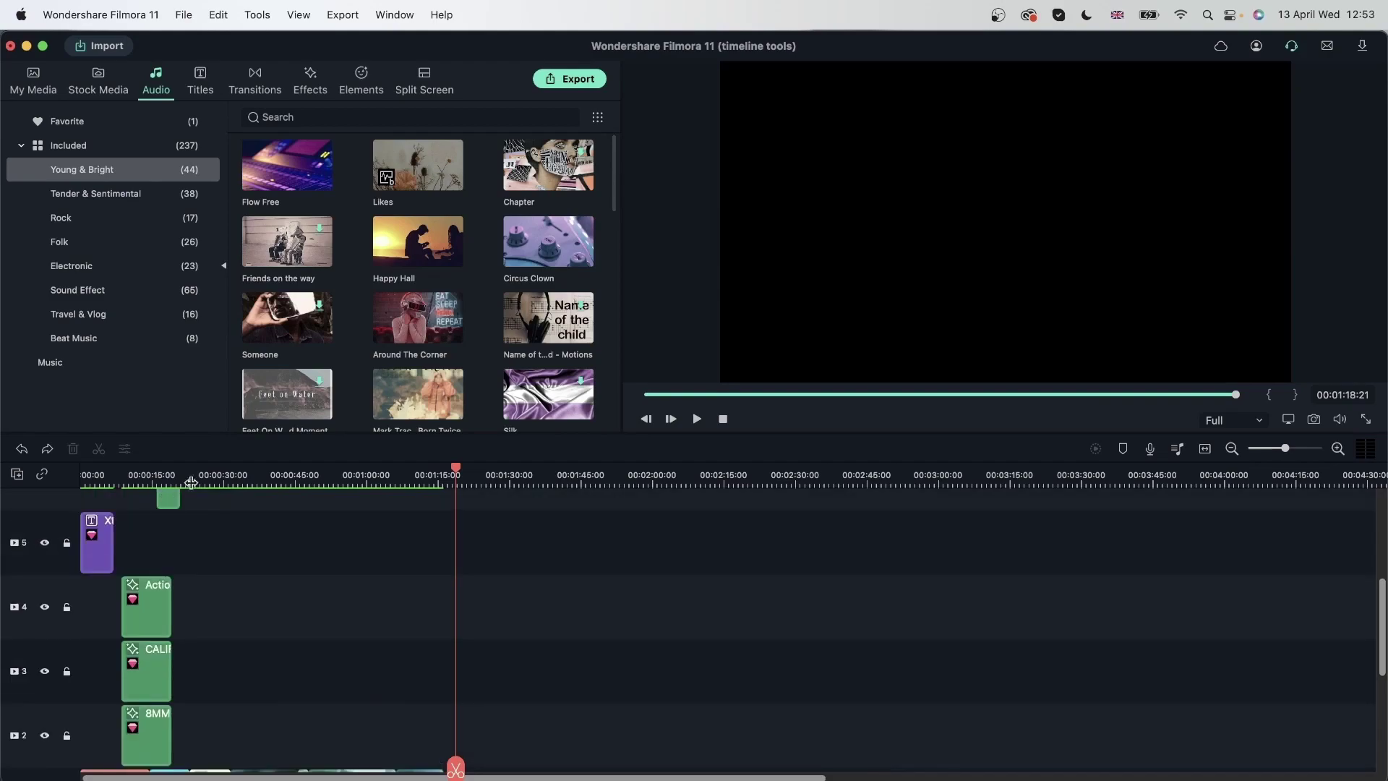
scroll(192, 607, "up", 2)
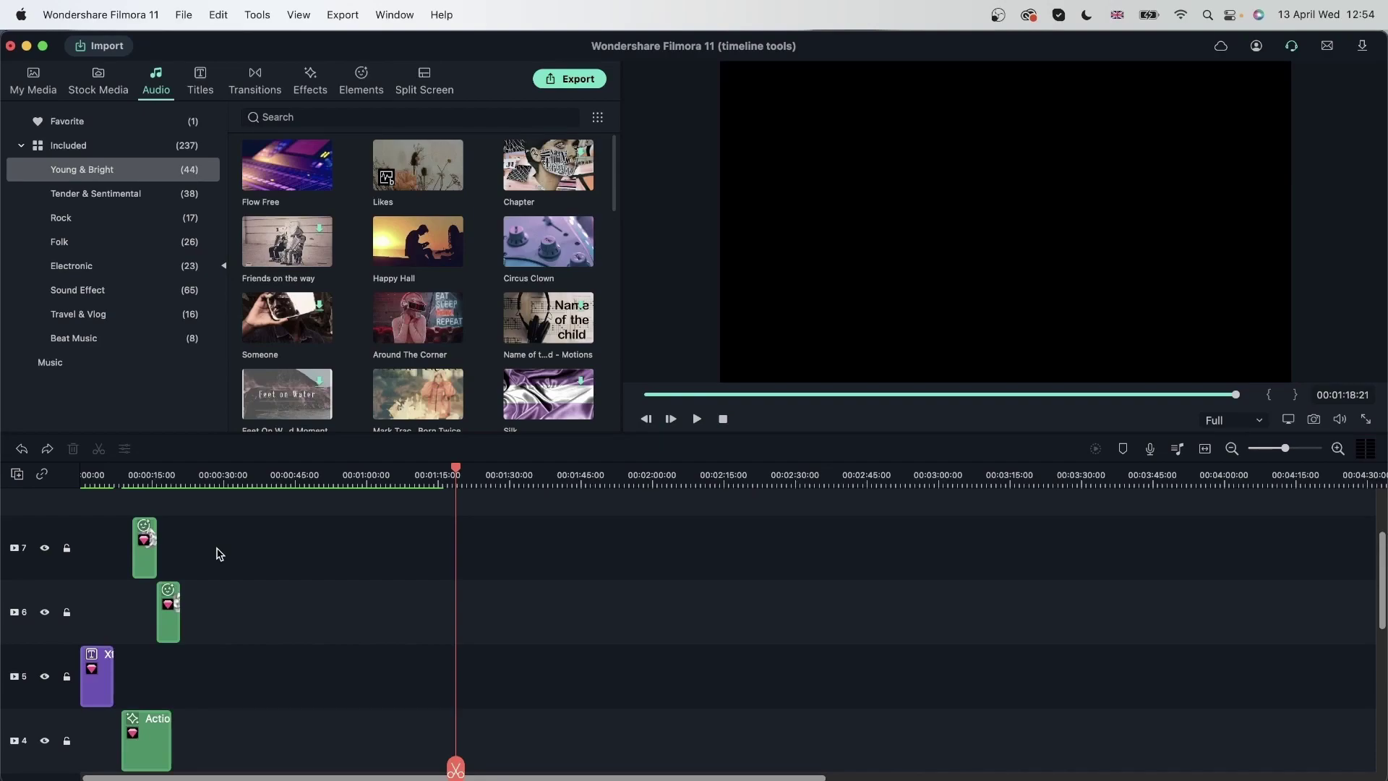
scroll(409, 700, "down", 10)
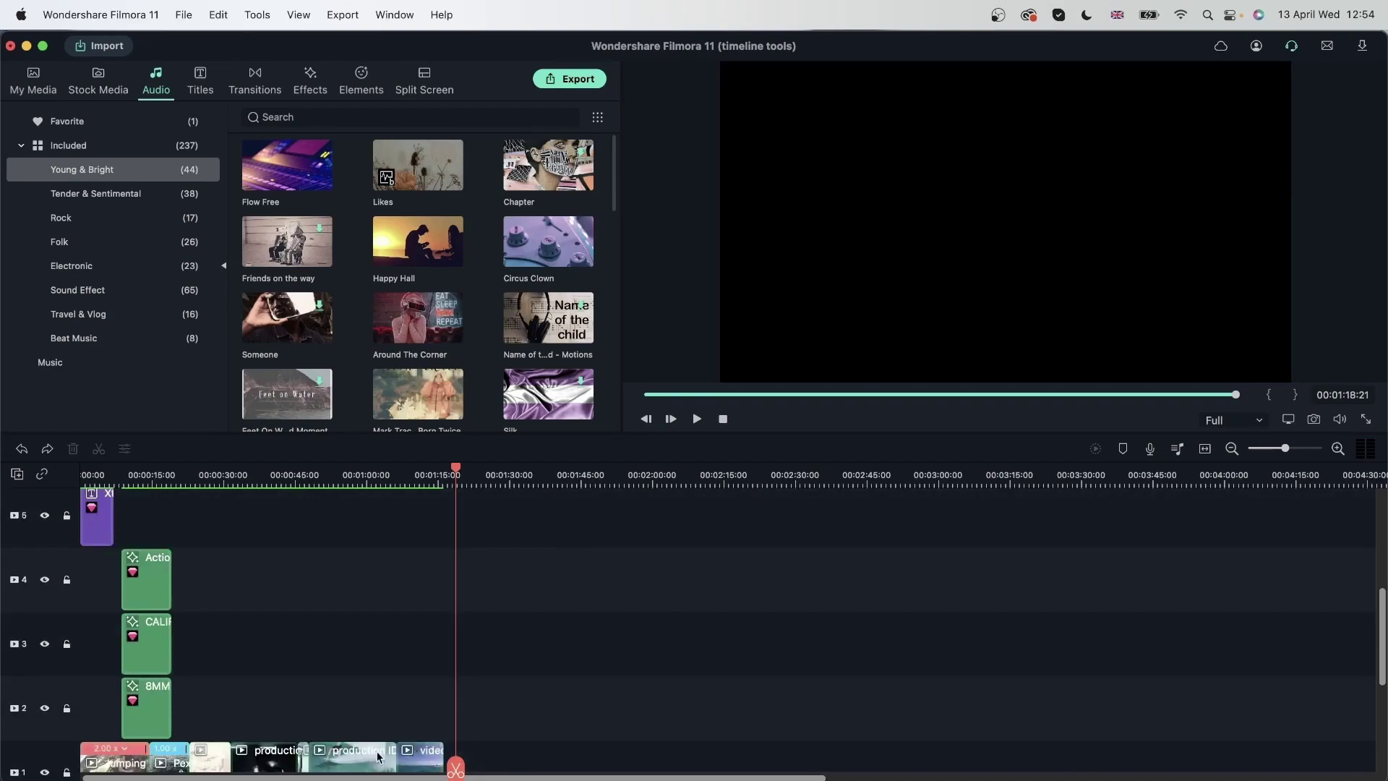
Marquee-select the project's clips, ungroup them, then bind them together with Keep Group
left_click_drag(600, 741, 22, 452)
right_click(143, 669)
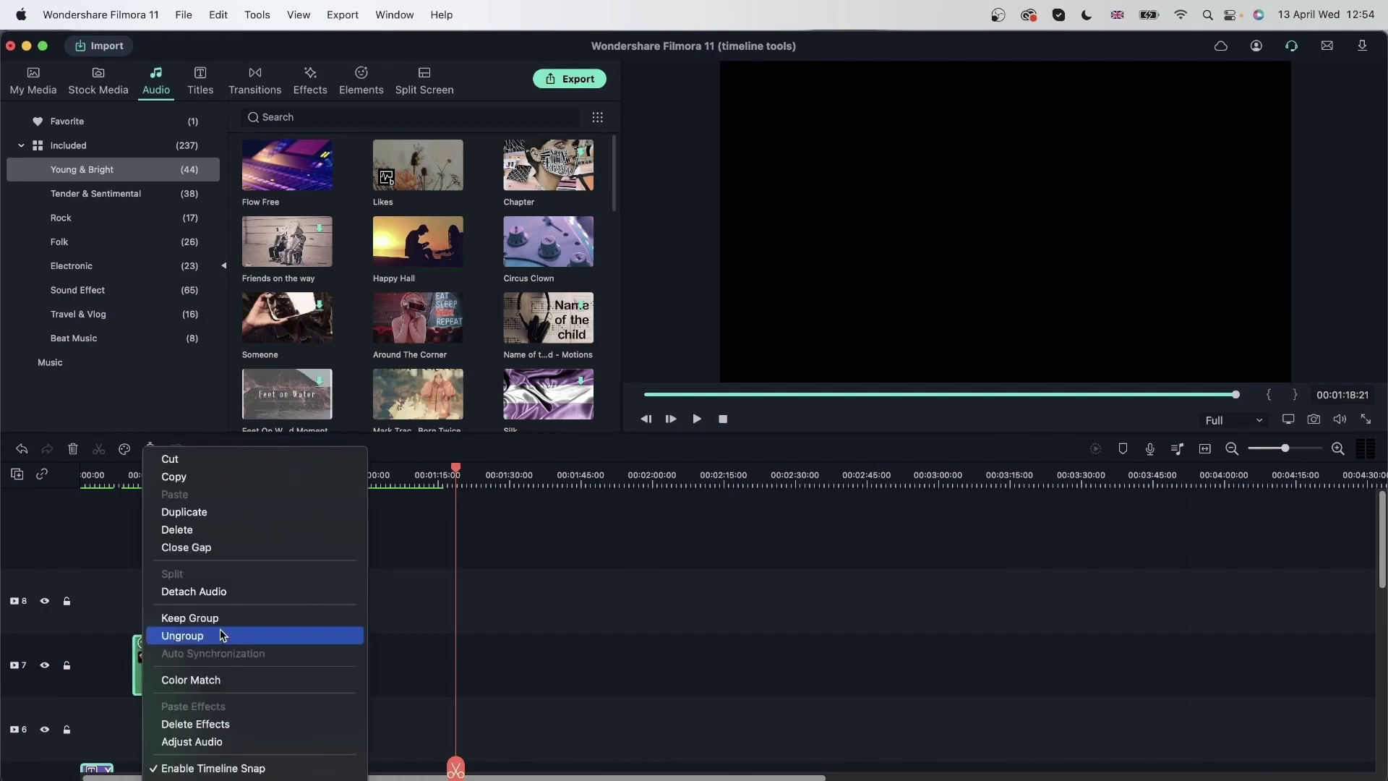
left_click(220, 634)
right_click(152, 654)
left_click(200, 618)
Select all clips and drag the whole group to around the 00:03:00 mark
scroll(297, 679, "down", 10)
scroll(300, 683, "down", 3)
scroll(318, 678, "up", 4)
left_click(330, 677)
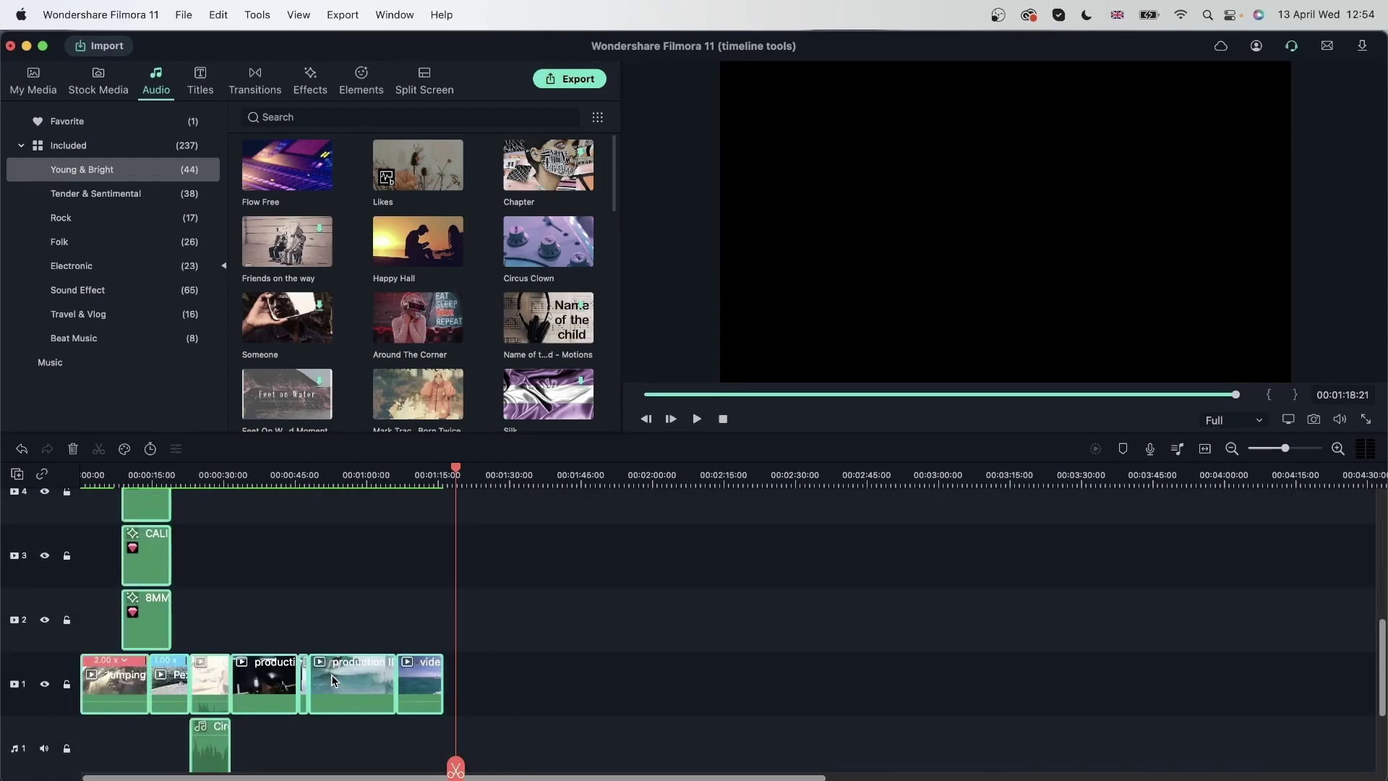
left_click_drag(205, 681, 1058, 707)
left_click(441, 680)
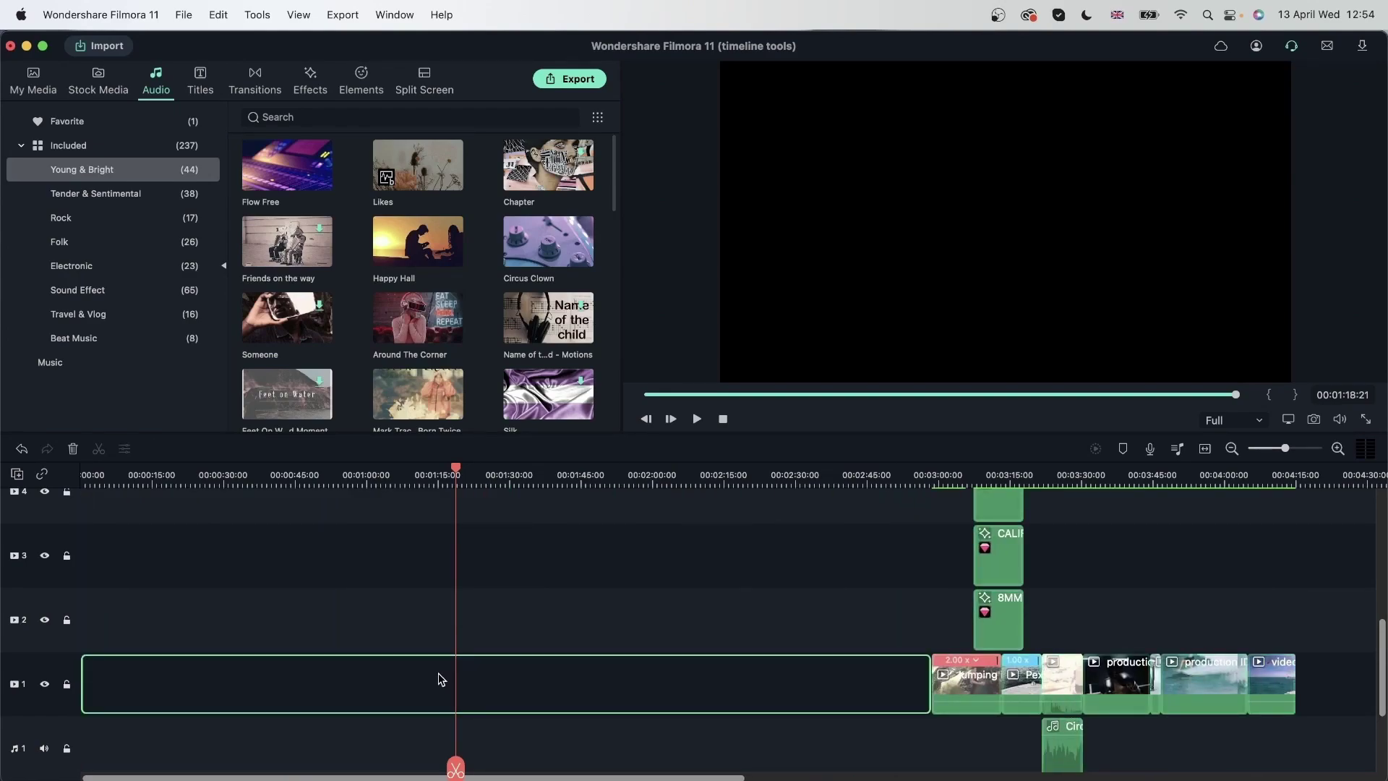
Shift the clip group out to about 2:30 and paste a second copy near 00:00:15
left_click_drag(969, 679, 852, 658)
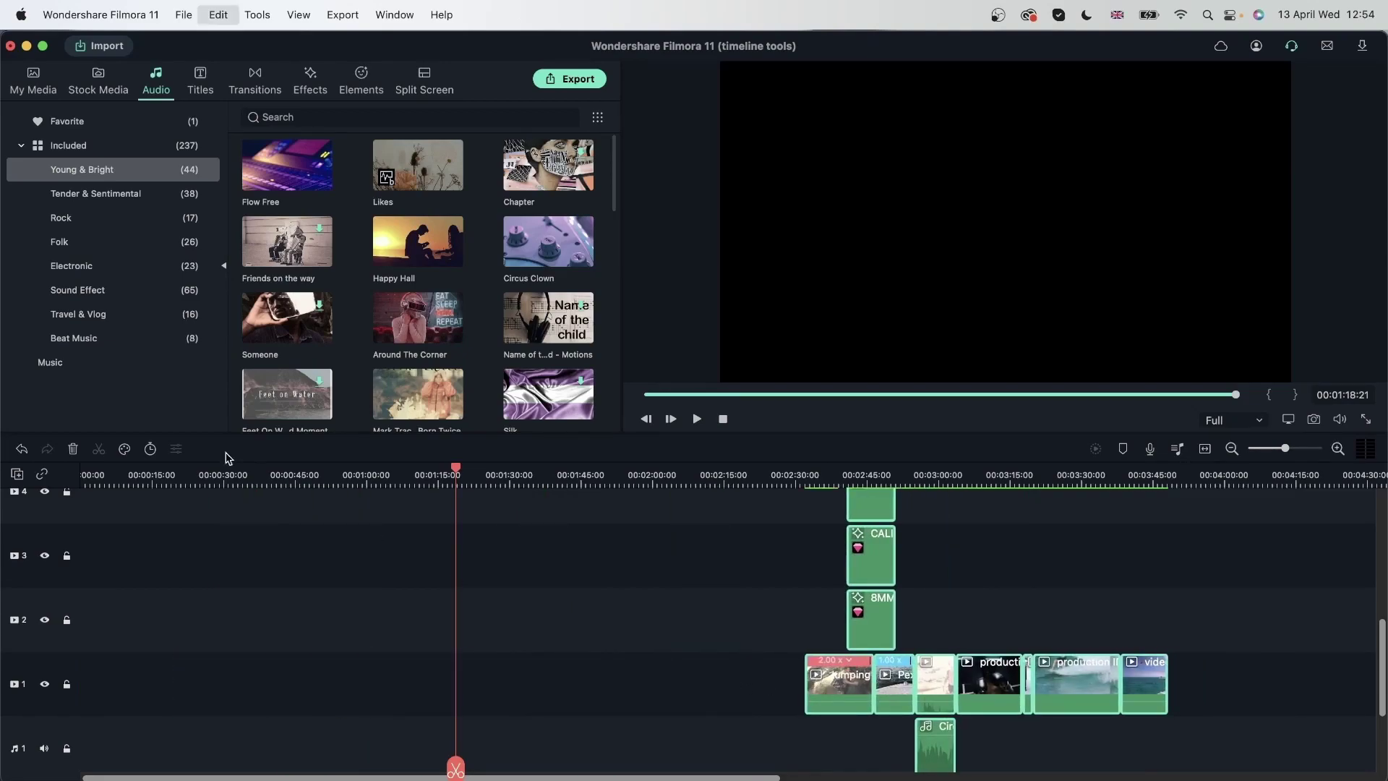
left_click(169, 475)
left_click(344, 634)
key("super+v")
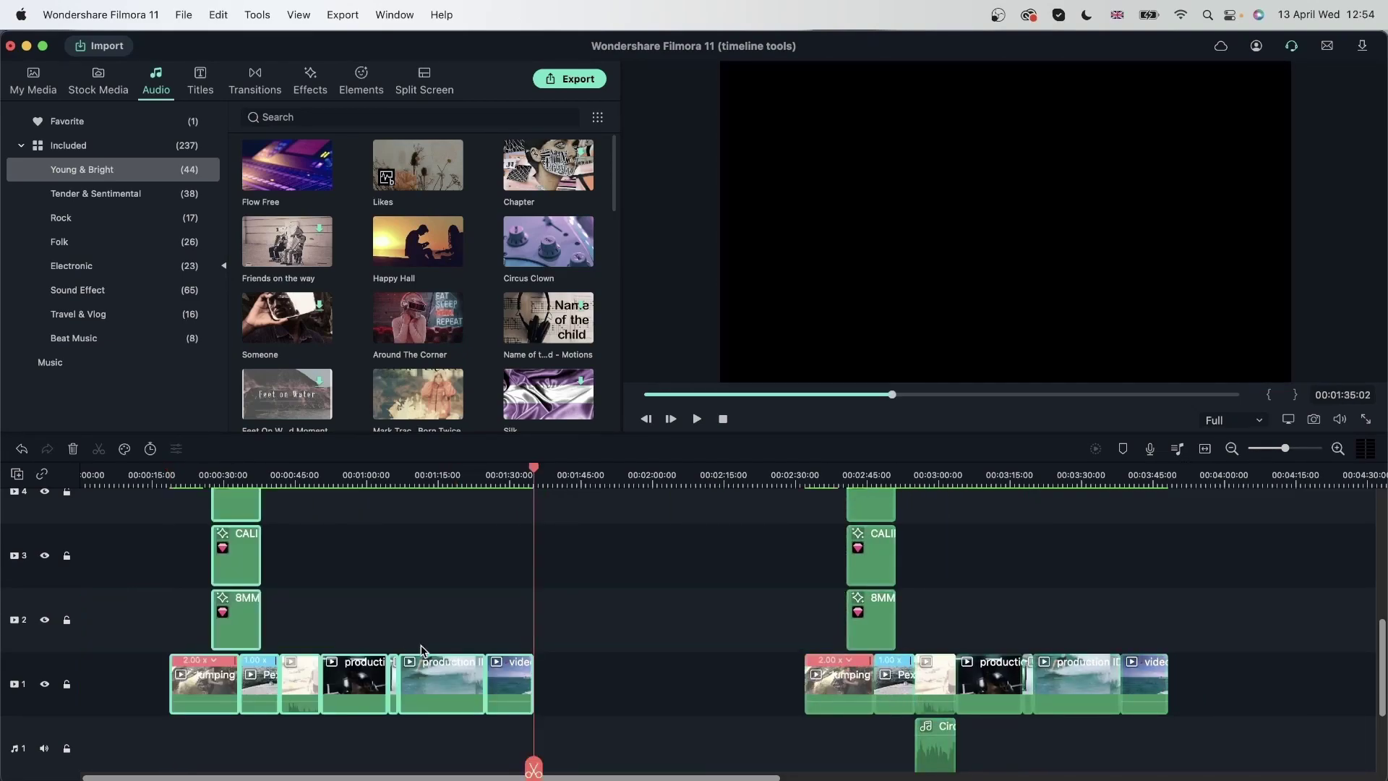
scroll(575, 649, "down", 3)
scroll(575, 649, "up", 3)
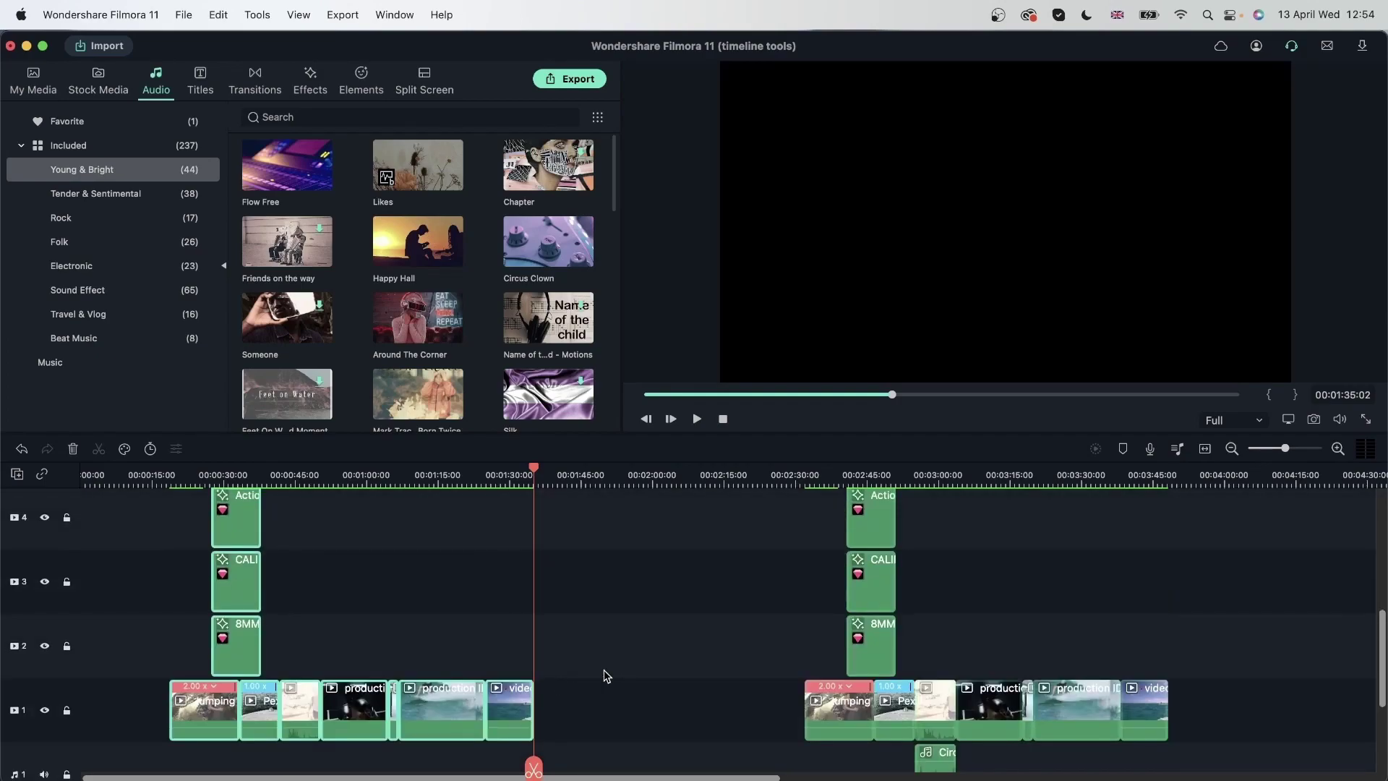
scroll(604, 676, "up", 3)
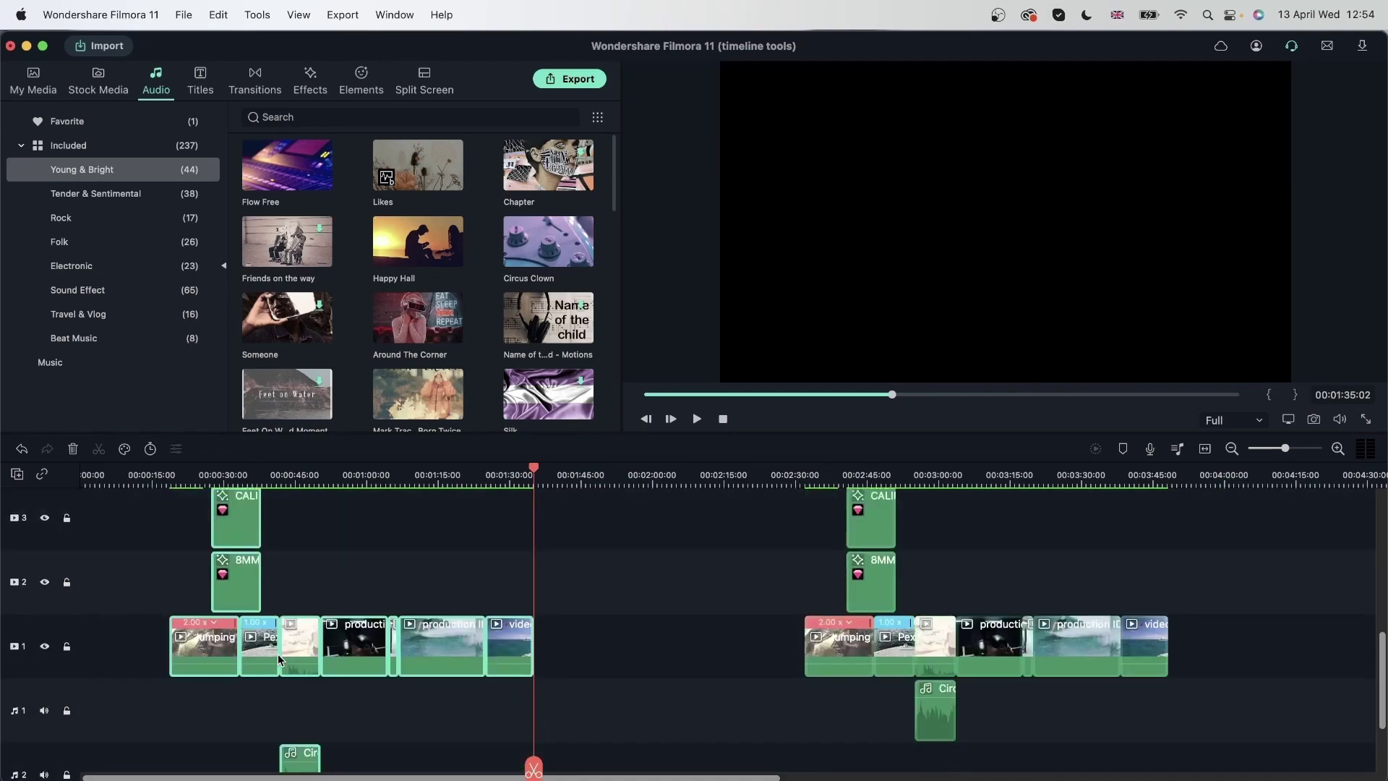
scroll(286, 657, "down", 3)
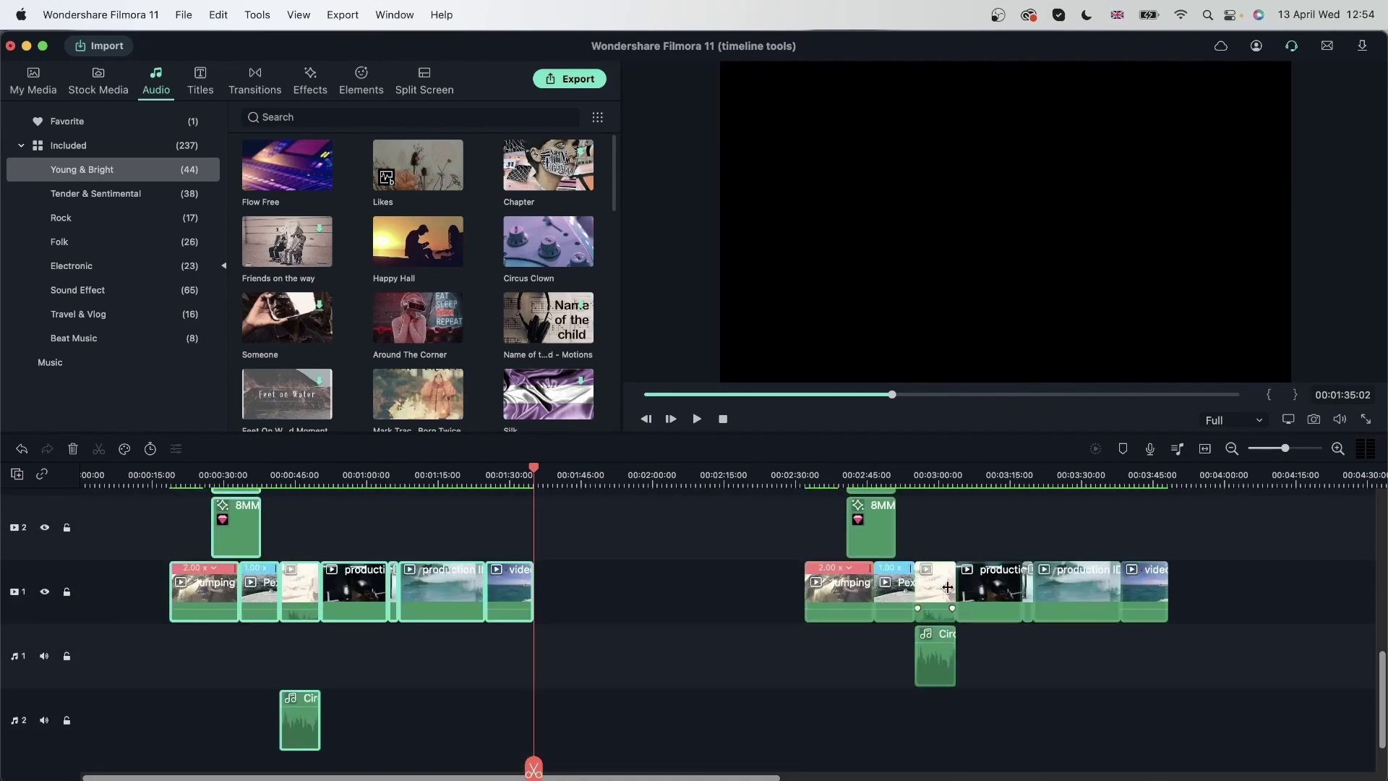
scroll(946, 585, "down", 2)
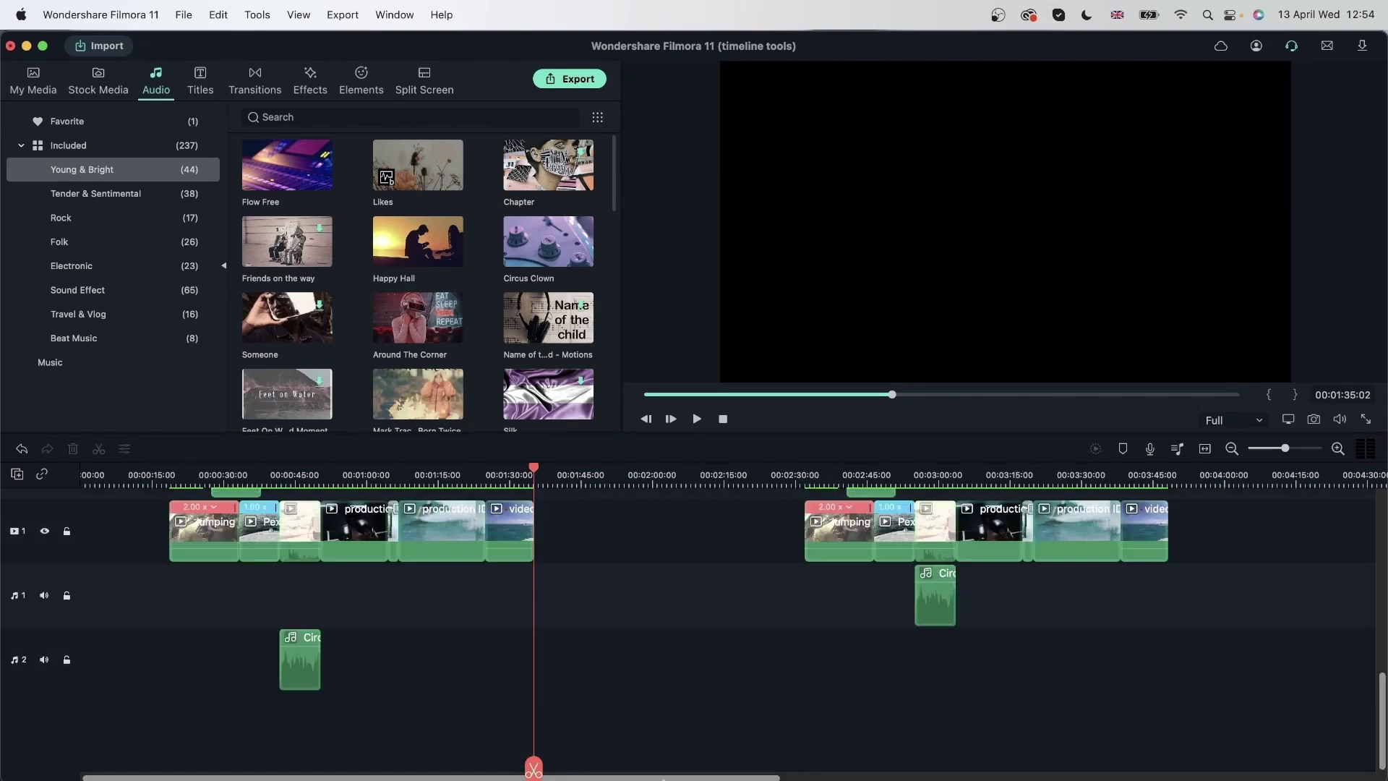
mouse_move(662, 777)
left_mouse_down()
mouse_move(788, 777)
mouse_move(661, 777)
left_mouse_up()
Marquee-select the clips of both project copies and apply Keep Group to them
scroll(644, 720, "up", 2)
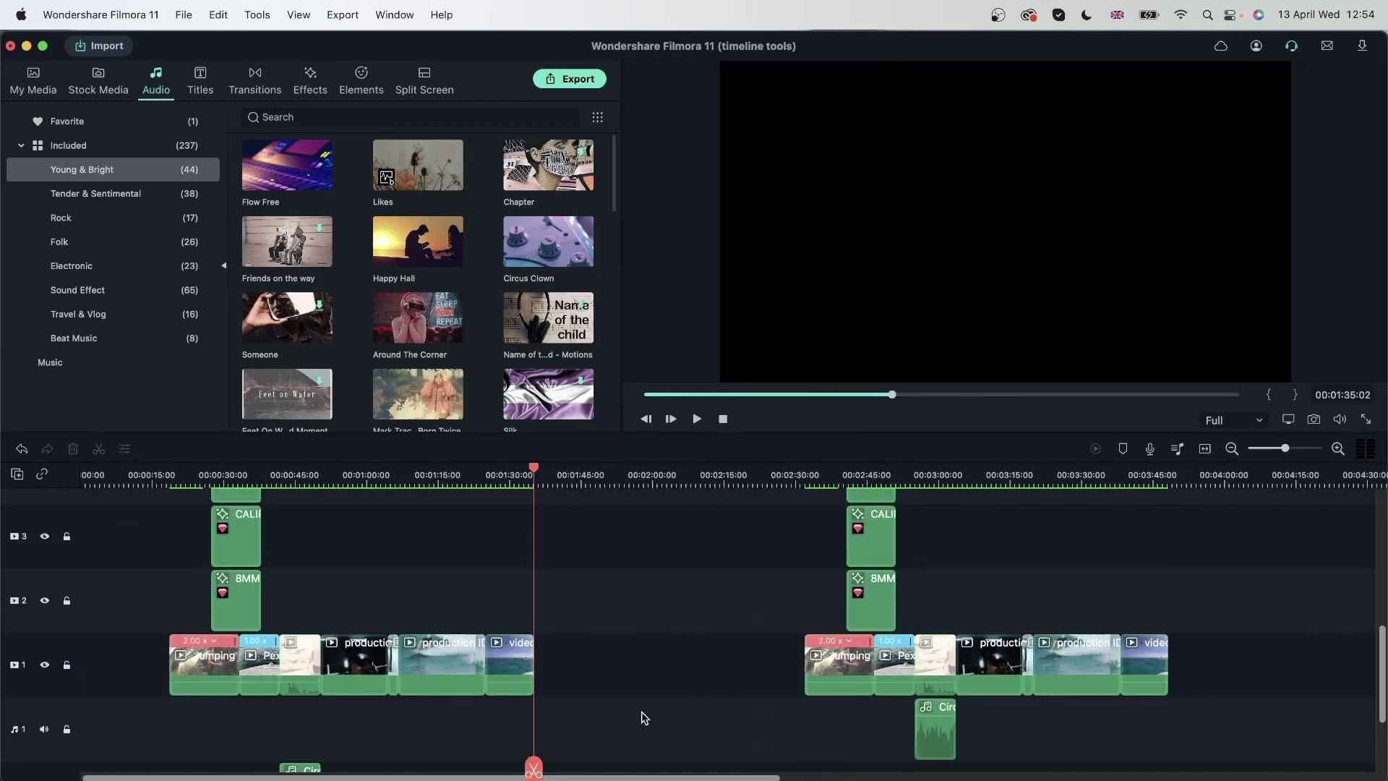
left_click_drag(1261, 728, 287, 568)
scroll(133, 532, "up", 2)
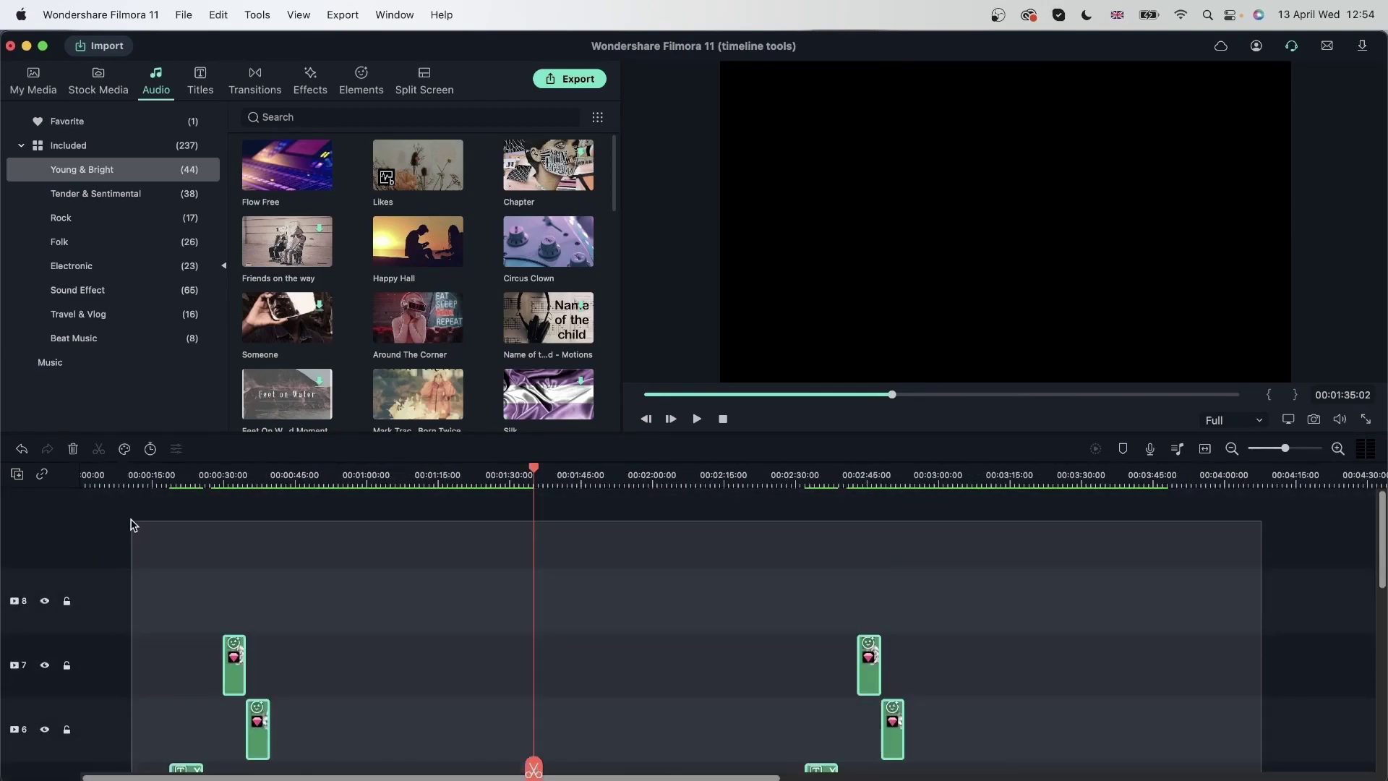
scroll(123, 589, "down", 4)
right_click(1007, 536)
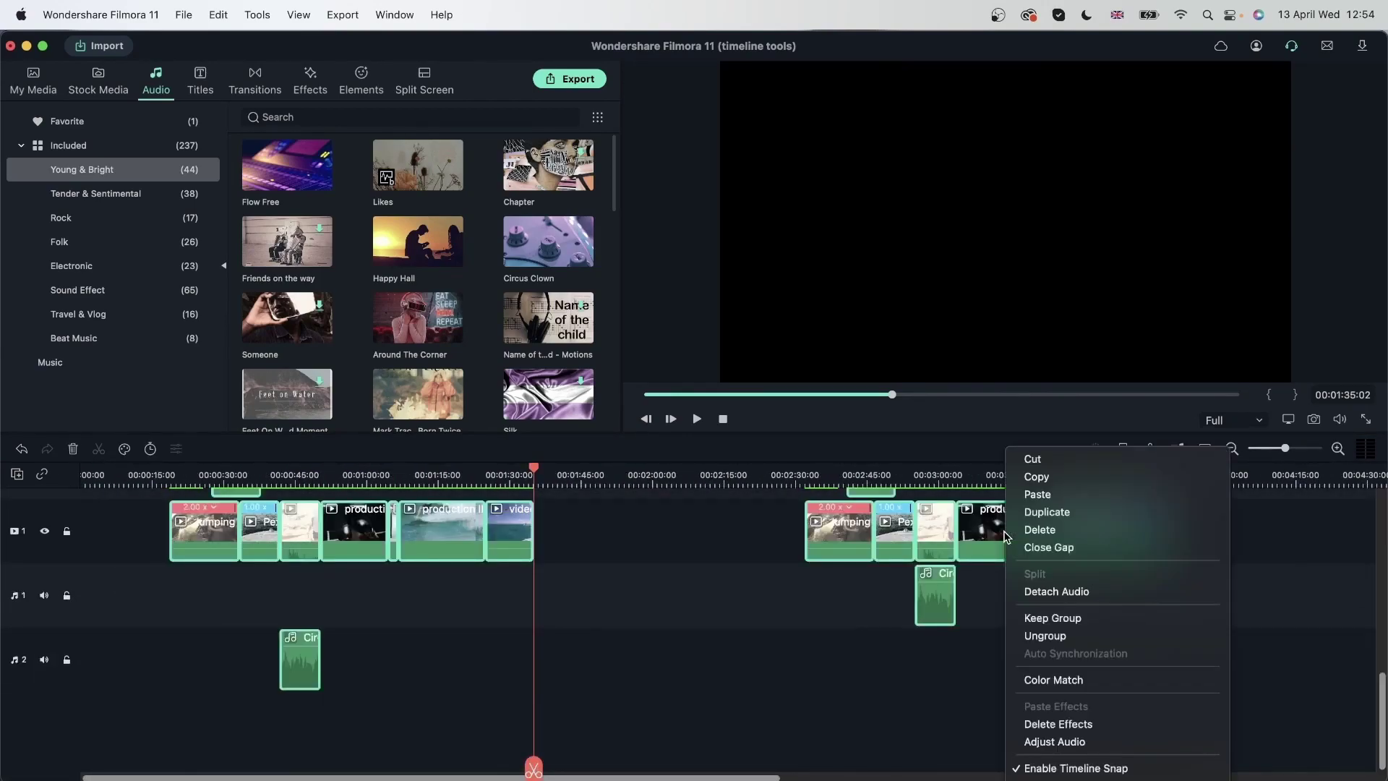
left_click(1079, 618)
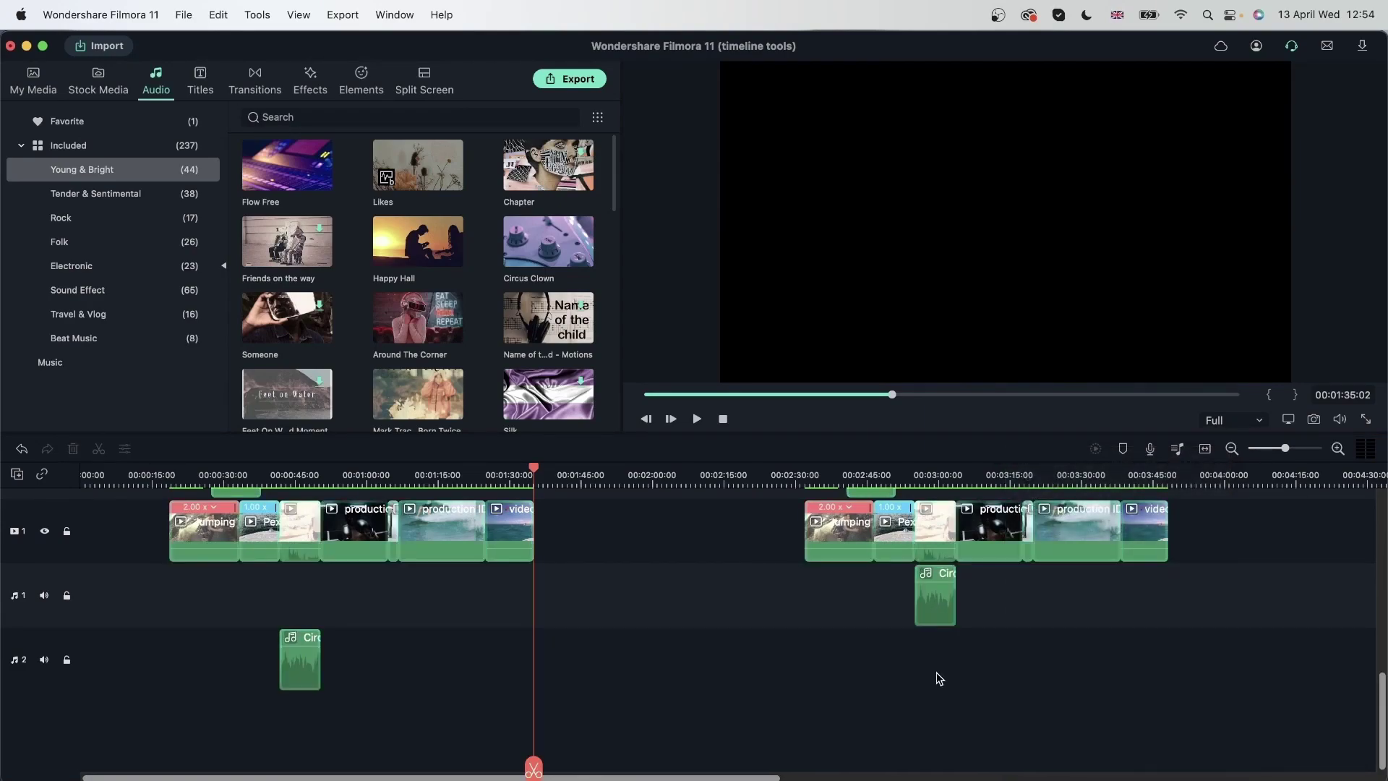
scroll(828, 672, "up", 3)
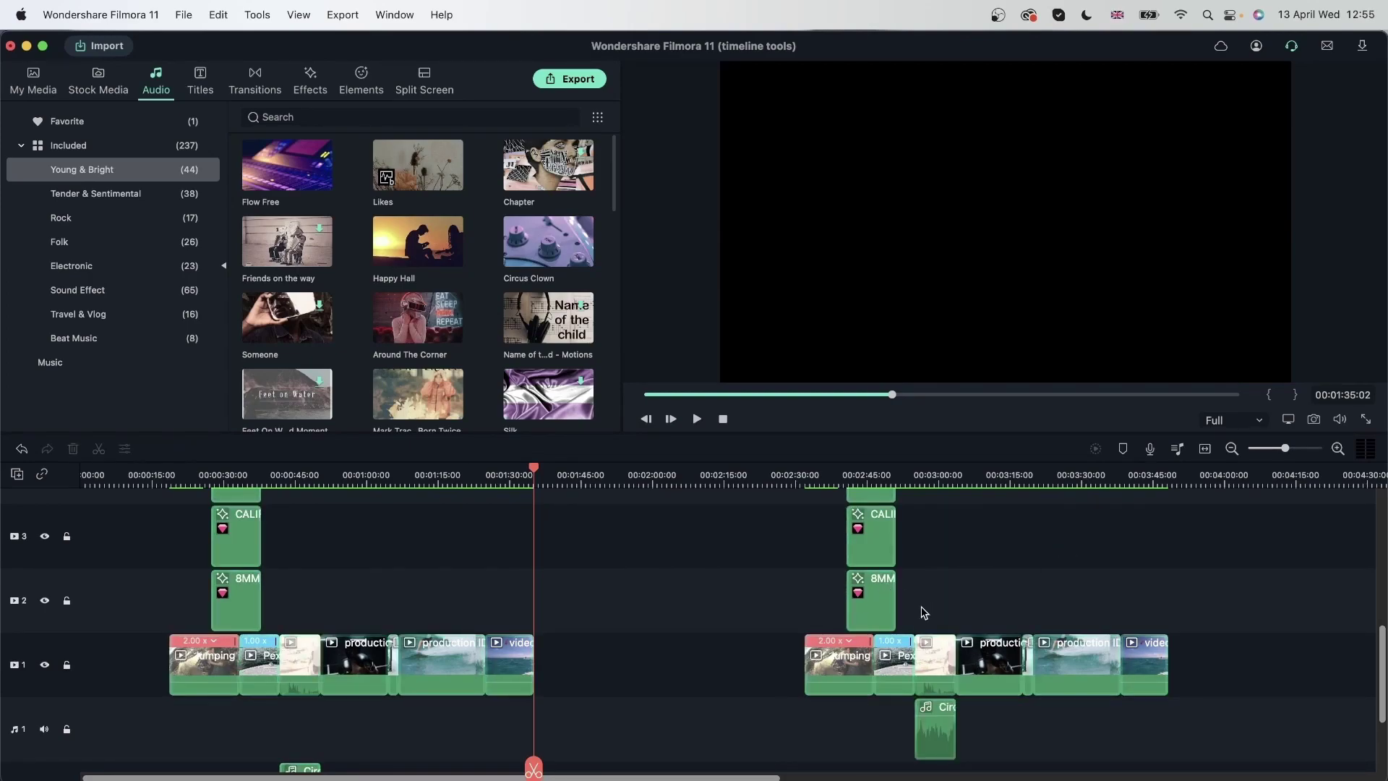
scroll(666, 730, "down", 3)
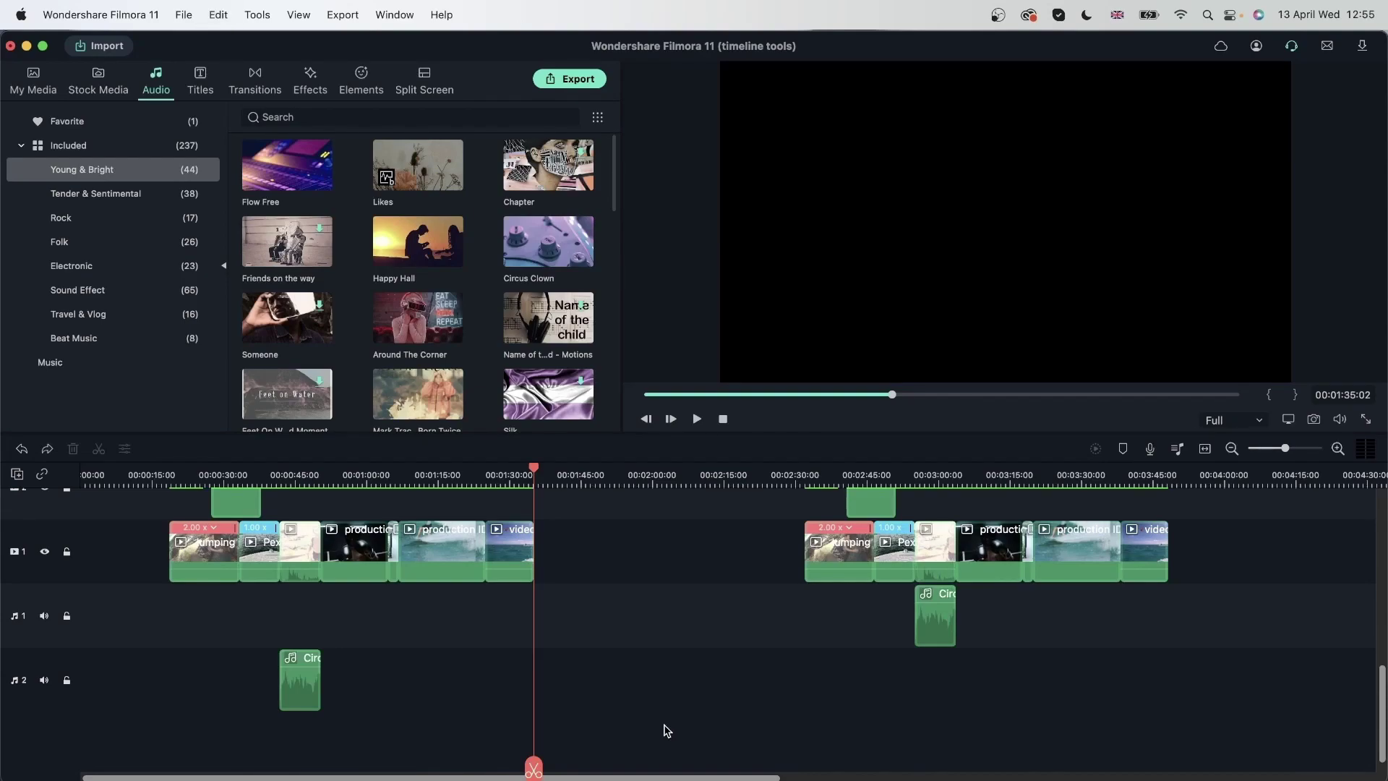
Undo the paste and group move, then fit the single remaining project copy in the timeline
key("super+z")
key("super+z")
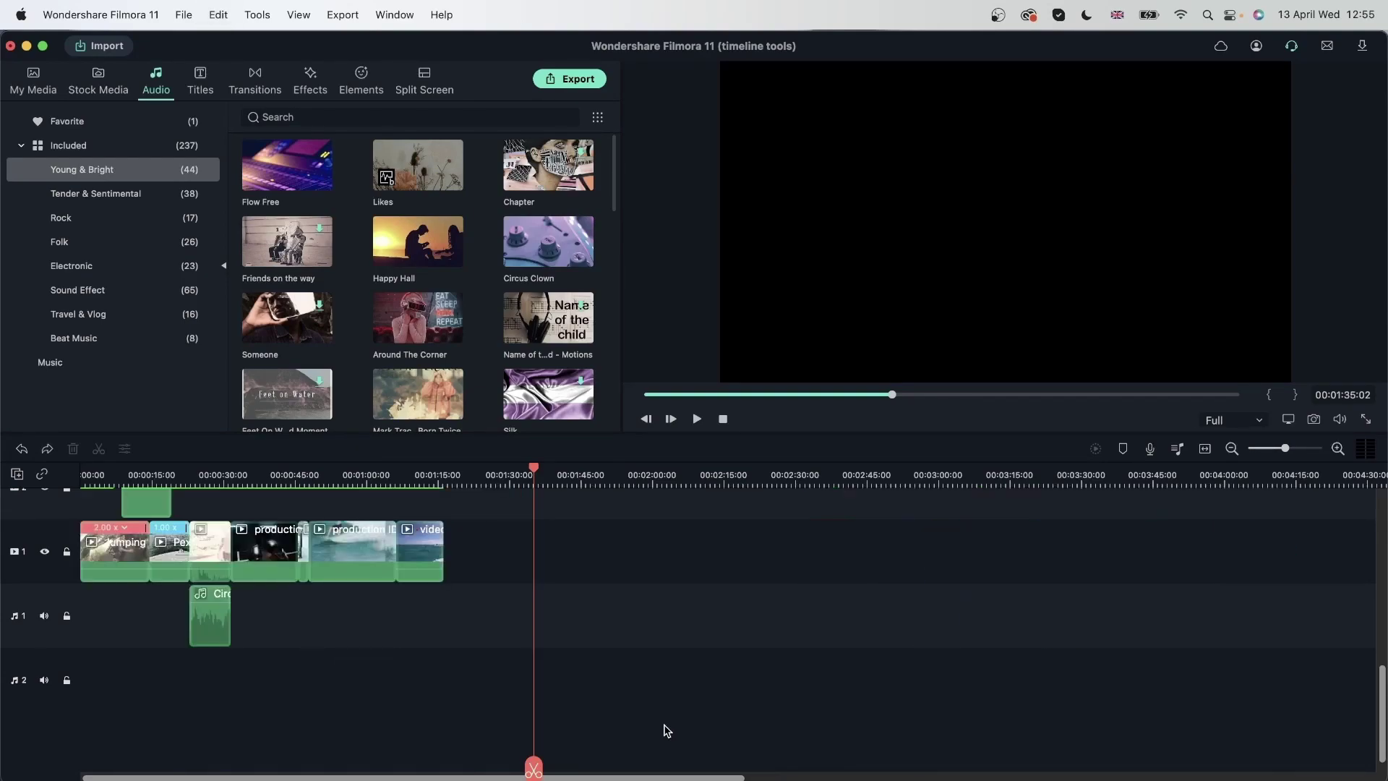
scroll(363, 698, "up", 7)
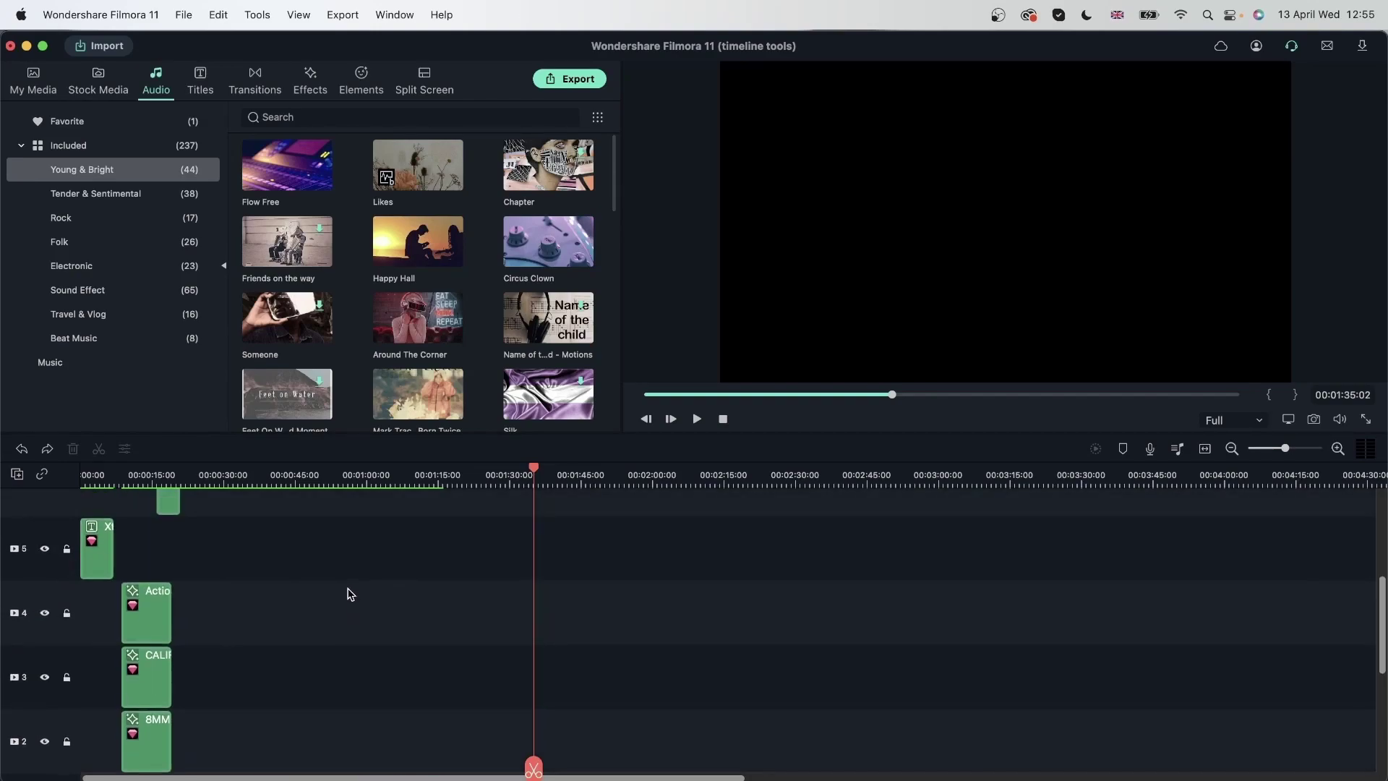
scroll(349, 594, "down", 4)
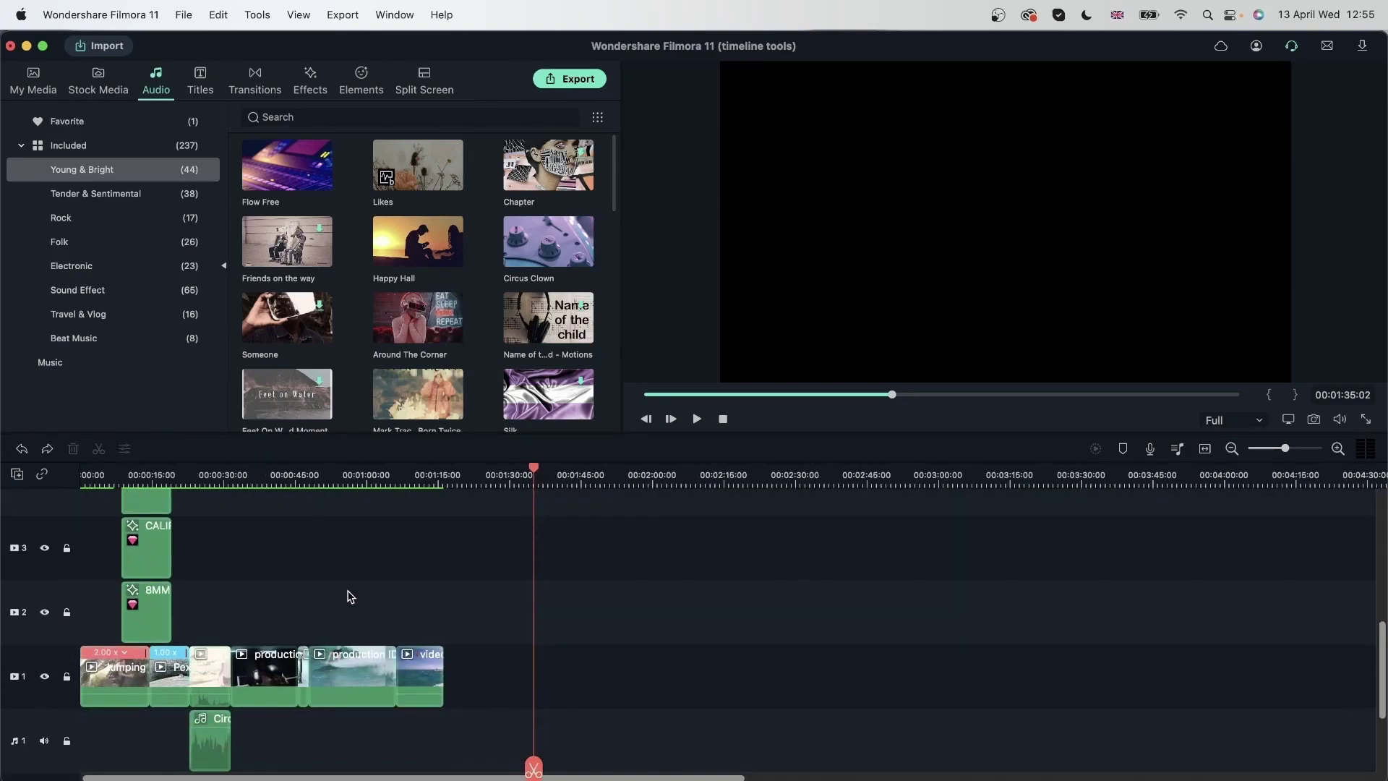
left_click(1204, 449)
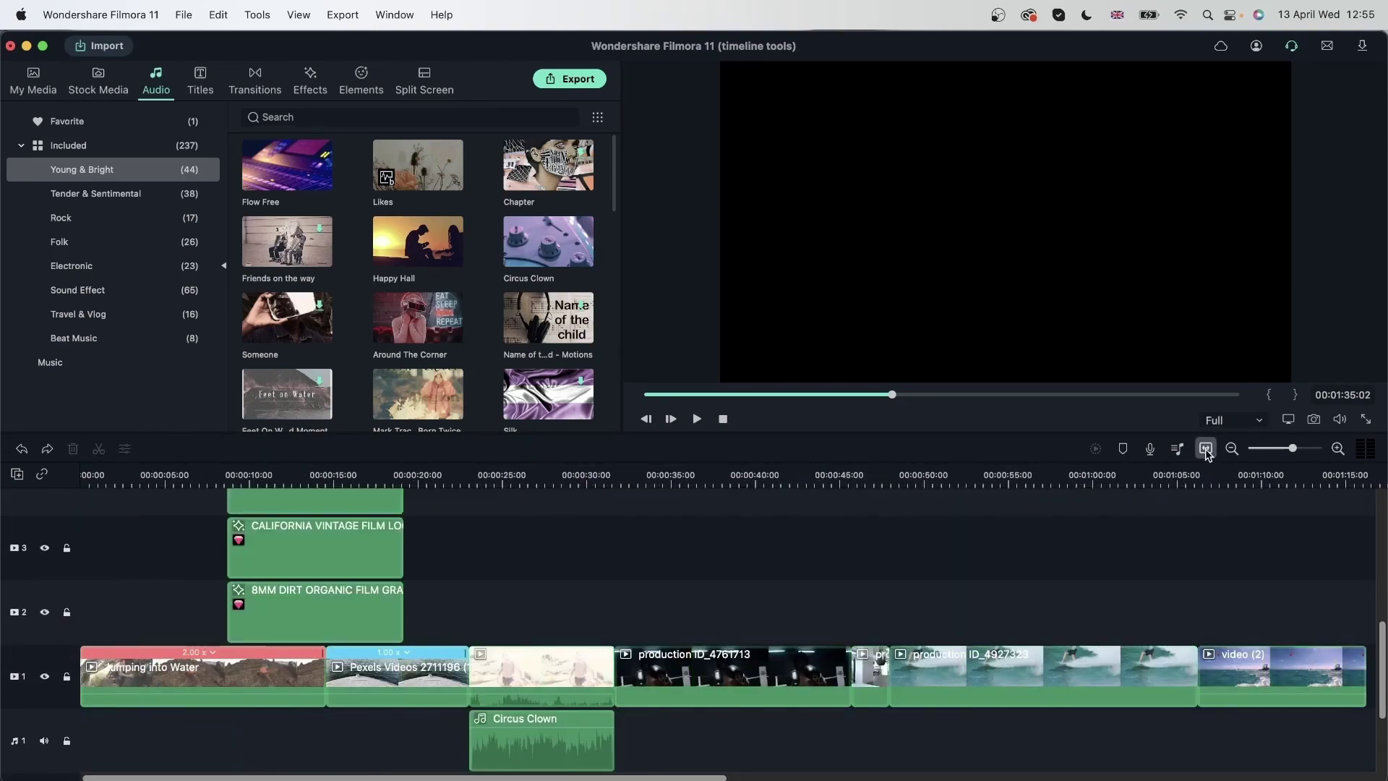
scroll(831, 679, "down", 4)
scroll(831, 681, "up", 6)
scroll(834, 683, "down", 2)
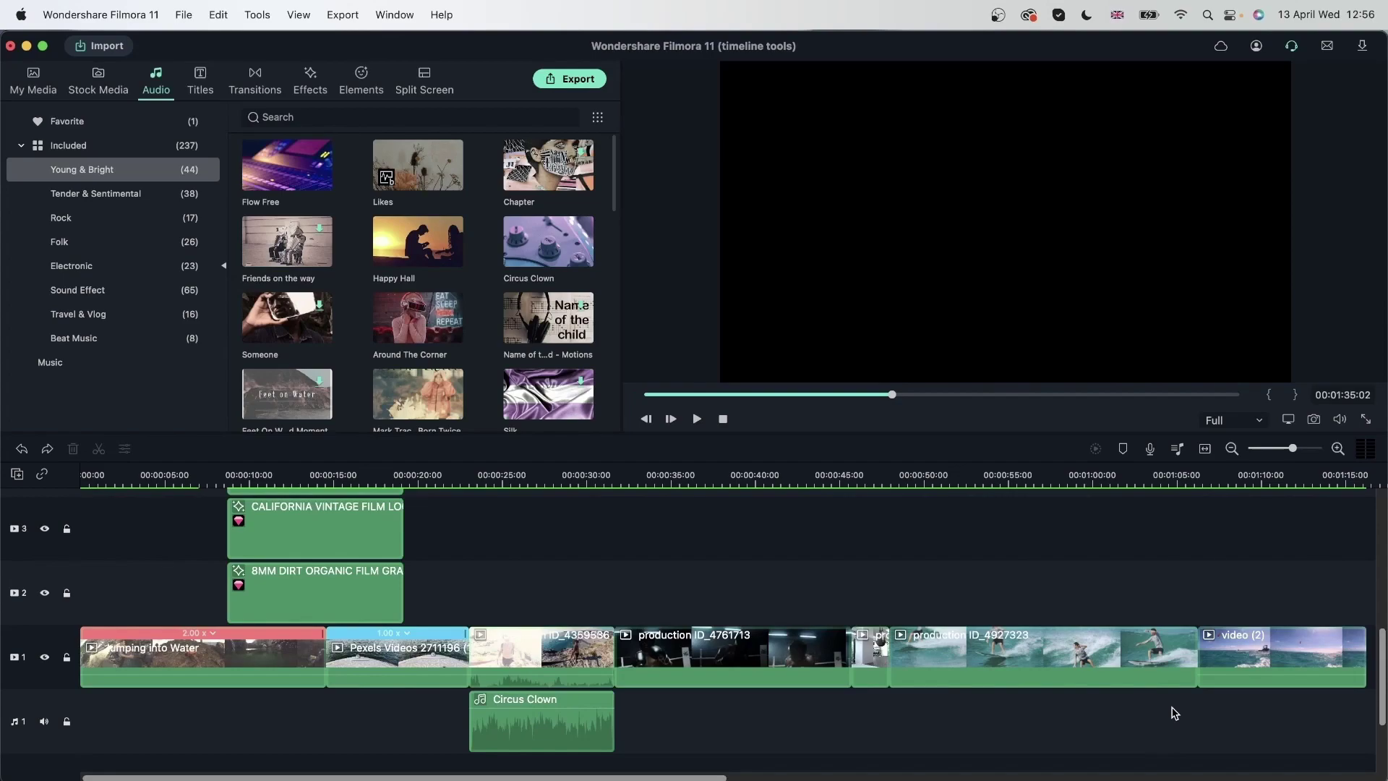
Select the track 1 clips and bind them with Keep Group
left_click_drag(1140, 726, 728, 622)
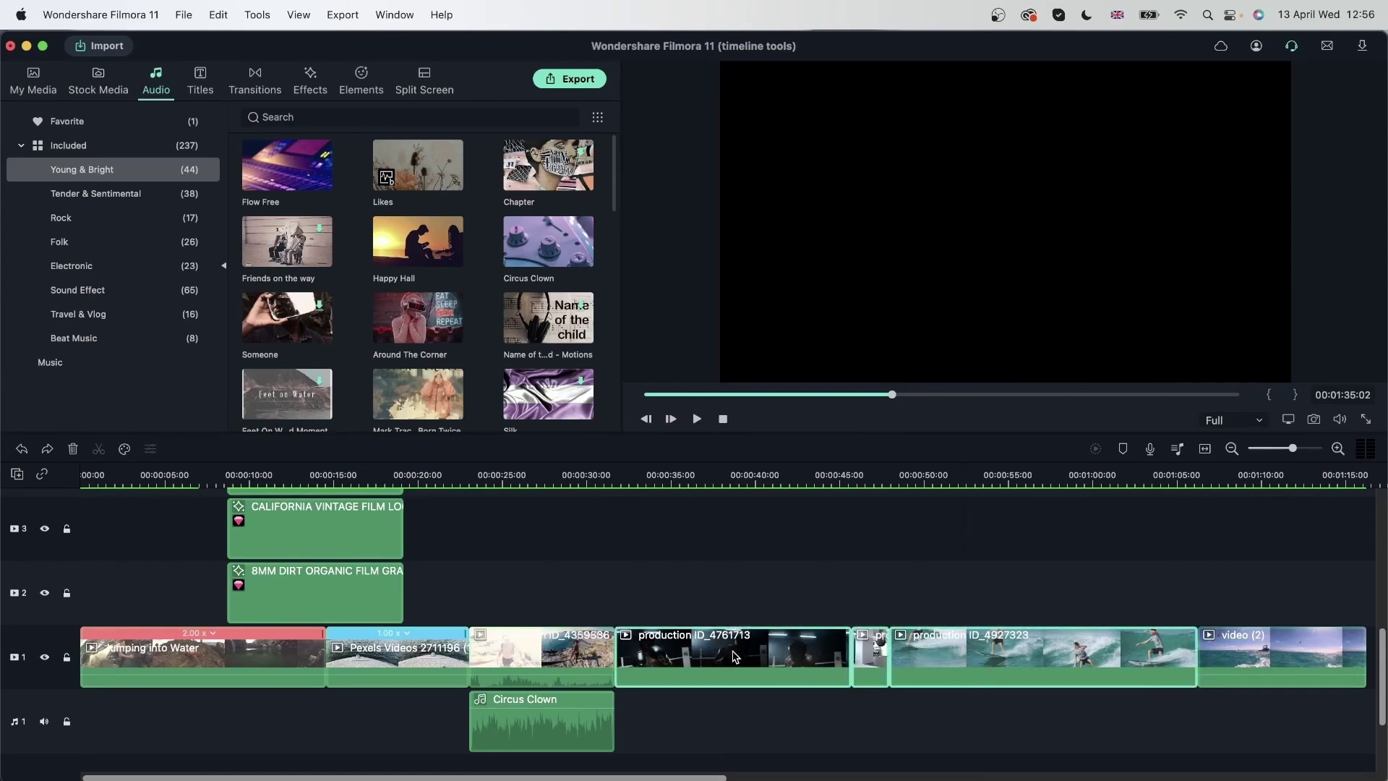
right_click(731, 623)
left_click(792, 622)
Split the group at 00:00:38:08 and keep the split pieces as a group
left_click(730, 468)
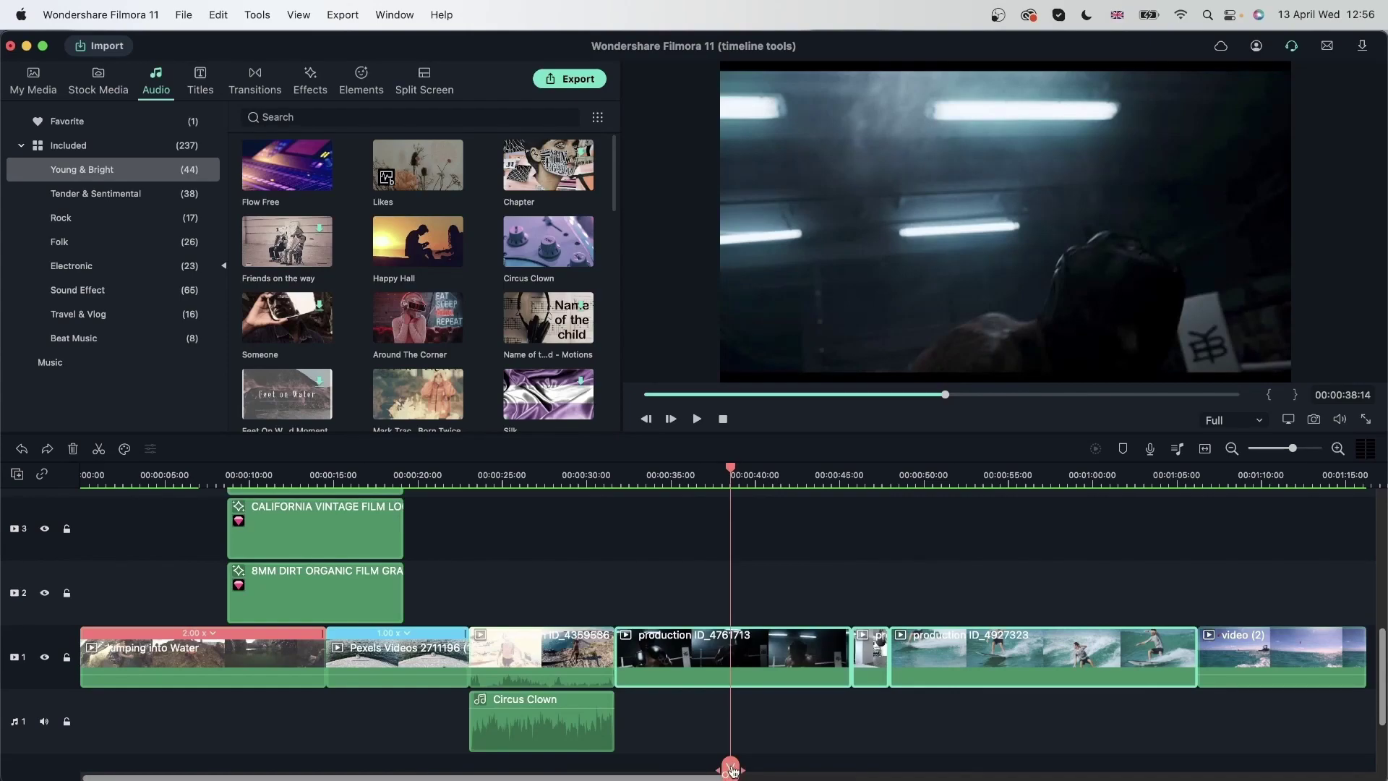
left_click_drag(731, 741, 726, 553)
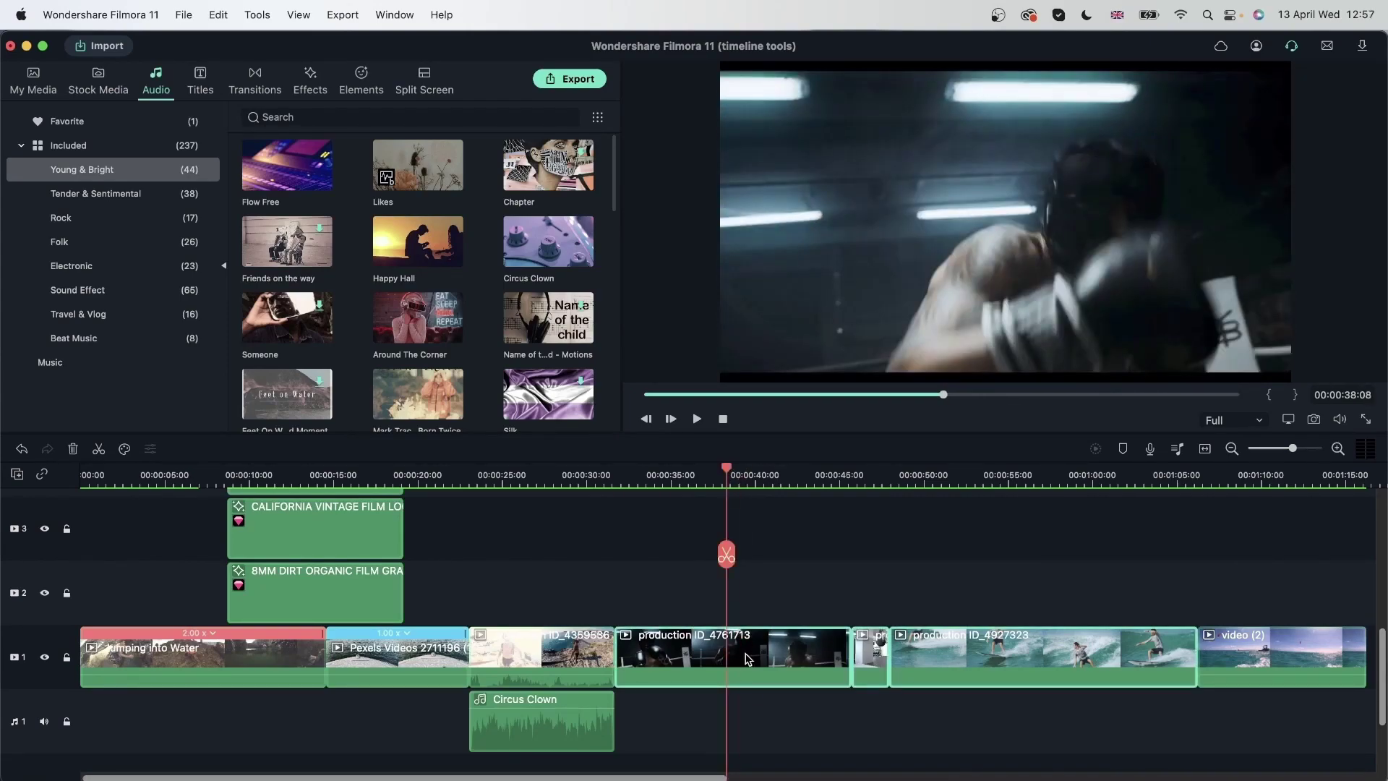
left_click(727, 555)
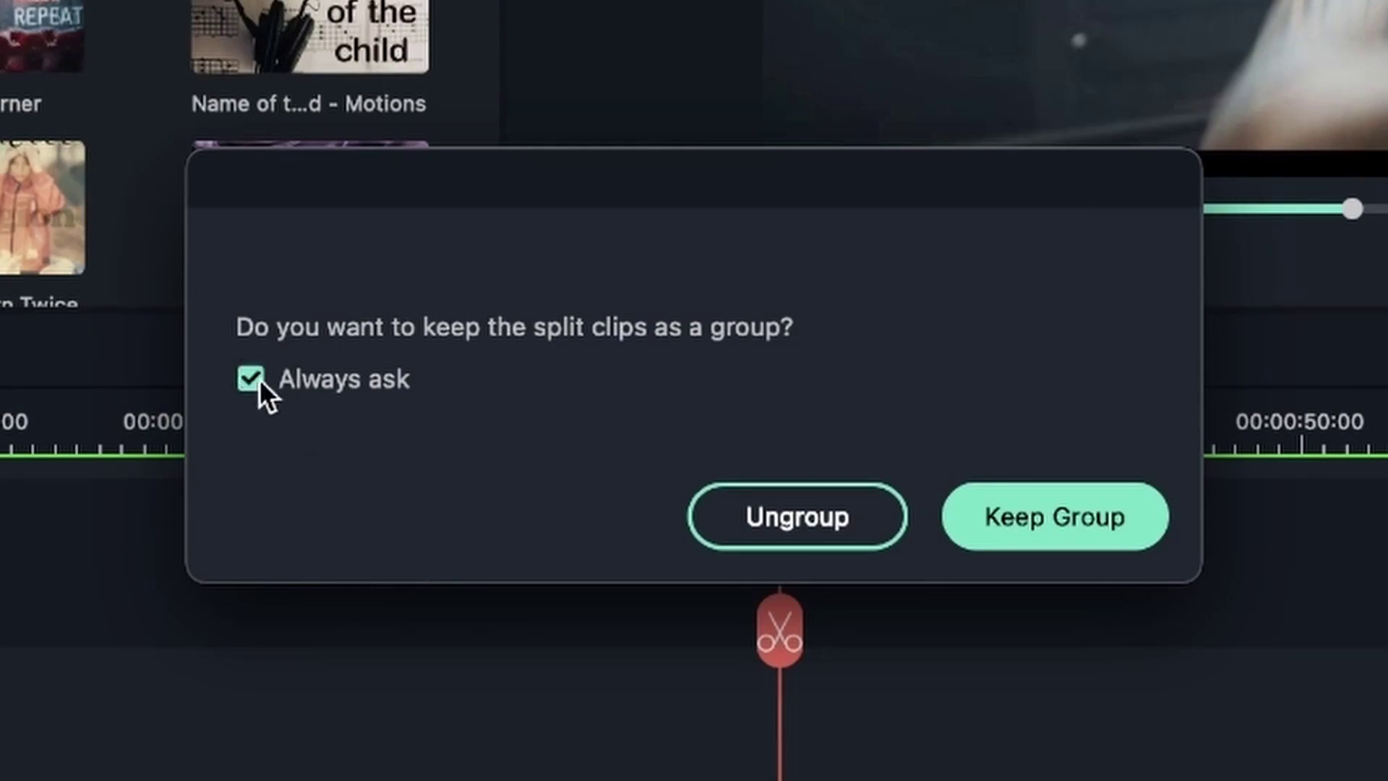
left_click(1051, 514)
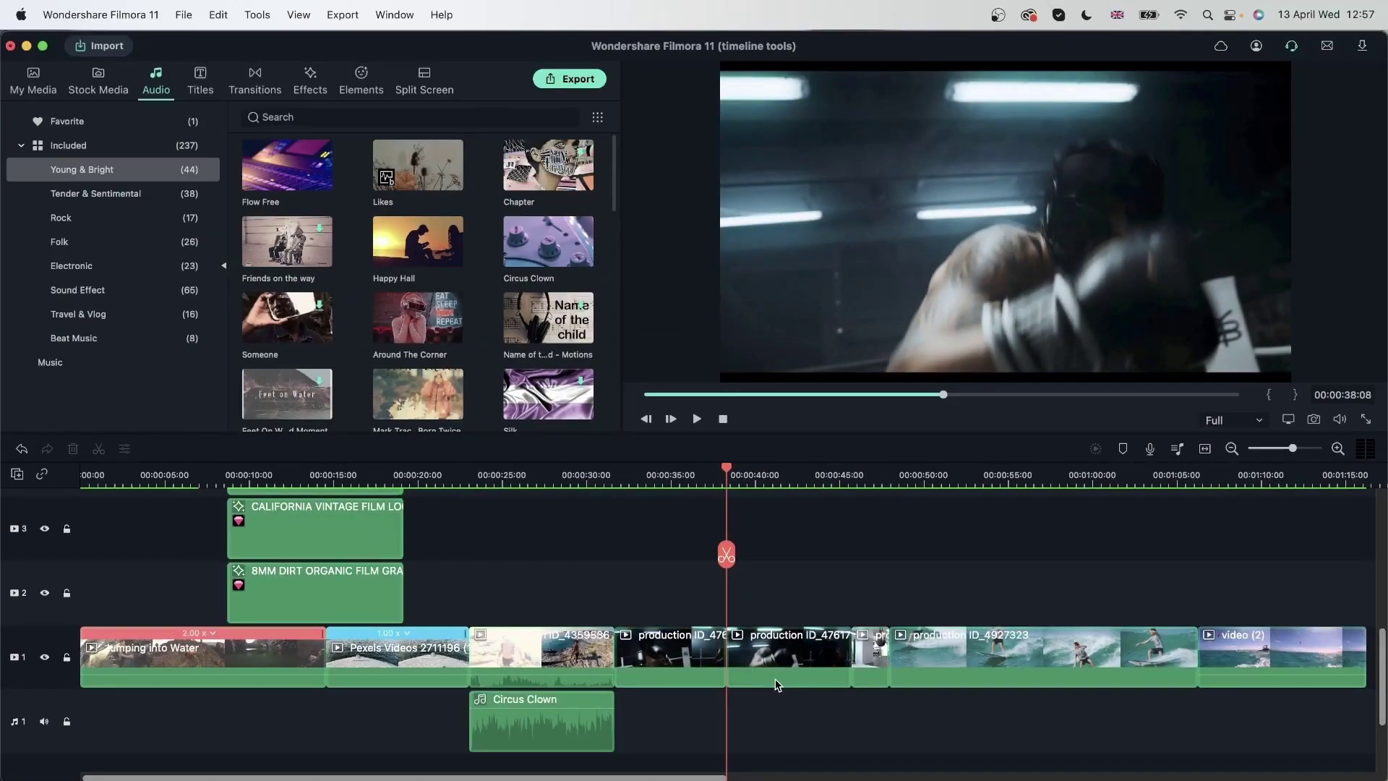
left_click(979, 656)
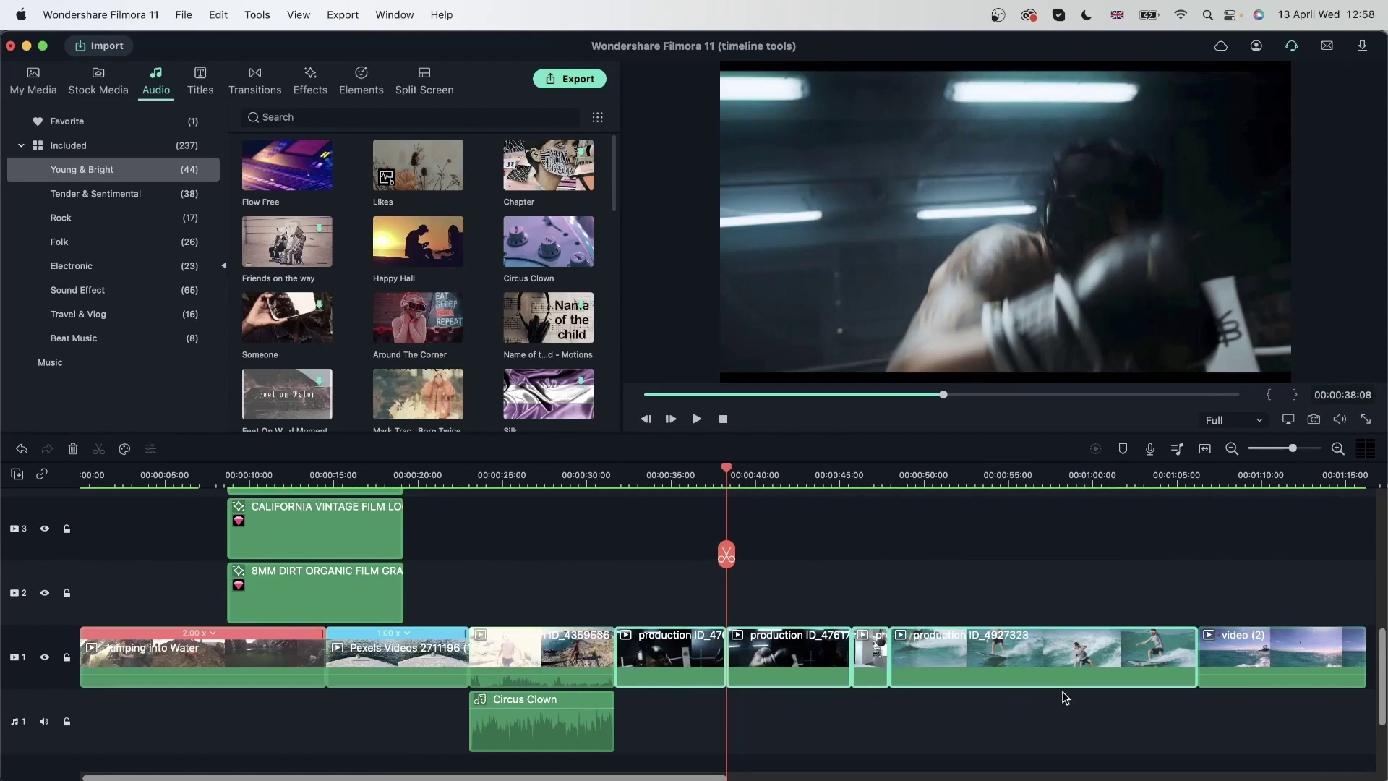
Undo the split and reapply Keep Group to the track 1 clips
left_click(1000, 580)
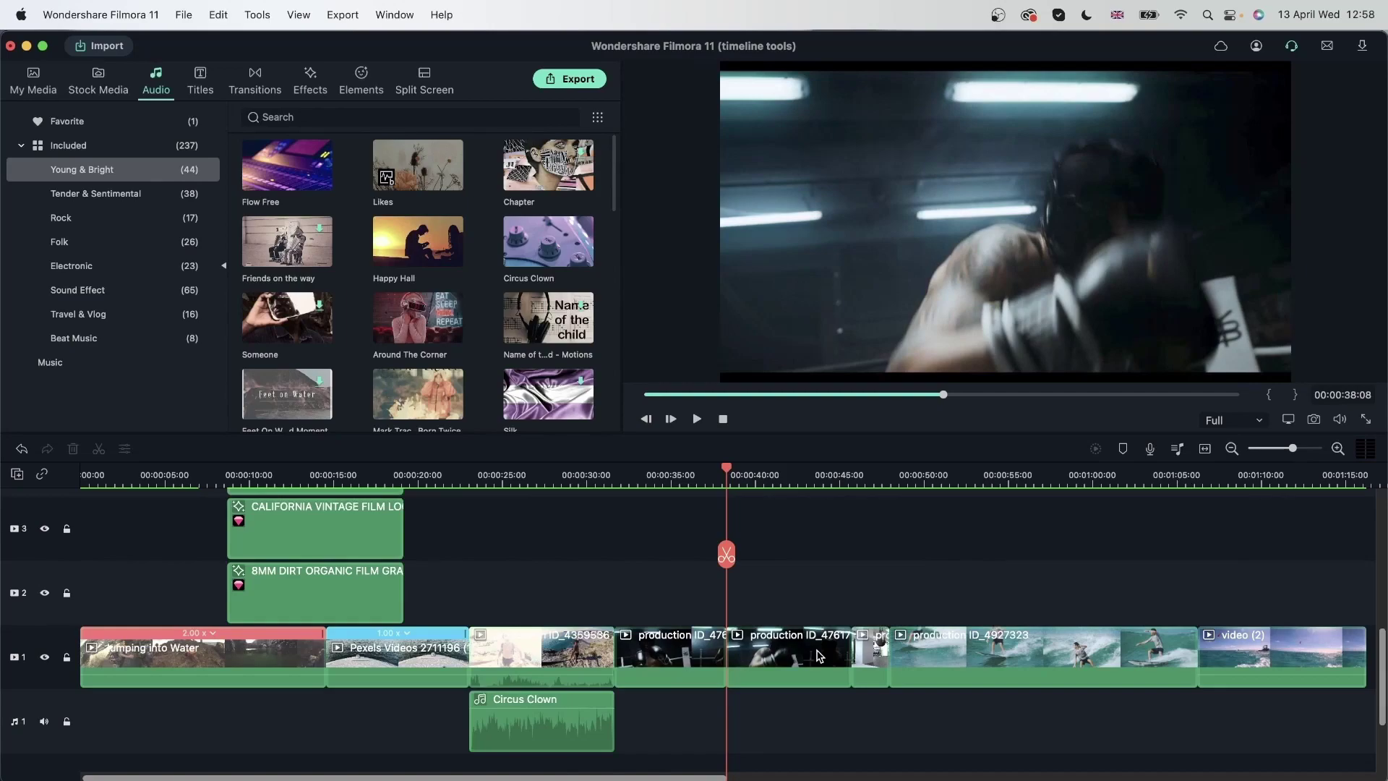
key("super+z")
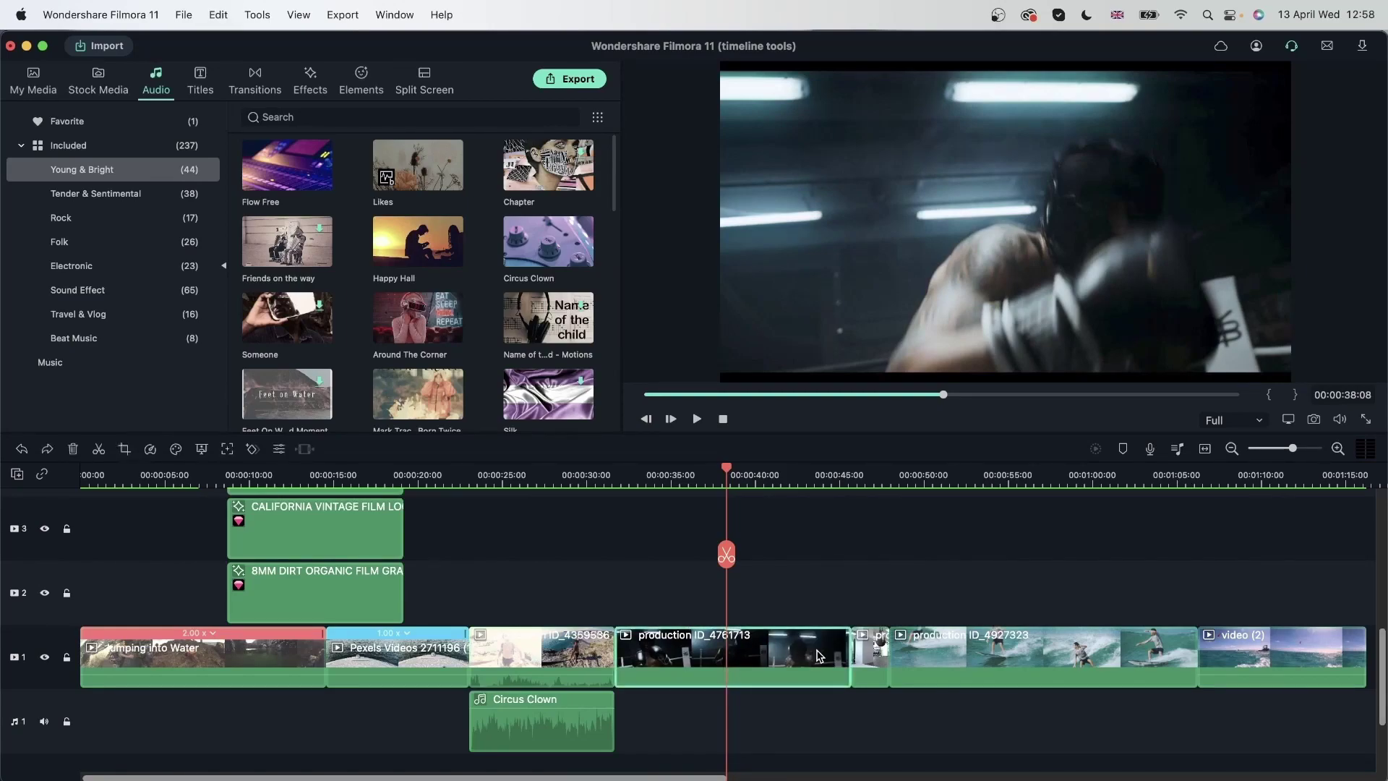
left_click(800, 655)
right_click(801, 654)
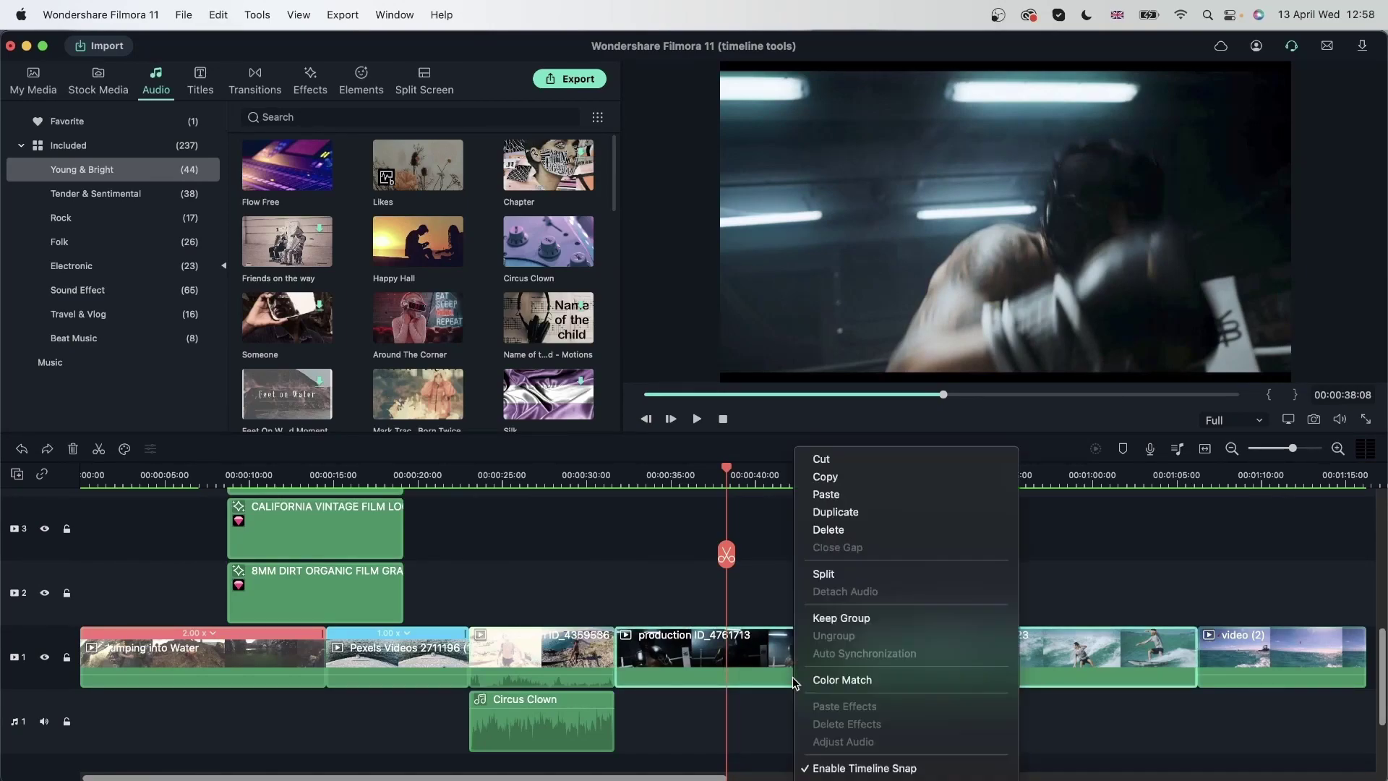
left_click(857, 623)
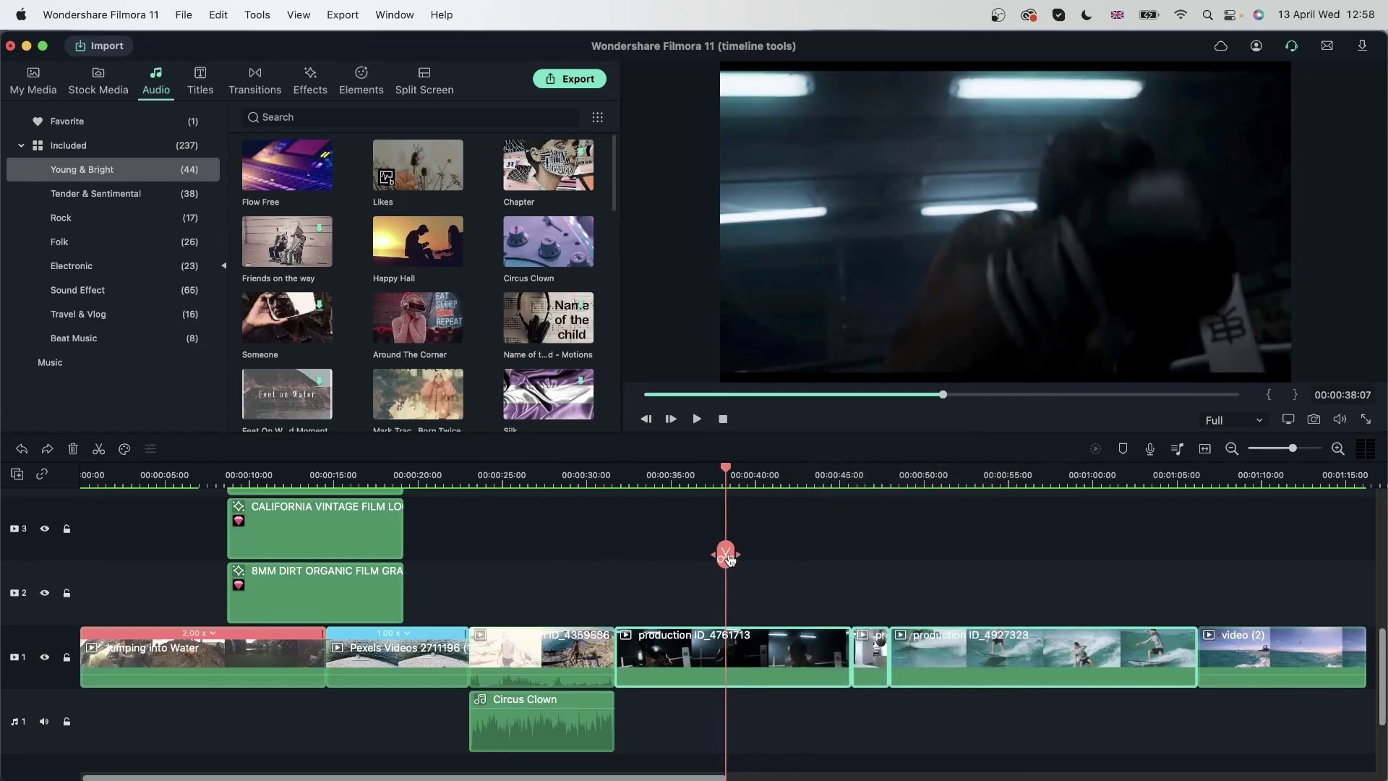
Split production_ID_4761713 at the playhead, choosing Ungroup for the resulting pieces
left_click(727, 555)
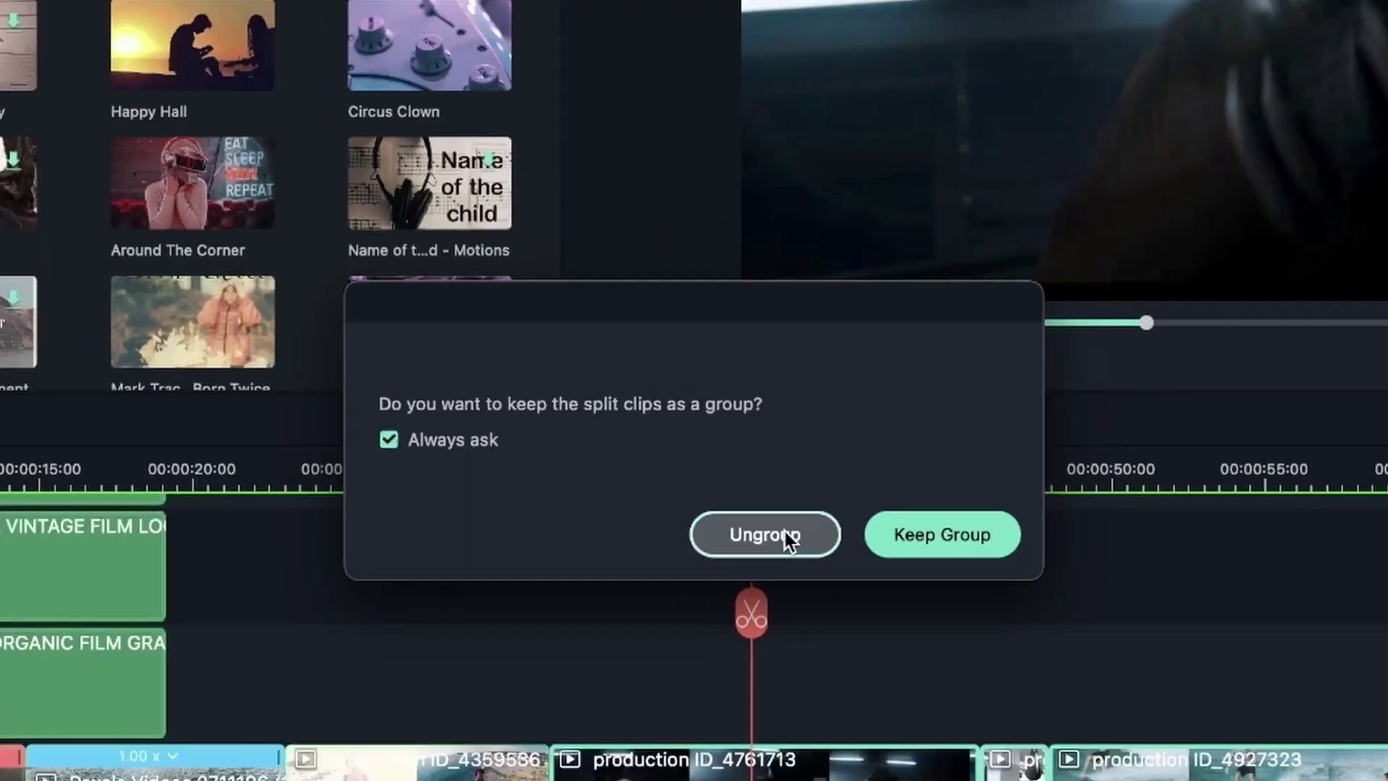
left_click(818, 549)
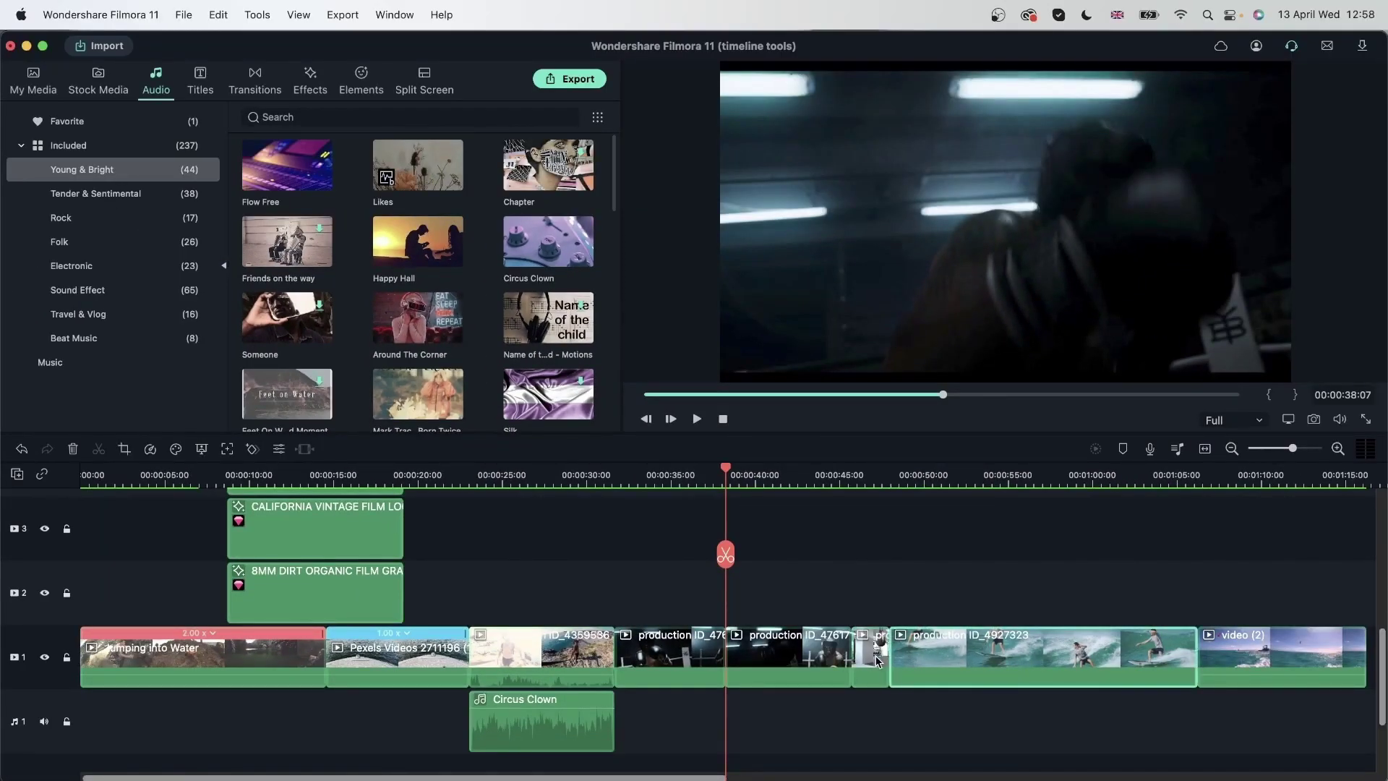
left_click(680, 656)
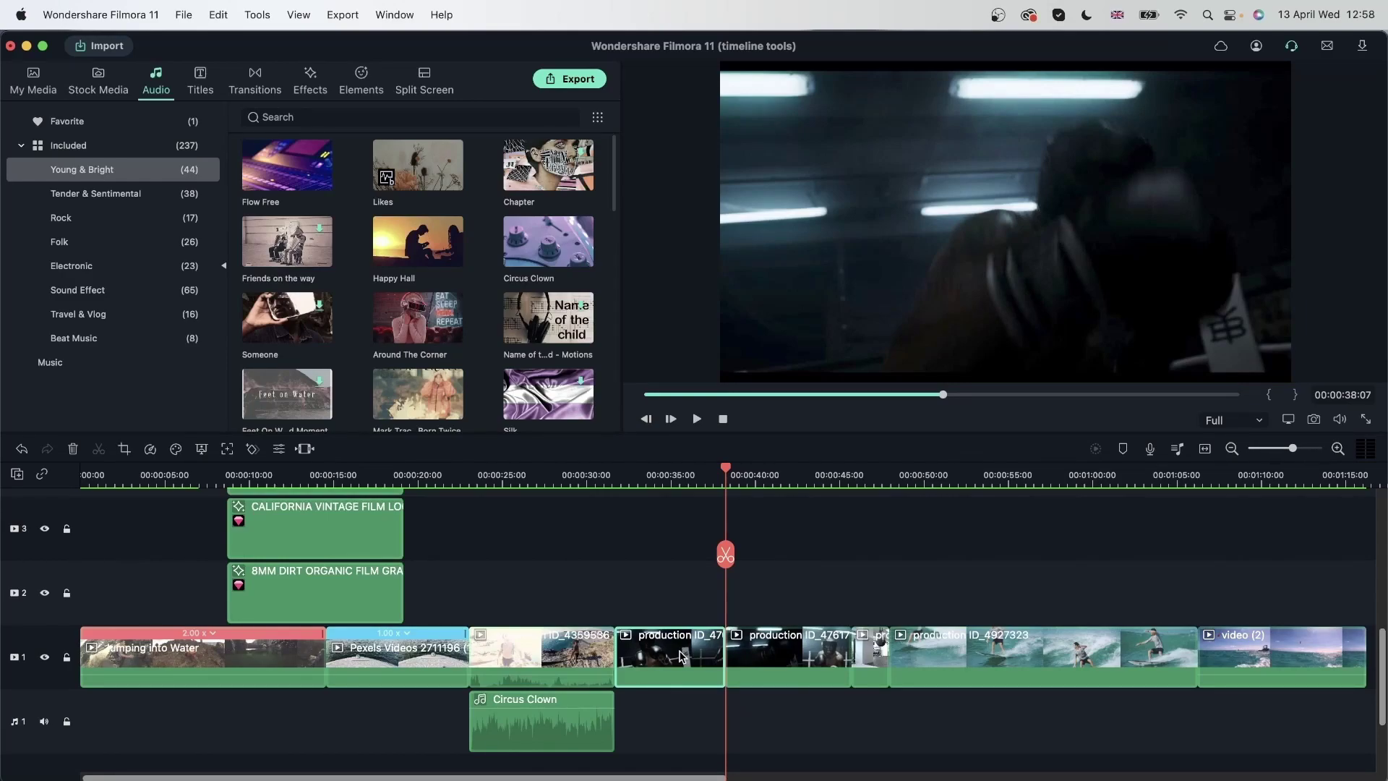
left_click(960, 581)
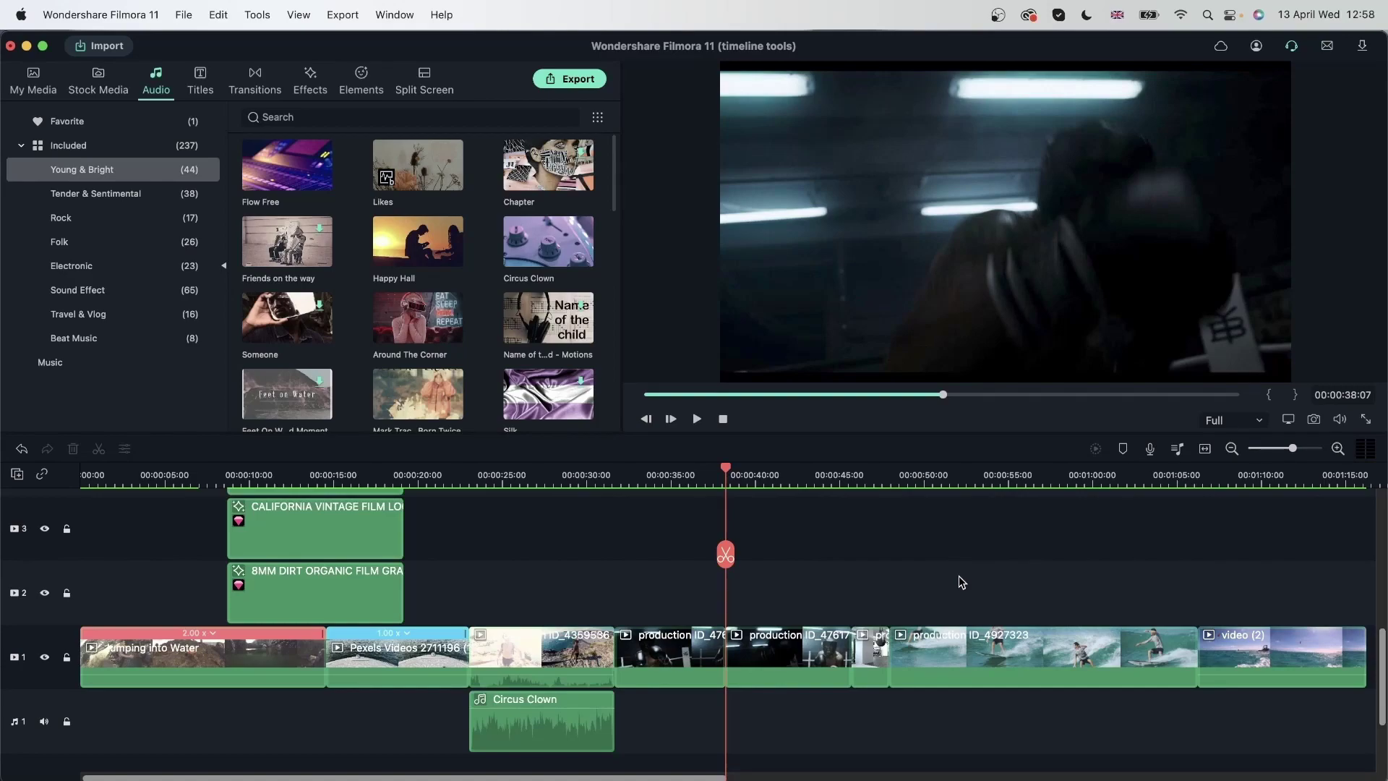
Split the production clips at the playhead and confirm the grouping choice
right_click(1070, 574)
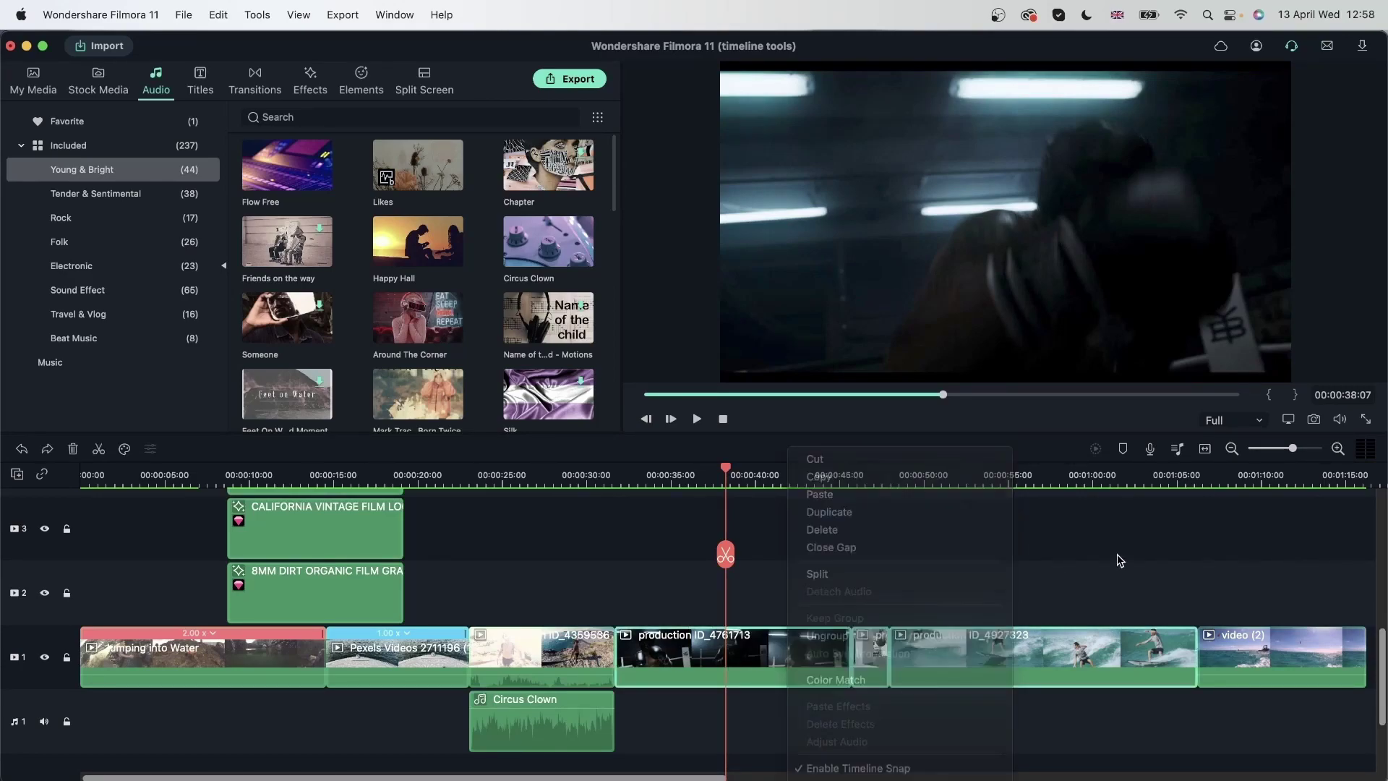
left_click(1119, 561)
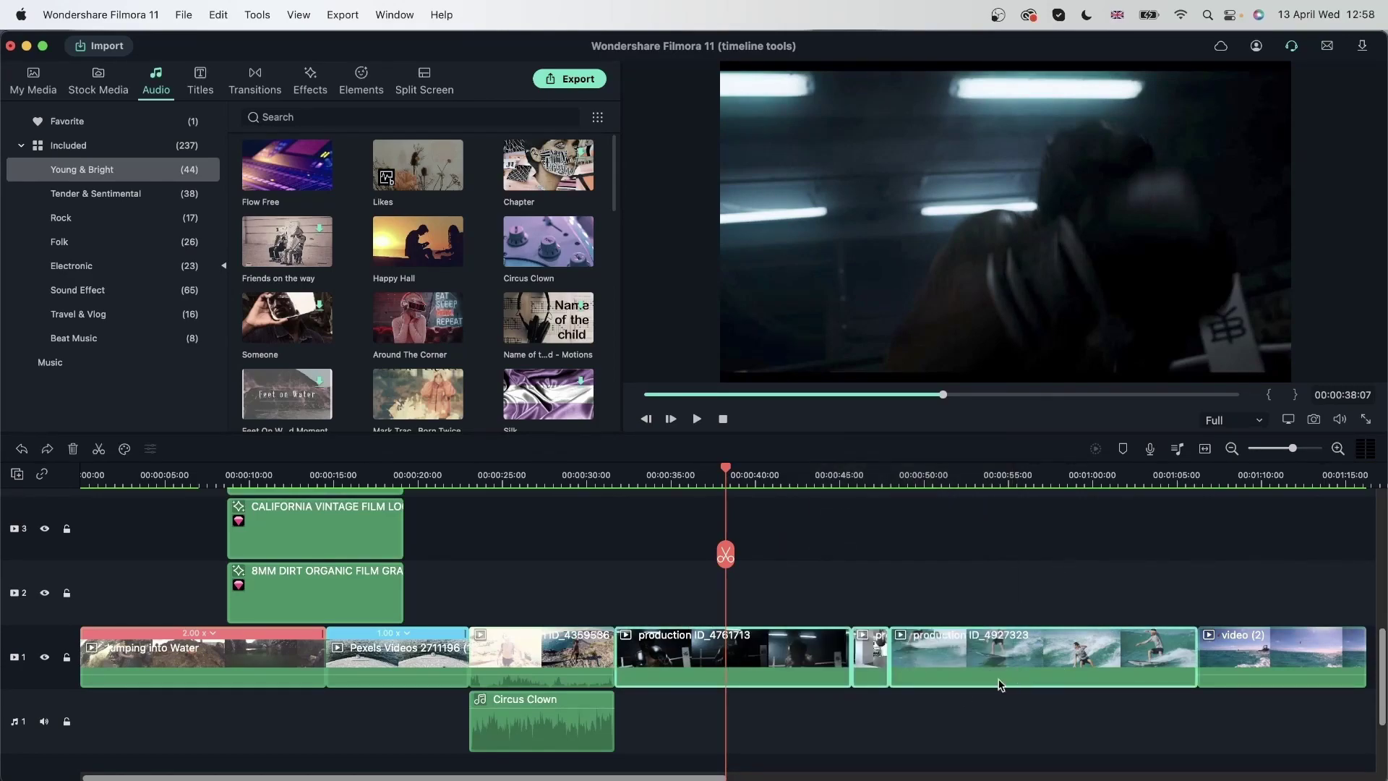
left_click(725, 554)
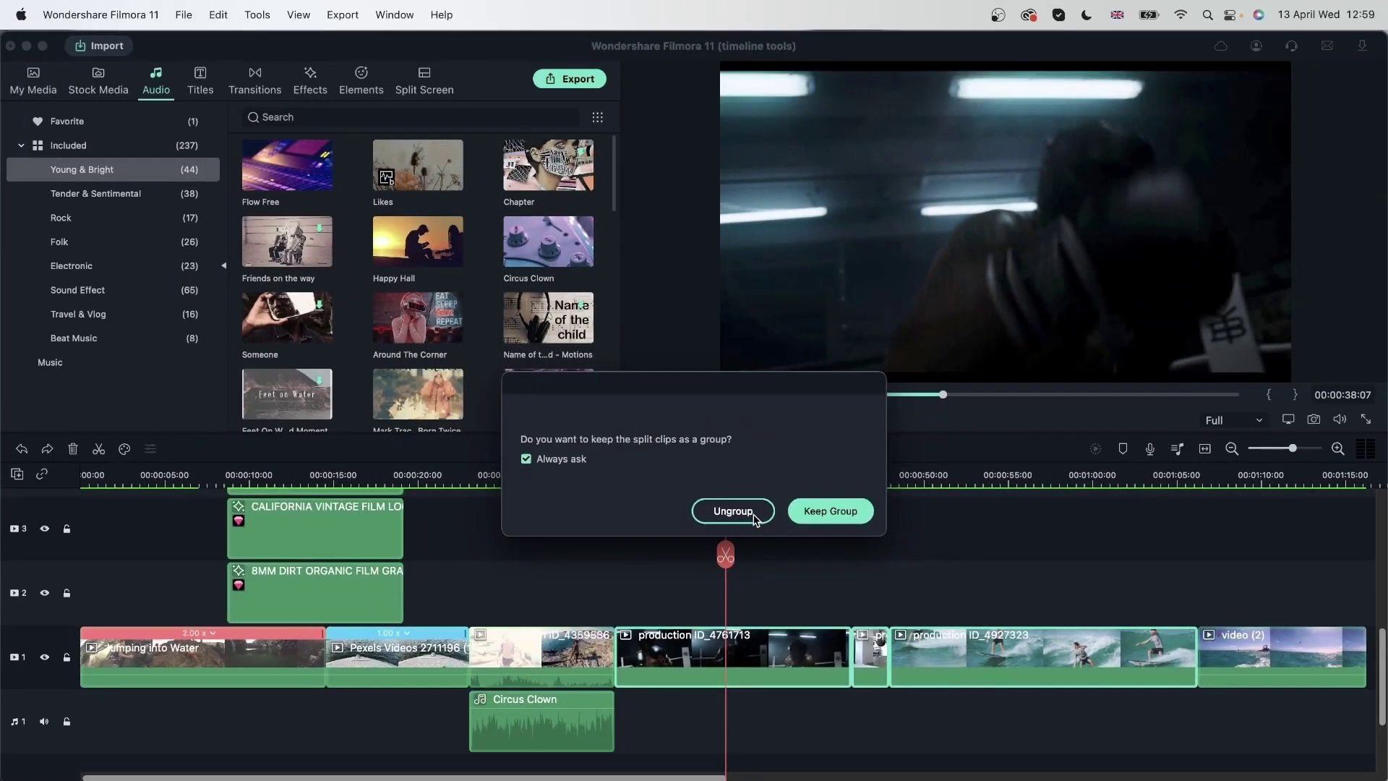
left_click(832, 559)
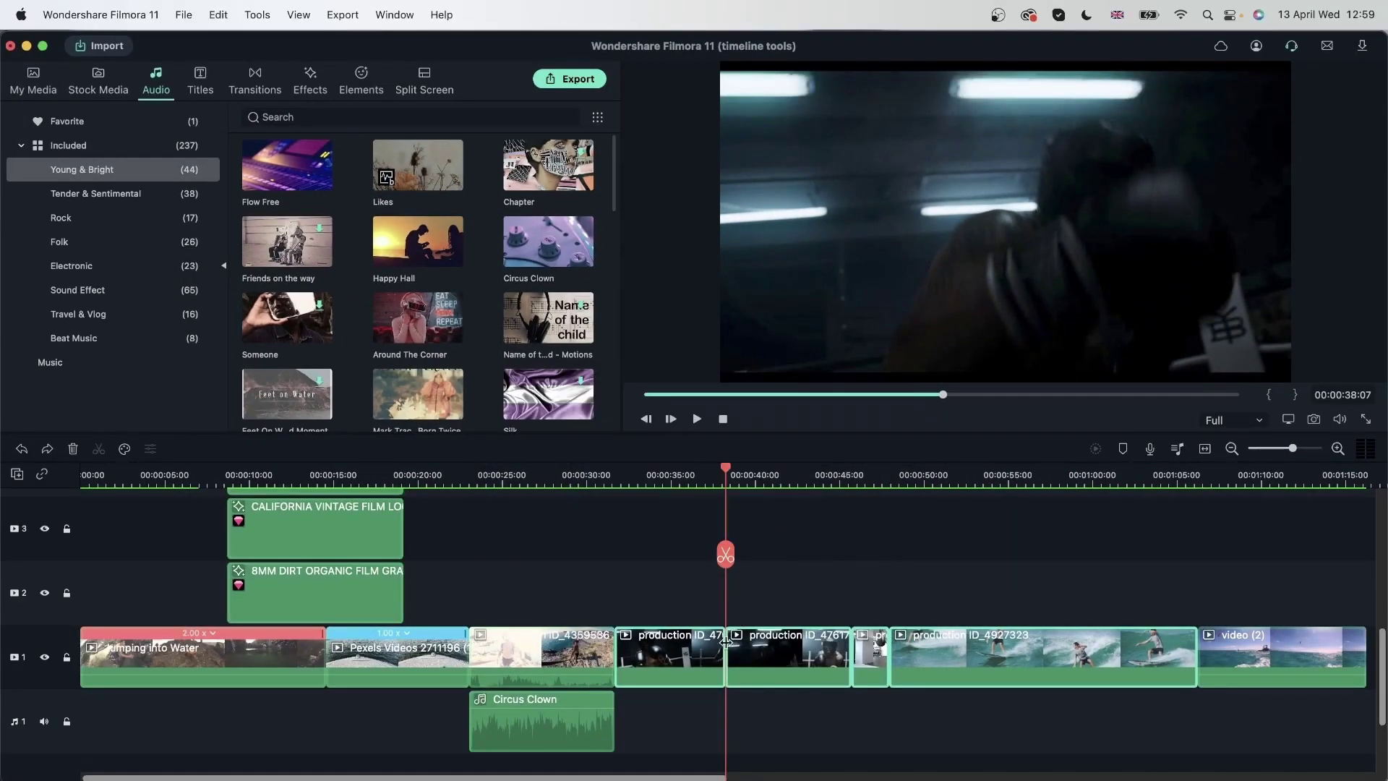
Drag the grouped production clips from the main track up onto track 3
left_click(639, 571)
left_click(676, 665)
left_click_drag(980, 660, 844, 526)
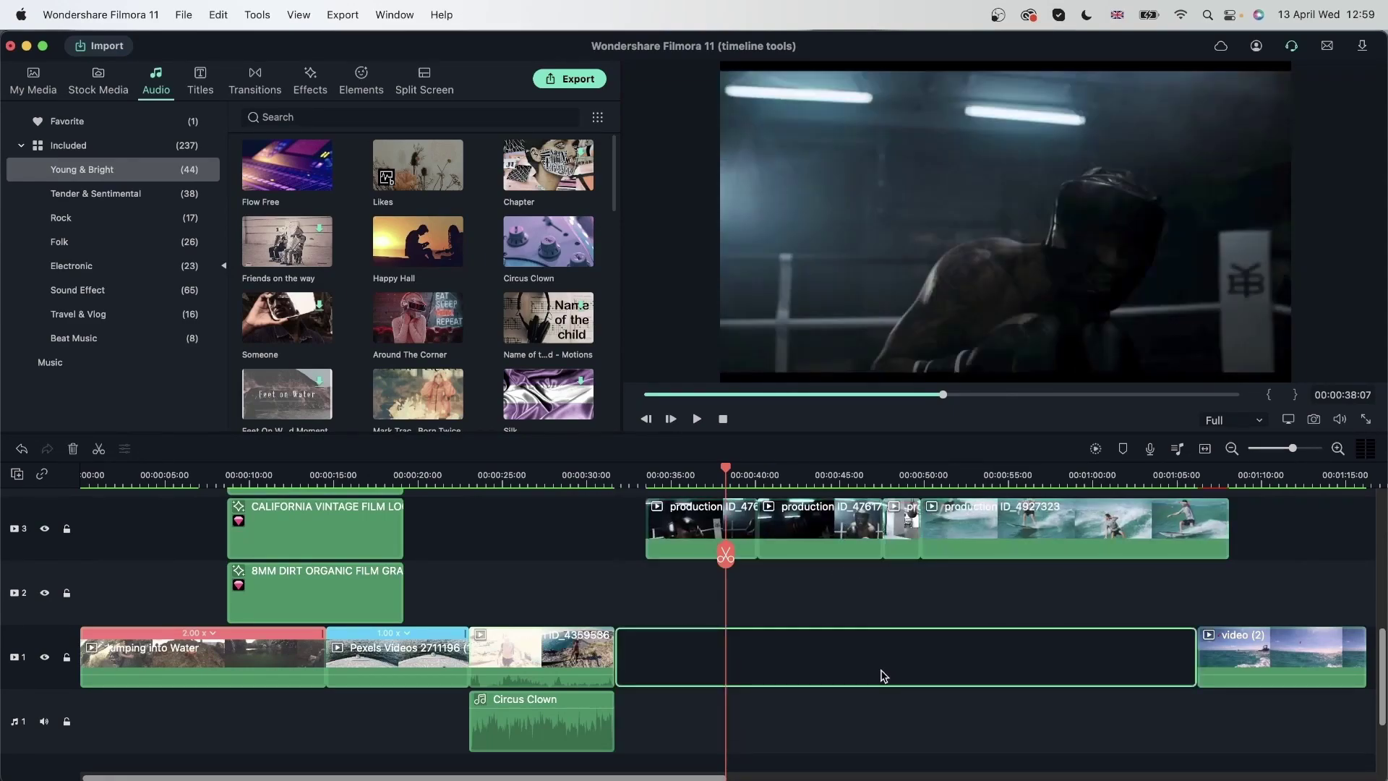
left_click_drag(883, 672, 820, 534)
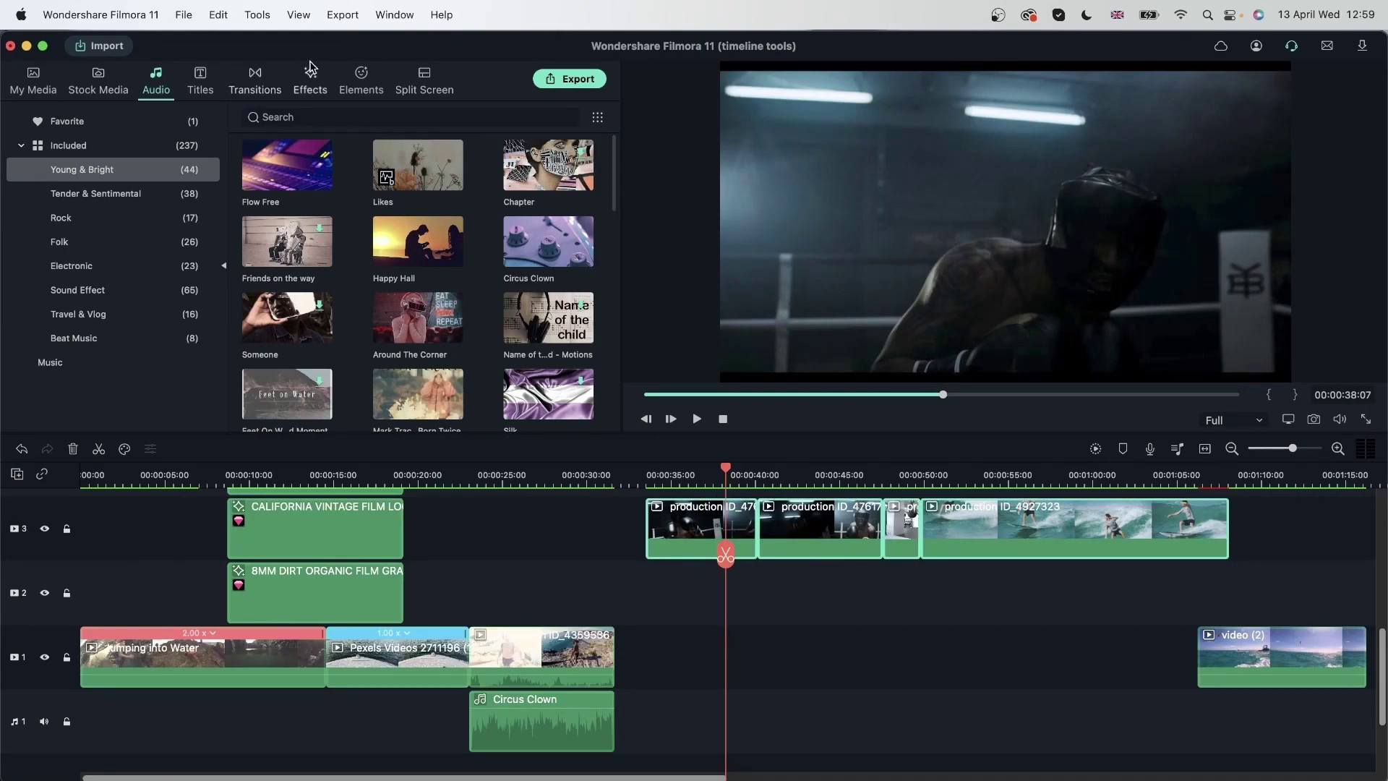
Apply a downloaded effect to a production clip and preview it from 00:00:38:14
left_click(311, 81)
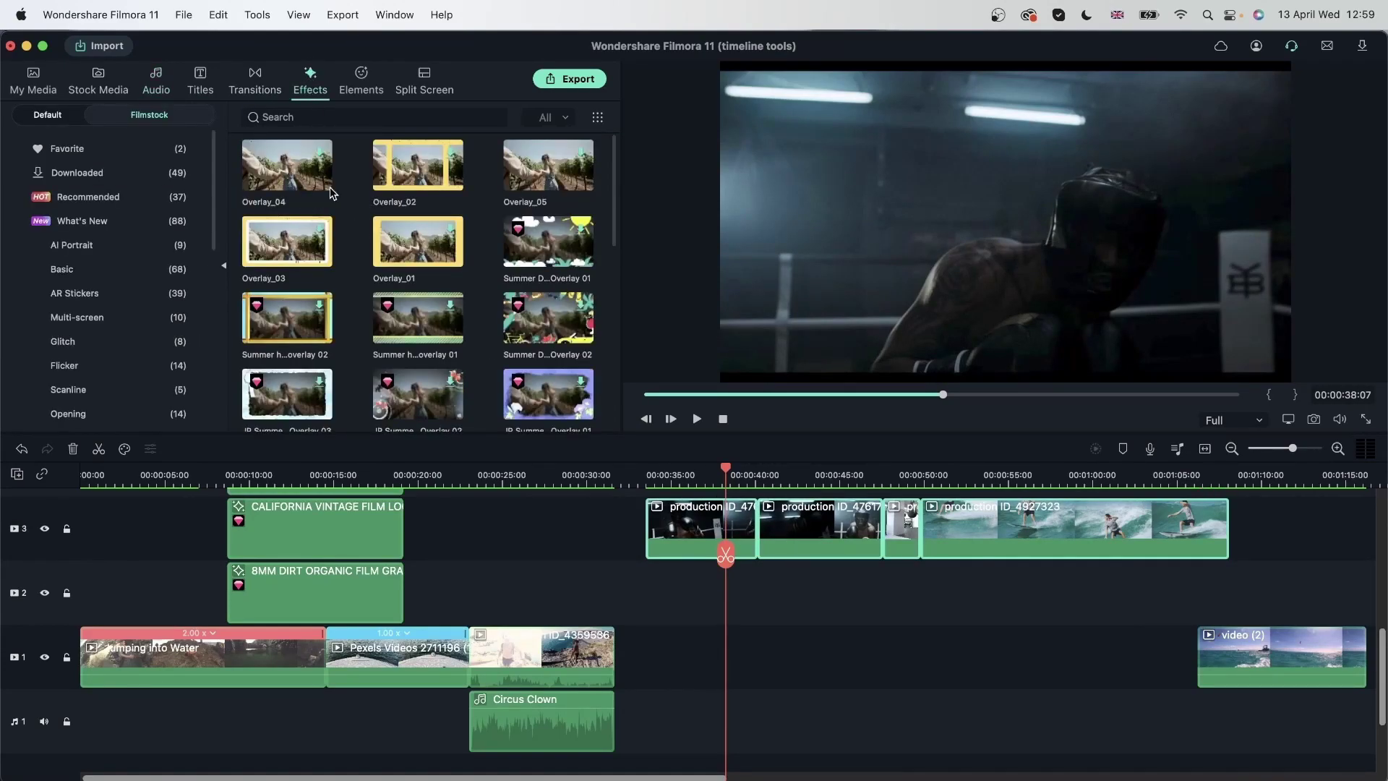
left_click(86, 178)
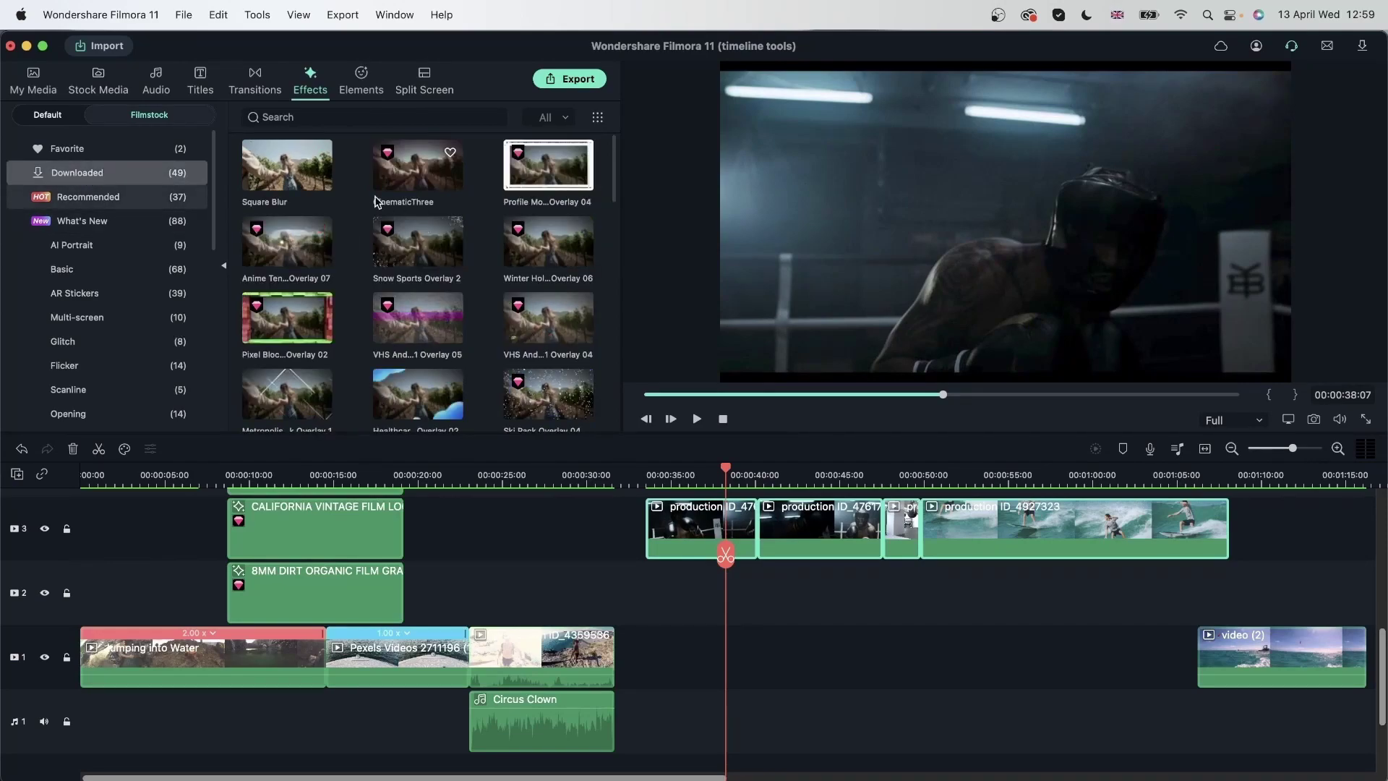
left_click_drag(425, 180, 806, 548)
mouse_move(728, 473)
left_mouse_down()
mouse_move(824, 474)
mouse_move(730, 476)
left_mouse_up()
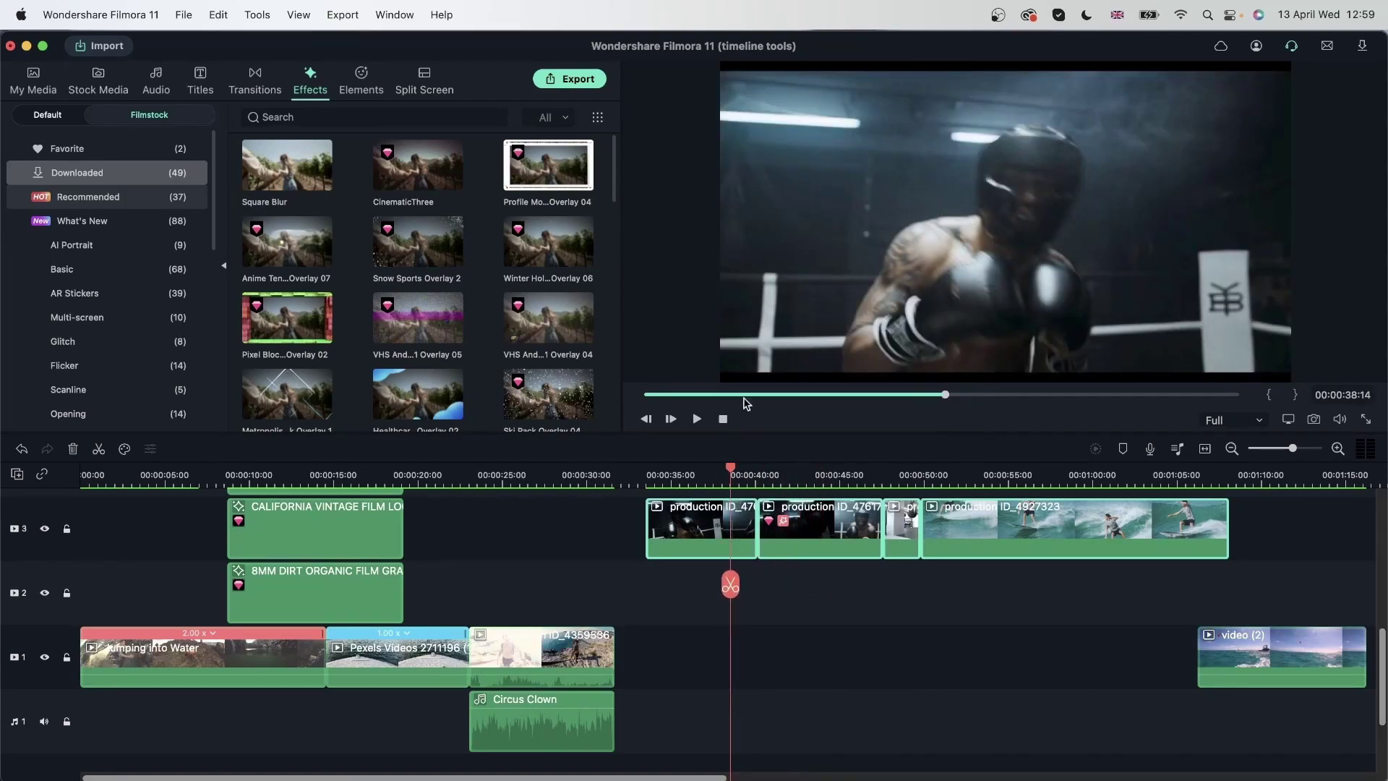
key("space")
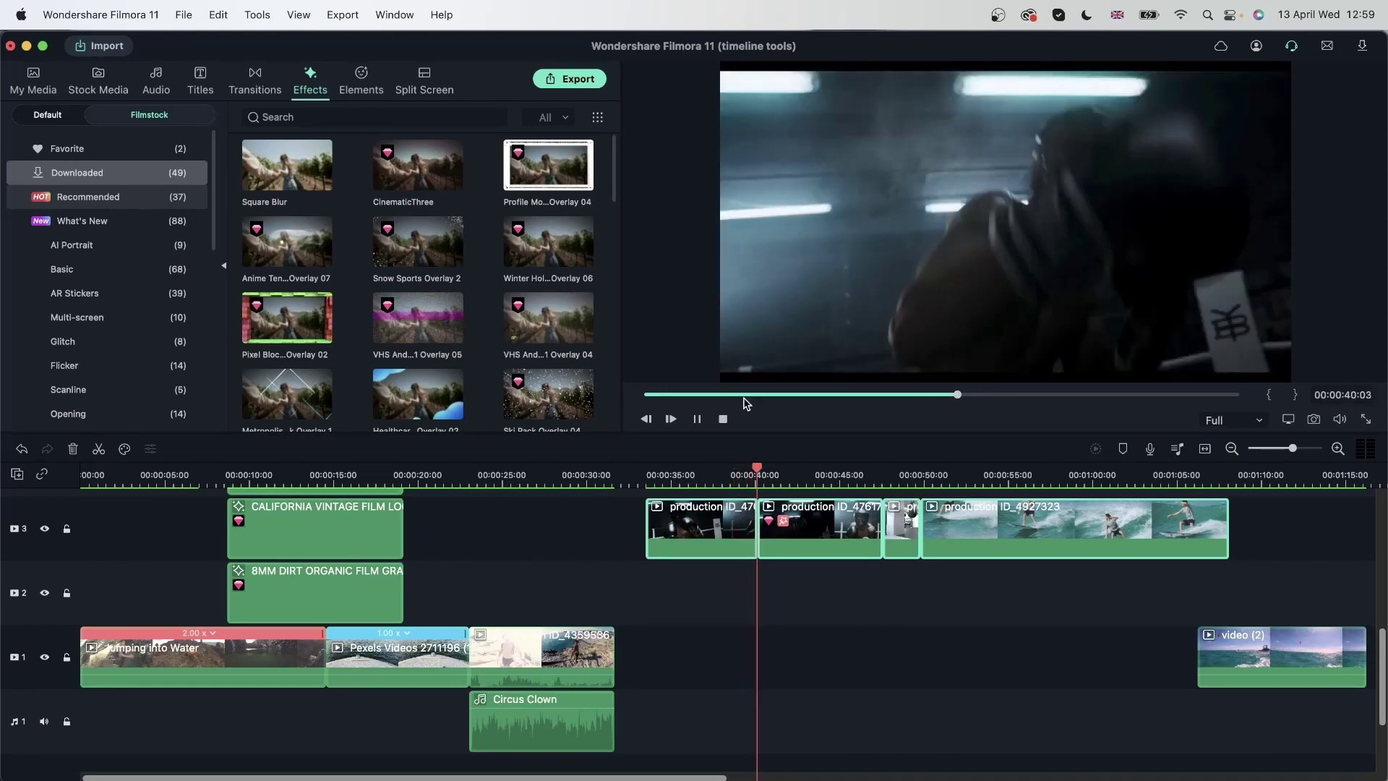
key("space")
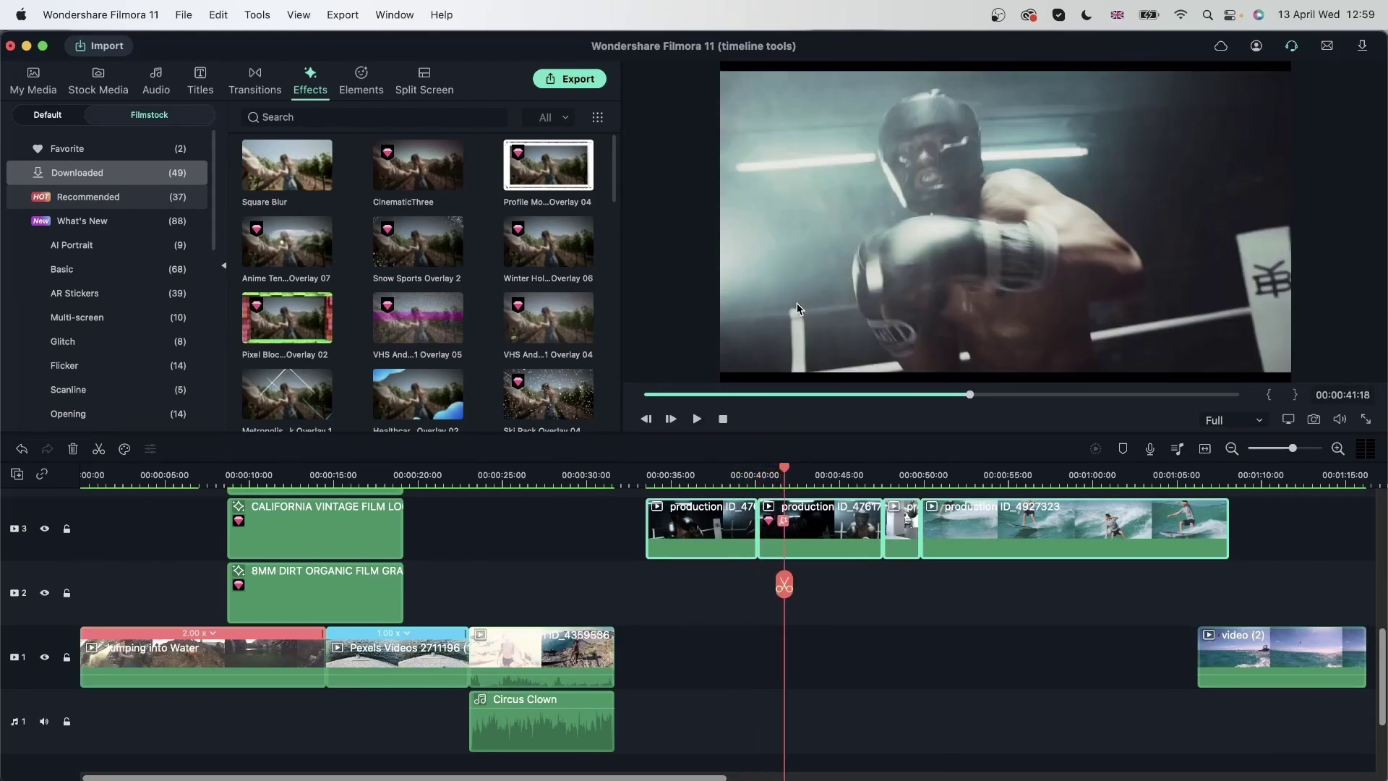
Undo the effect, reapply it, and replay the preview from about 36 seconds
key("super+z")
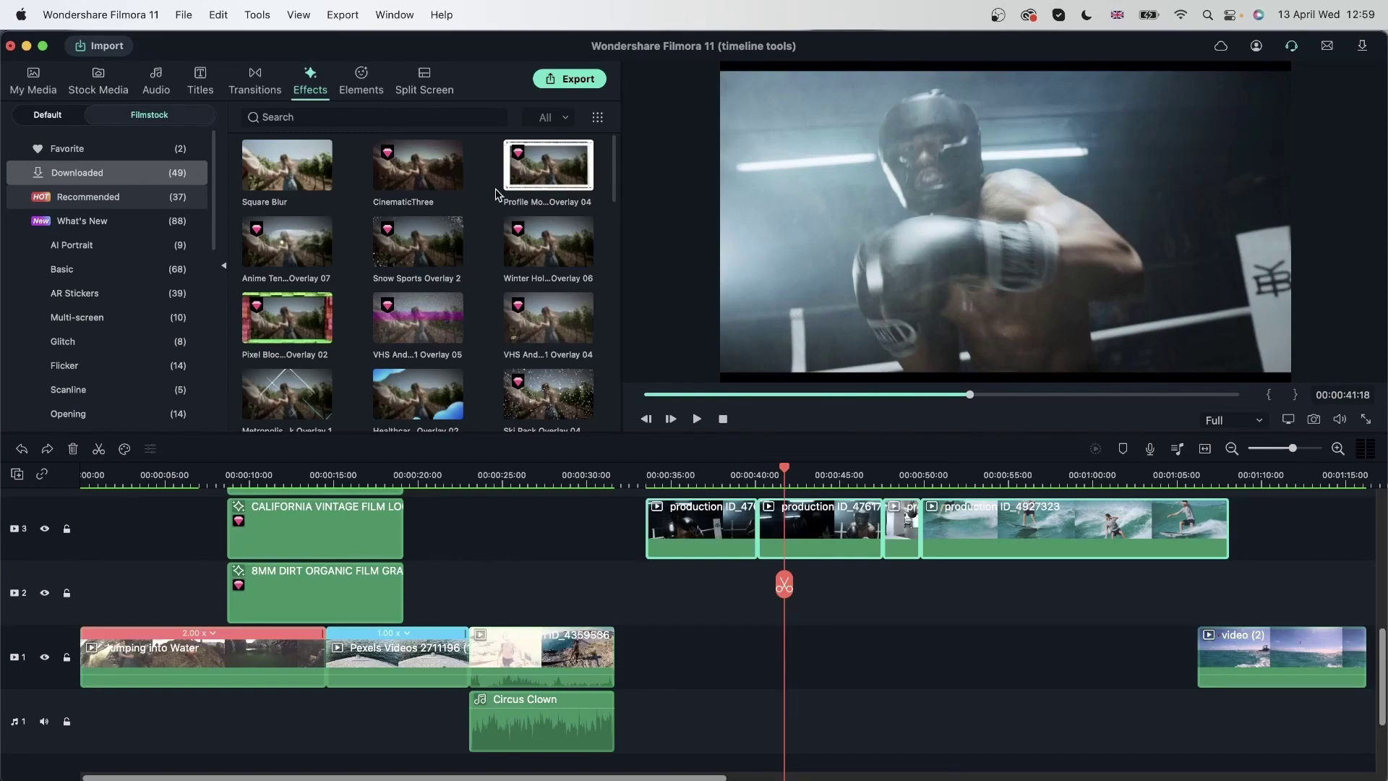
left_click_drag(454, 210, 831, 527)
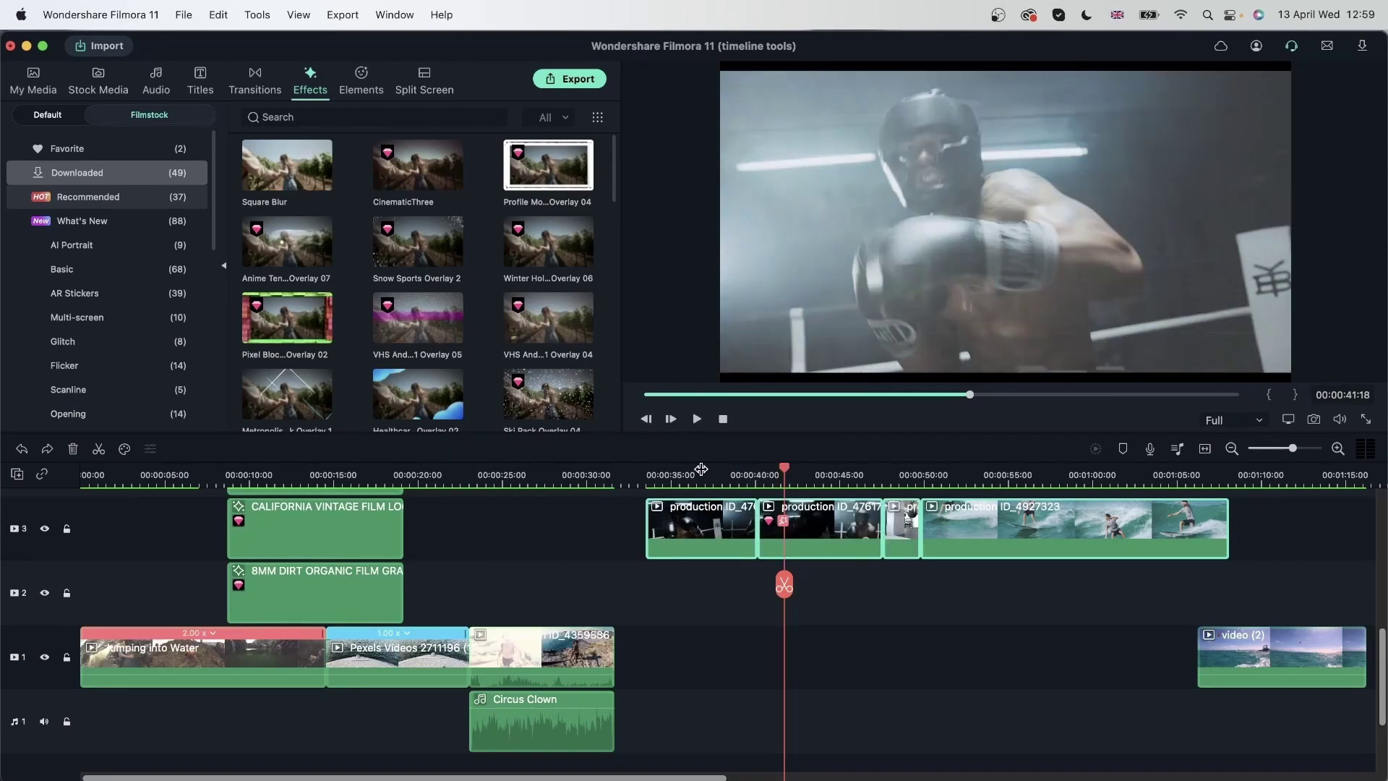
left_click(700, 469)
key("space")
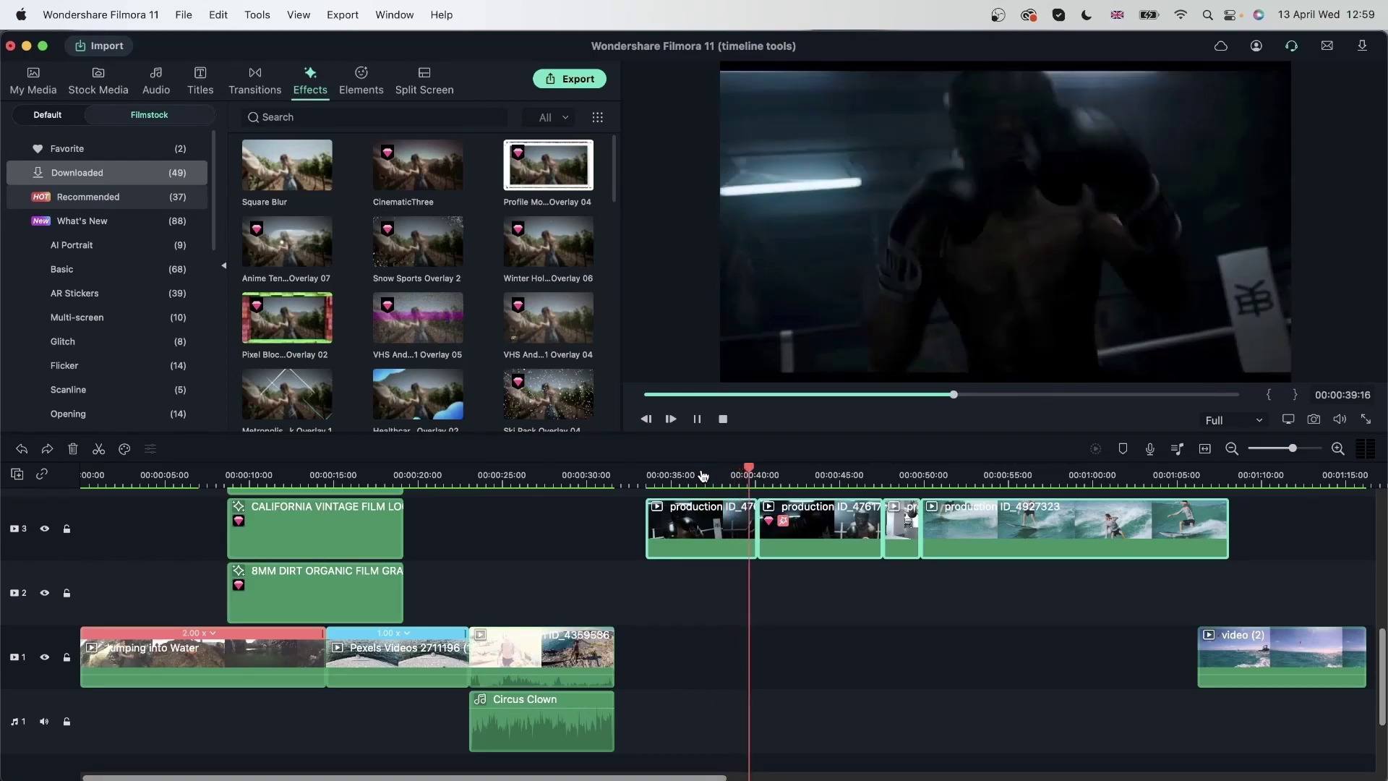
key("space")
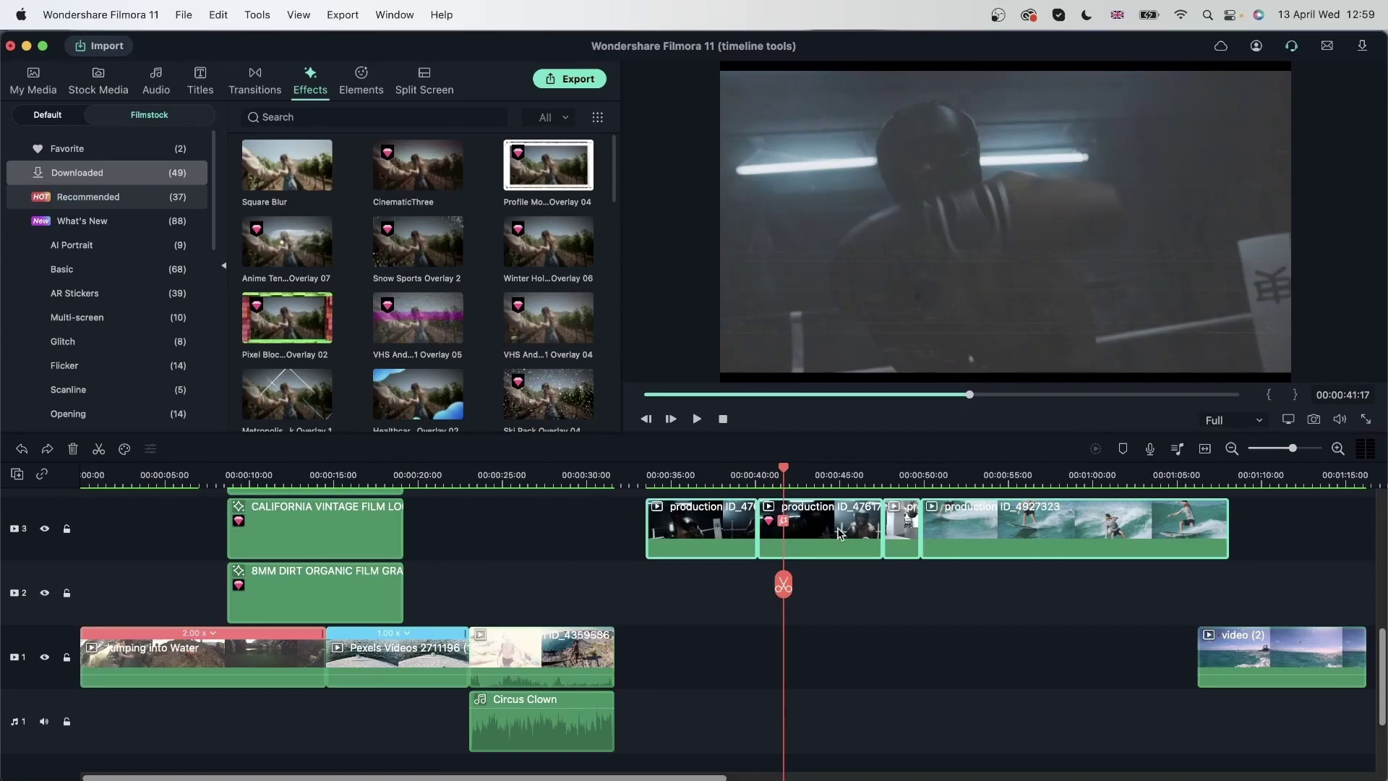
Ungroup the track 3 production clips and delete the short sliver between them
right_click(868, 530)
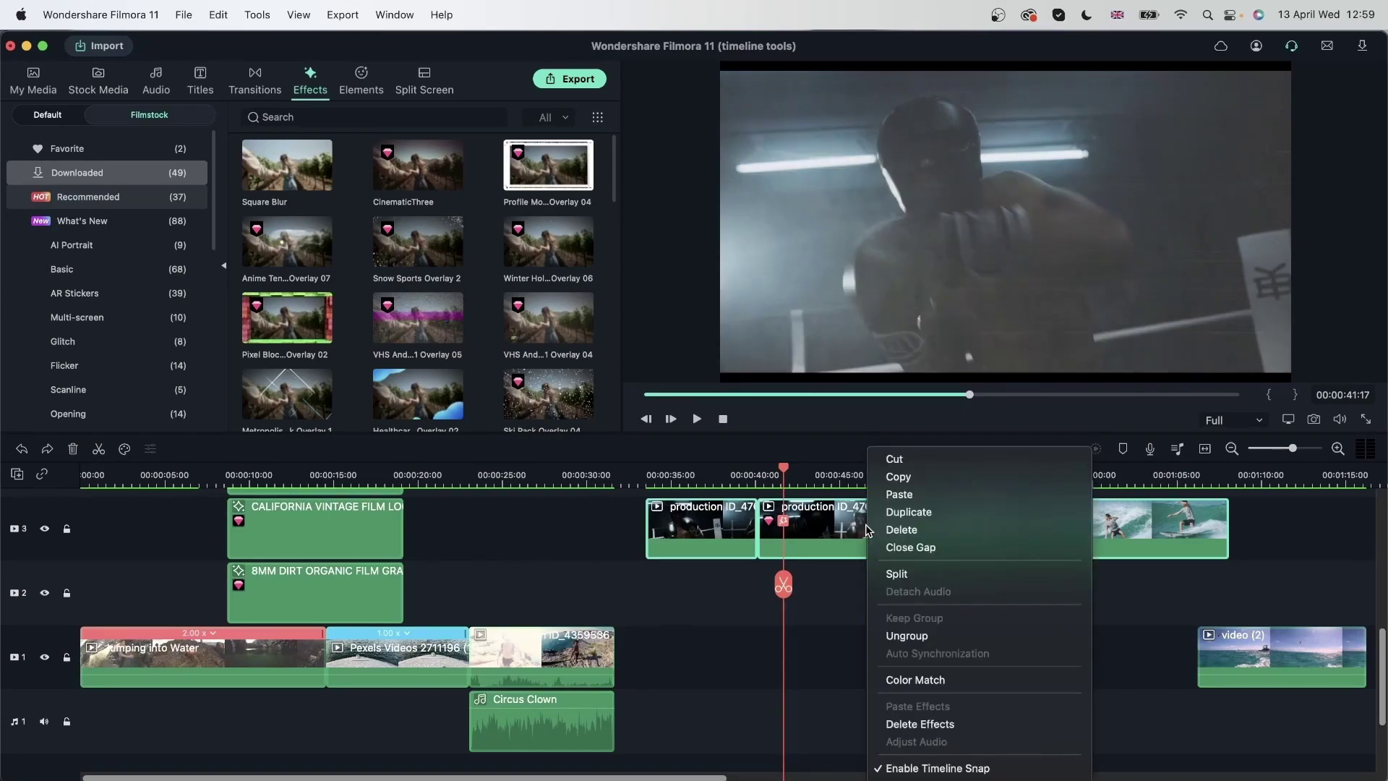
left_click(909, 636)
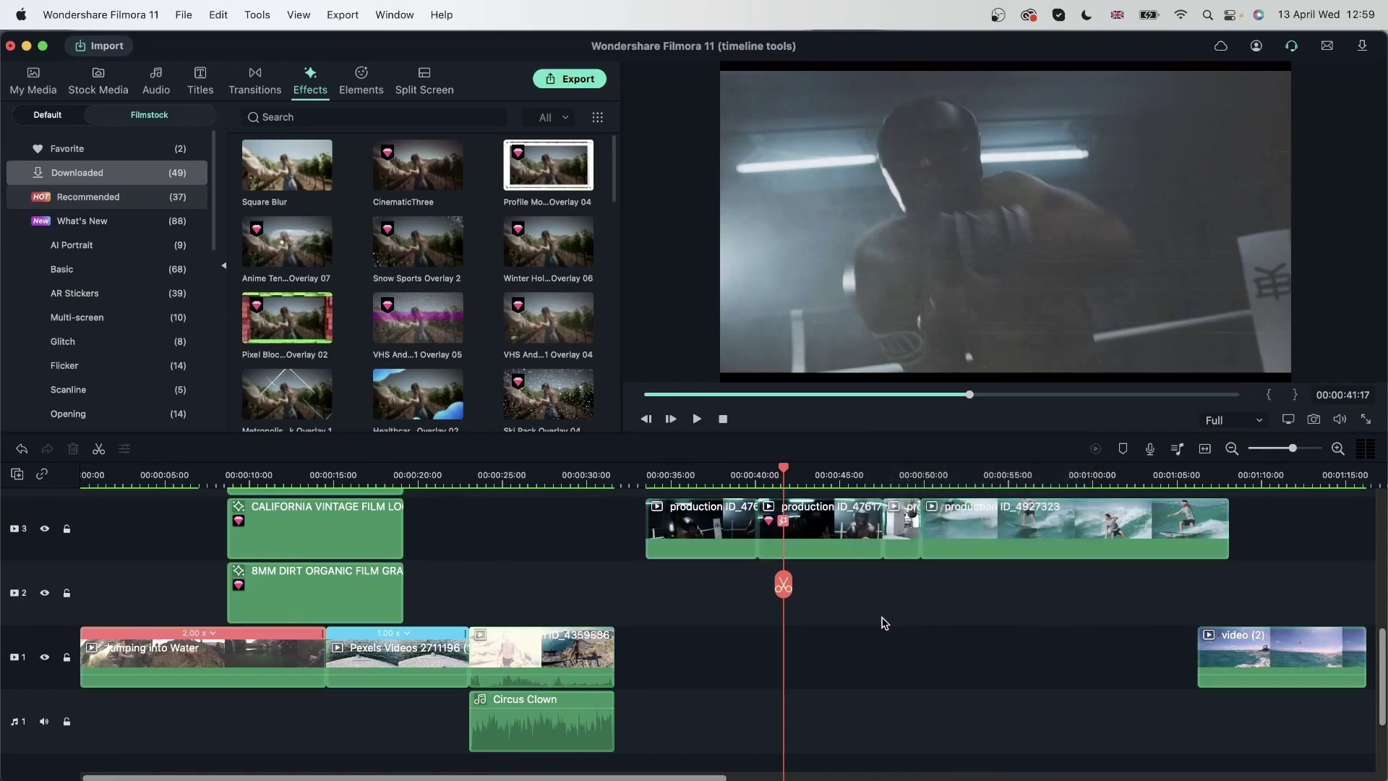
left_click(905, 522)
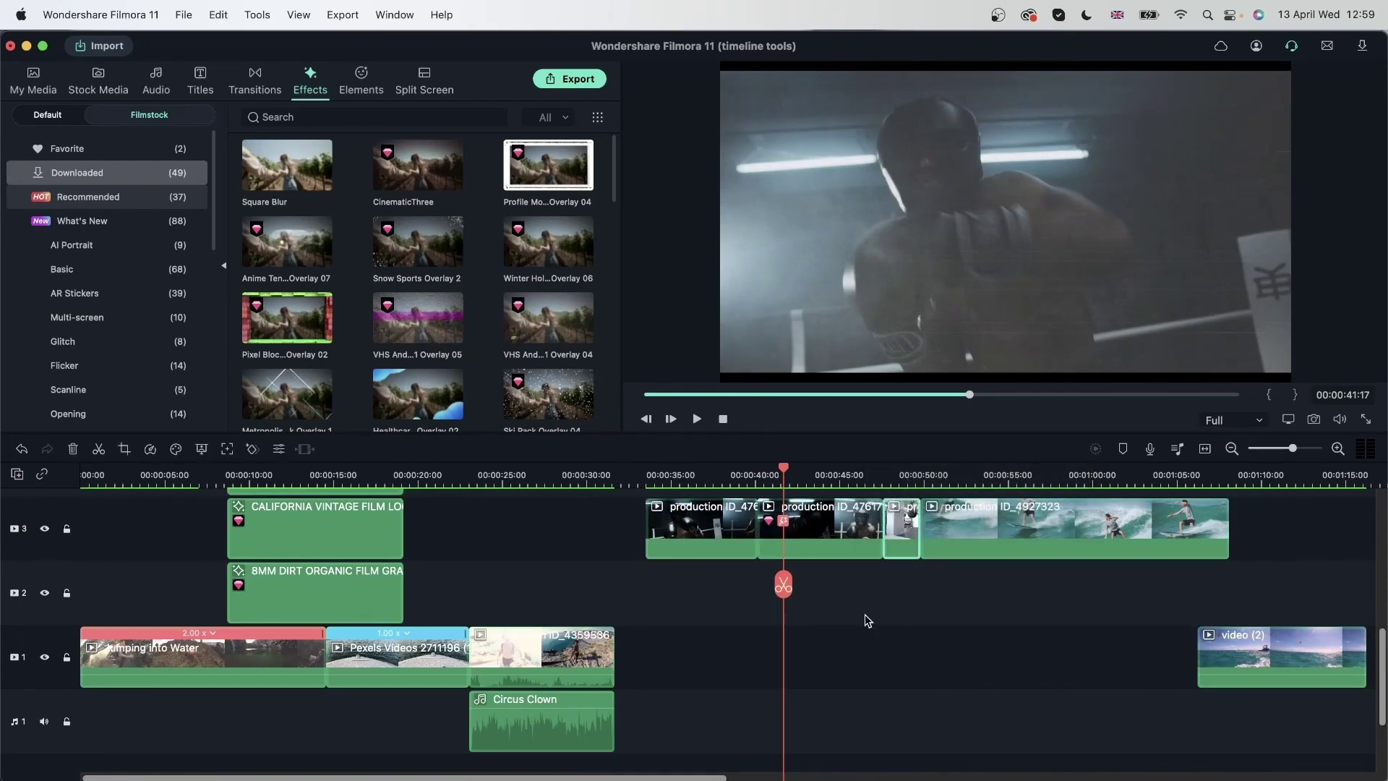
key("Delete")
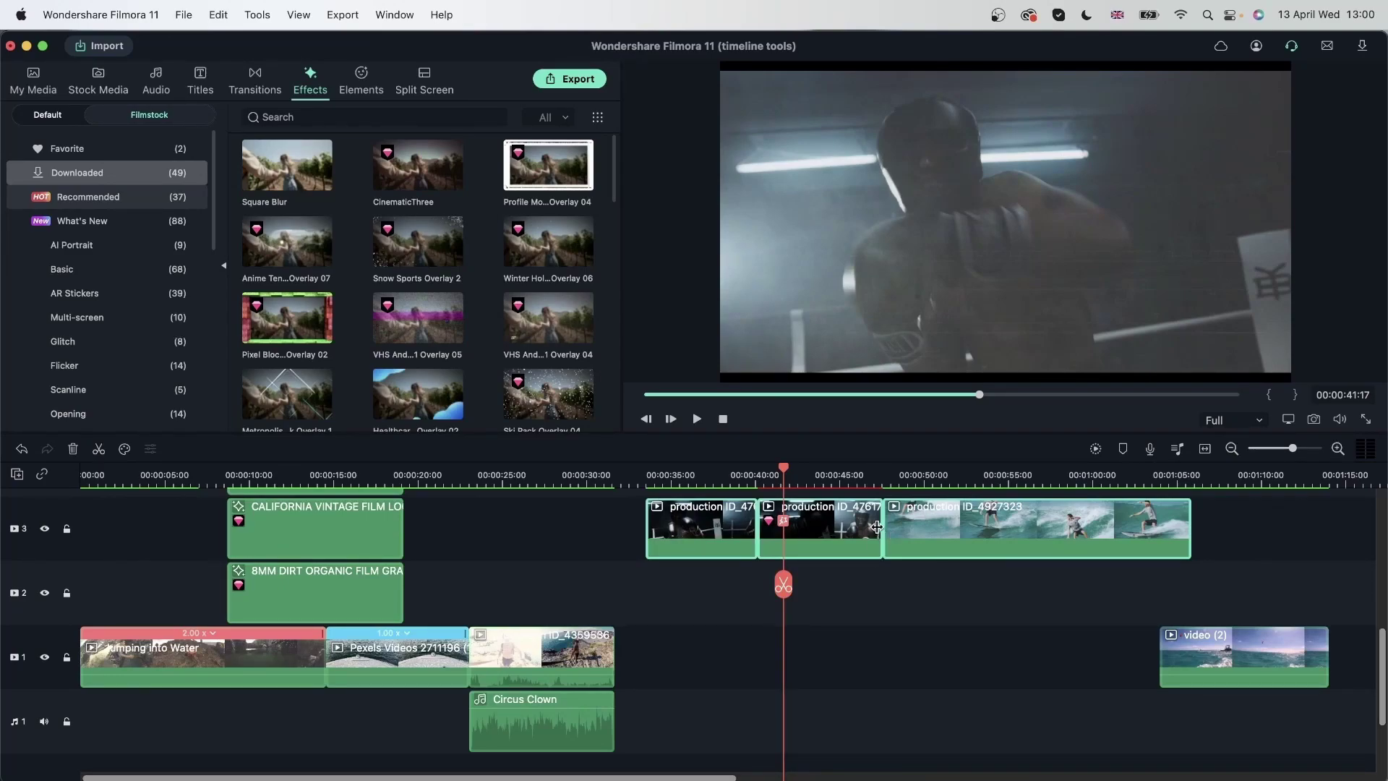
Try Delete Effects on the production clip, then undo it to keep the Filmstock effect
right_click(841, 529)
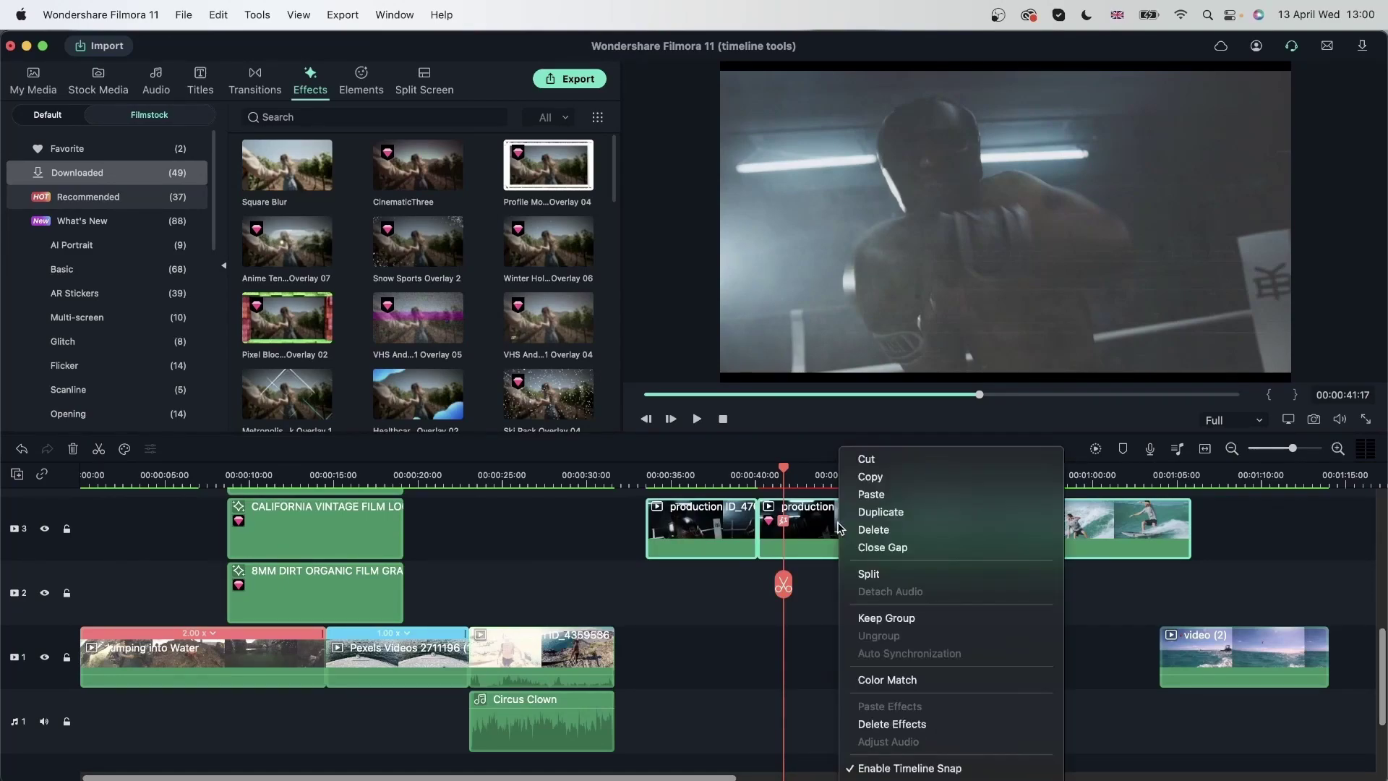
left_click(897, 726)
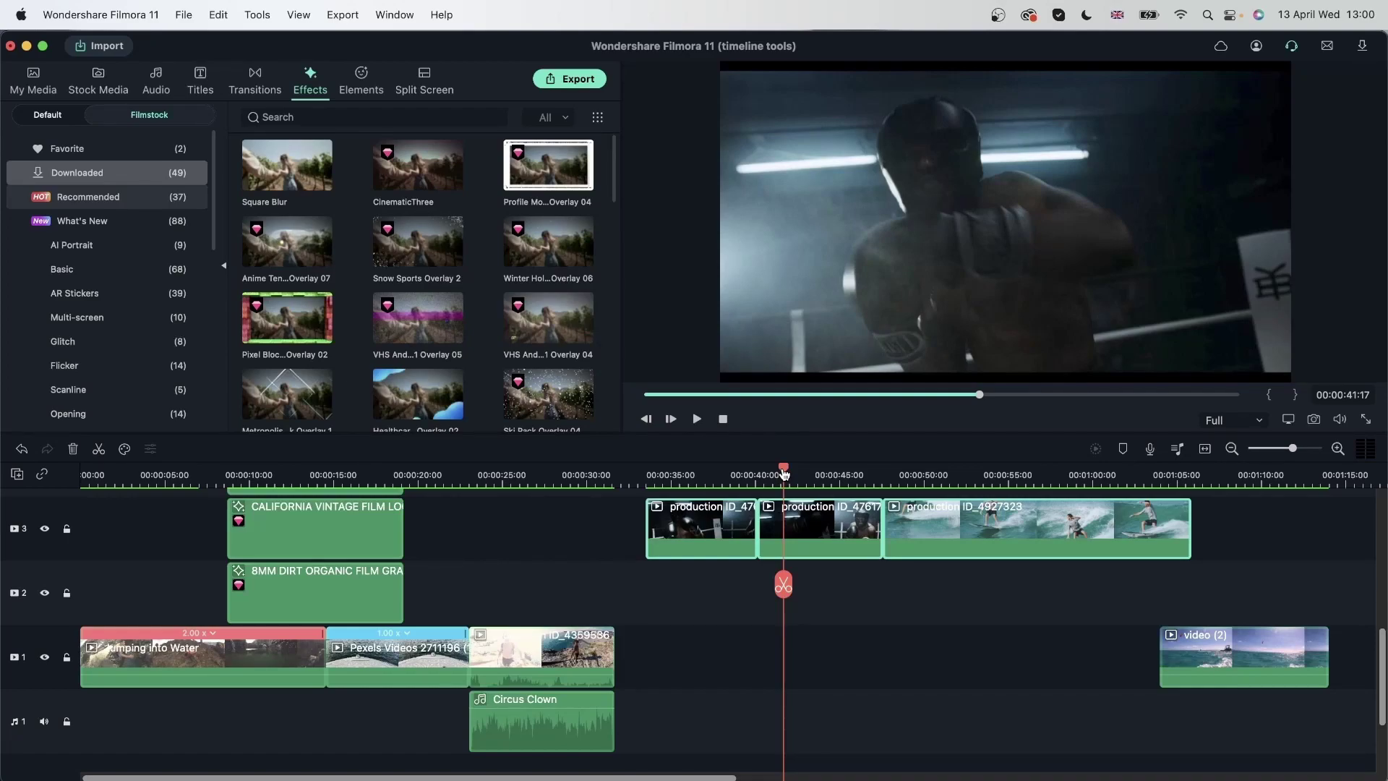
key("super+z")
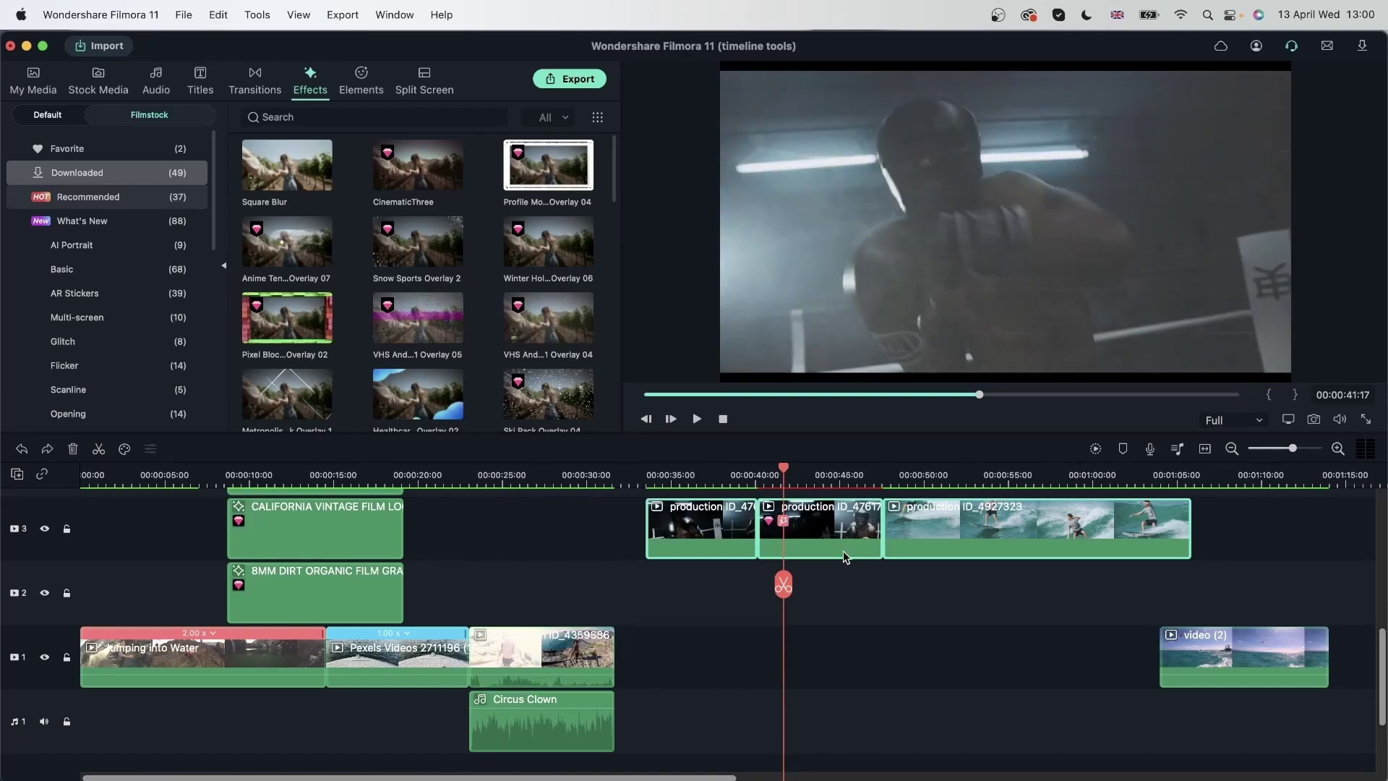
right_click(824, 538)
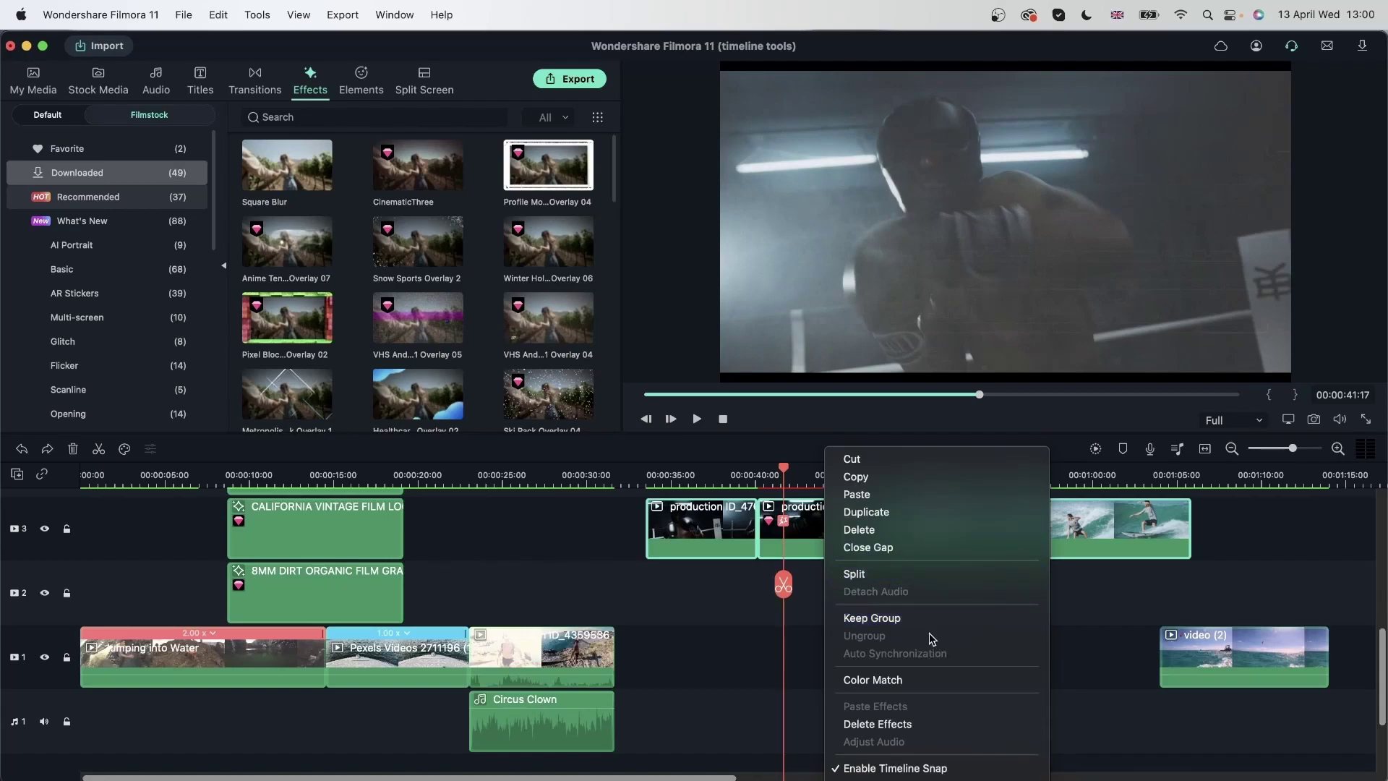
left_click(1093, 630)
left_click(927, 620)
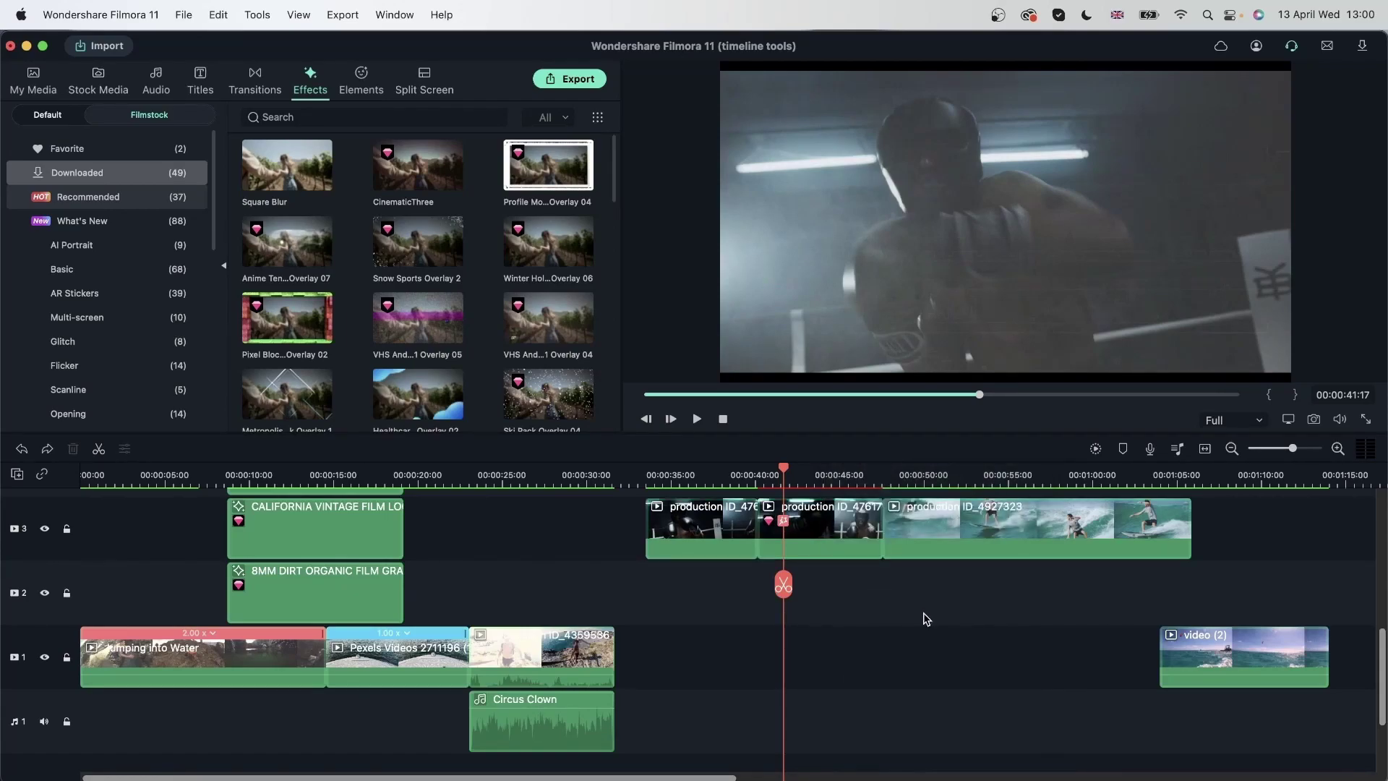
In the middle track 3 clip's Video > Effects list, remove VHS And Glitch Overlay 05
left_click(830, 527)
double_click(829, 528)
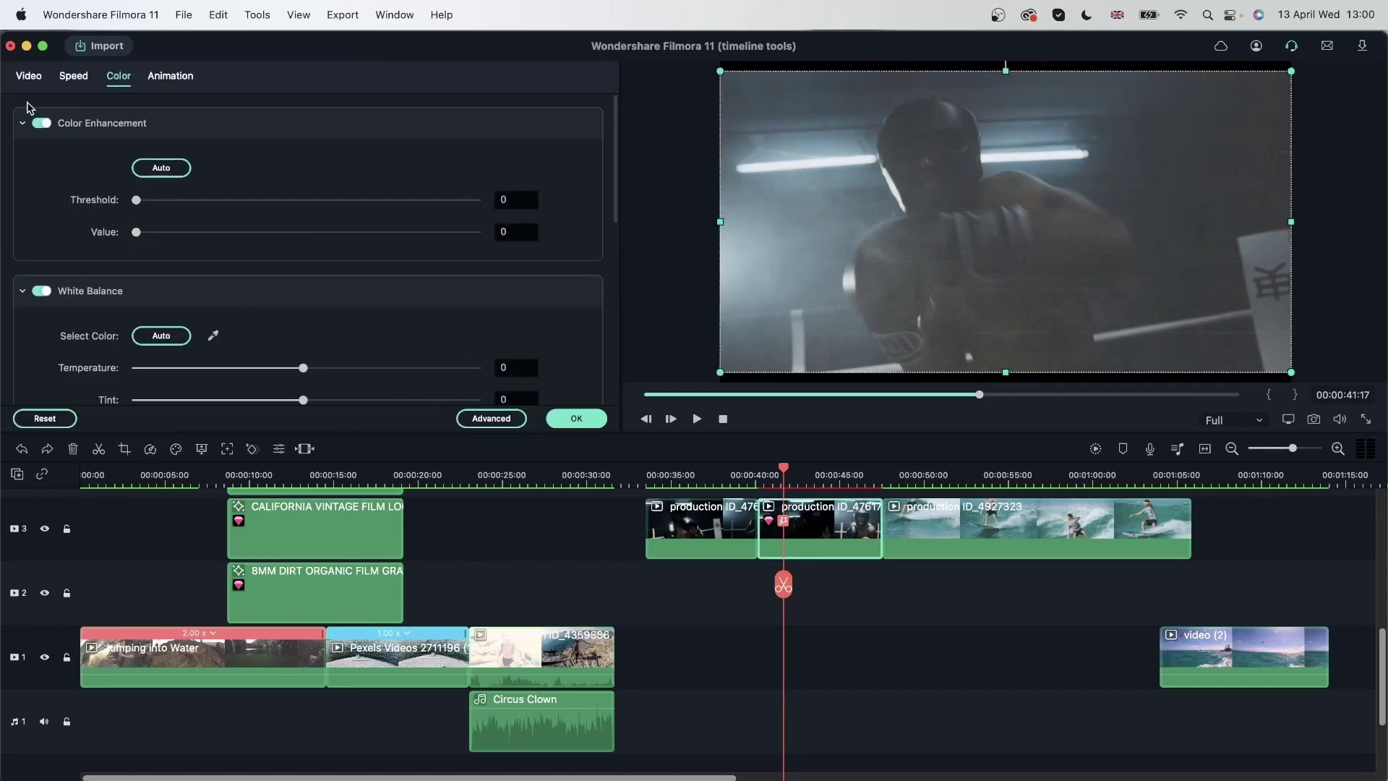
left_click(28, 77)
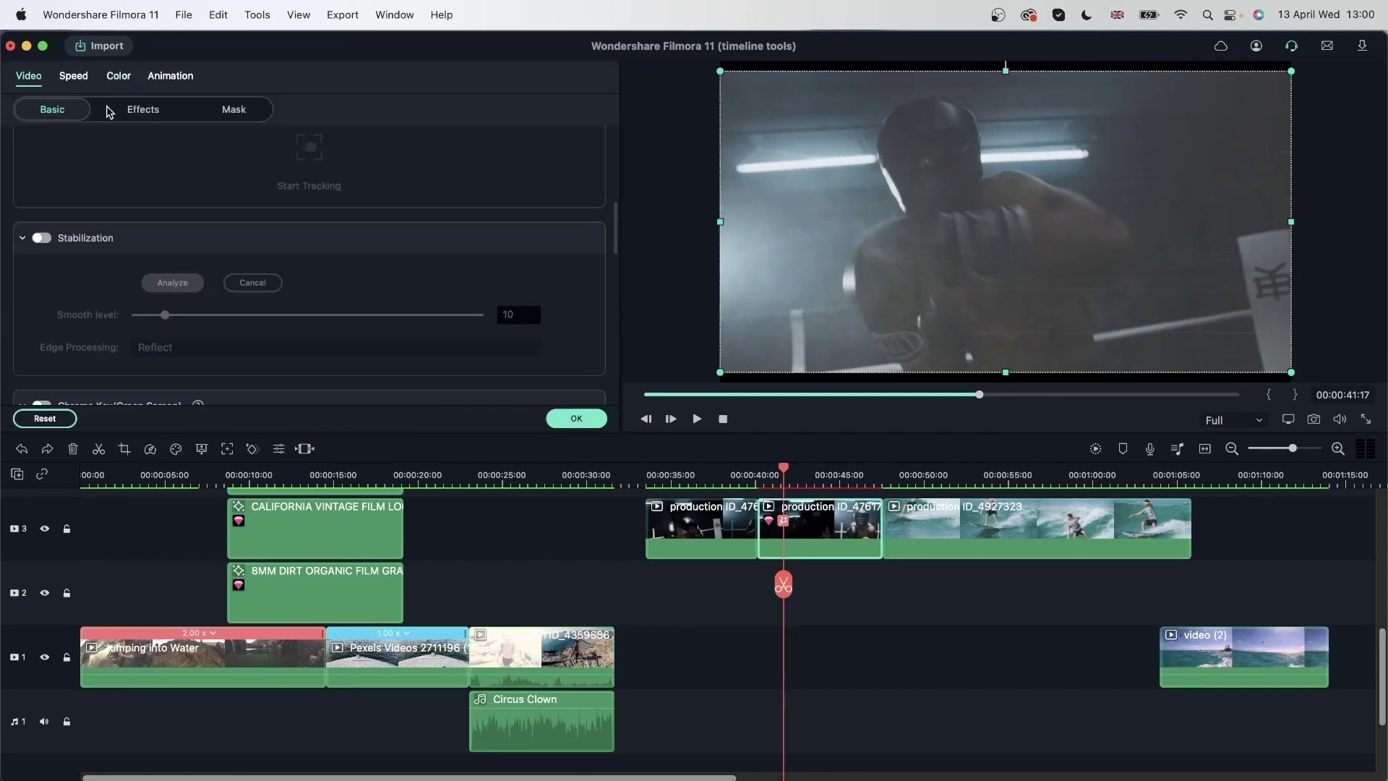
left_click(143, 109)
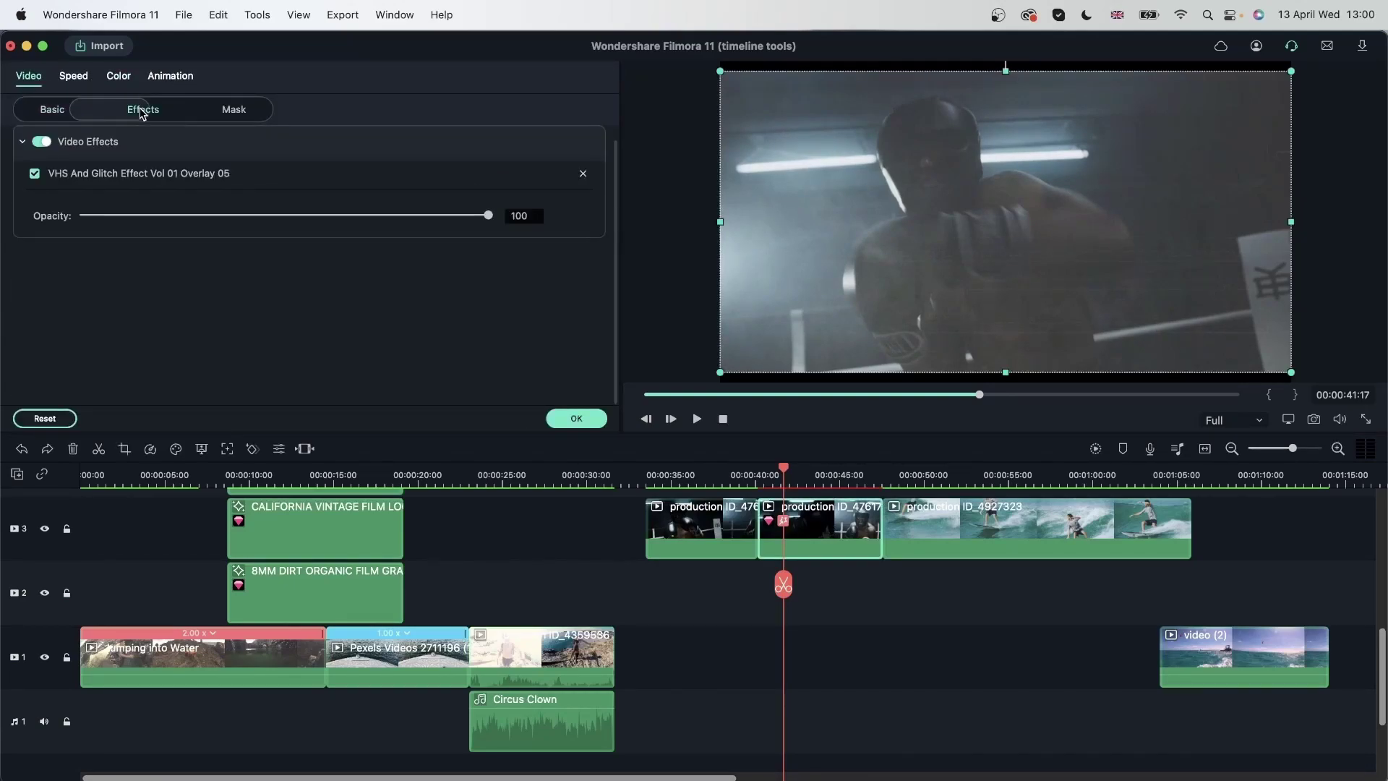
left_click(583, 175)
left_click(794, 649)
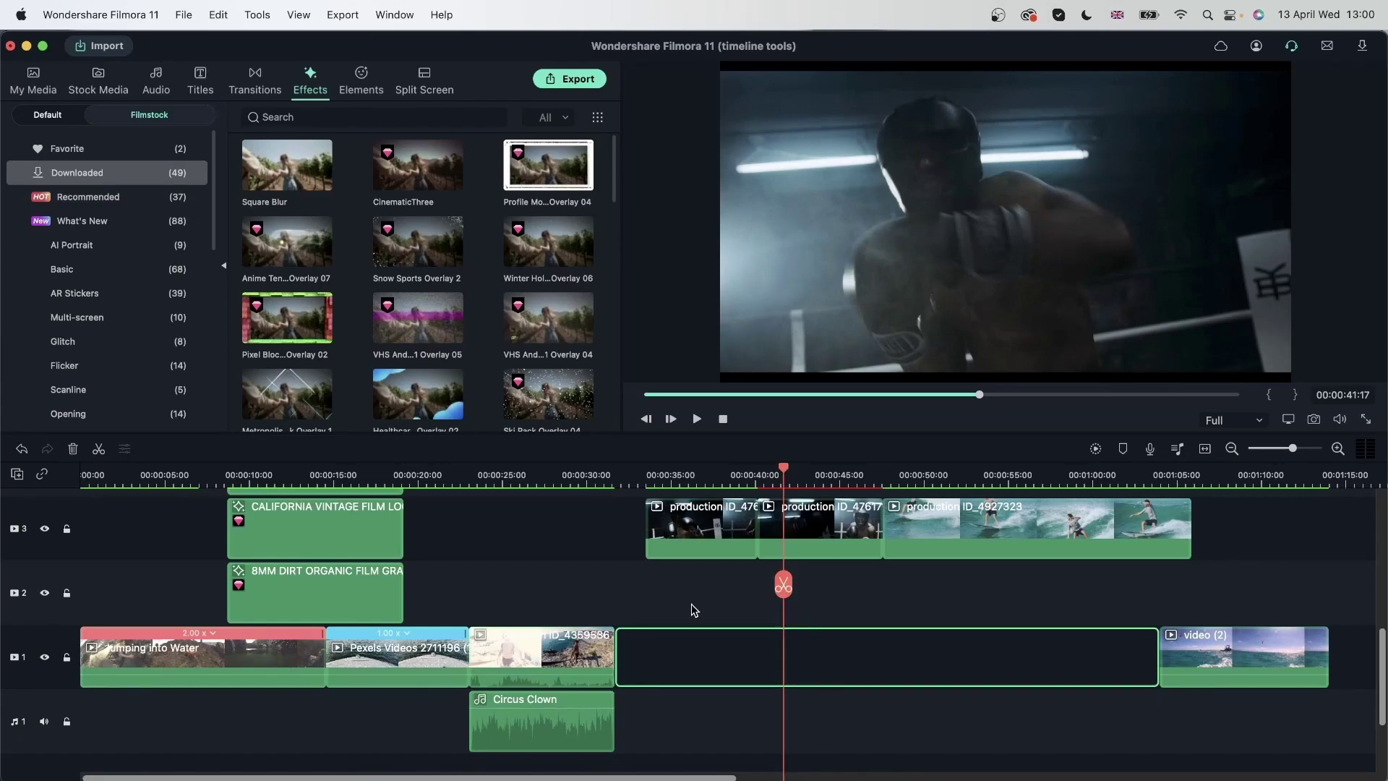
Apply the VHS overlay to the Jumping into Water clip and the Anime overlay to ID_4359586
scroll(693, 611, "up", 3)
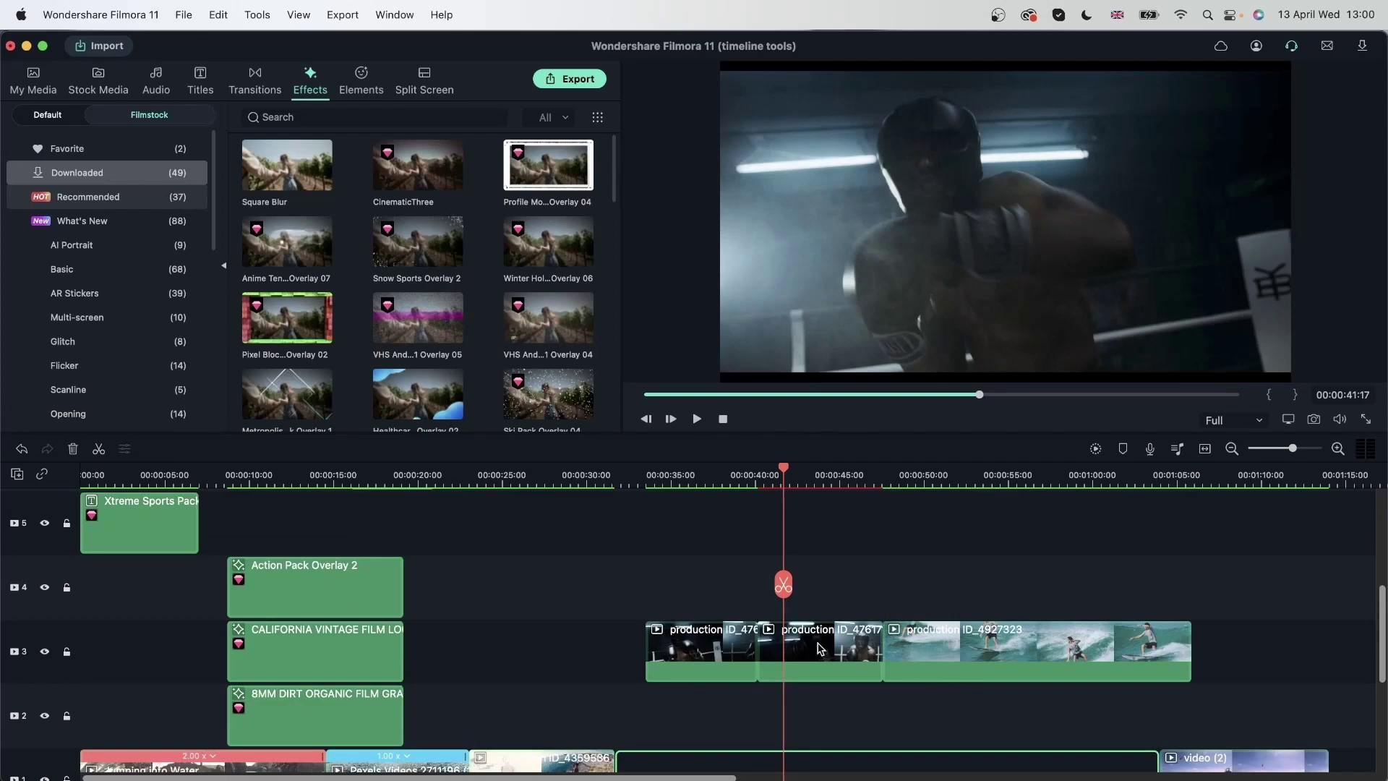
scroll(461, 650, "down", 3)
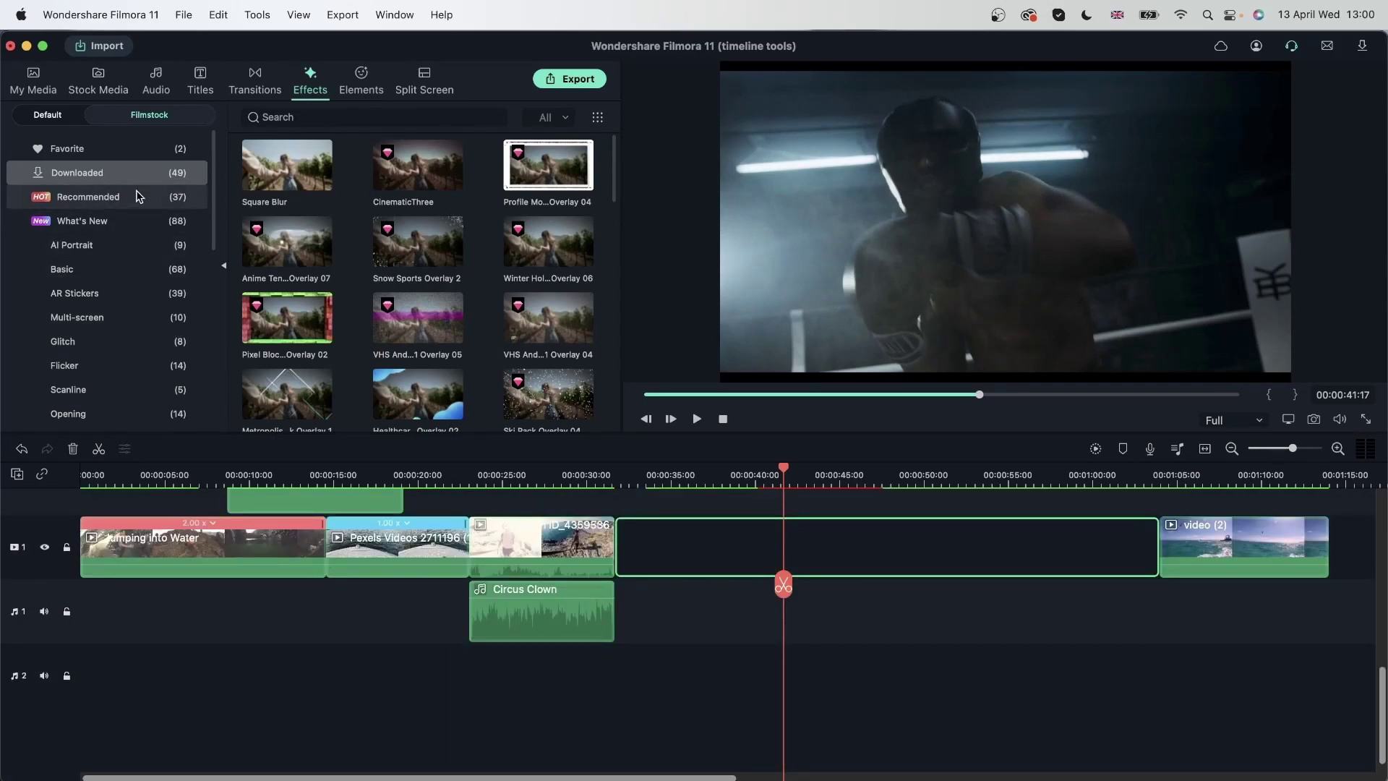
left_click_drag(533, 322, 110, 554)
left_click_drag(300, 246, 520, 550)
Move video (2) to sit right after ID_4359586, then select the Pexels Videos clip
left_click_drag(1210, 571, 701, 568)
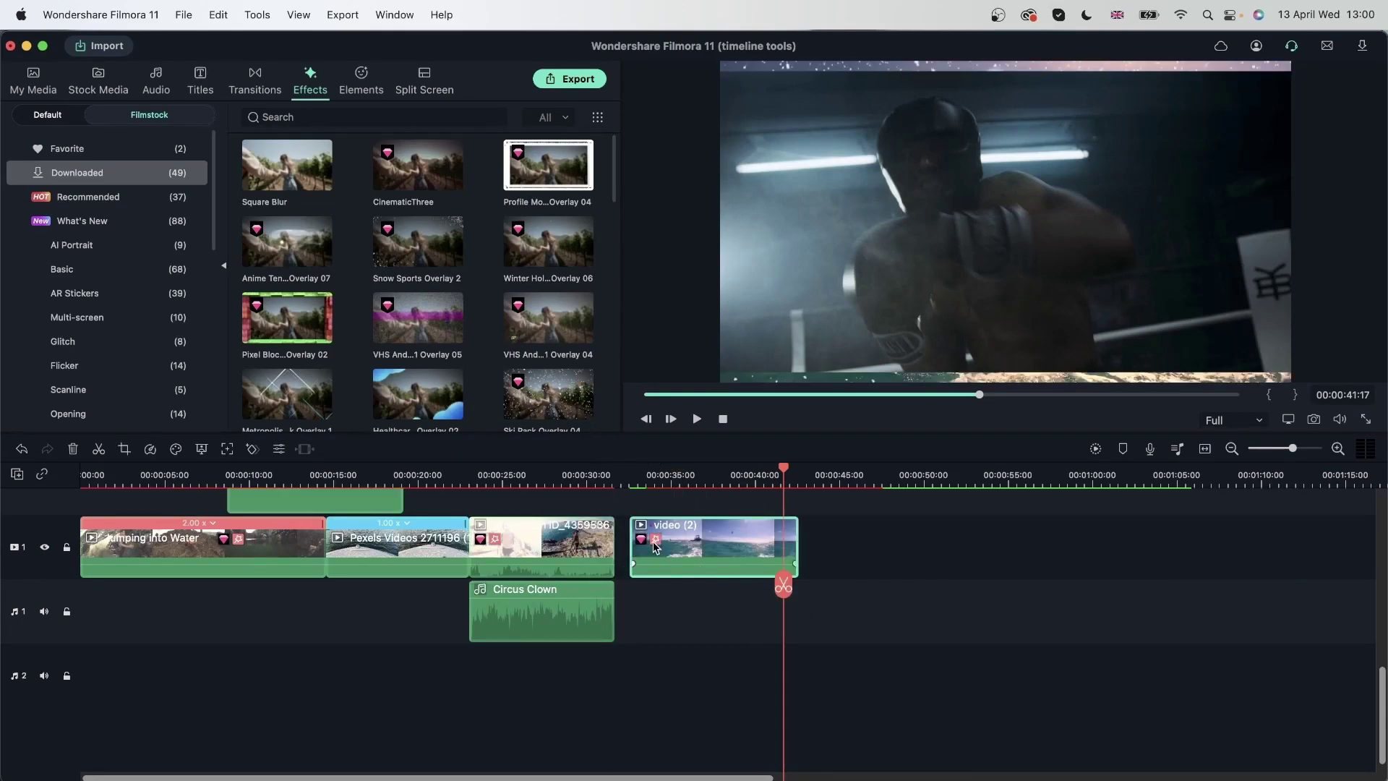
scroll(669, 557, "up", 3)
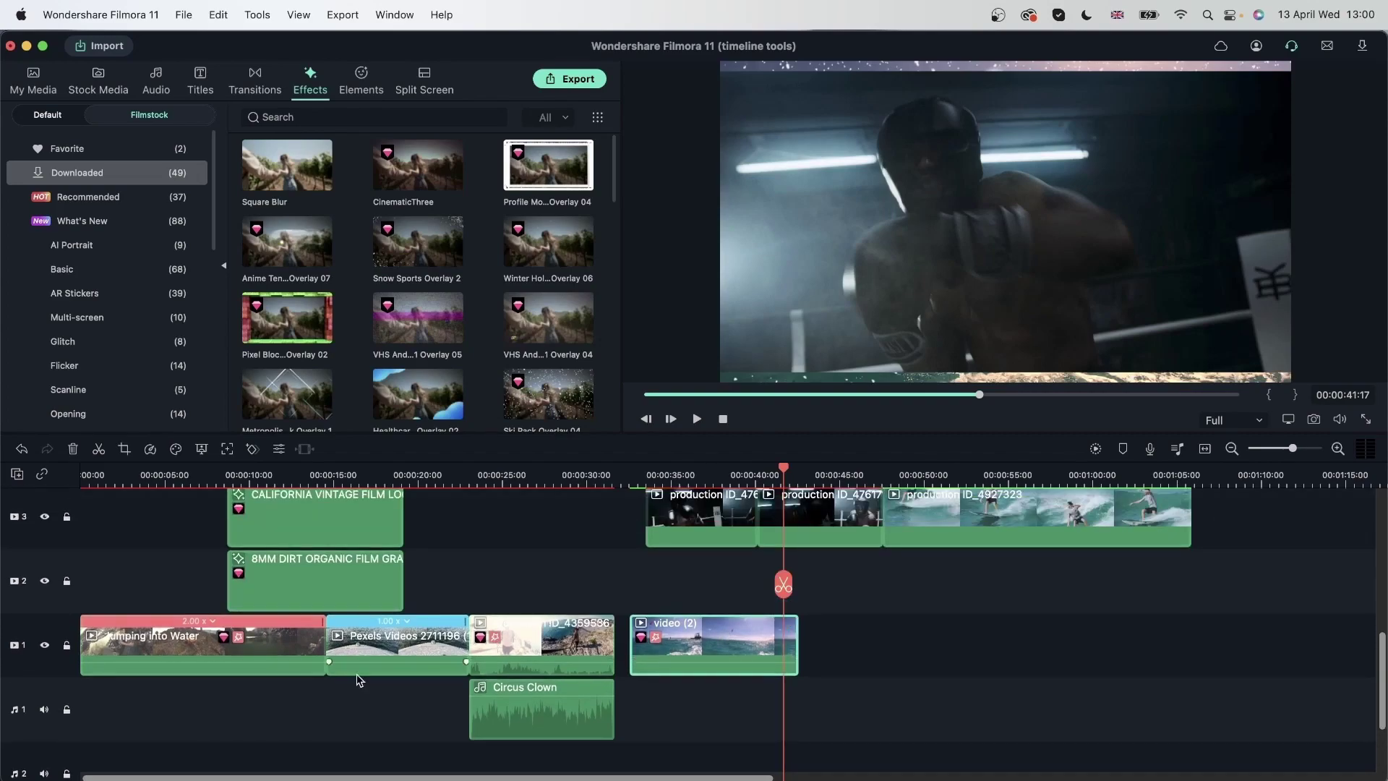
left_click(345, 650)
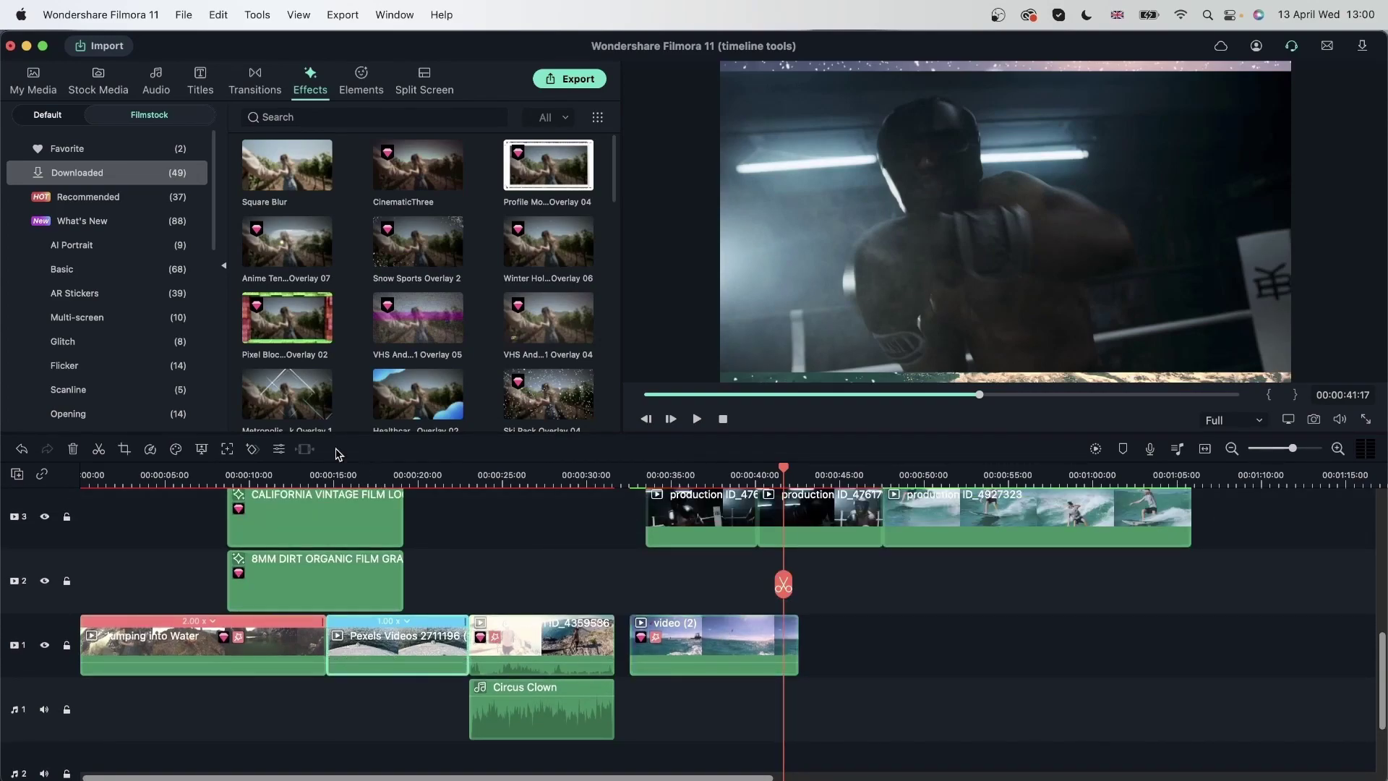
Move the playhead to 6 s, about 19 s, the gap near 27 s, then 00:00:32:13
left_click(182, 476)
scroll(241, 605, "down", 2)
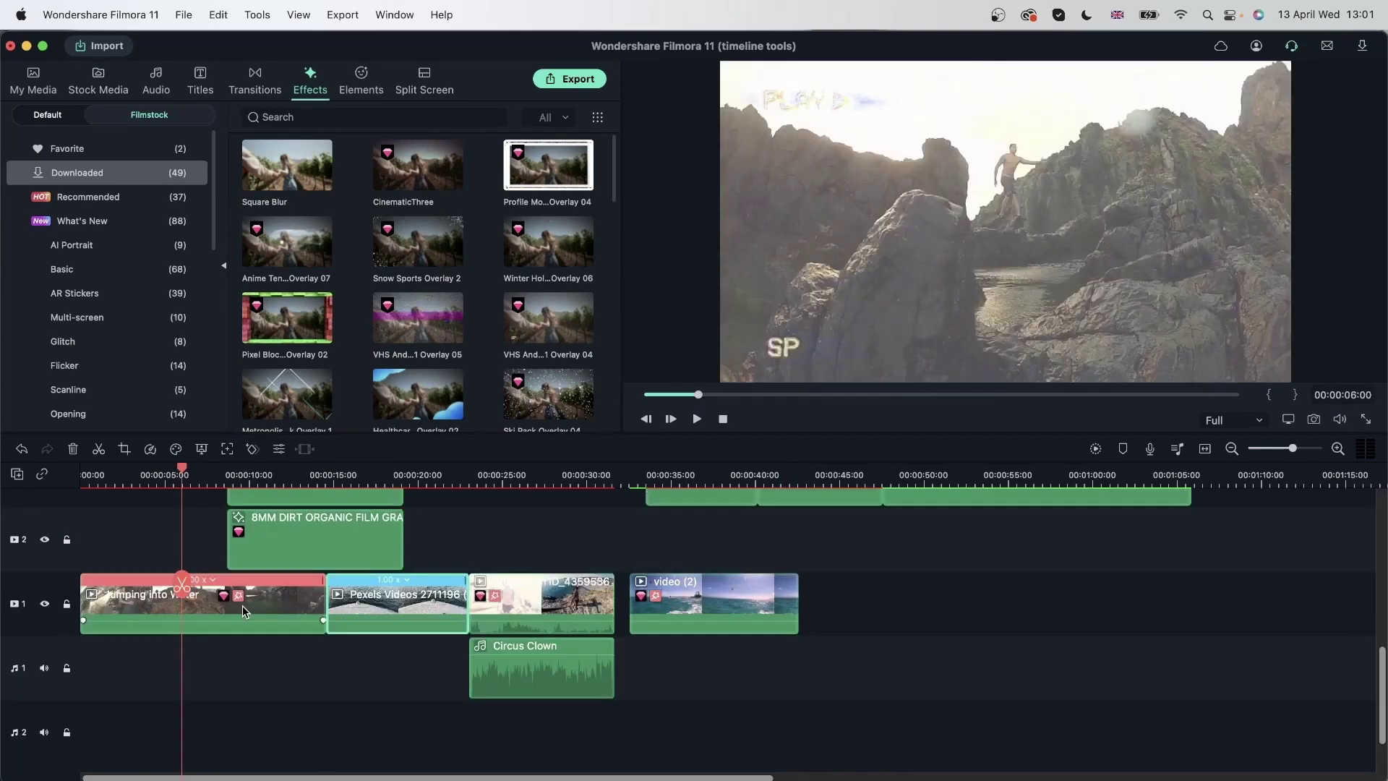
left_click(409, 474)
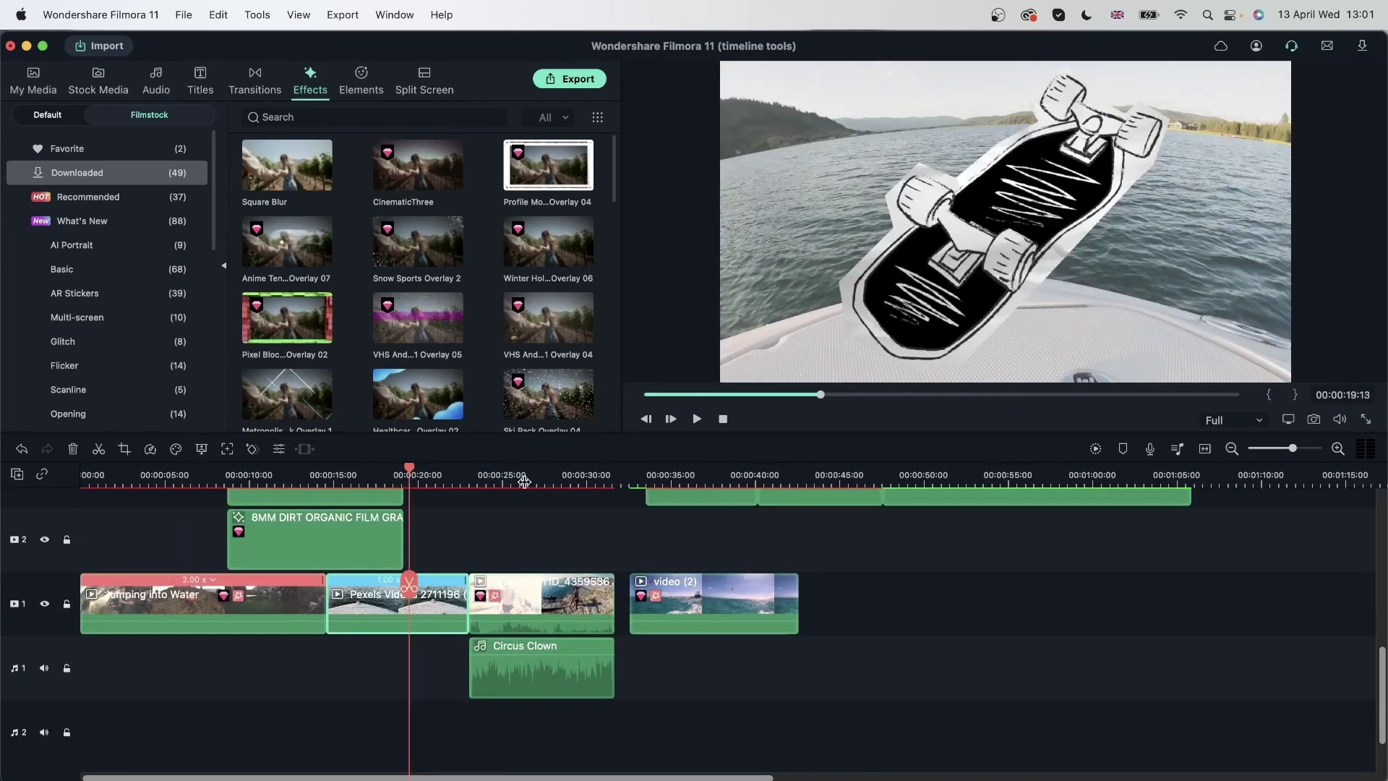
left_click(541, 478)
left_click(628, 479)
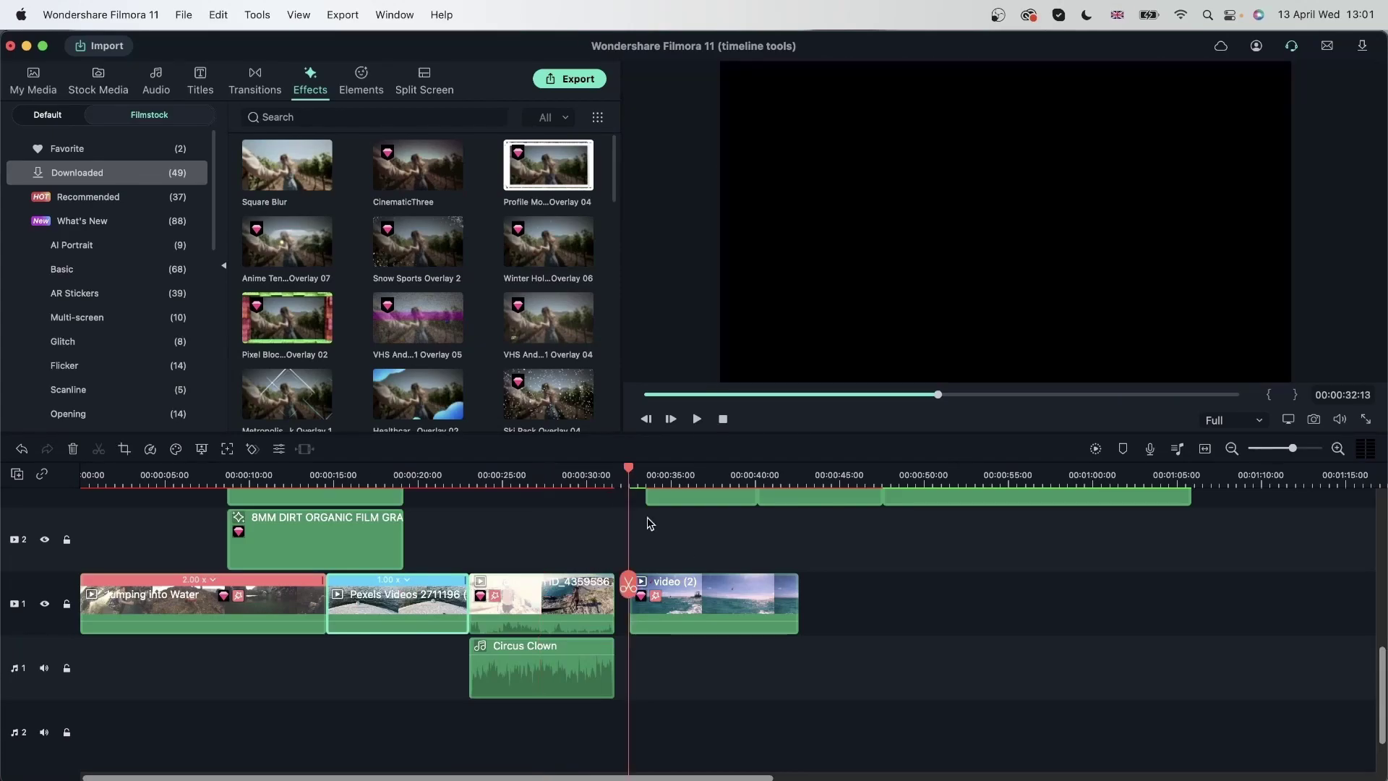
Select all four track 1 clips and strip their effects with Delete Effects
left_click(831, 622)
left_click_drag(940, 593, 184, 598)
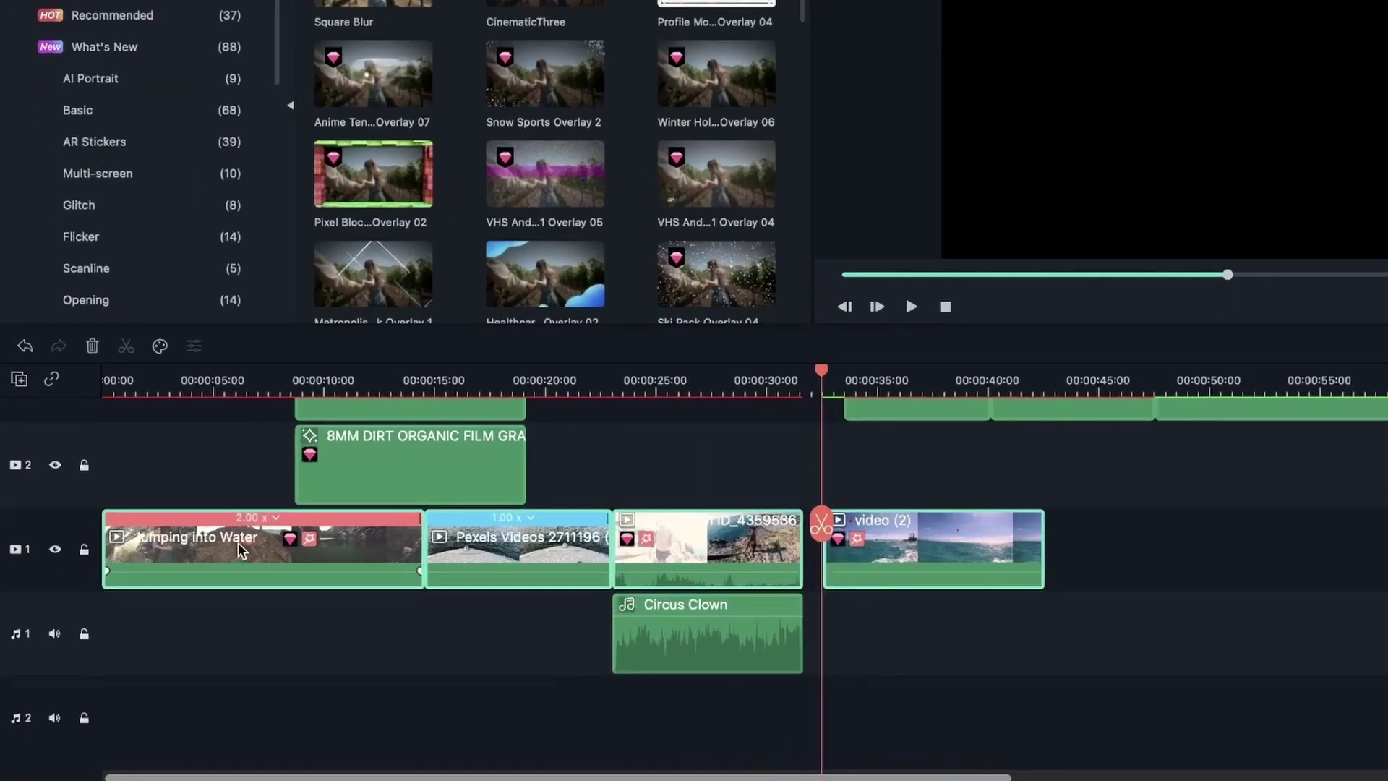
right_click(248, 531)
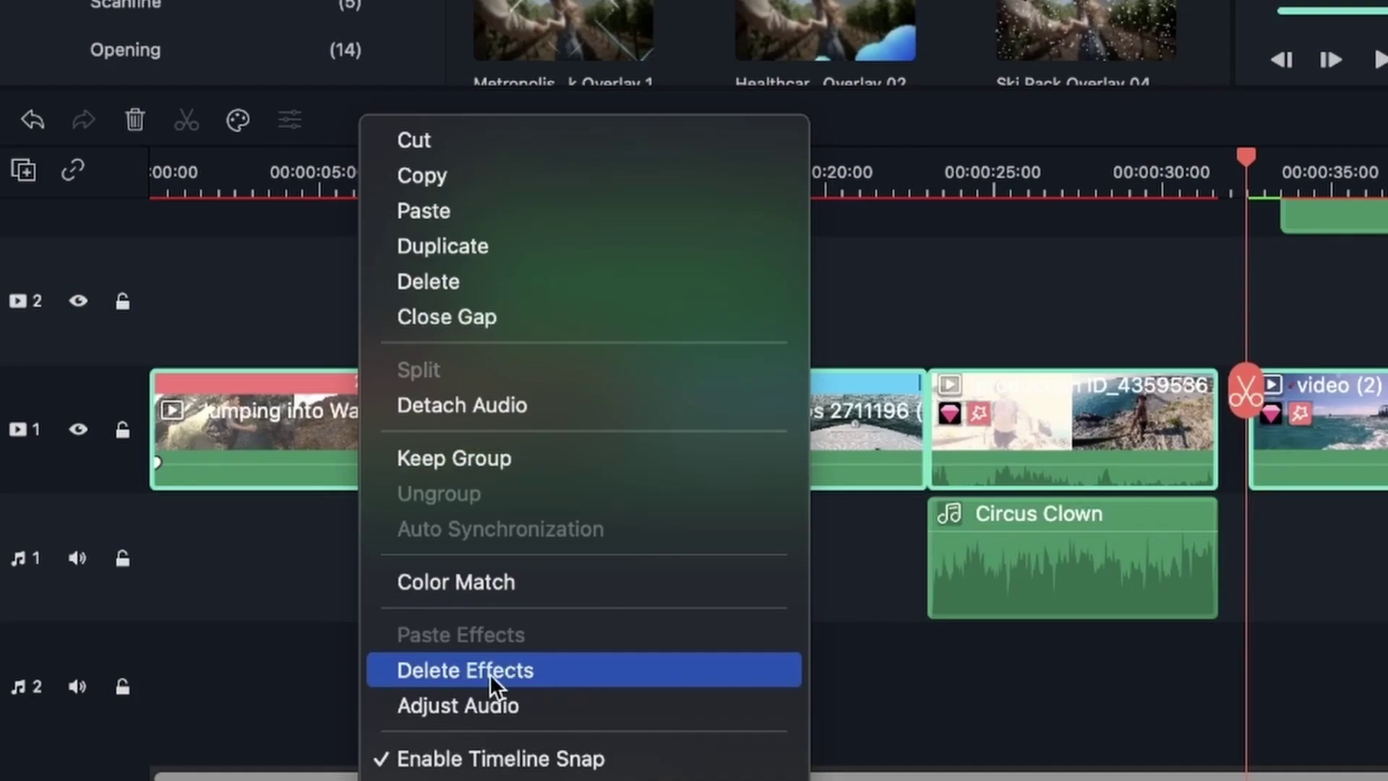
left_click(488, 674)
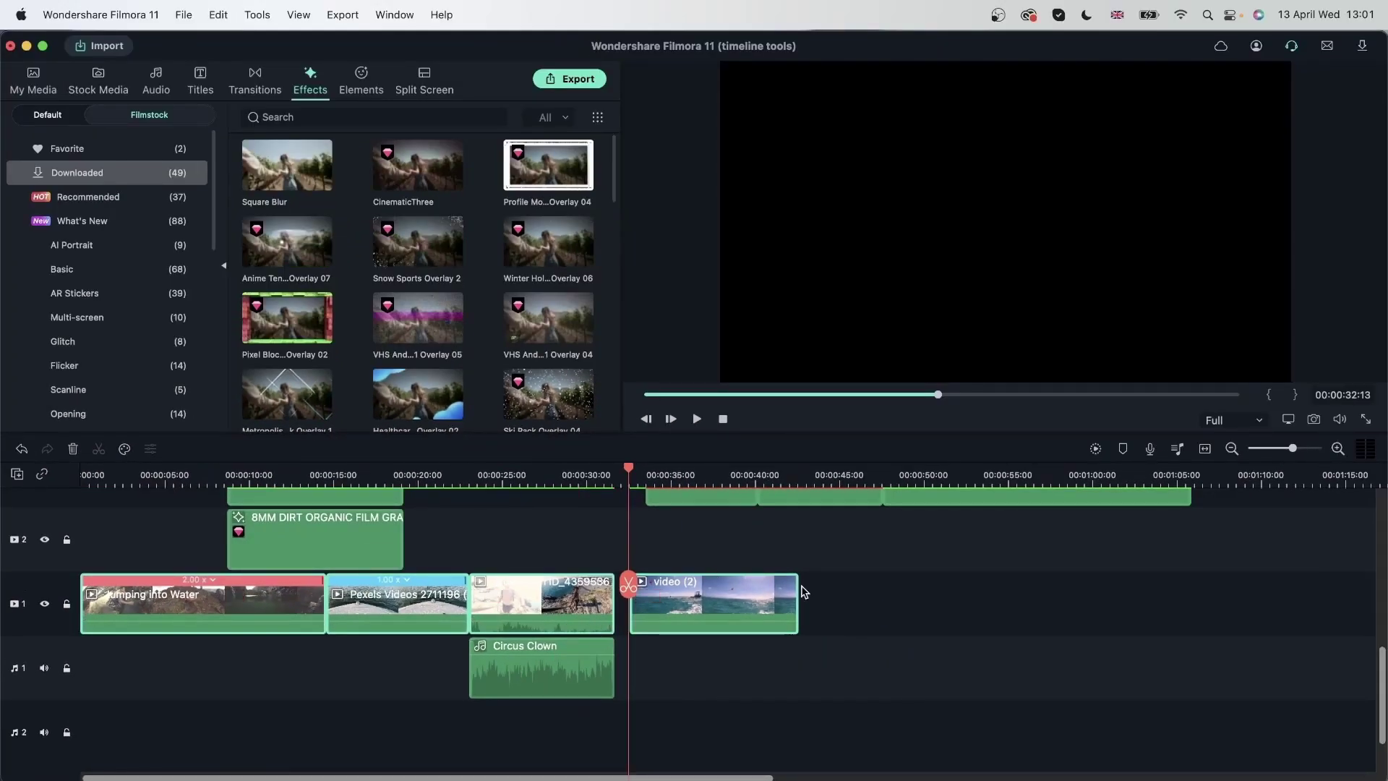
right_click(716, 601)
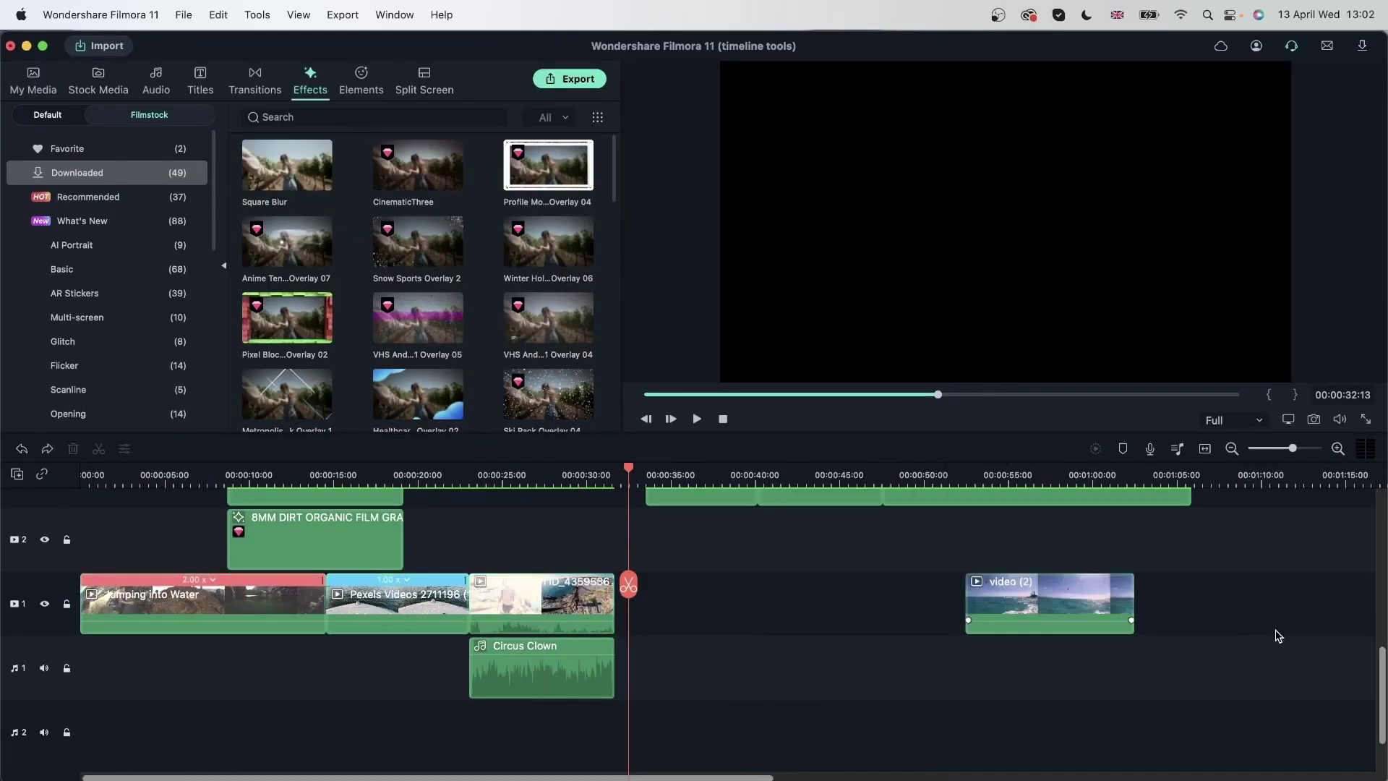